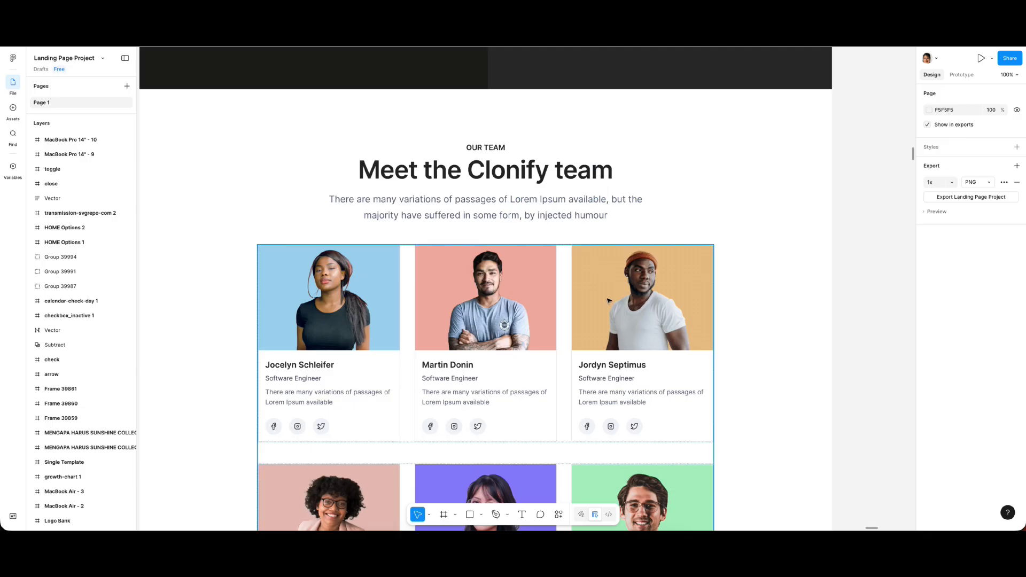
Examine the Meet the Clonify team section's heading, intro text and member card grid in the Figma design
scroll(596, 307, down, 1)
scroll(596, 307, left, 1)
click(552, 191)
scroll(553, 197, down, 3)
scroll(553, 198, up, 2)
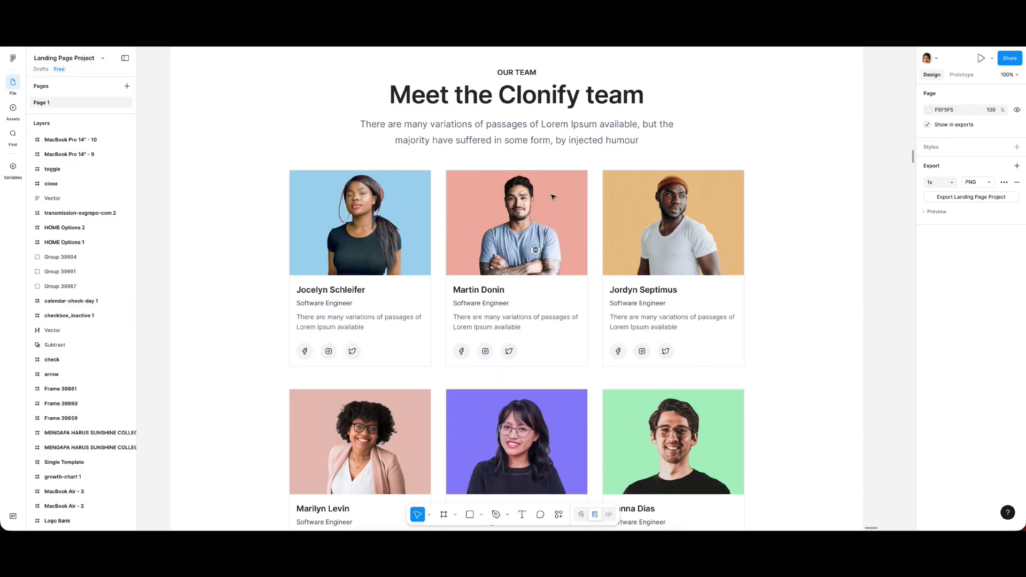
scroll(553, 197, down, 2)
scroll(555, 195, up, 1)
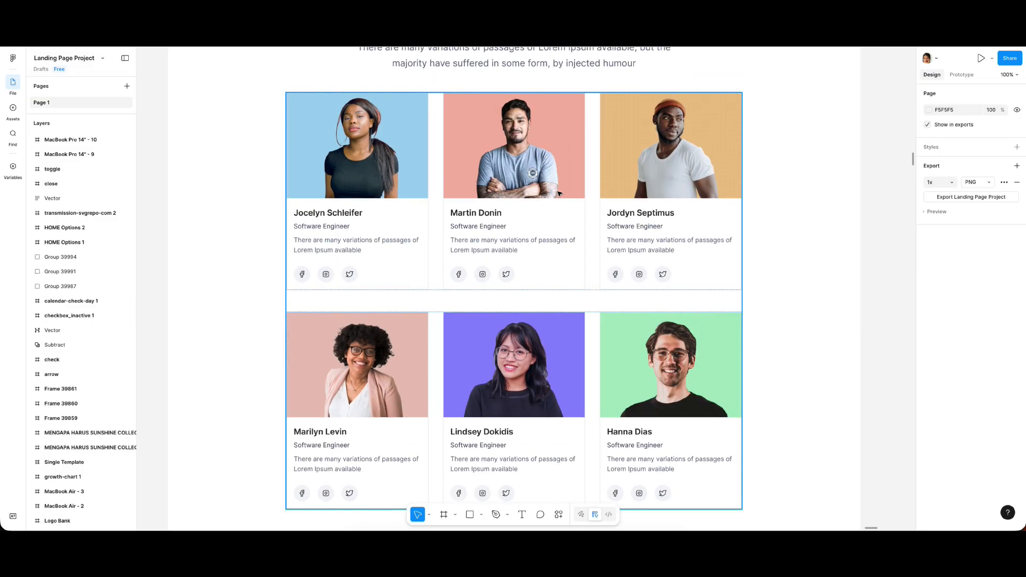
key(minus)
scroll(546, 206, down, 1)
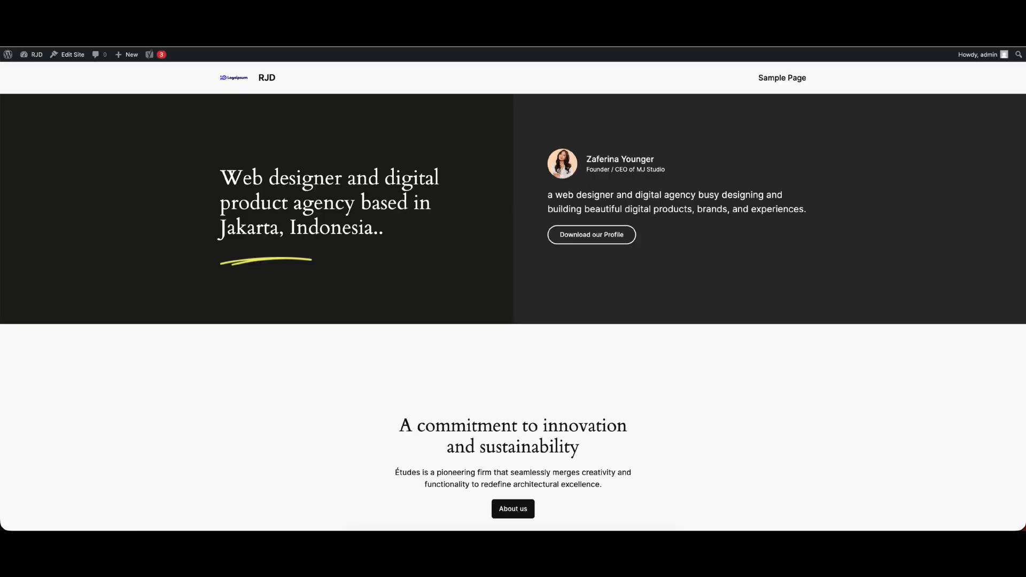
Open the Blog Home template in the WordPress site editor and delete the group headed "A commitment to innovation and sustainability"
click(75, 56)
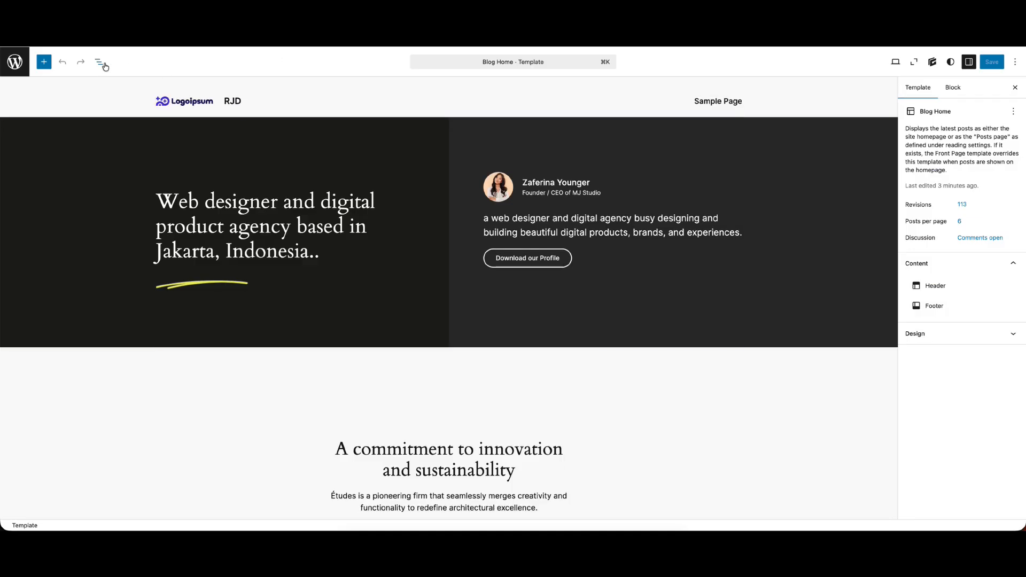
click(99, 62)
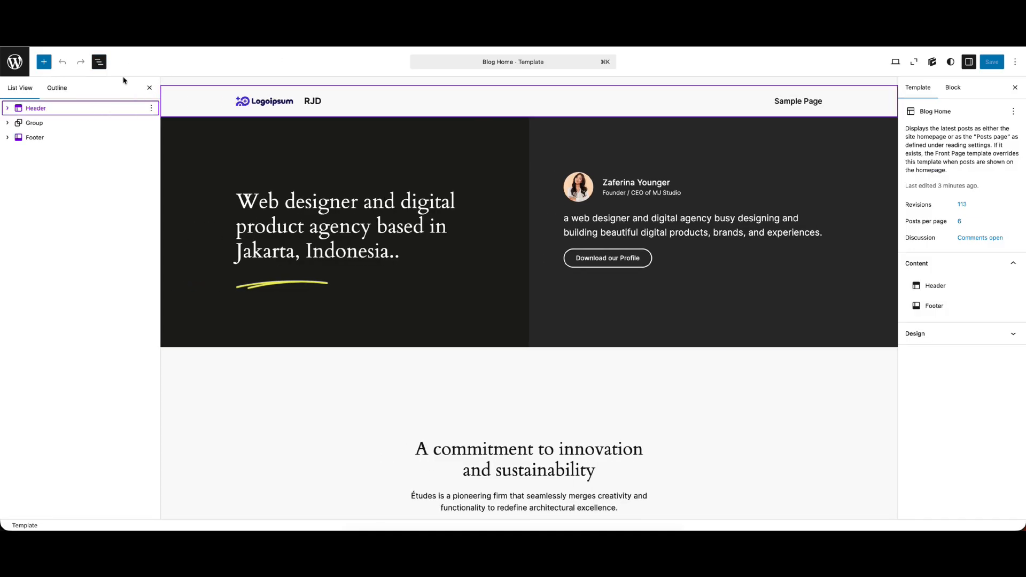
scroll(391, 331, down, 3)
click(416, 362)
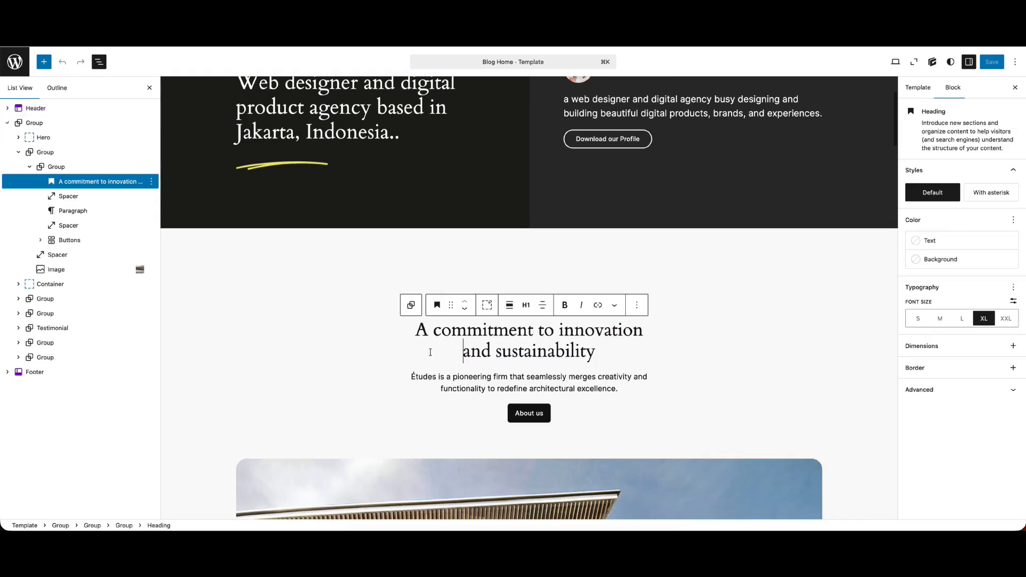
click(18, 152)
click(59, 153)
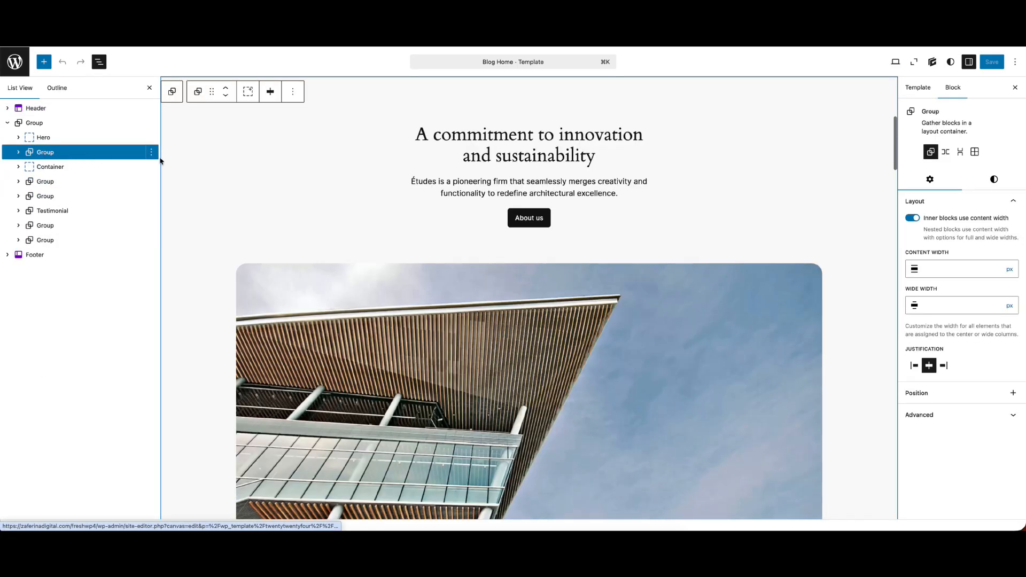
click(151, 152)
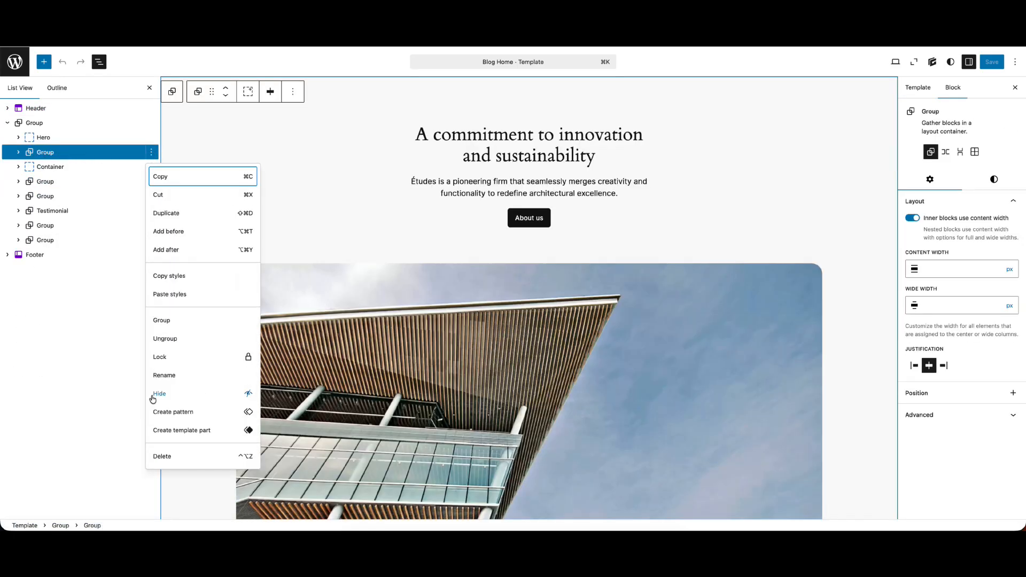
click(181, 457)
Add an empty Container block directly after the Hero container
click(151, 138)
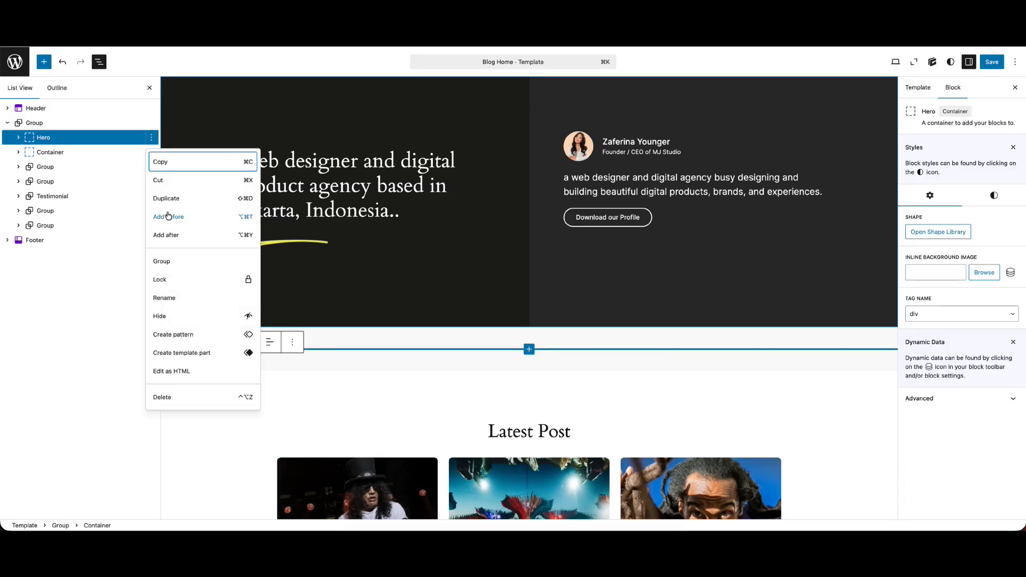
click(165, 230)
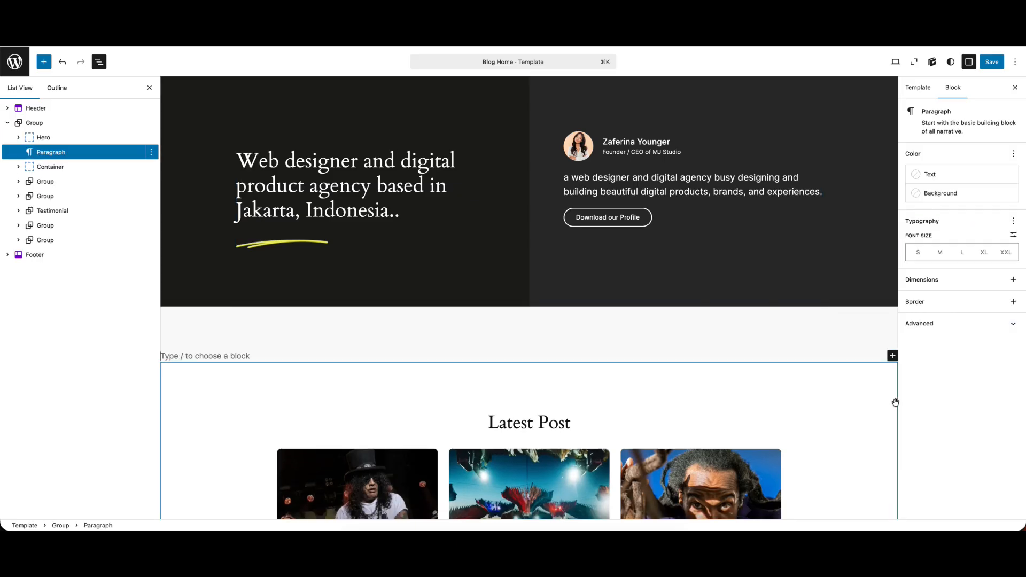
click(892, 356)
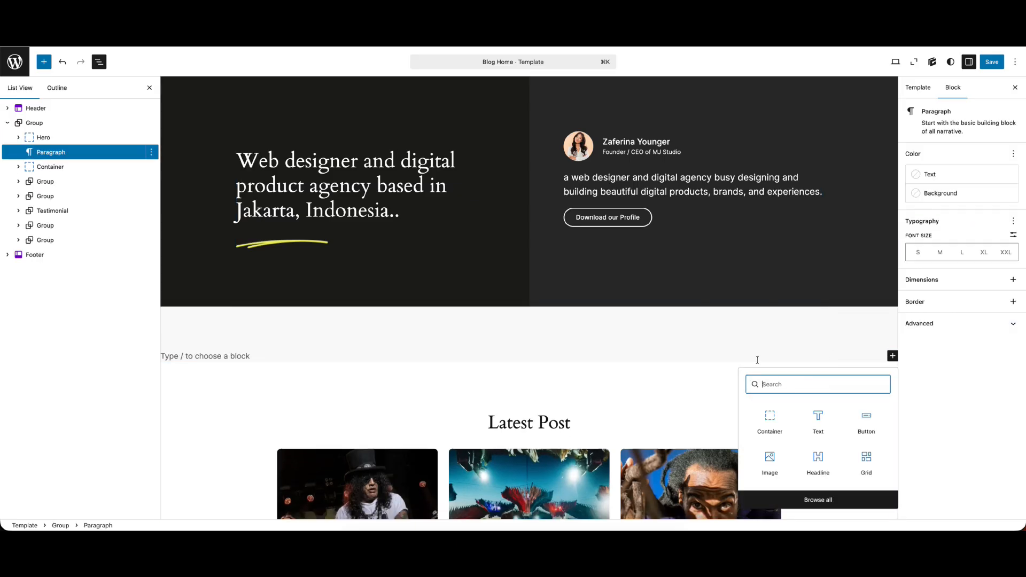
click(759, 418)
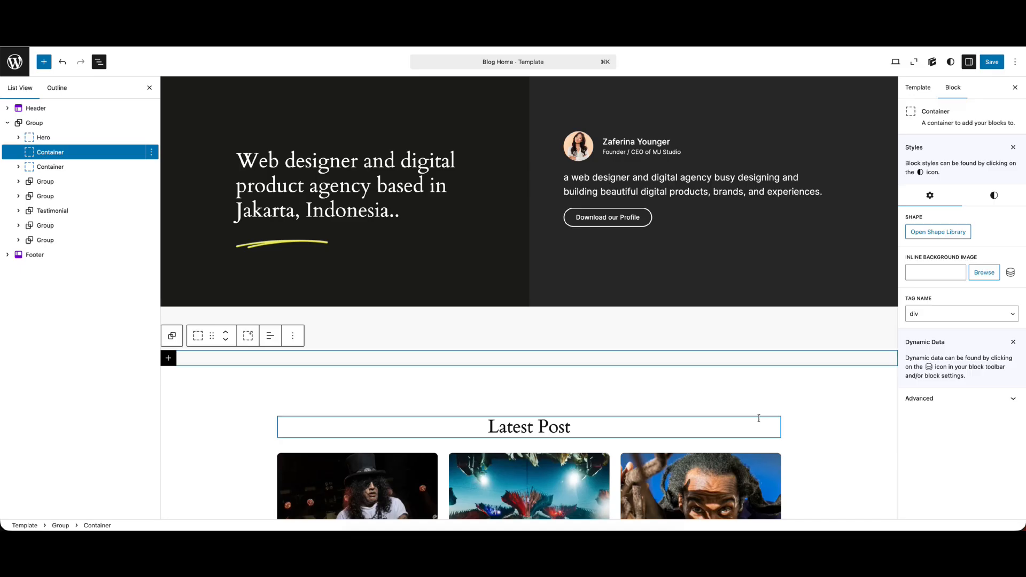
click(63, 138)
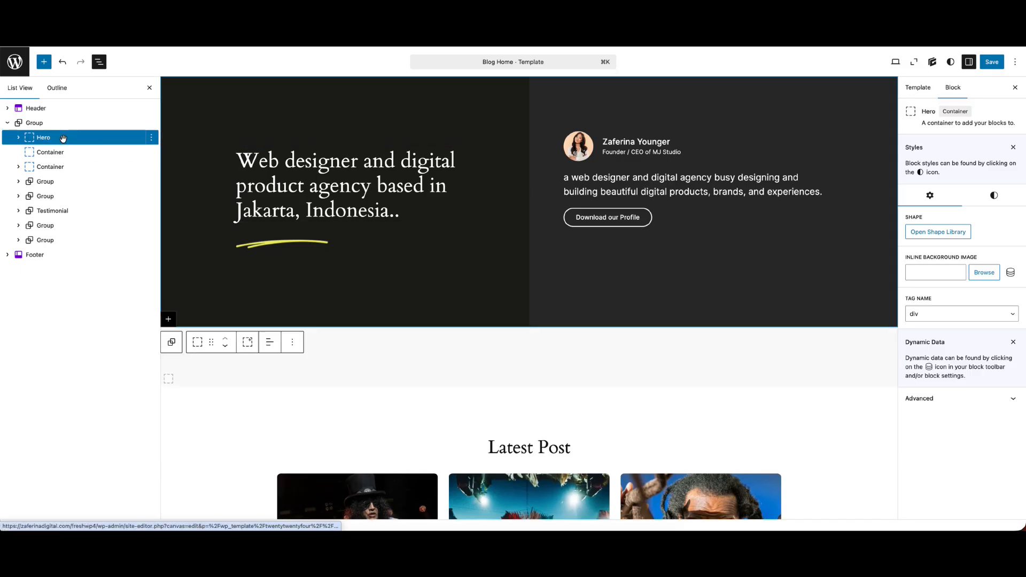
click(54, 153)
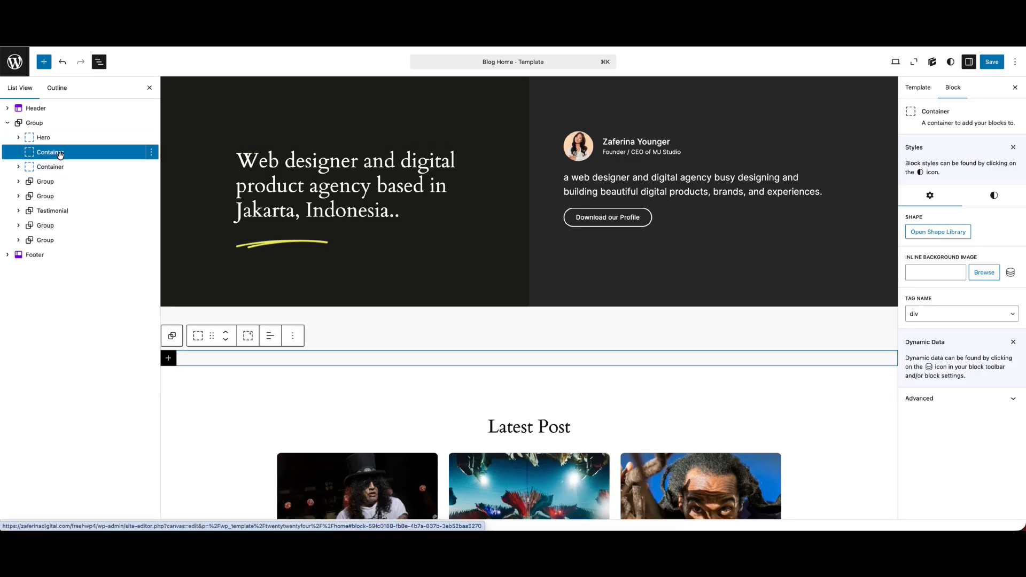
click(55, 139)
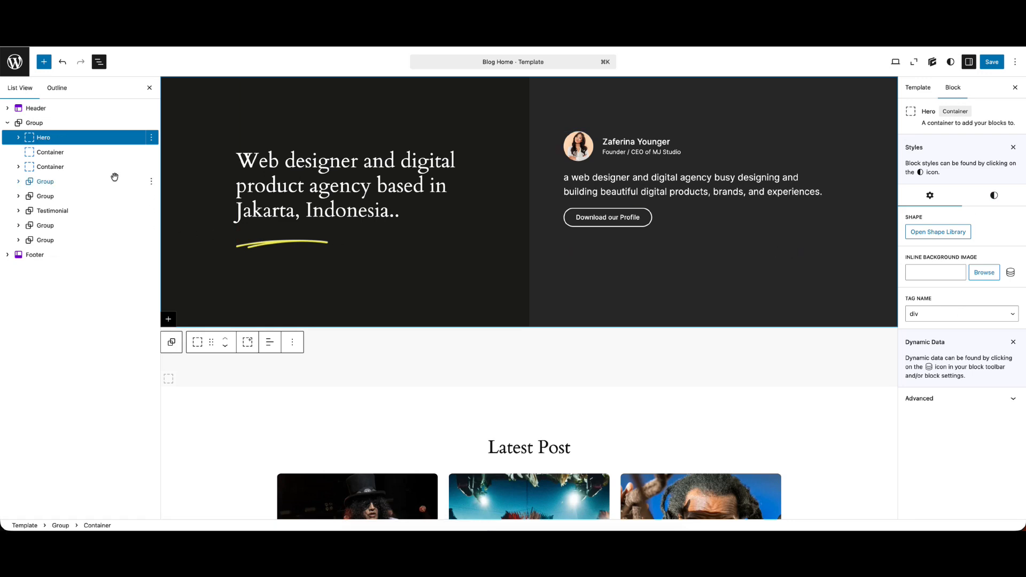
Give the empty container below the Hero a white background colour and save the template
click(85, 153)
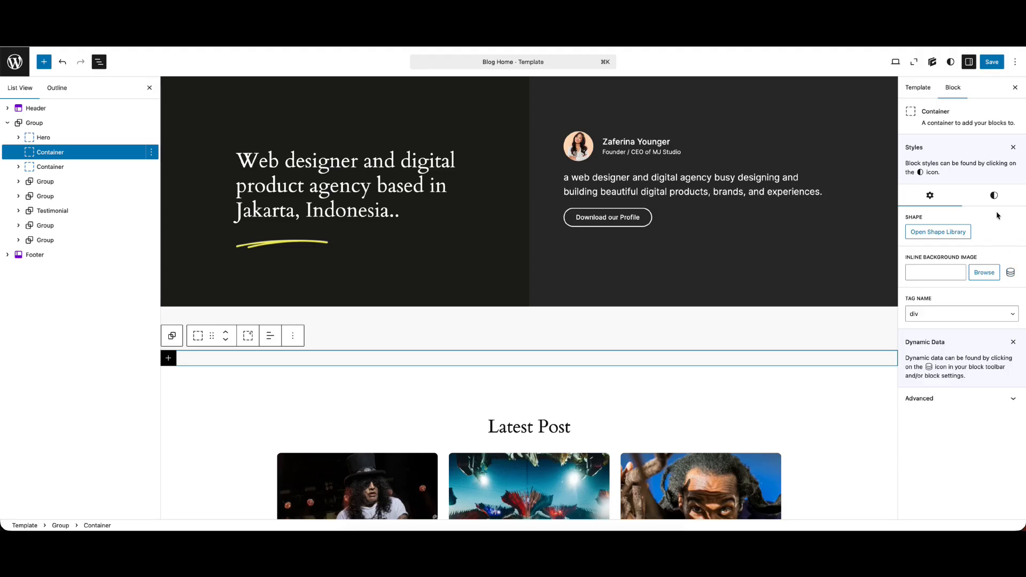
click(996, 193)
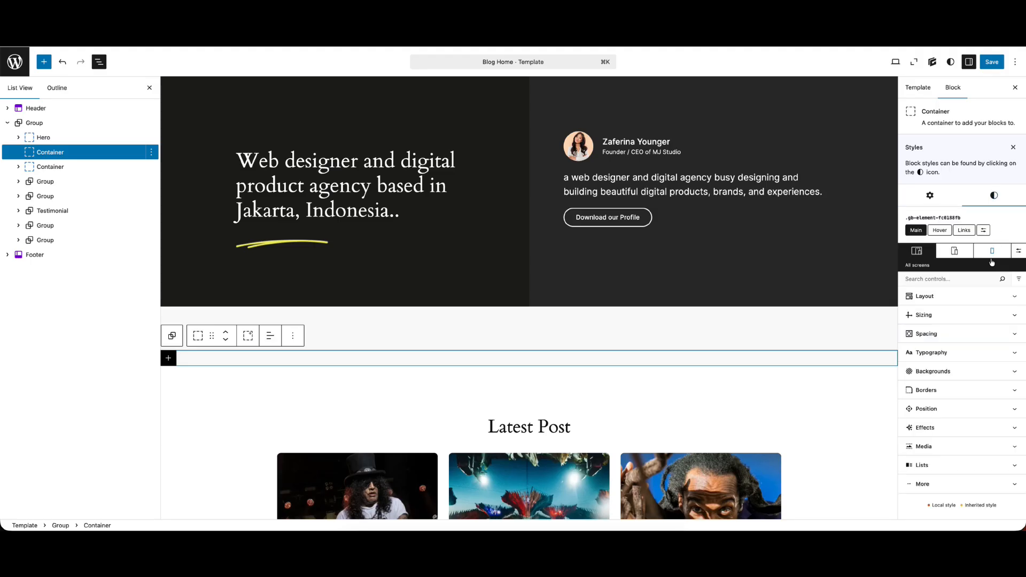
click(941, 369)
click(910, 369)
drag(796, 420, 768, 385)
click(992, 61)
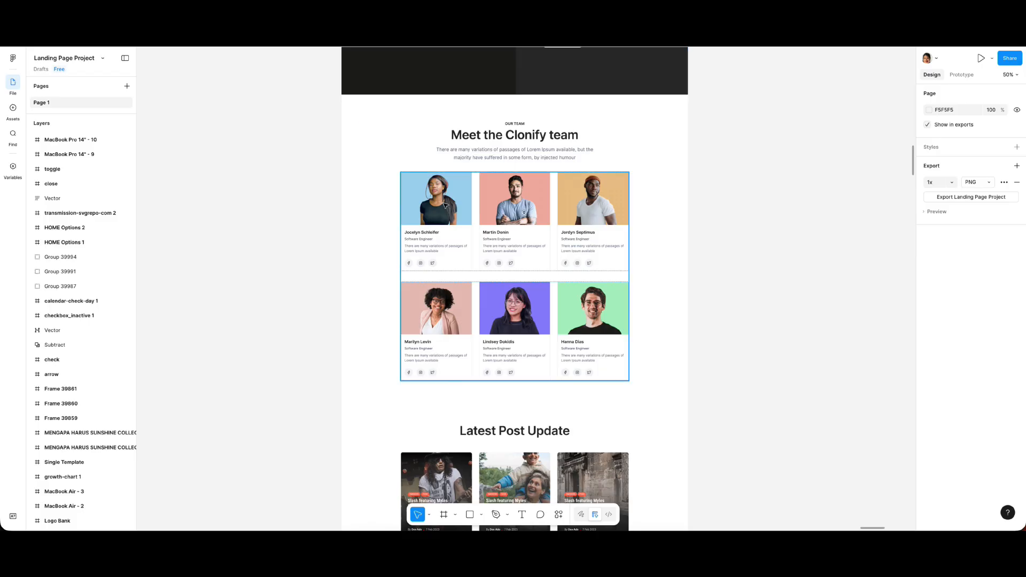
Rename the white container below the Hero as Team
scroll(445, 205, up, 2)
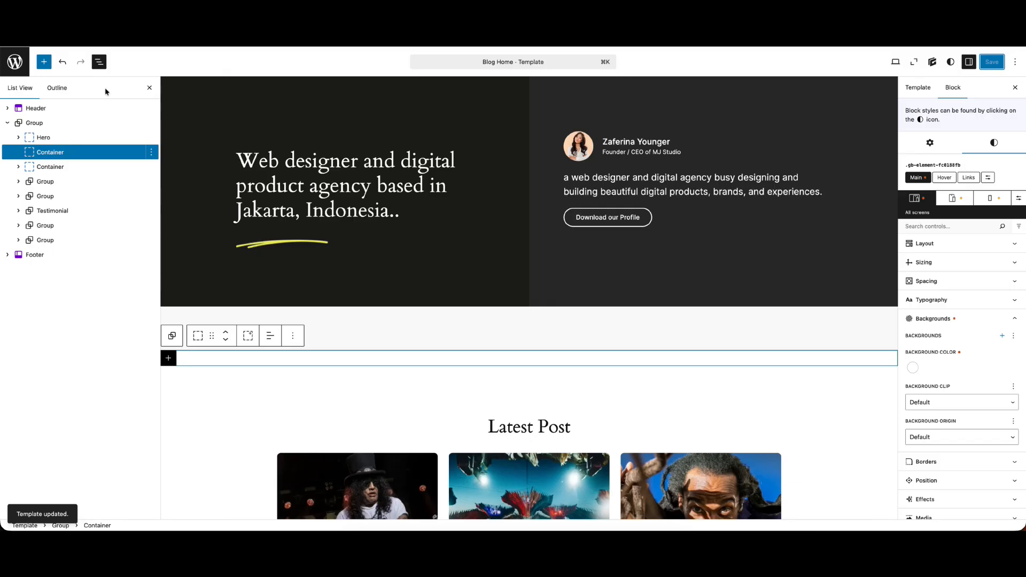
right_click(72, 155)
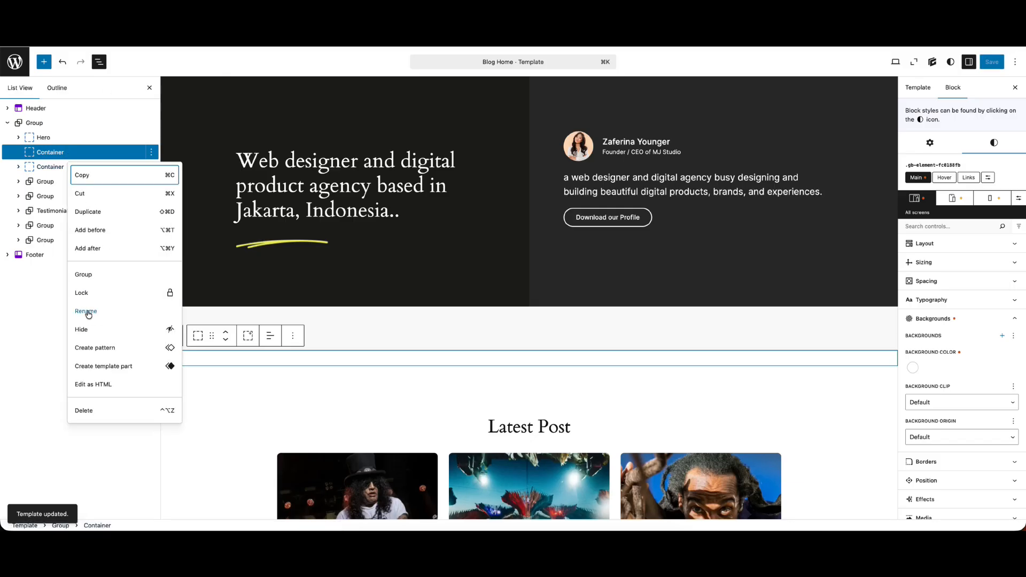
click(86, 312)
text(Team)
key(Return)
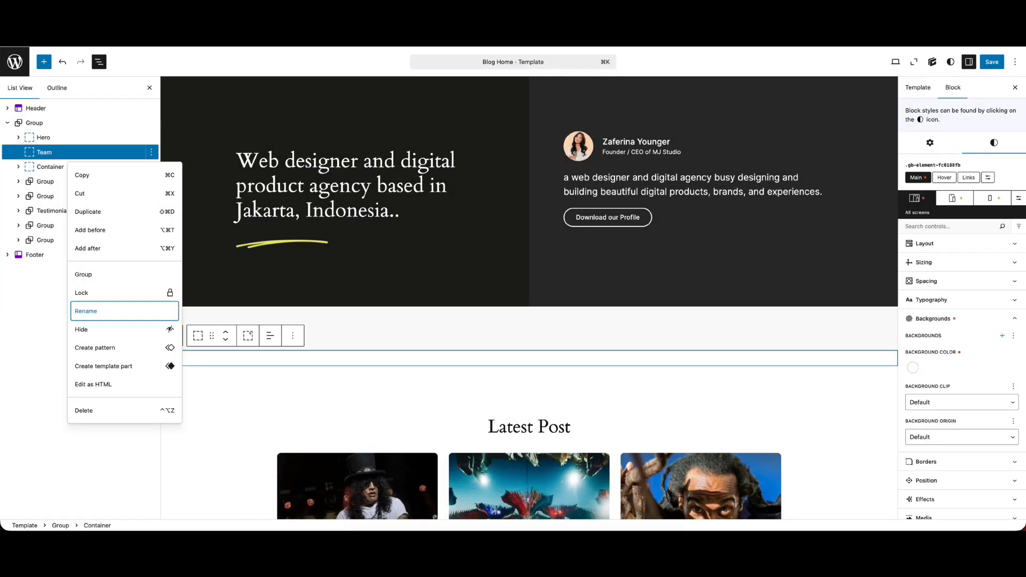
click(207, 361)
Add a nested Container block inside the Team container and rename it Inner
click(169, 358)
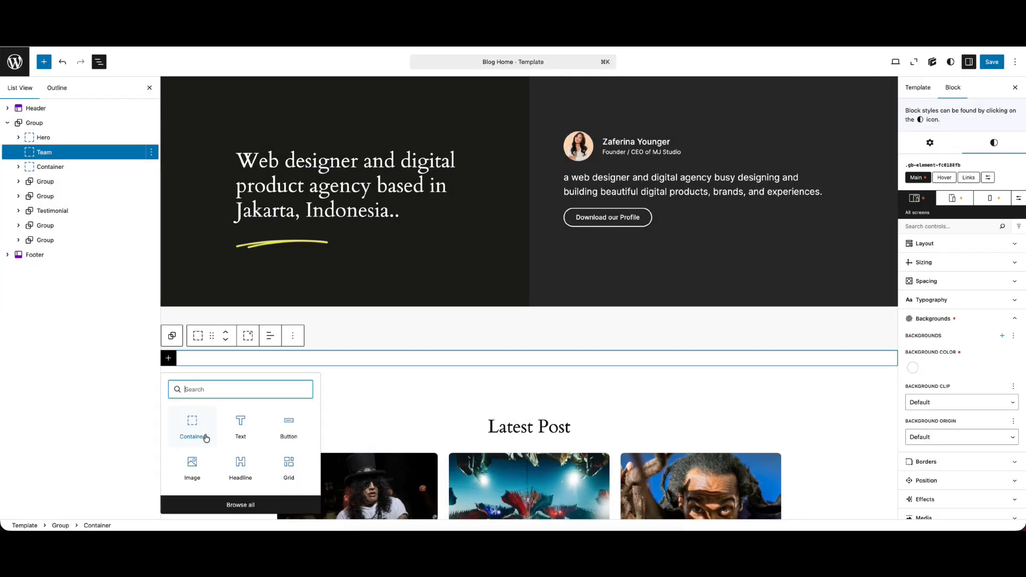
click(207, 438)
right_click(64, 167)
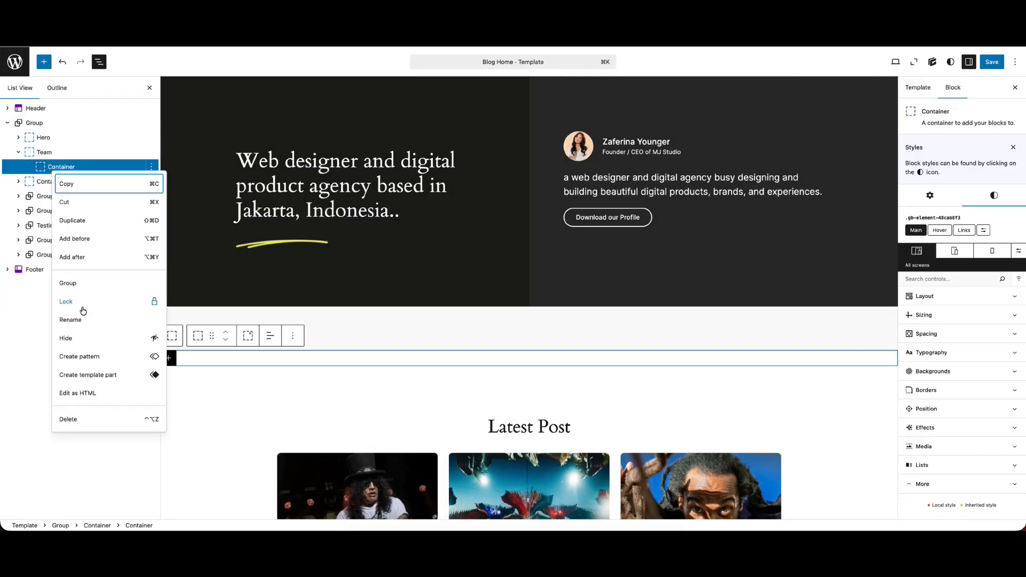
click(81, 320)
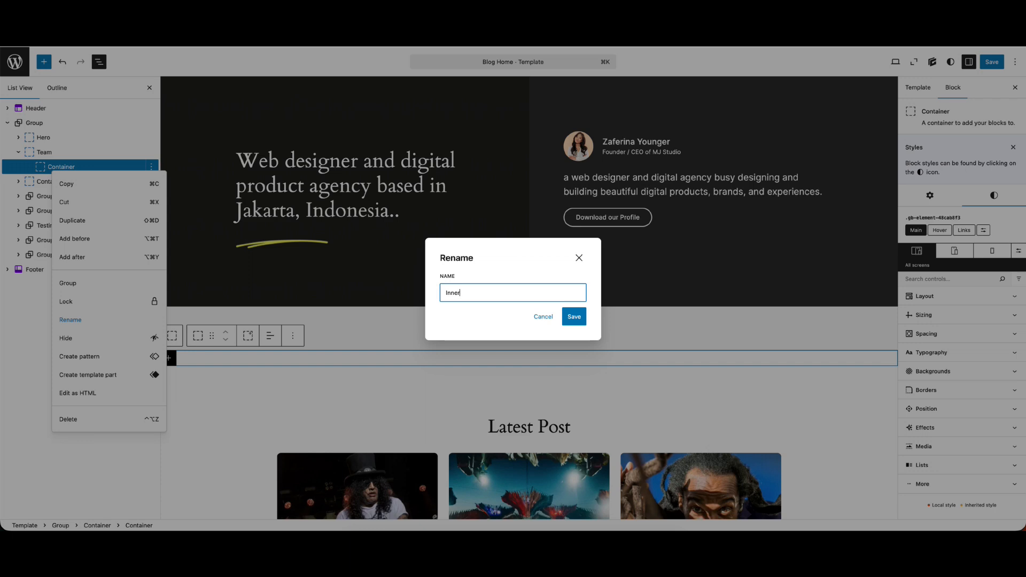
key(Return)
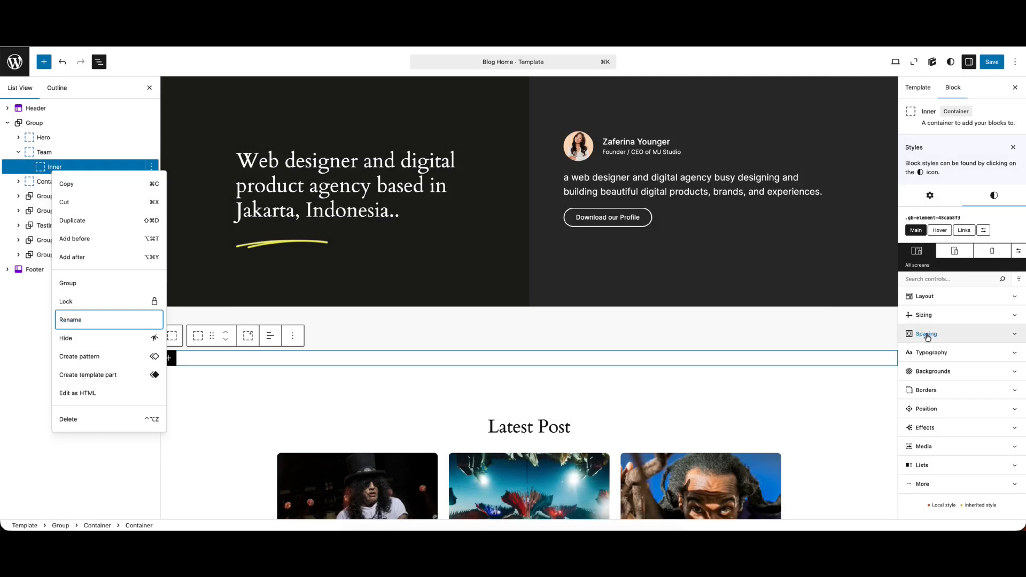
Set the Inner container's max width to the global width variable
click(926, 334)
click(924, 315)
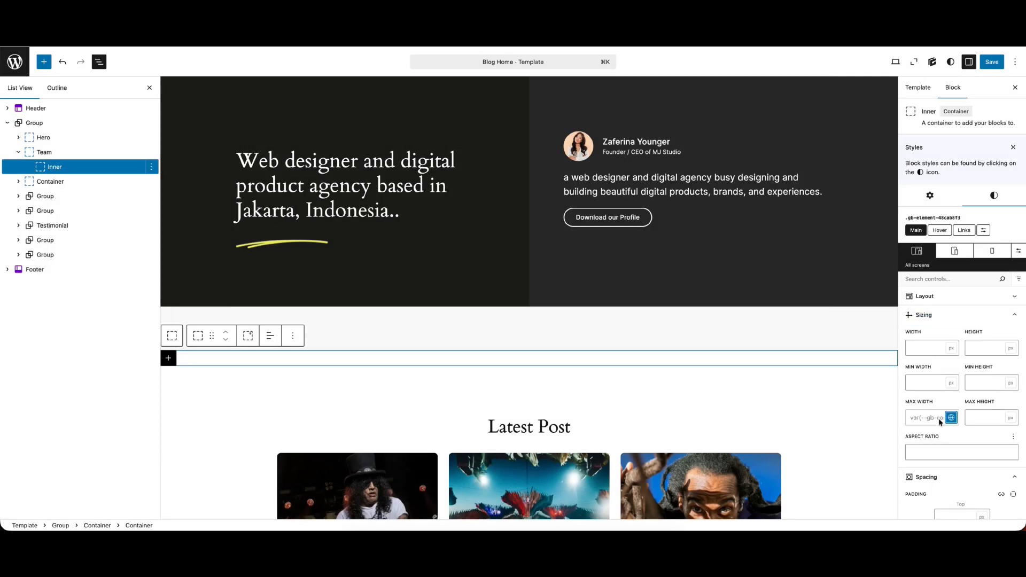
click(930, 318)
Set the Inner container's left and right margins to auto and save the template
scroll(930, 417, down, 1)
click(926, 440)
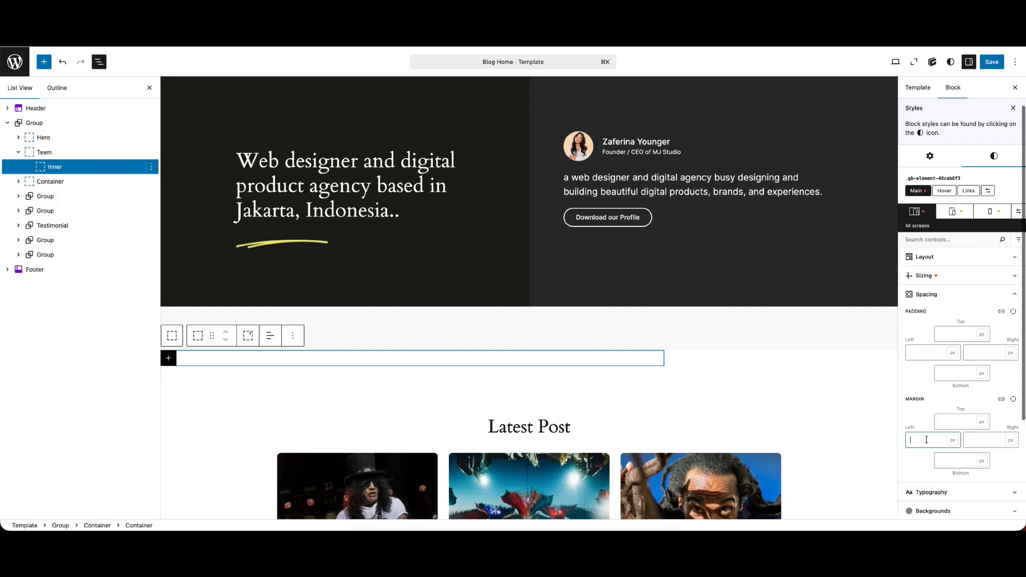
text(auto)
click(970, 440)
text(auto)
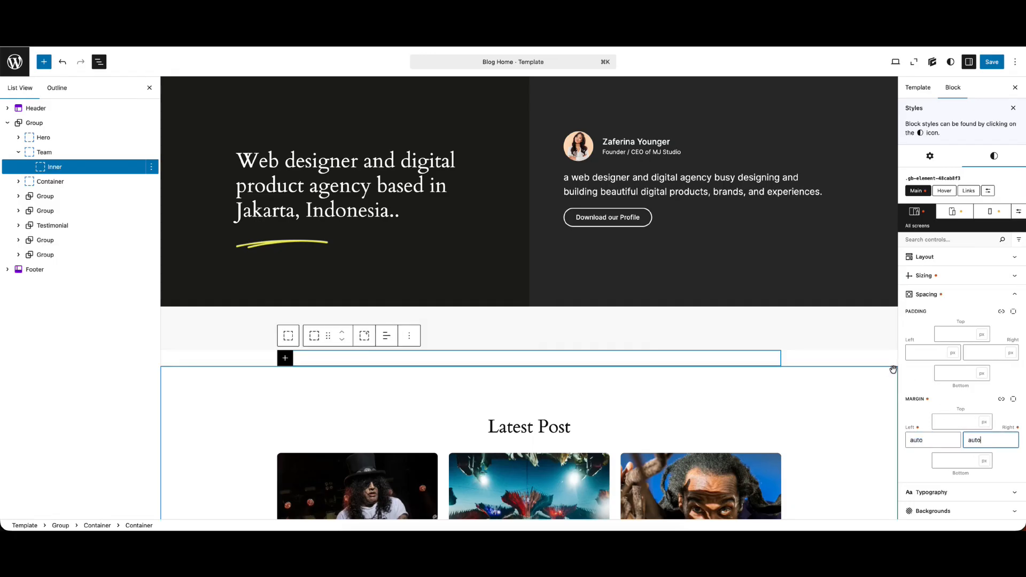
click(989, 62)
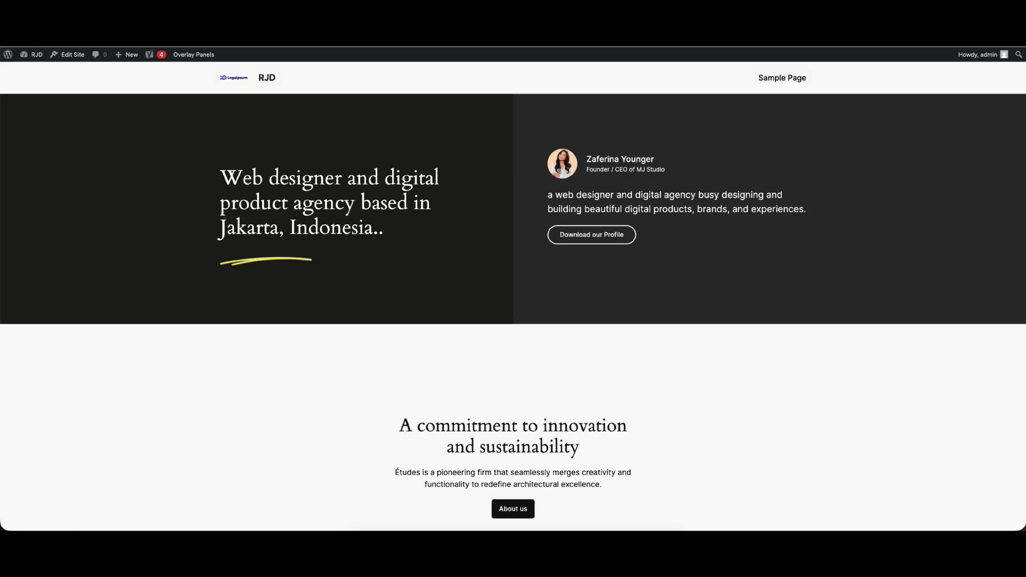
Inspect the grey gap below the hero on the live home page with the browser's developer tools
scroll(506, 273, down, 2)
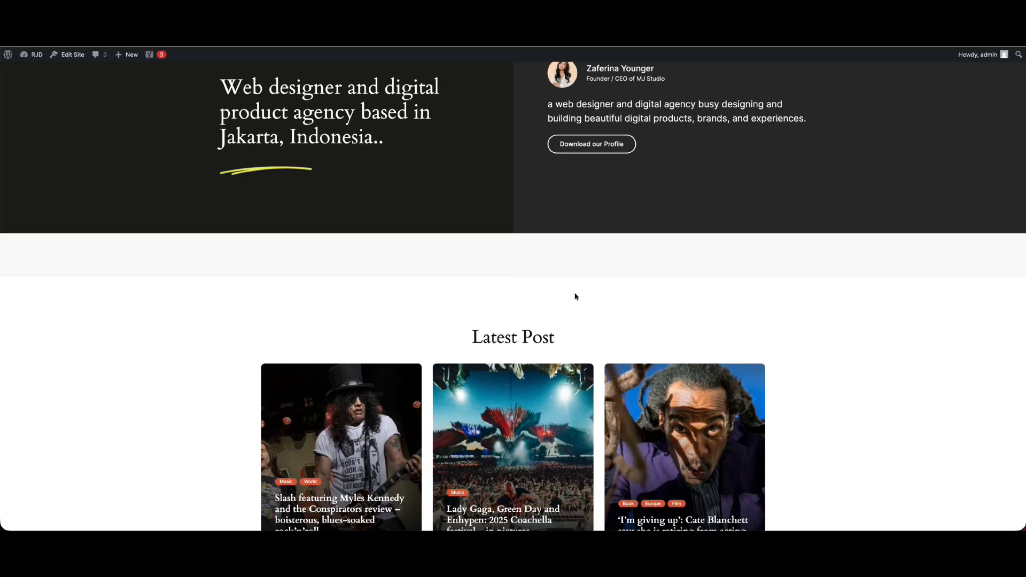
right_click(576, 255)
click(593, 419)
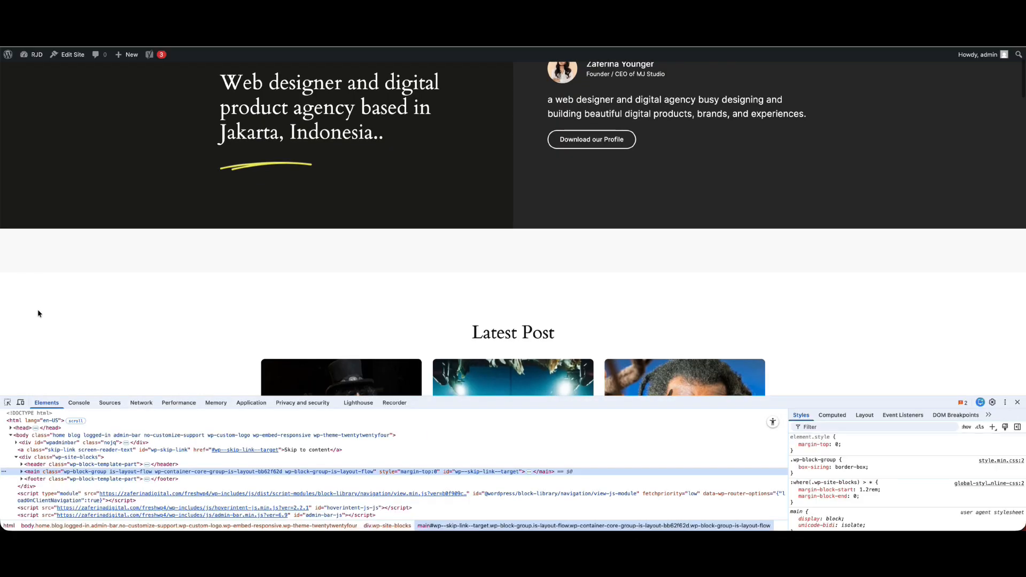
click(7, 403)
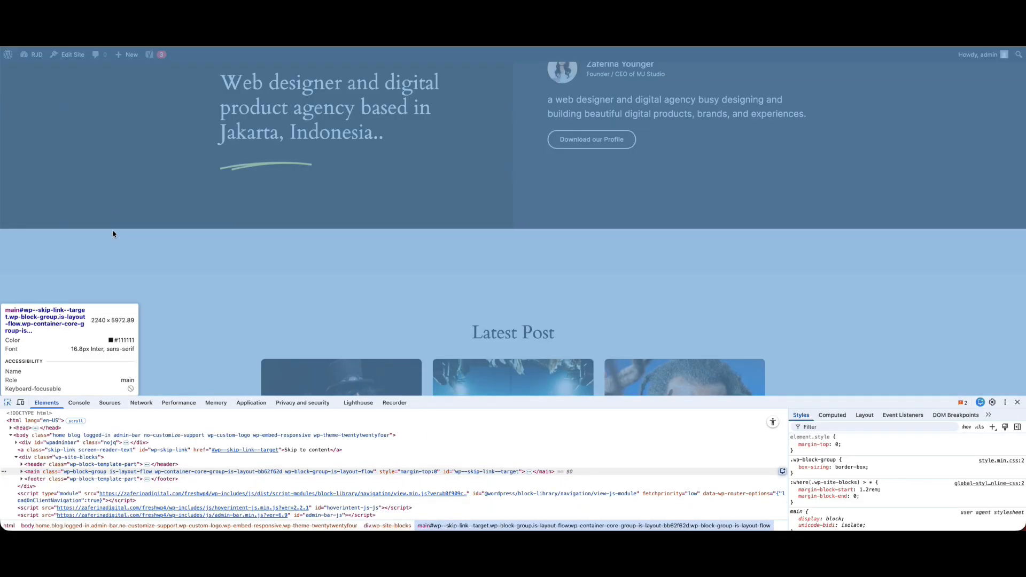
click(113, 227)
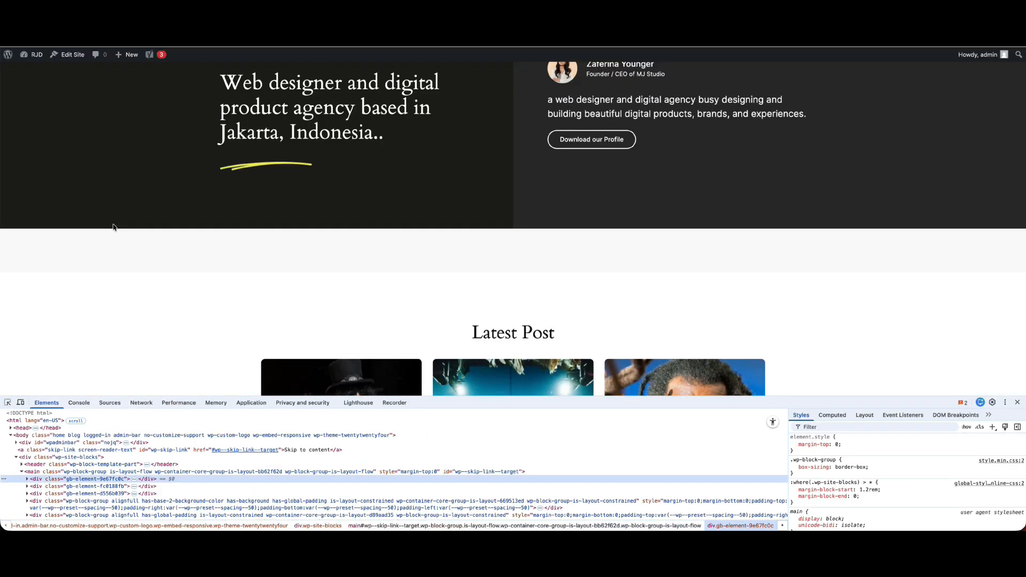
click(1019, 403)
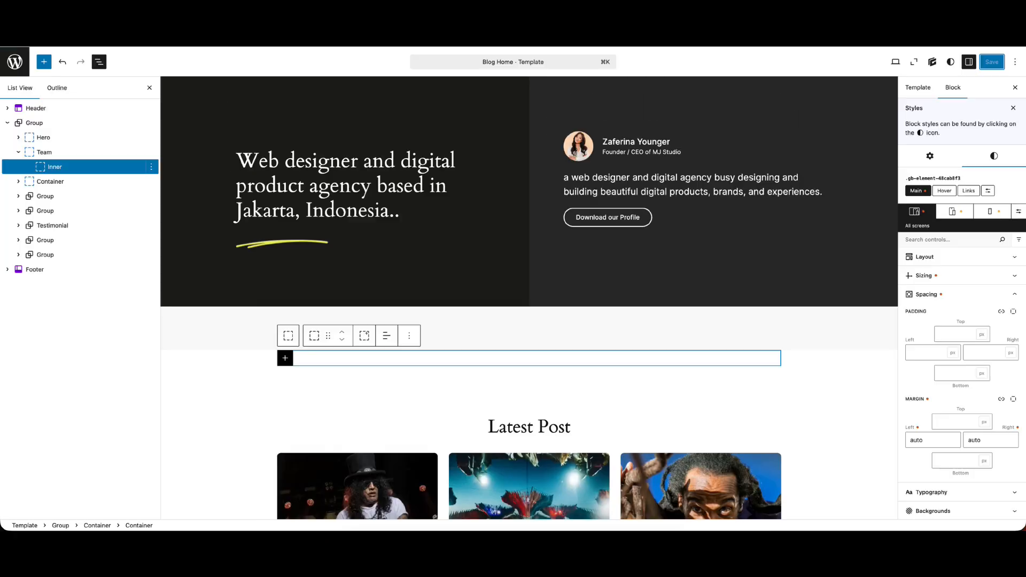
Remove the Hero container's bottom margin and save the template
click(45, 138)
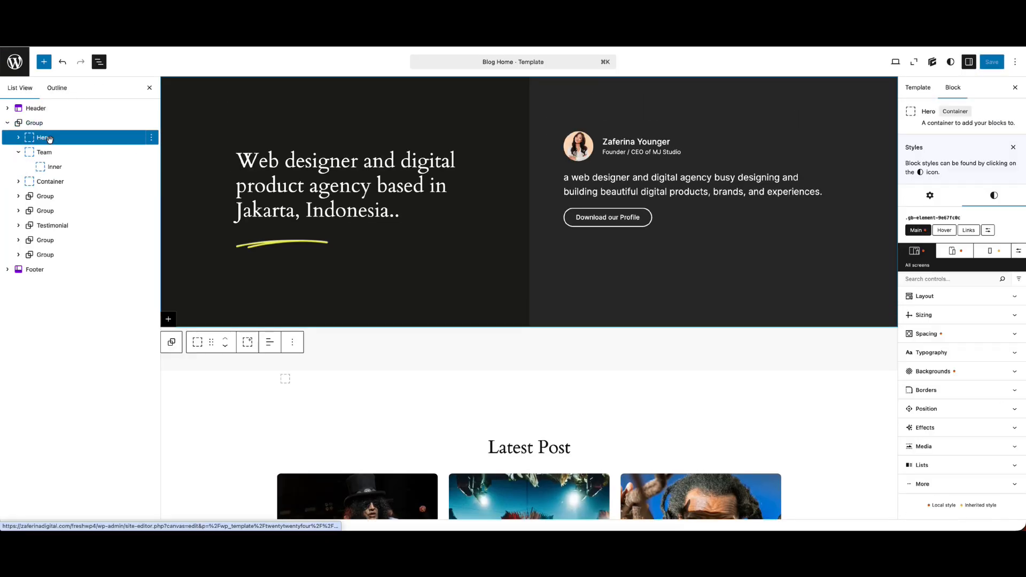
click(962, 334)
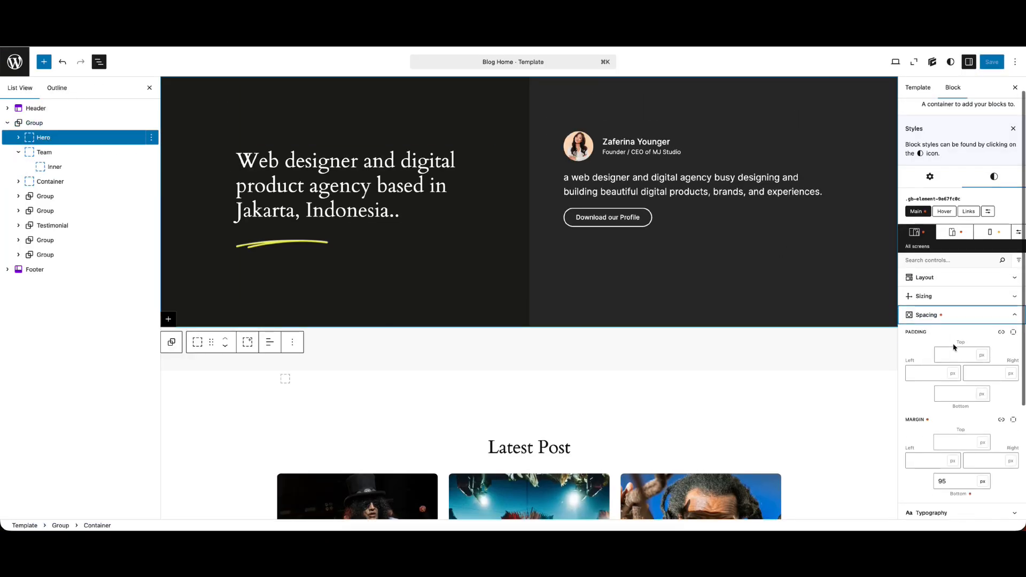
drag(949, 476, 922, 482)
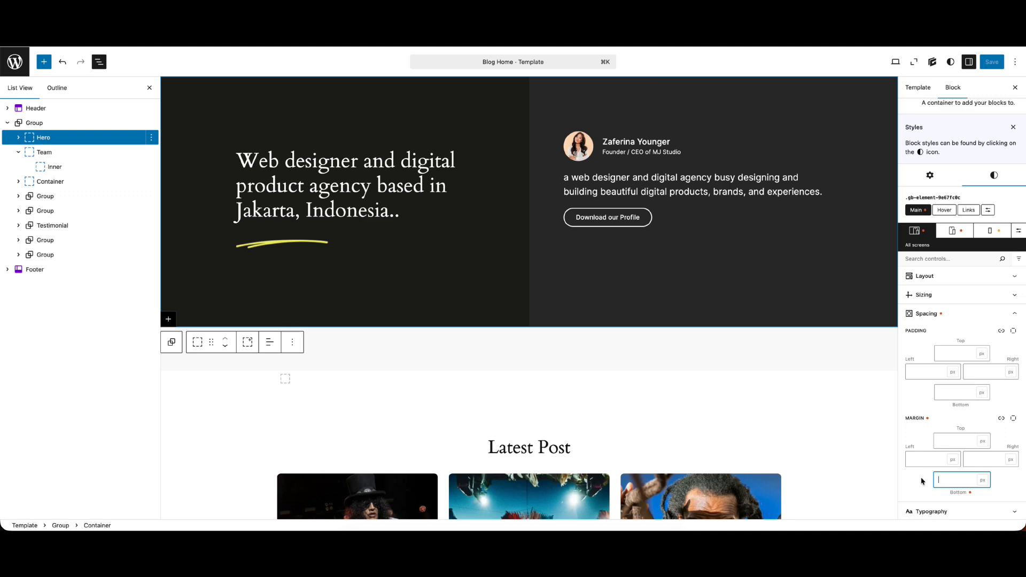
click(991, 61)
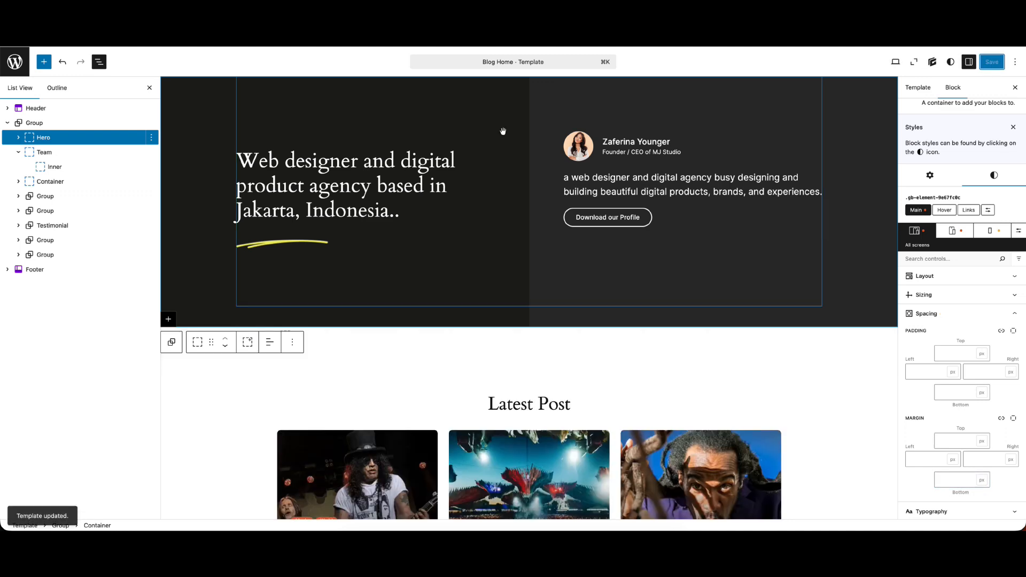
Set the Team container's top and bottom padding to 65 px and save the template
click(75, 152)
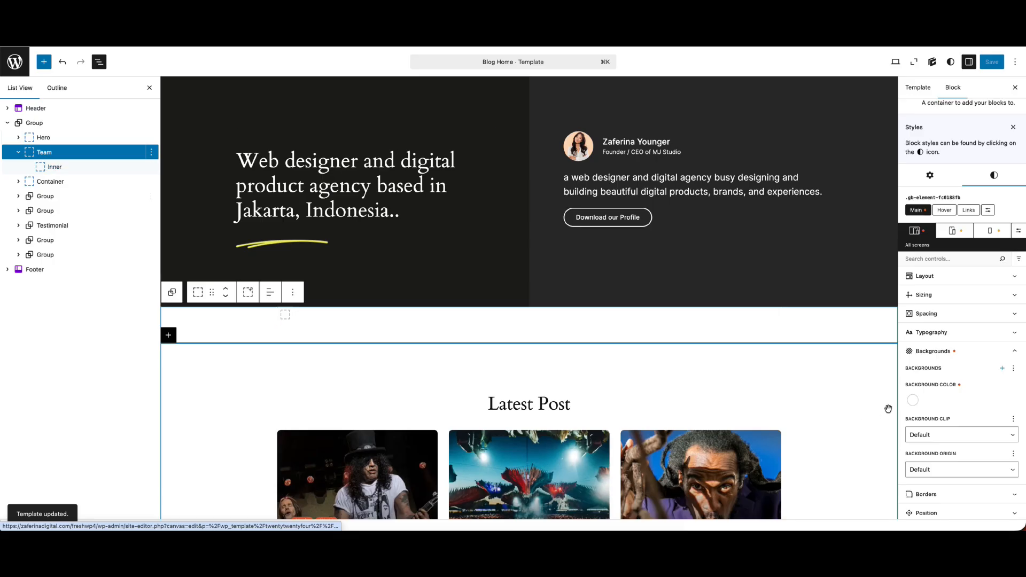
click(1013, 314)
click(946, 352)
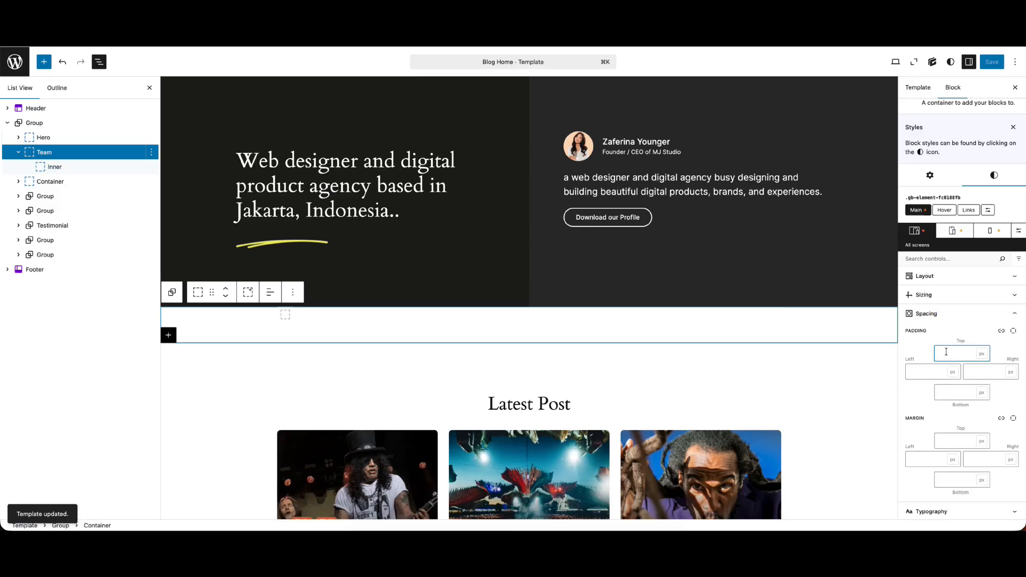
text(65)
click(954, 392)
text(65)
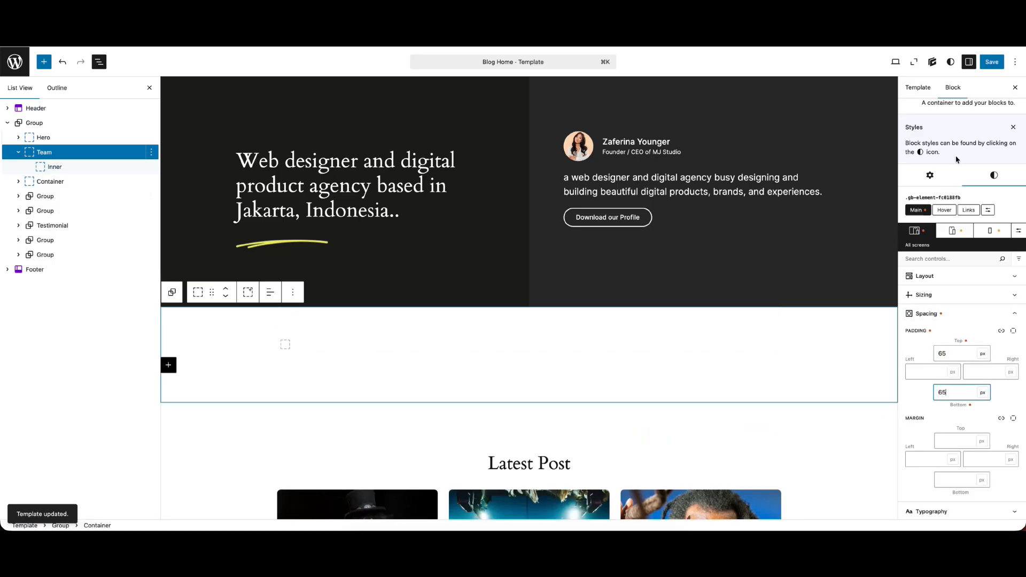
click(991, 62)
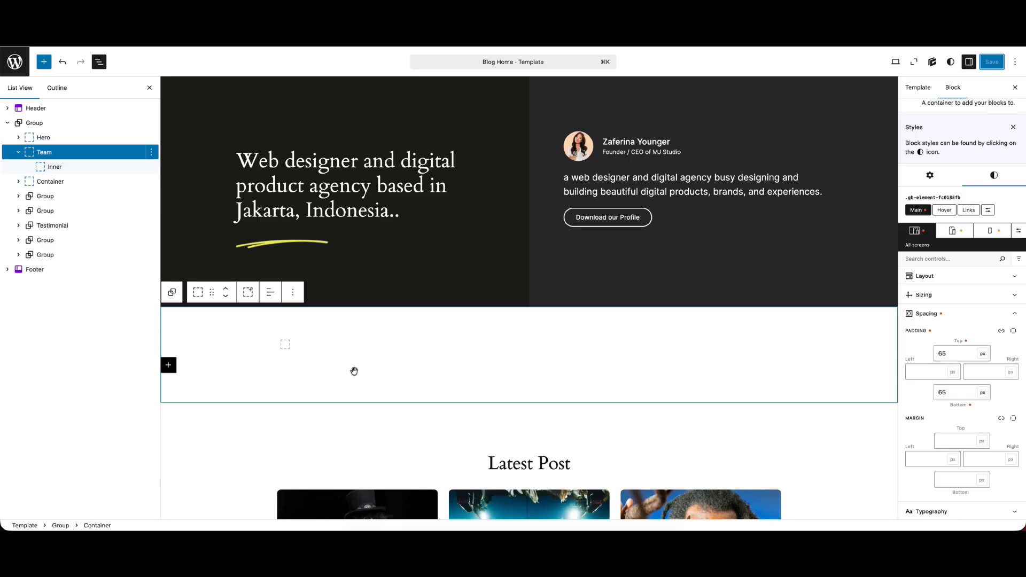
Add a Container block inside the Inner container and rename it Title
click(341, 344)
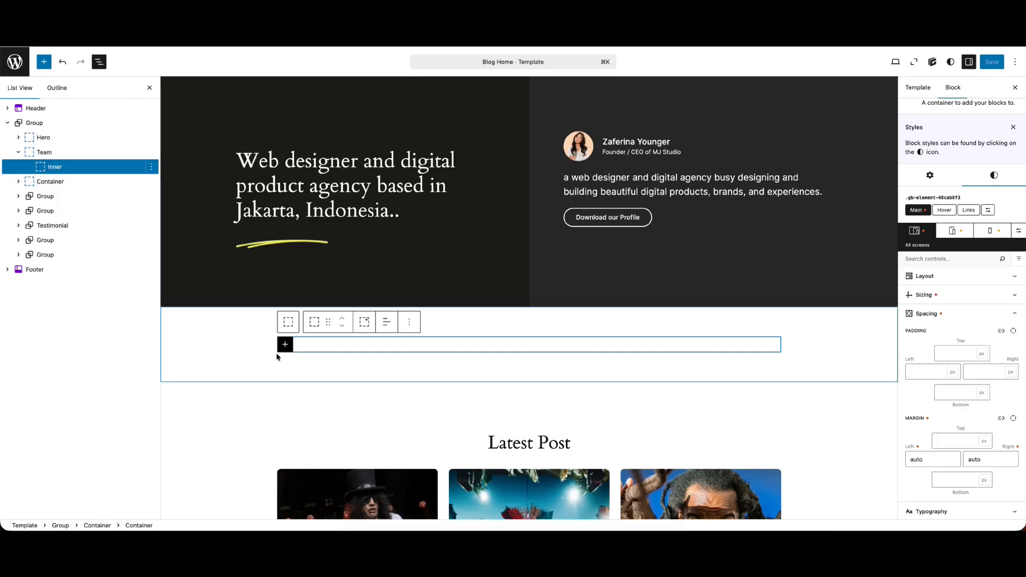
click(285, 344)
click(310, 412)
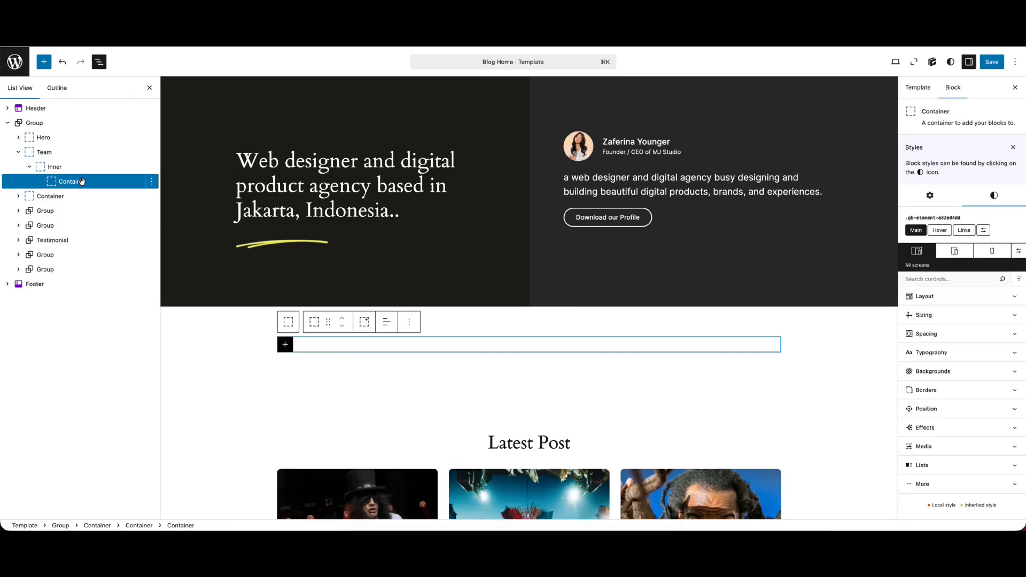
right_click(81, 183)
click(106, 338)
text(Title)
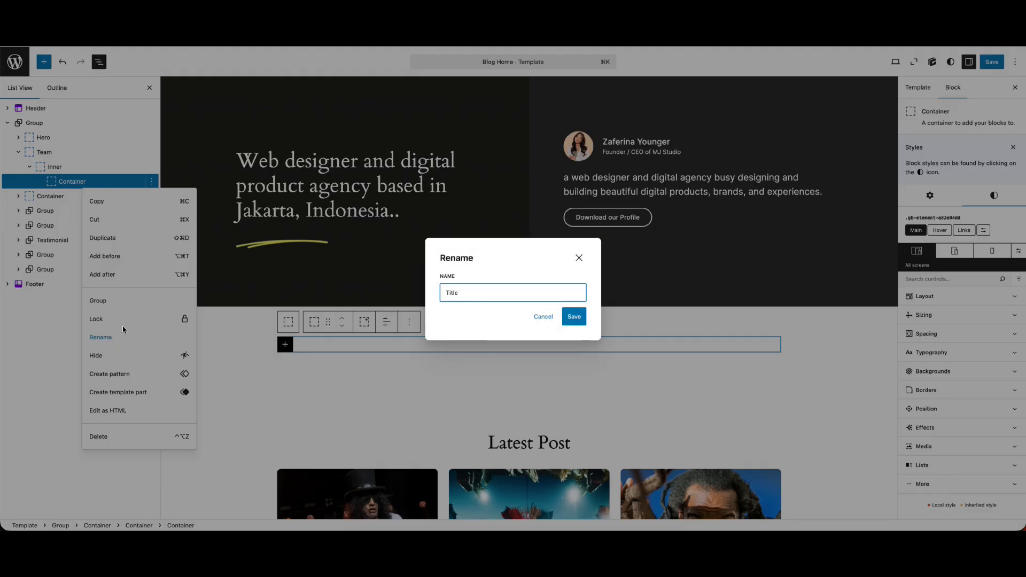
key(Return)
click(30, 167)
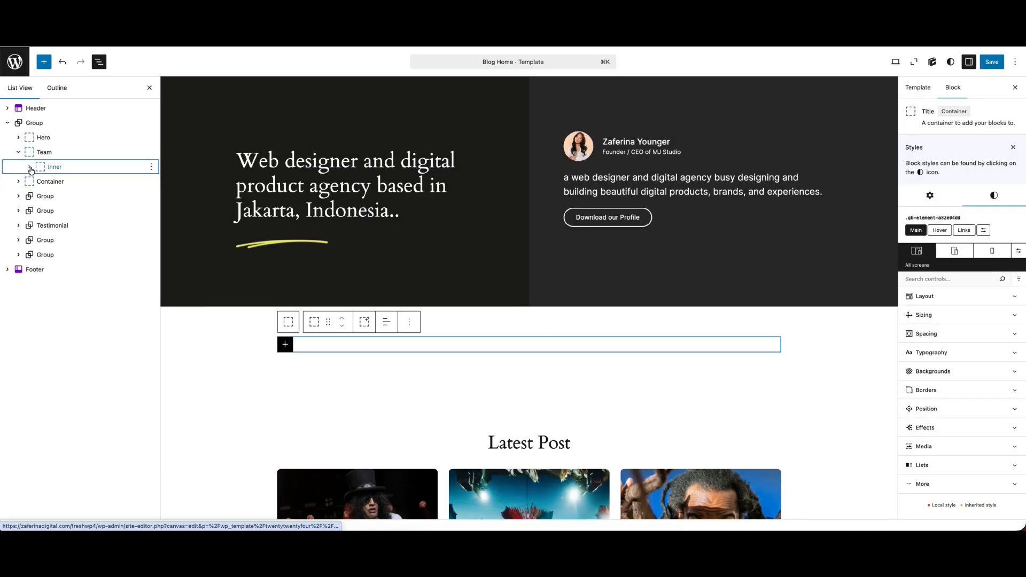
click(30, 168)
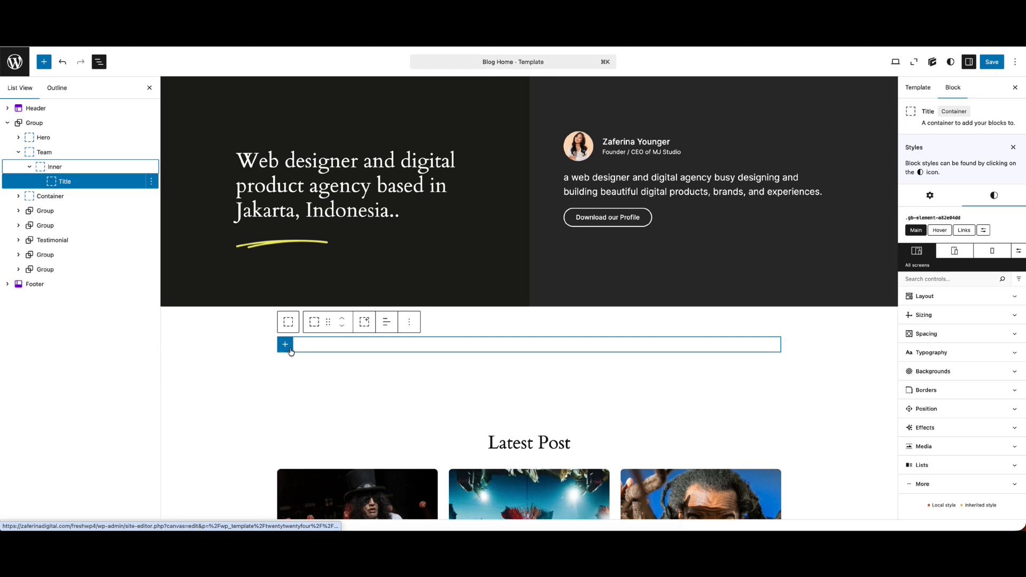
Add a Text block inside the Title container with "OUR TEAM" copied from the Figma design, and make it a Heading 2
click(285, 344)
click(357, 412)
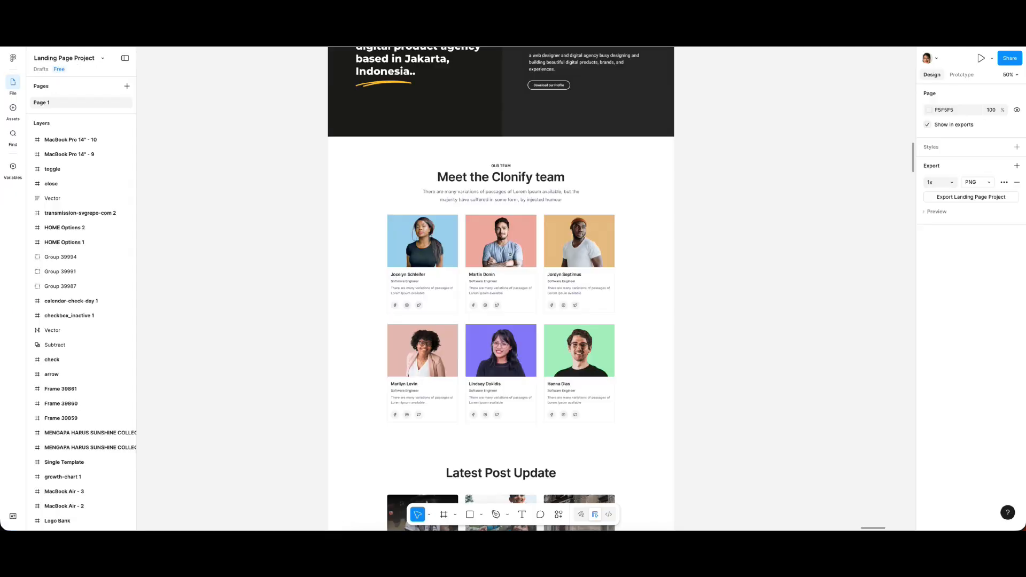
double_click(500, 167)
double_click(501, 166)
double_click(502, 166)
key(super+c)
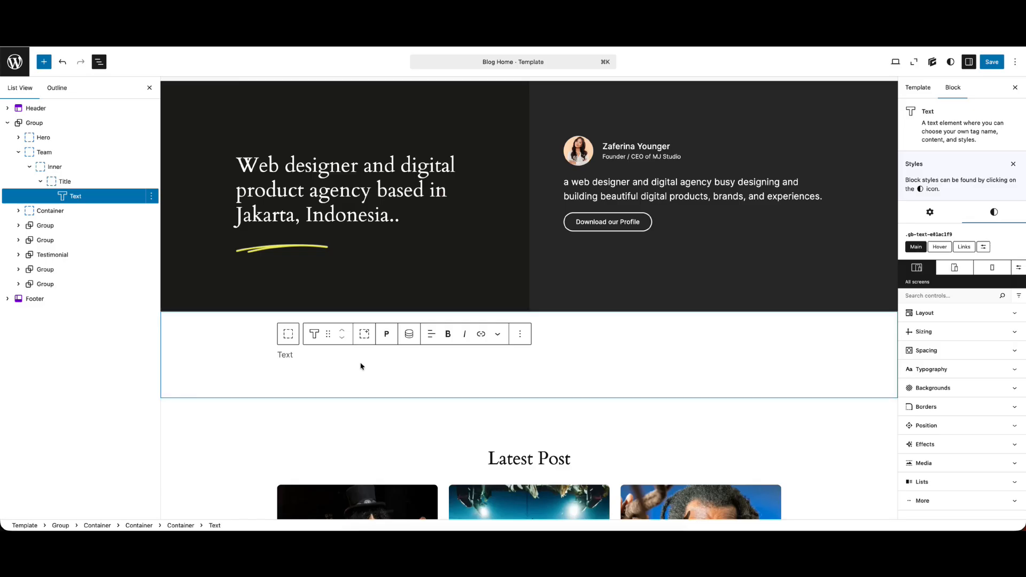
click(291, 357)
key(super+v)
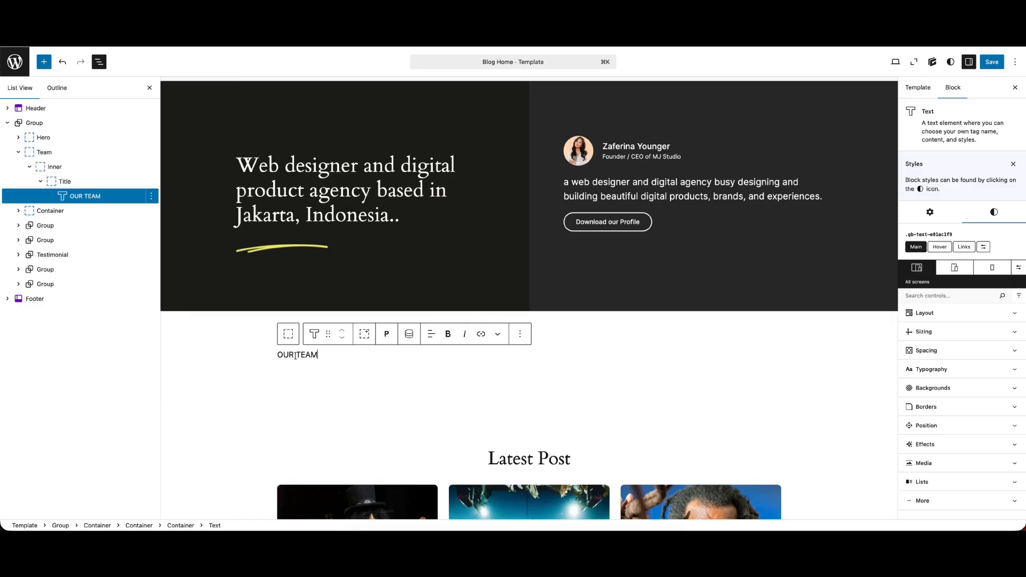
click(386, 334)
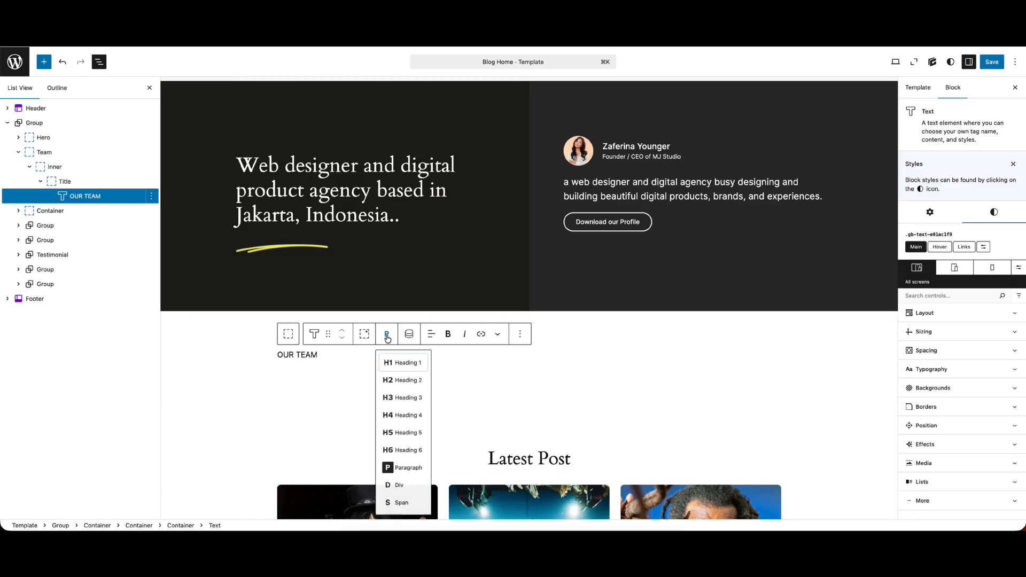
click(406, 381)
Copy "Meet the Clonify team" from the Figma design into a new Text block after the OUR TEAM heading
click(476, 33)
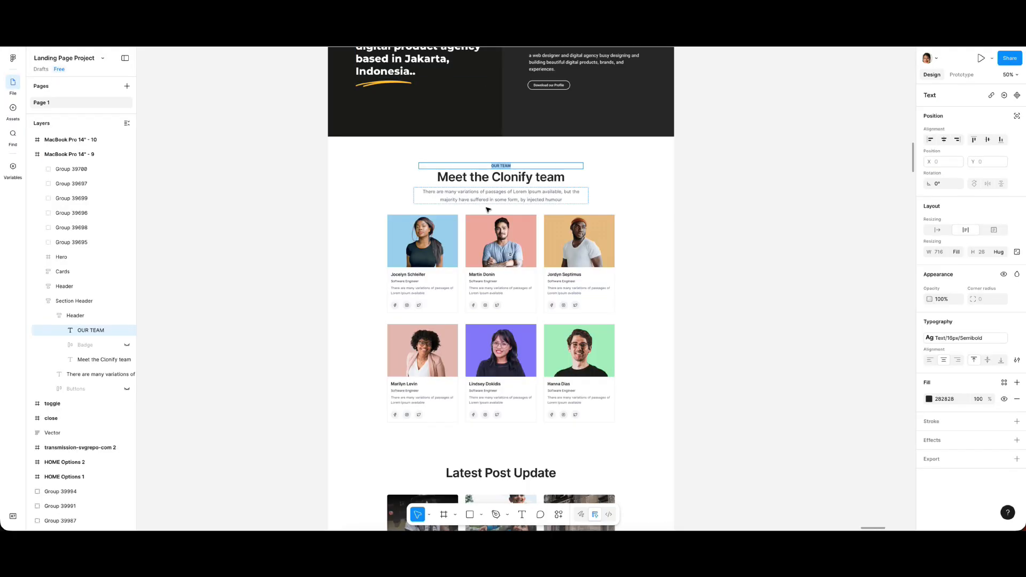
double_click(467, 175)
key(super+a)
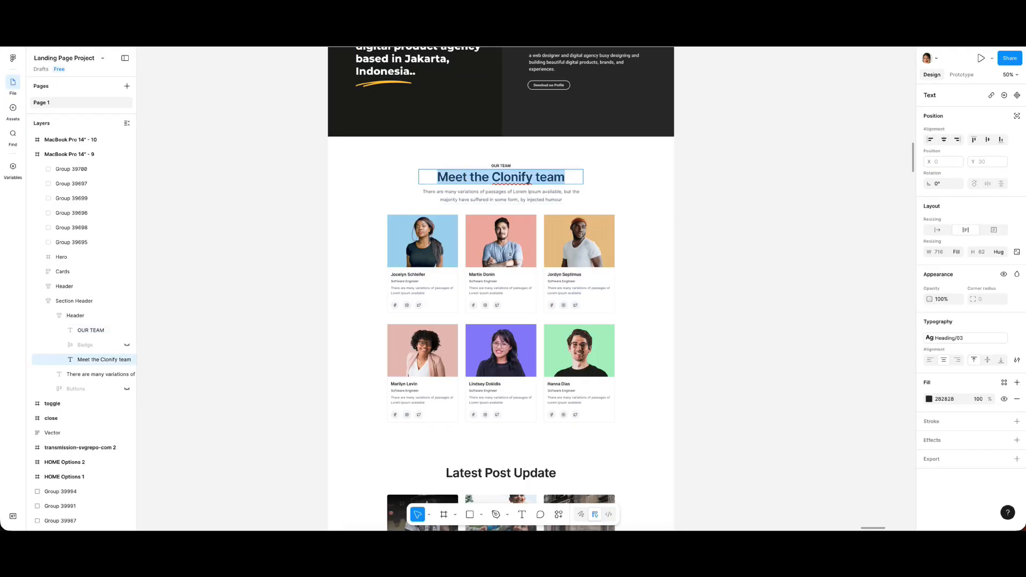
key(ctrl+shift+Tab)
key(ctrl+shift+Tab)
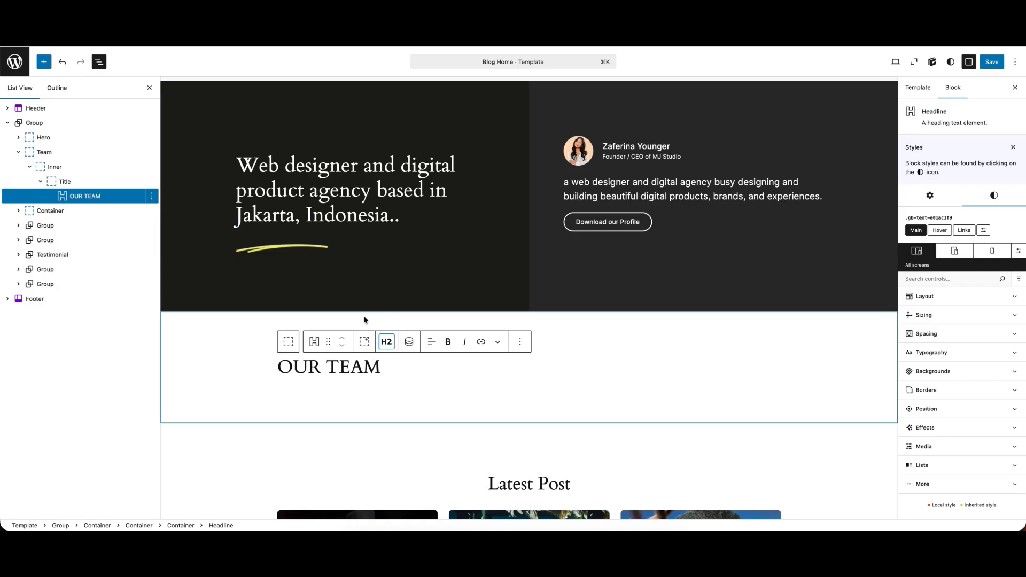
click(520, 342)
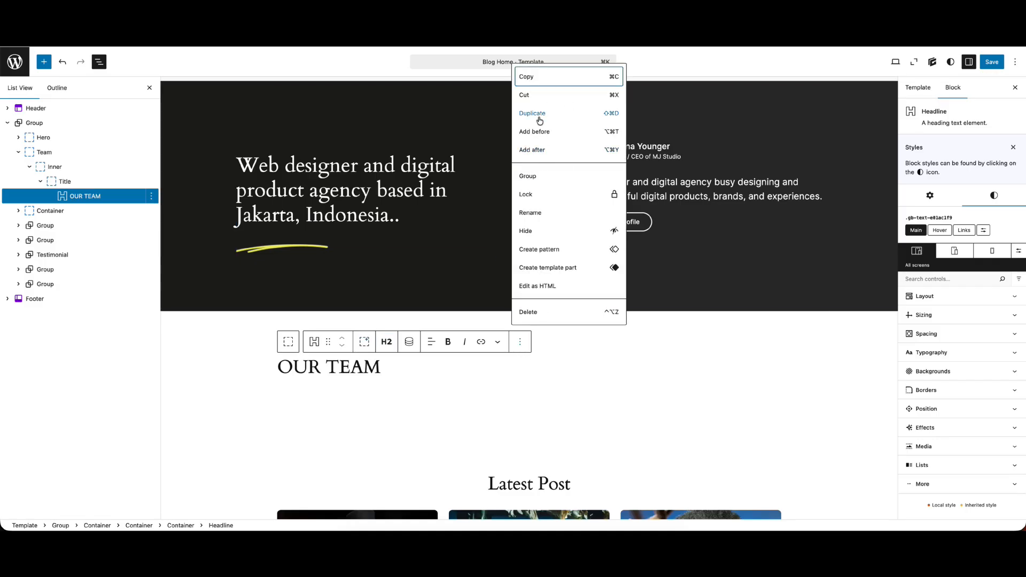
click(539, 150)
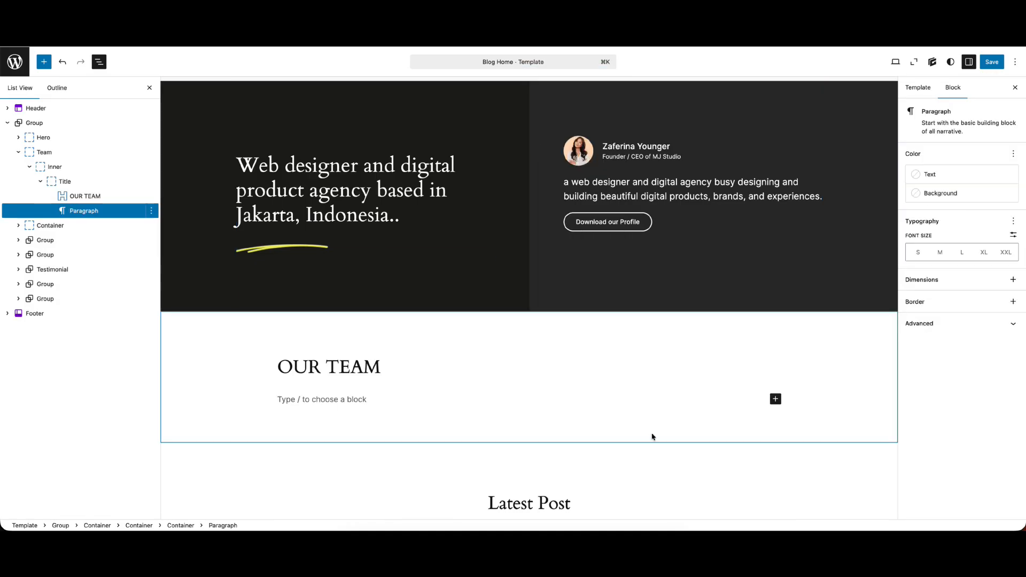
click(775, 401)
click(850, 468)
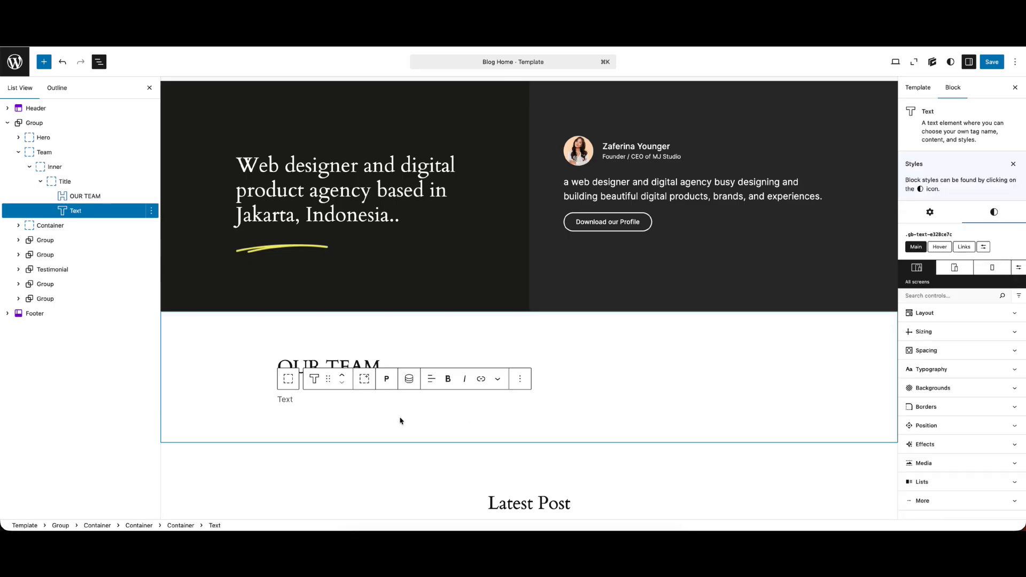
text(Meet the Clonify team)
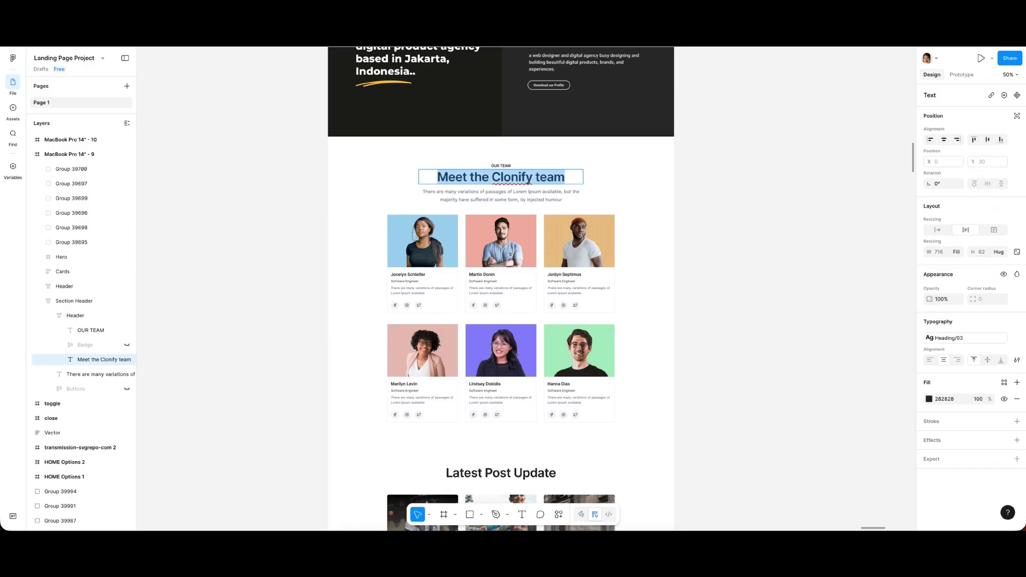
Copy the Lorem Ipsum description from the Figma team section into a new paragraph after the "Meet the Clonify team" text
click(495, 194)
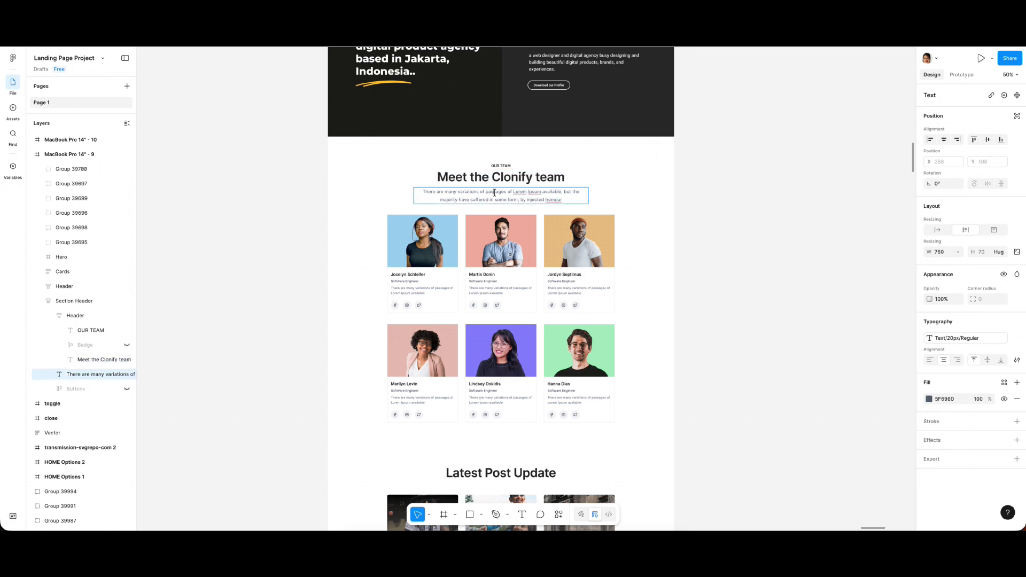
double_click(495, 193)
key(super+c)
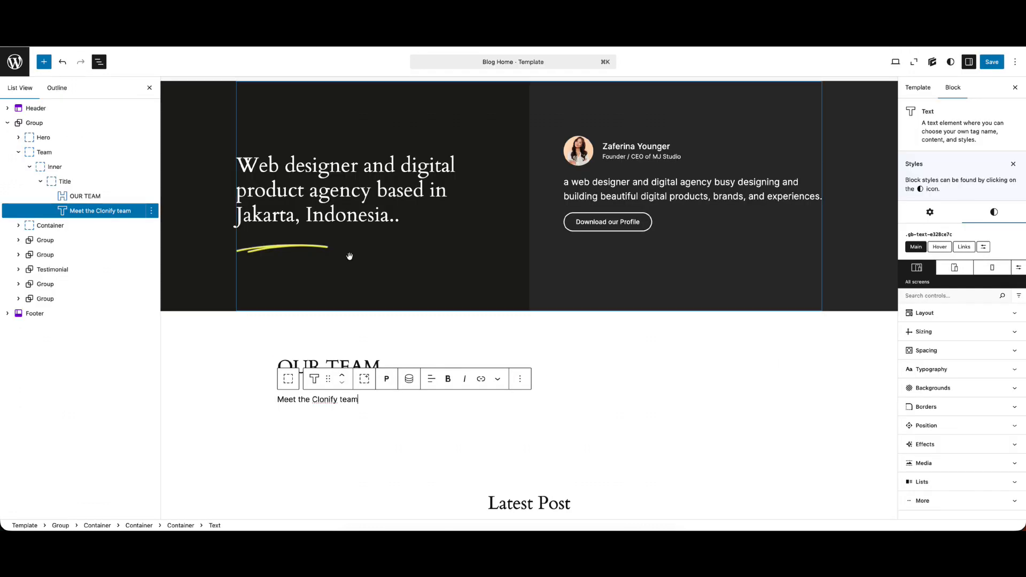
click(520, 379)
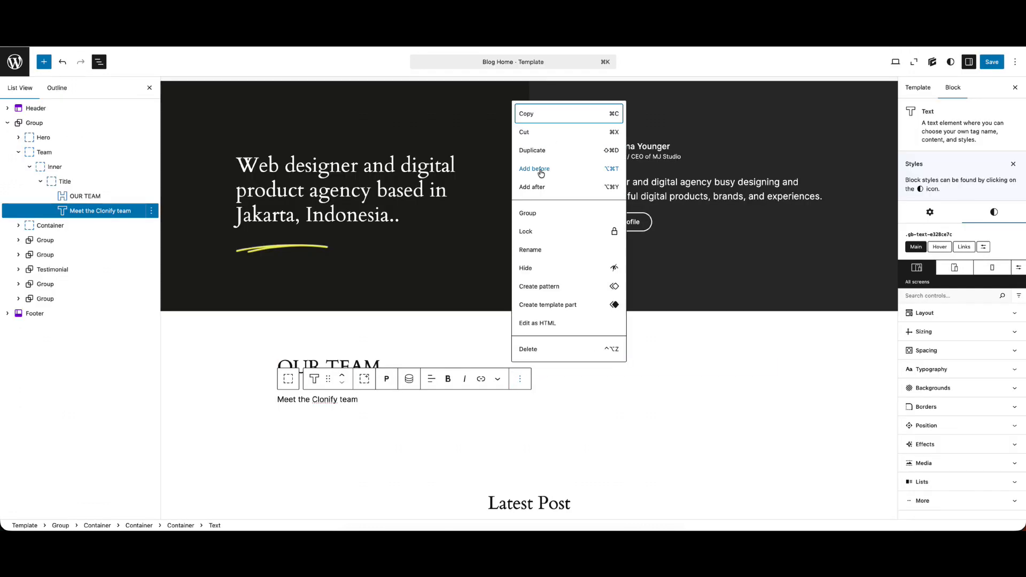
click(535, 187)
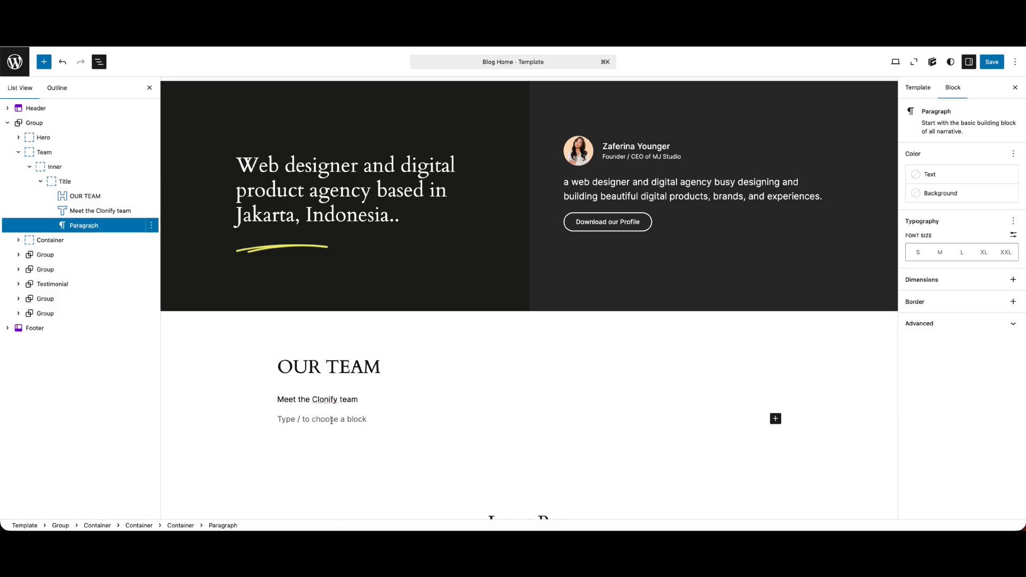
key(super+v)
Set the Title container's display to Flex with the flex direction Column
drag(43, 185, 55, 183)
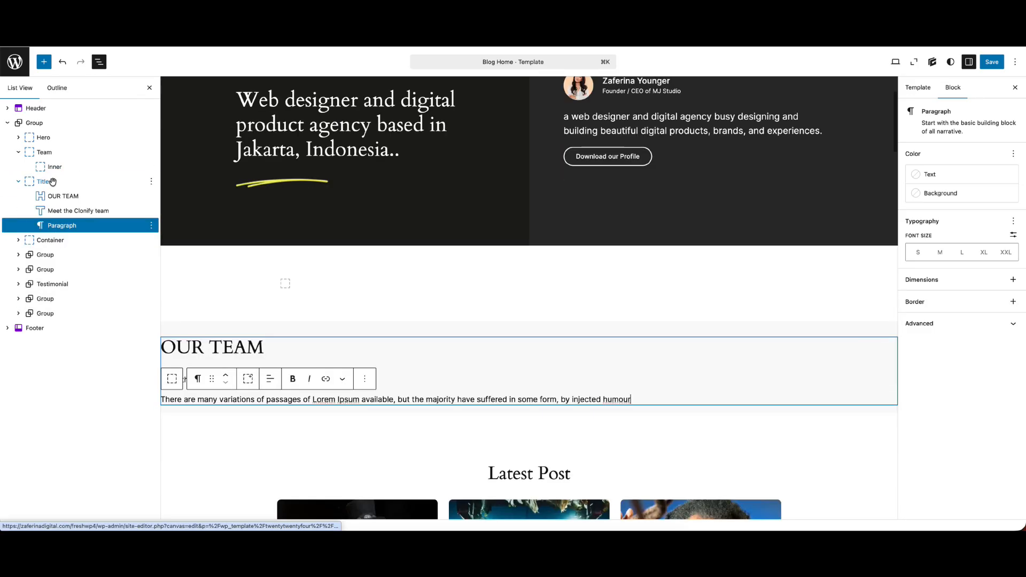
key(super+z)
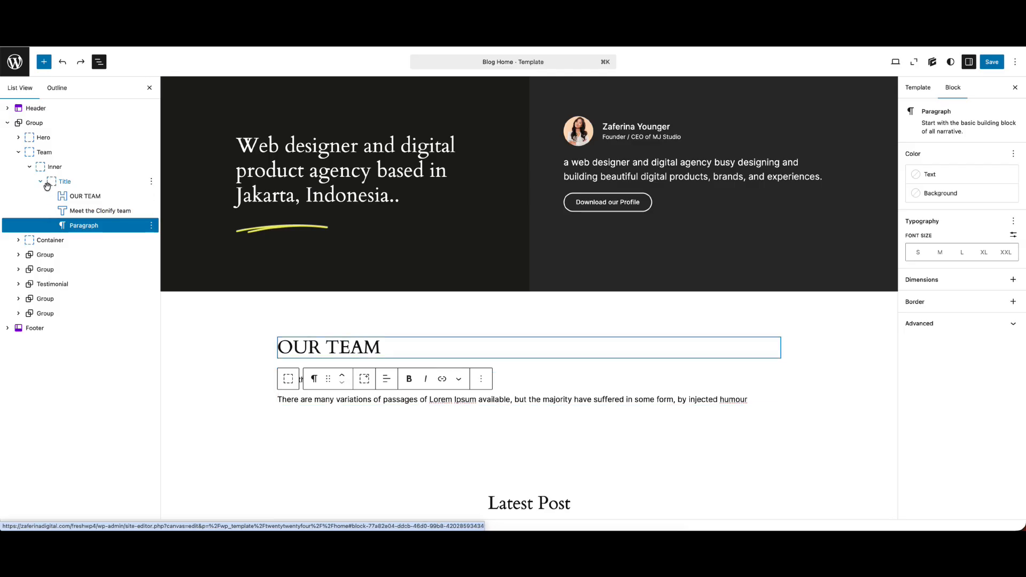
click(59, 182)
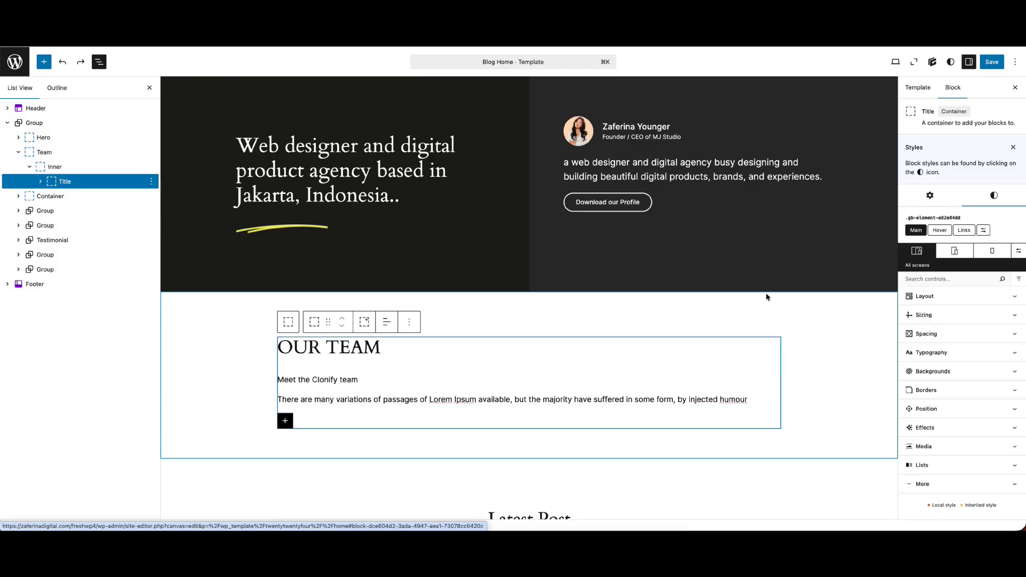
click(935, 296)
click(931, 329)
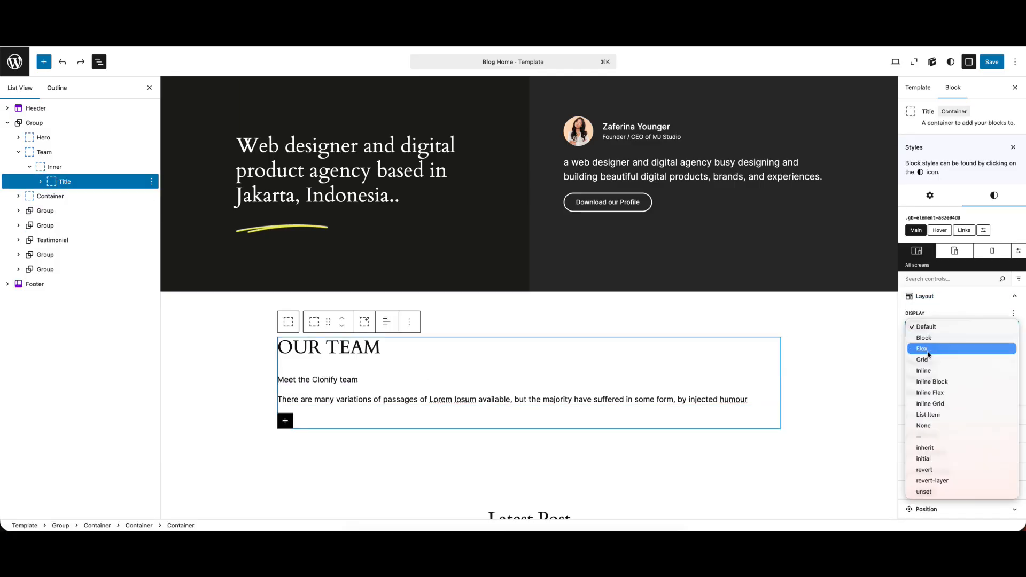
click(924, 348)
click(933, 378)
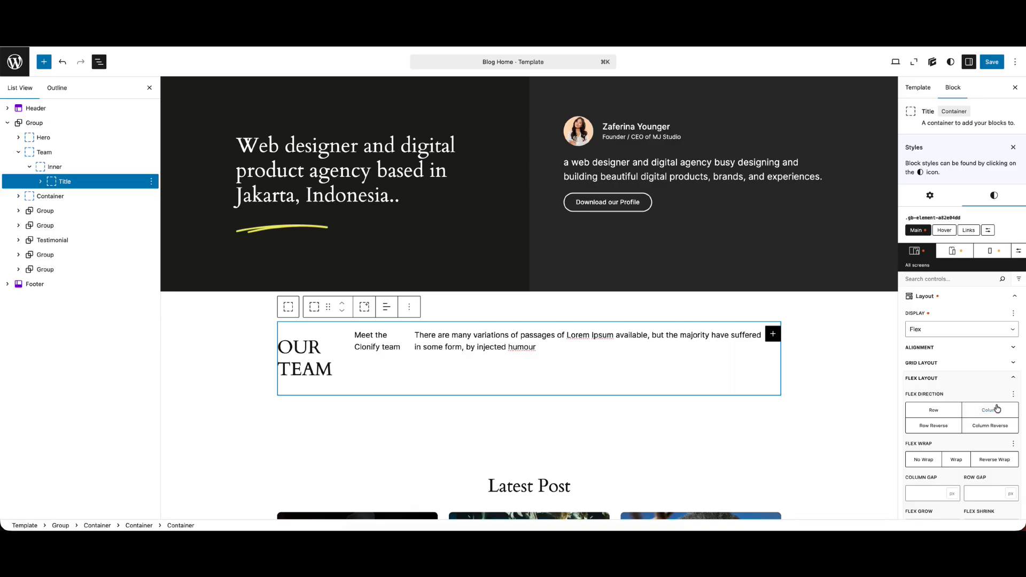
click(991, 411)
Center the Title container's content with Align Items and Justify Content, and compare it with the Figma design
click(952, 348)
click(939, 380)
click(939, 413)
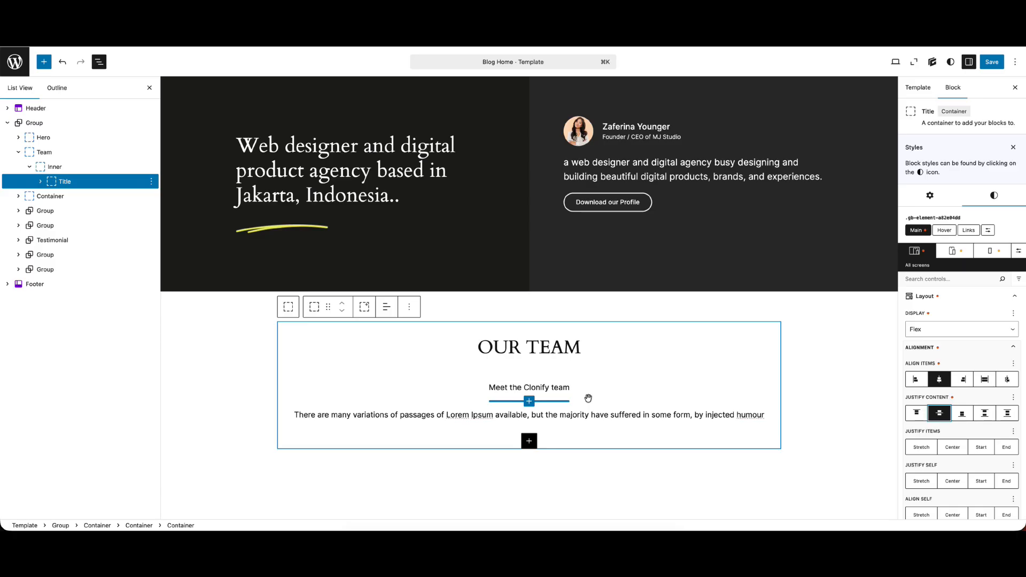
key(ctrl+Tab)
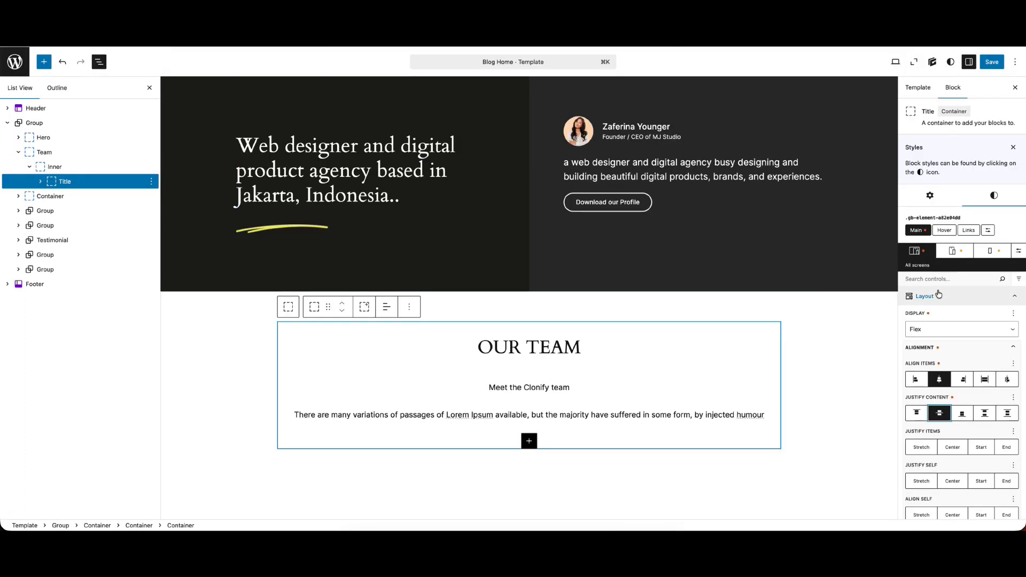
Set the Title container's maximum width to 568 px
click(938, 296)
click(933, 315)
click(920, 417)
text(568)
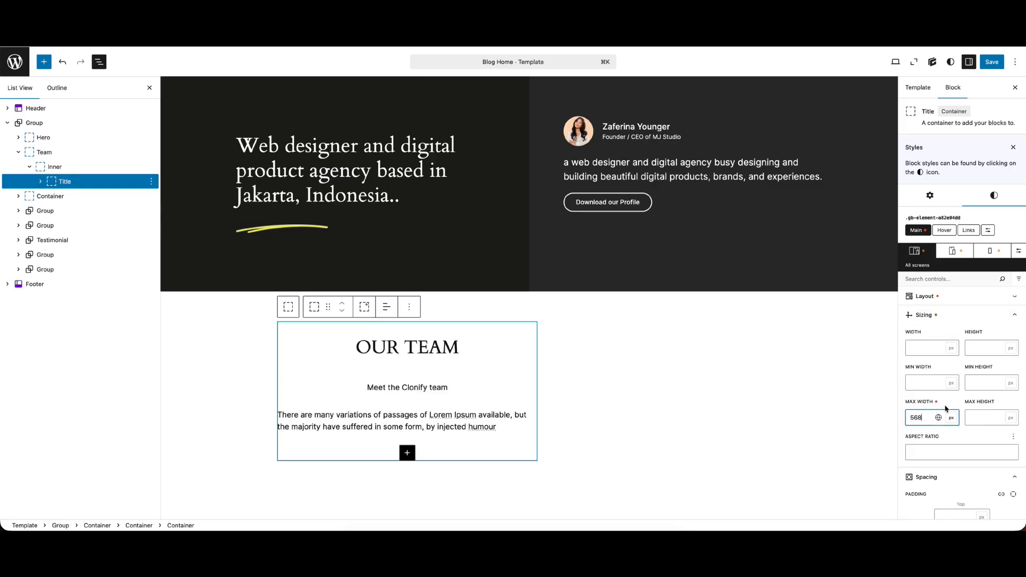
Set the Title container's left and right margins to auto and its bottom margin to 30 px
scroll(980, 411, down, 5)
click(929, 447)
text(aut)
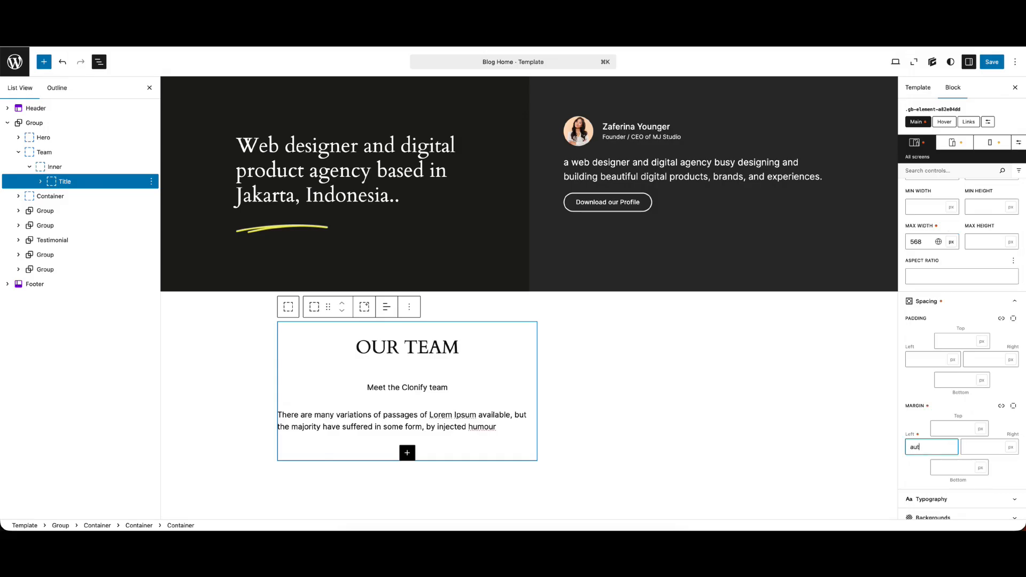
text(o)
click(972, 449)
text(auto)
click(955, 463)
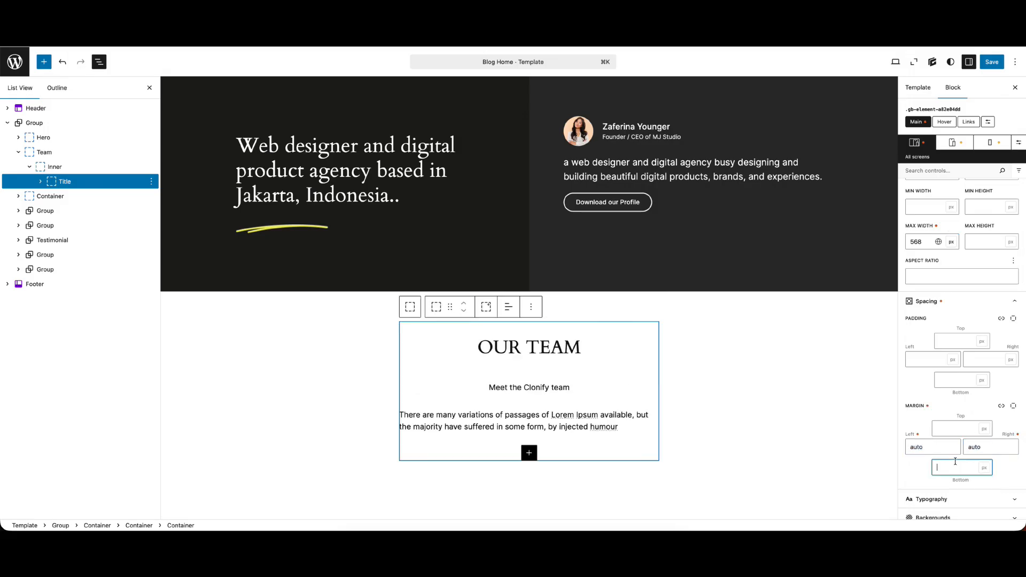
text(30)
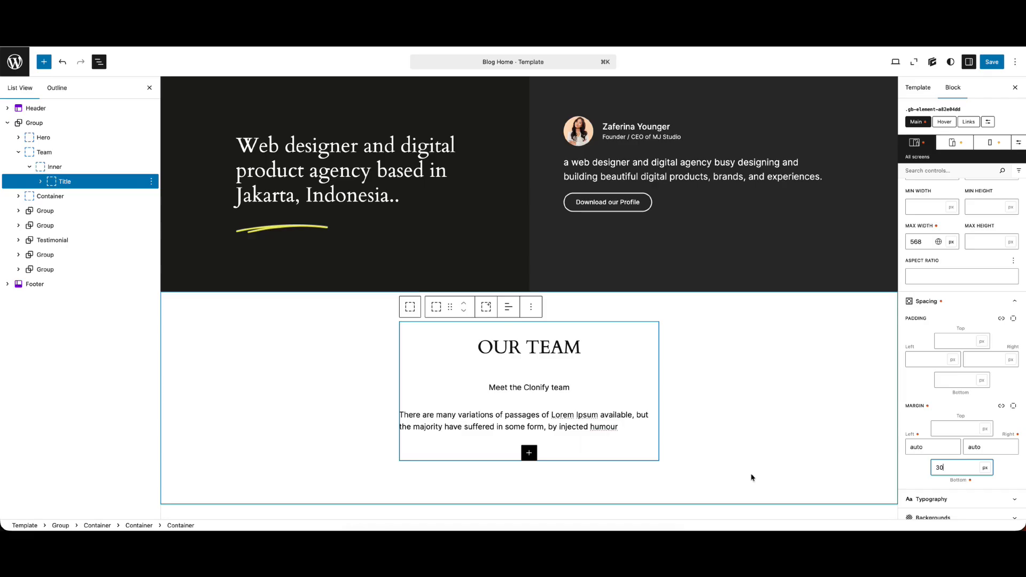
Set the OUR TEAM heading's font size to 15 px and its bottom margin to 0
click(562, 346)
click(931, 352)
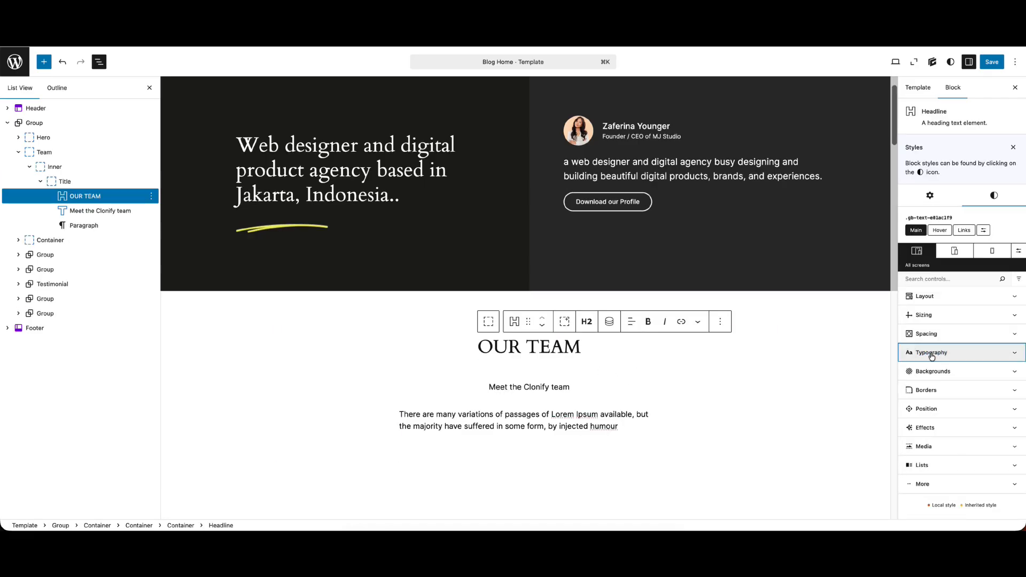
click(919, 422)
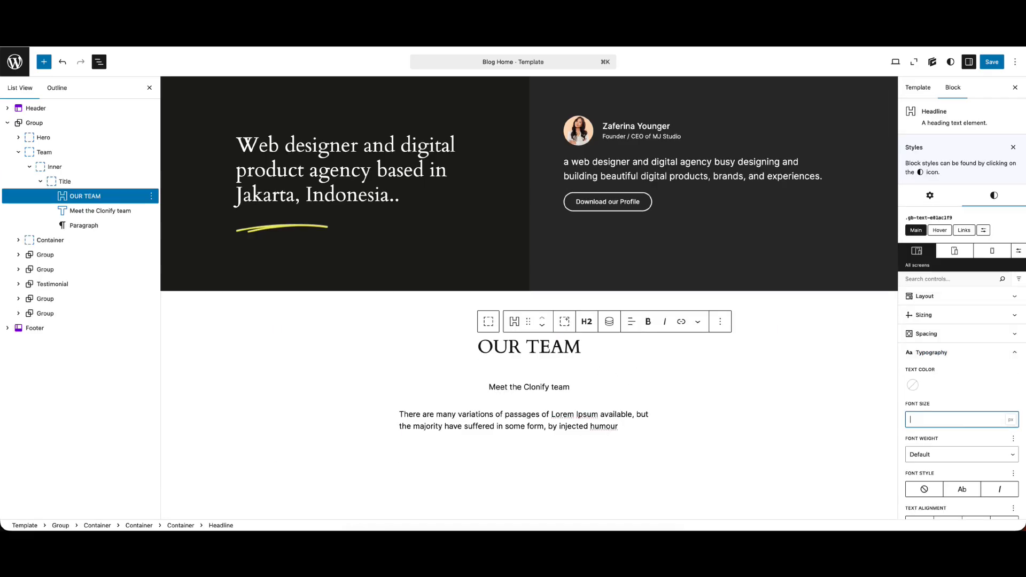
text(14)
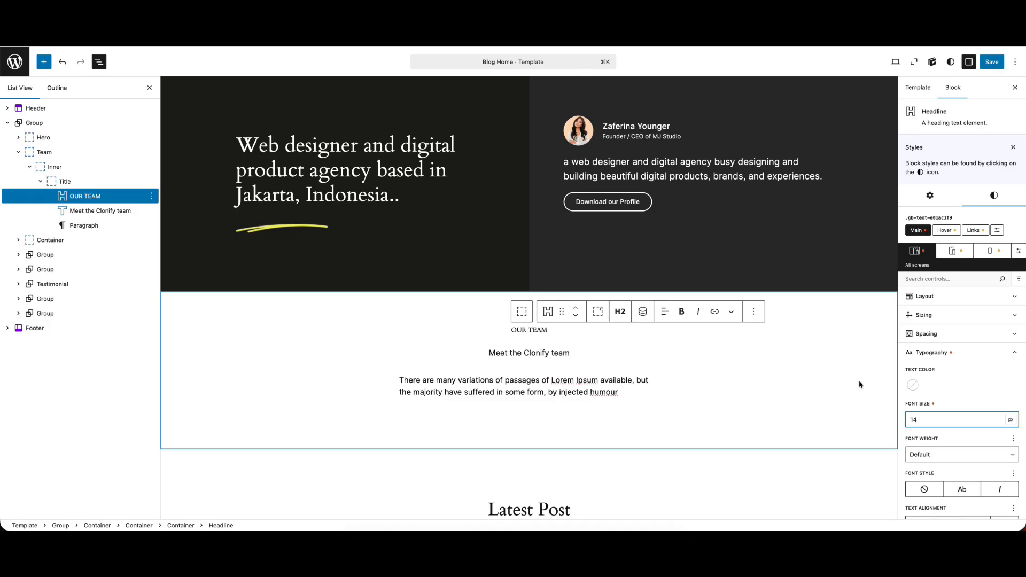
click(927, 333)
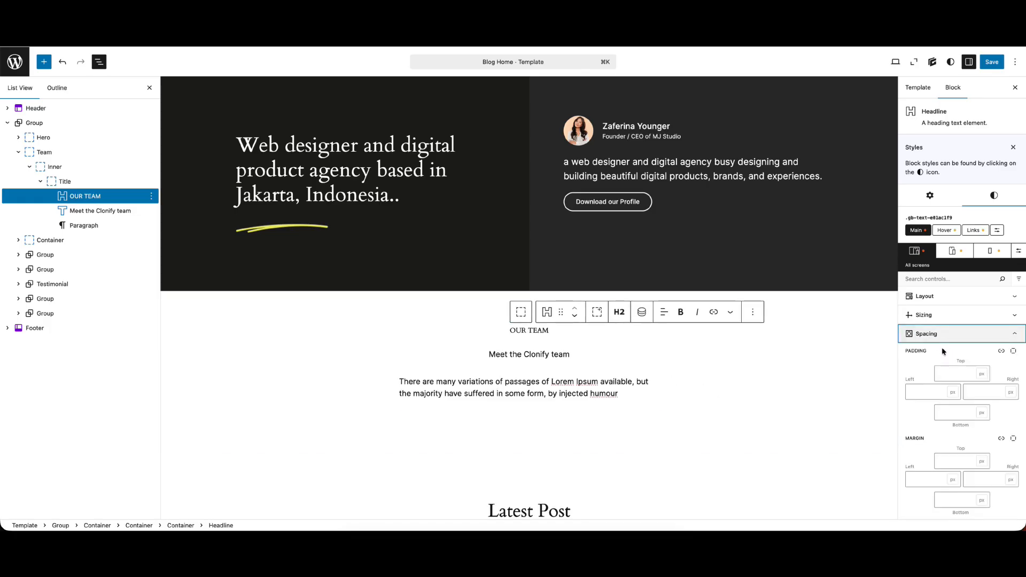
scroll(942, 491, down, 1)
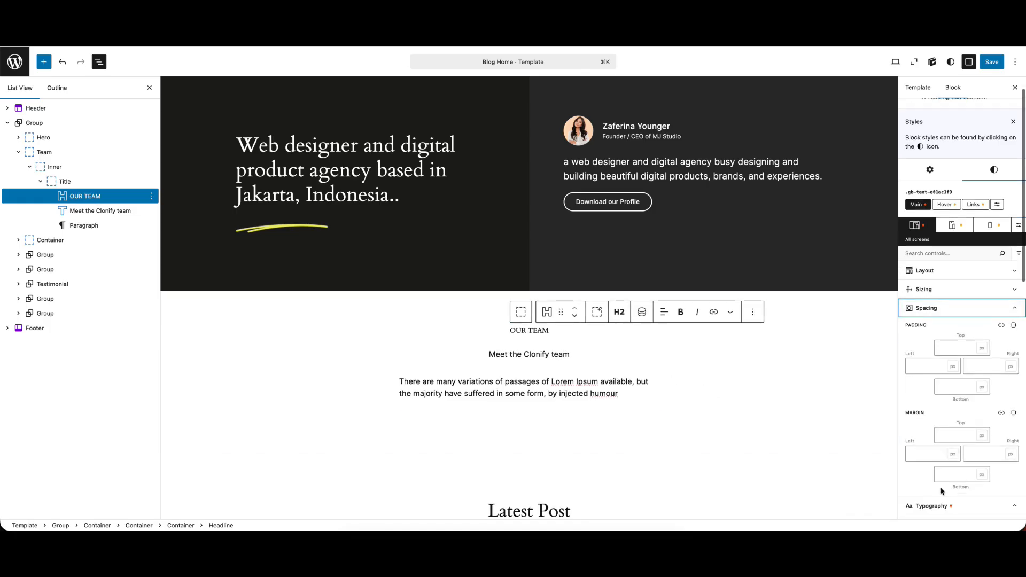
Check the Latest Post heading's typography for reference and change the "Meet the Clonify team" text to Heading 2
click(514, 350)
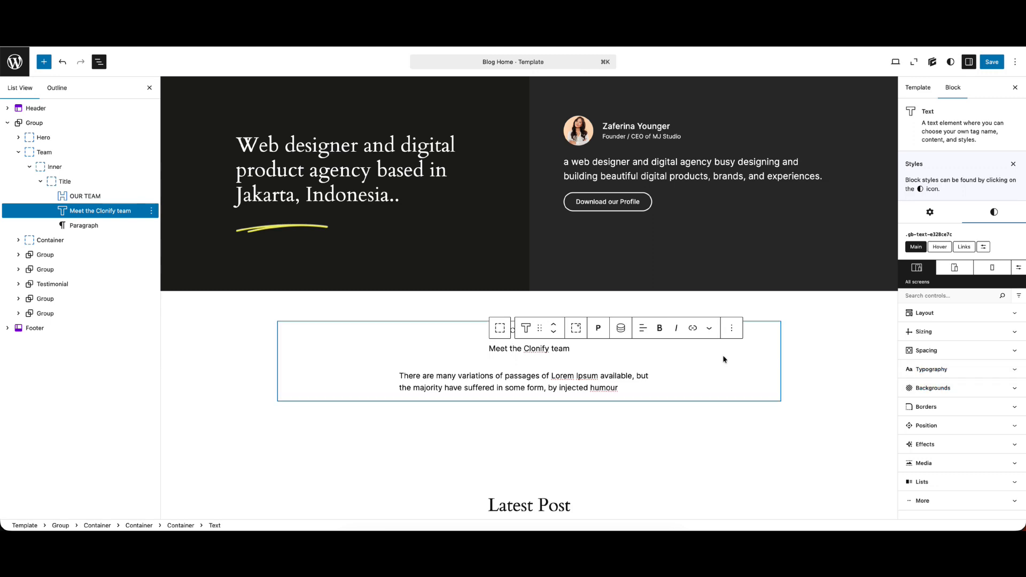
click(928, 368)
click(921, 430)
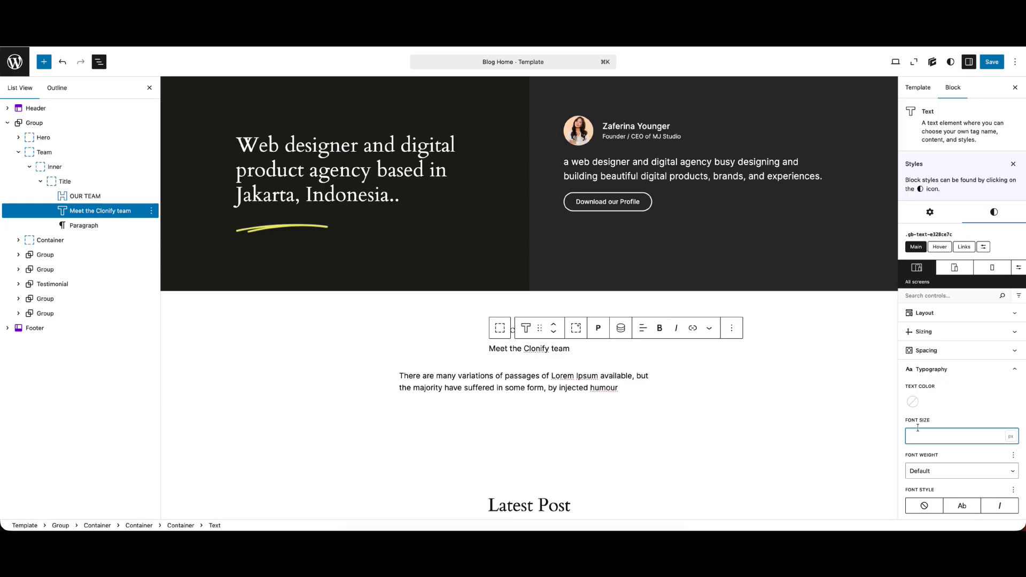
scroll(603, 352, down, 5)
click(527, 262)
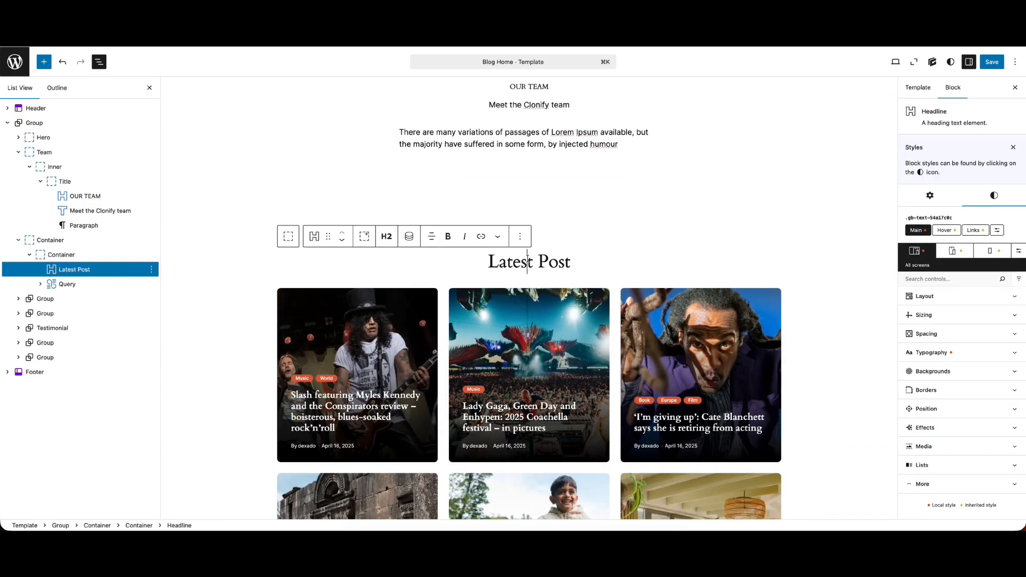
click(981, 355)
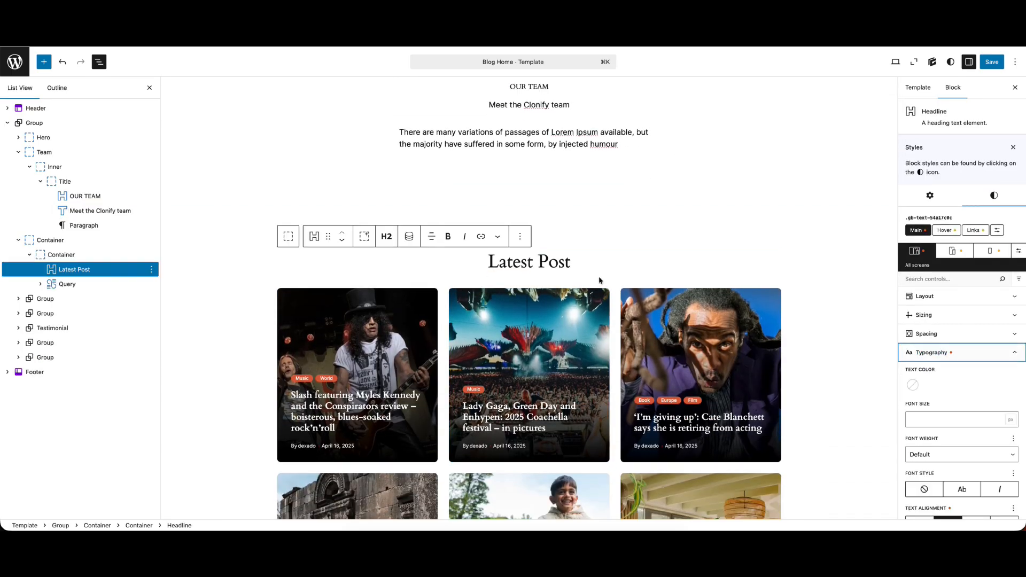
scroll(599, 280, up, 3)
click(529, 191)
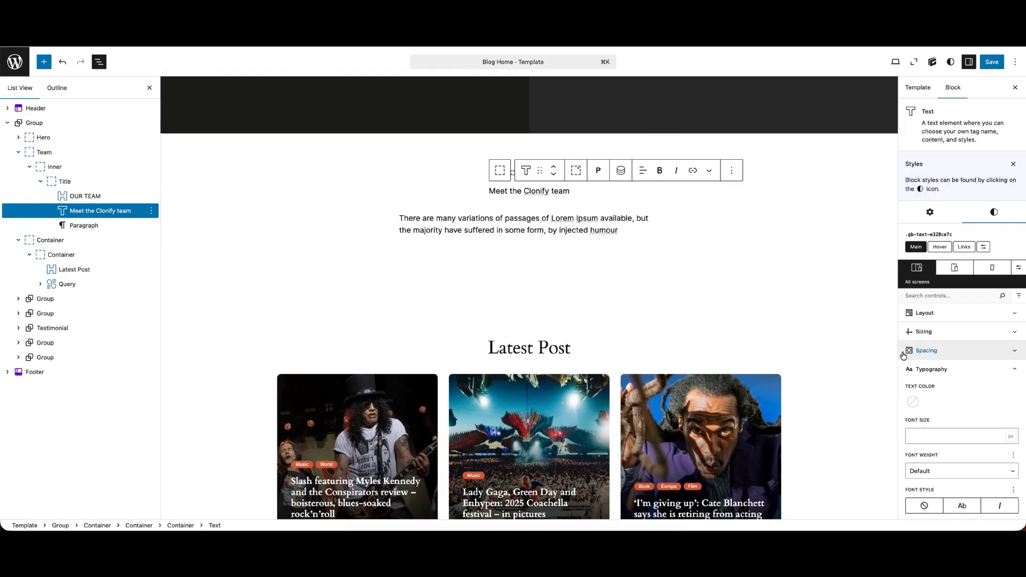
click(599, 172)
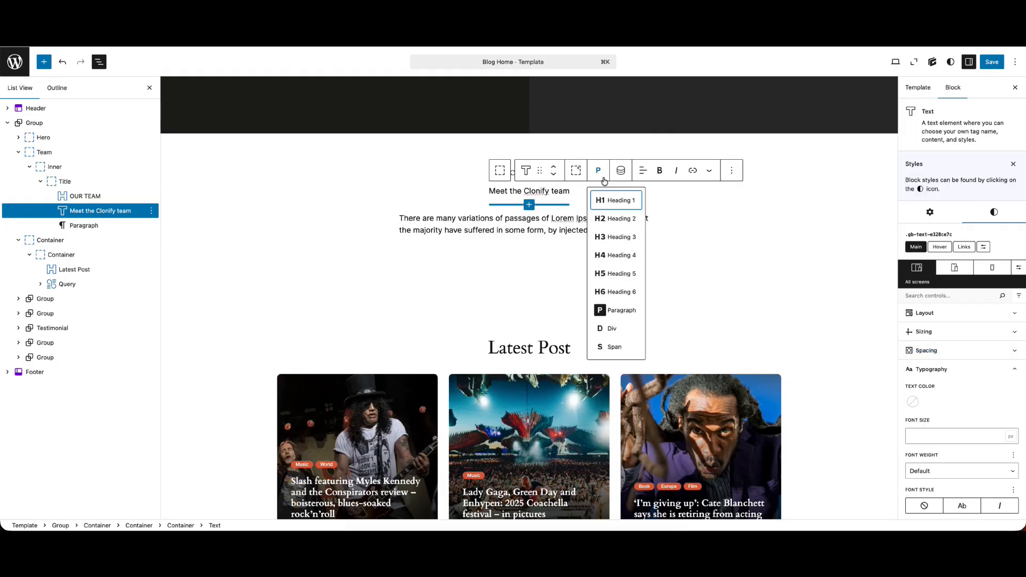
click(613, 219)
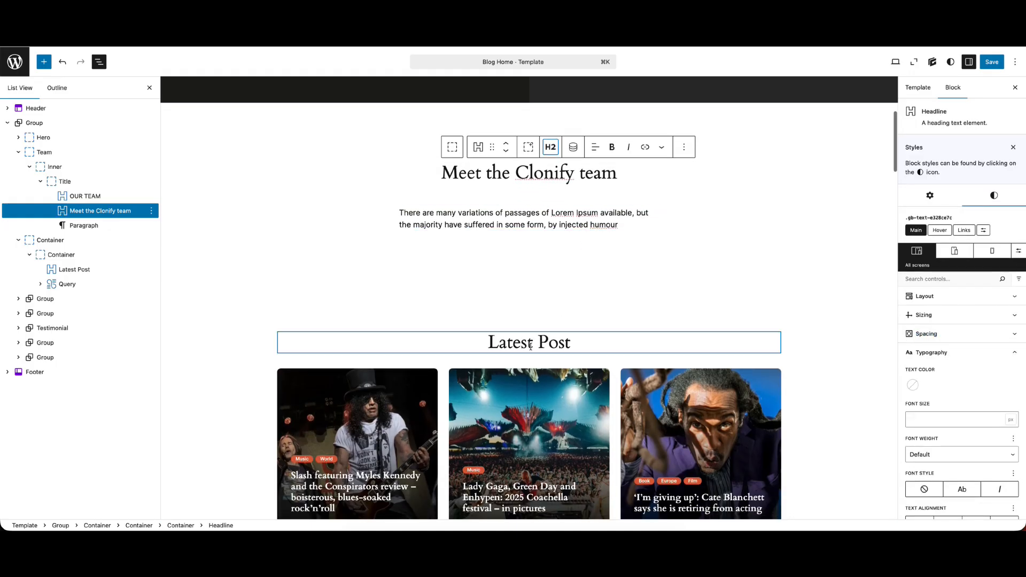
Change the OUR TEAM heading's tag from Heading 2 to Div
scroll(547, 302, up, 4)
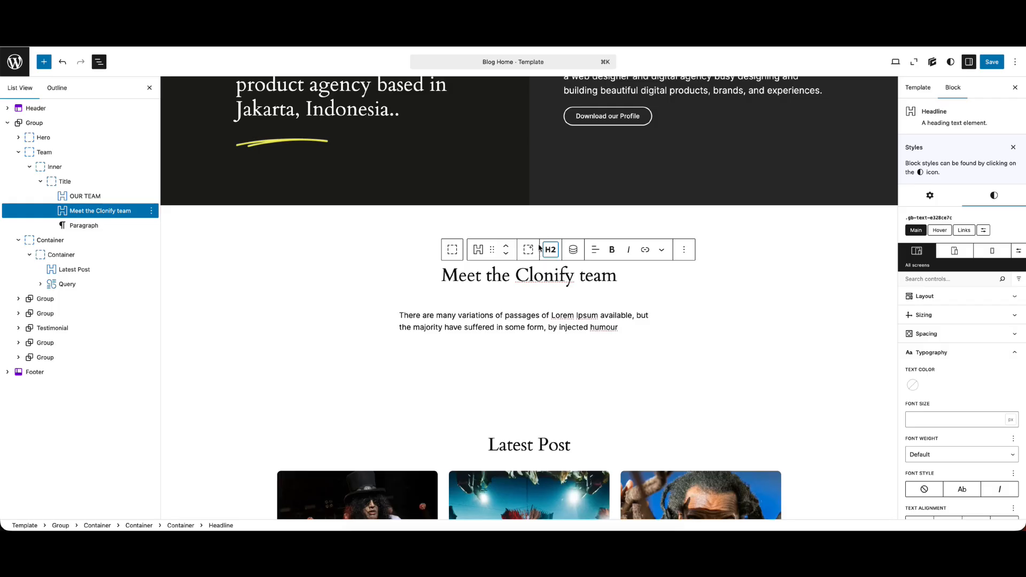
click(88, 196)
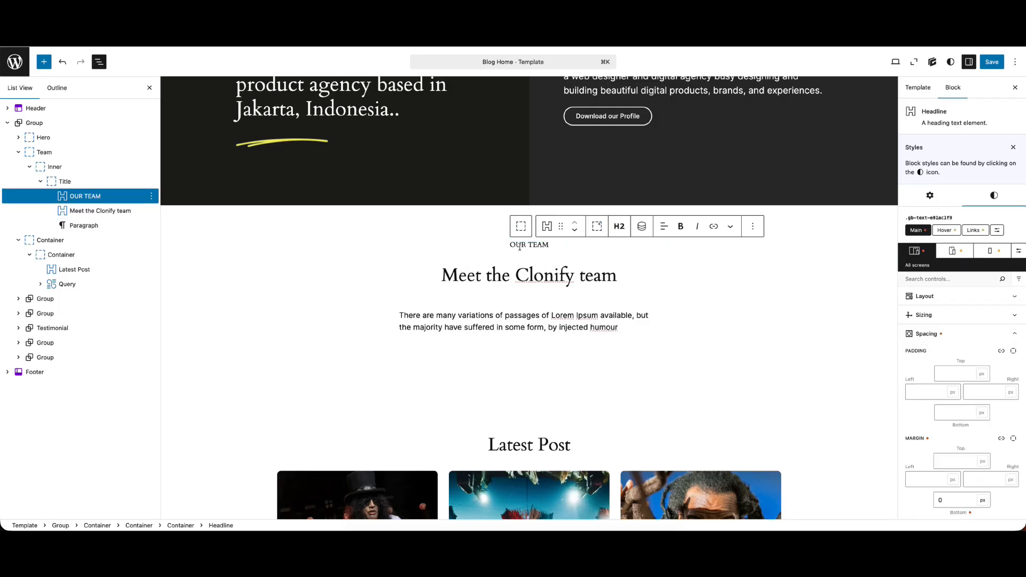
click(619, 226)
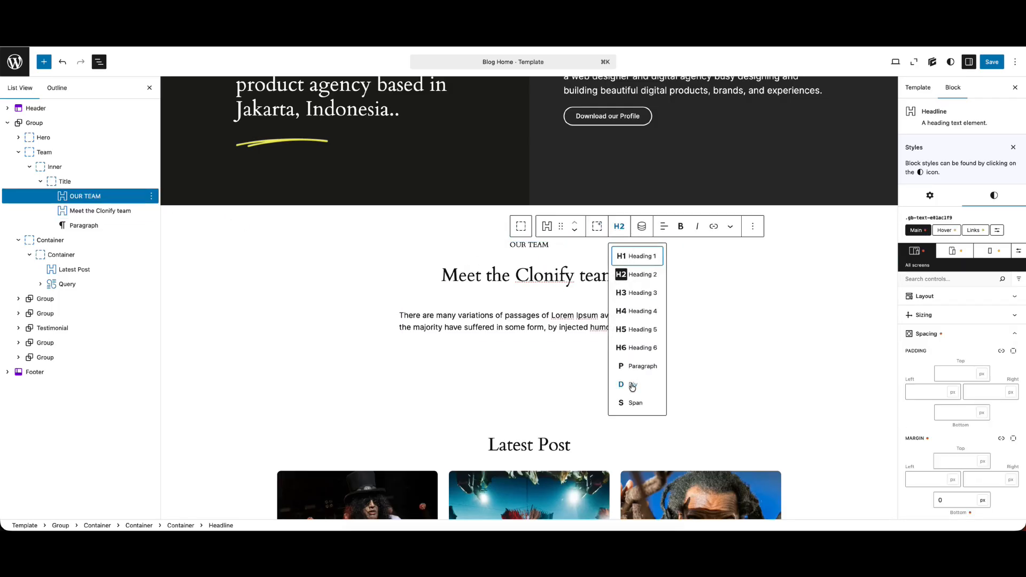
click(632, 386)
click(541, 260)
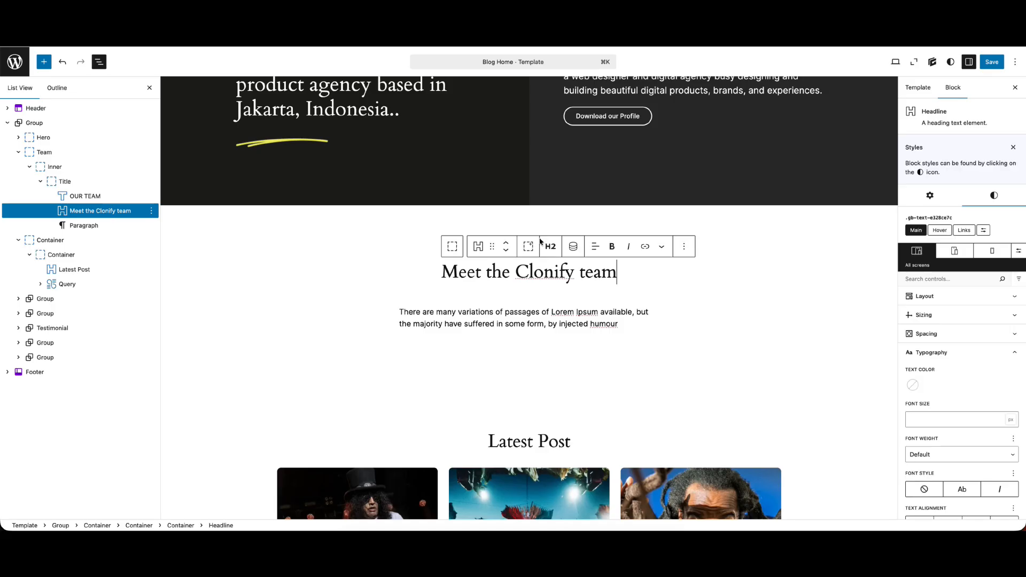
click(91, 196)
Set the "Meet the Clonify team" heading's bottom margin to 0 px and save the template
click(490, 274)
click(977, 336)
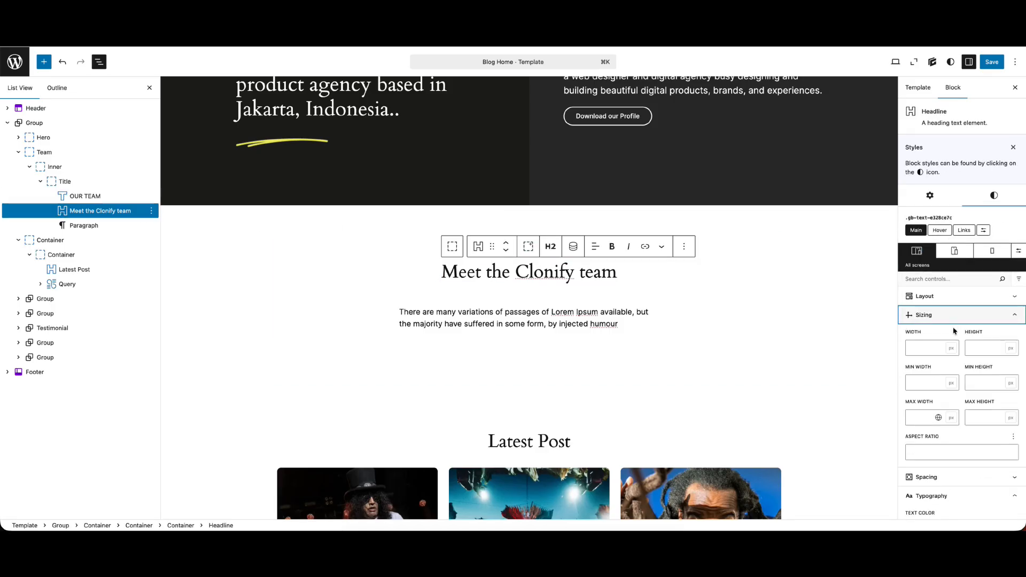
click(927, 336)
click(927, 336)
scroll(956, 428, down, 1)
click(950, 479)
text(0)
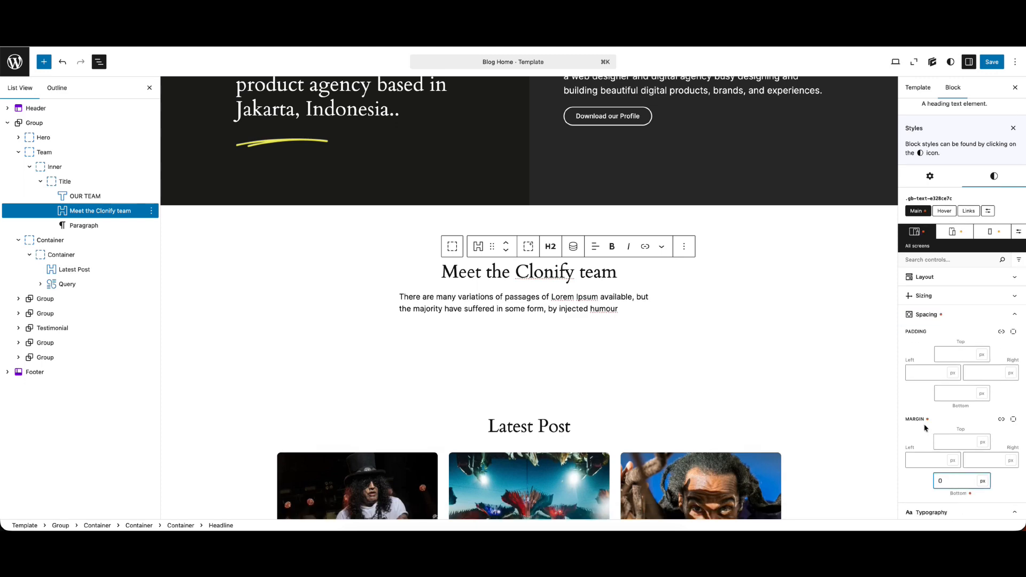
click(992, 61)
Center-align the description paragraph in the Title container and save the template
click(545, 309)
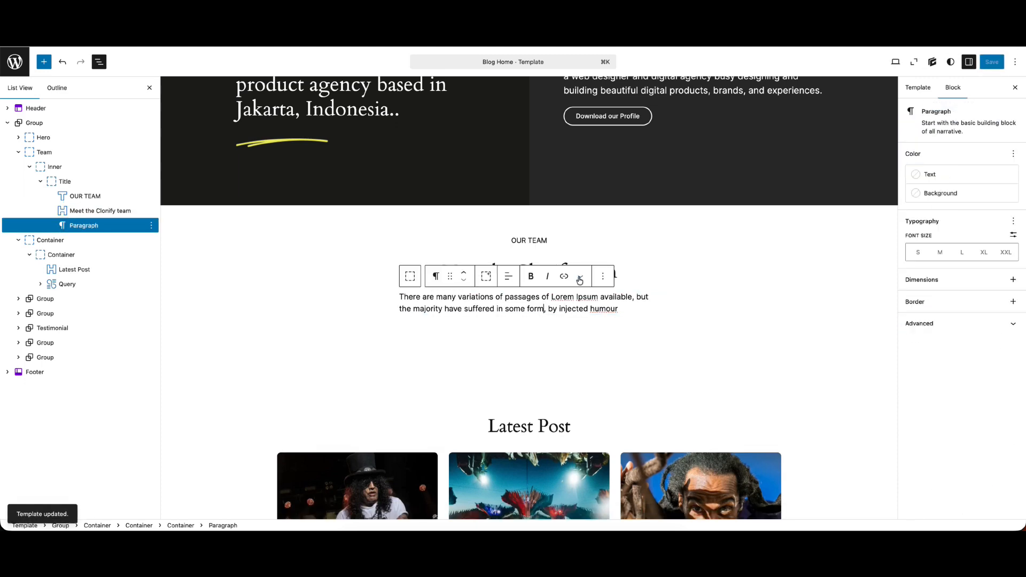
click(502, 276)
click(525, 323)
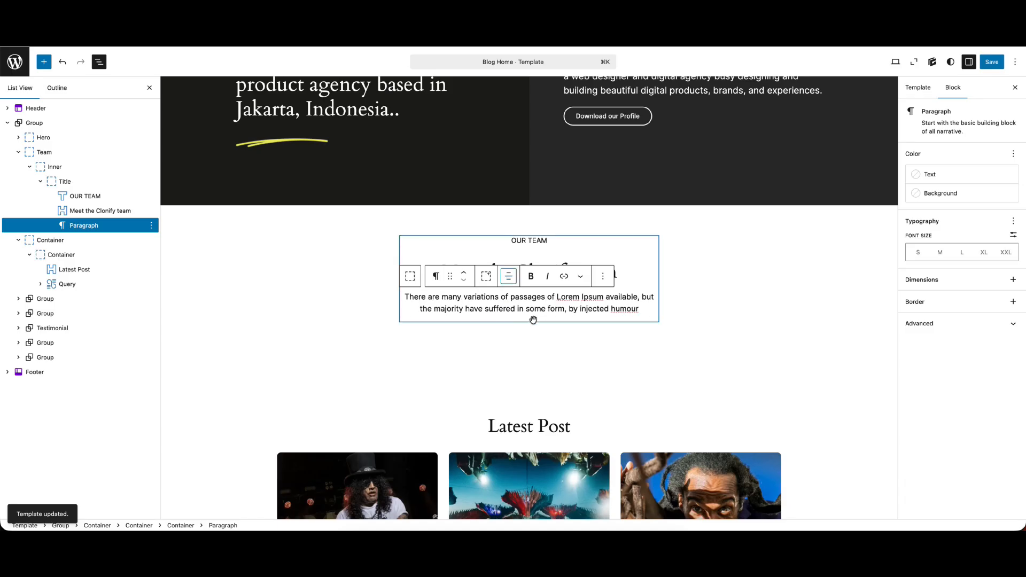
click(534, 242)
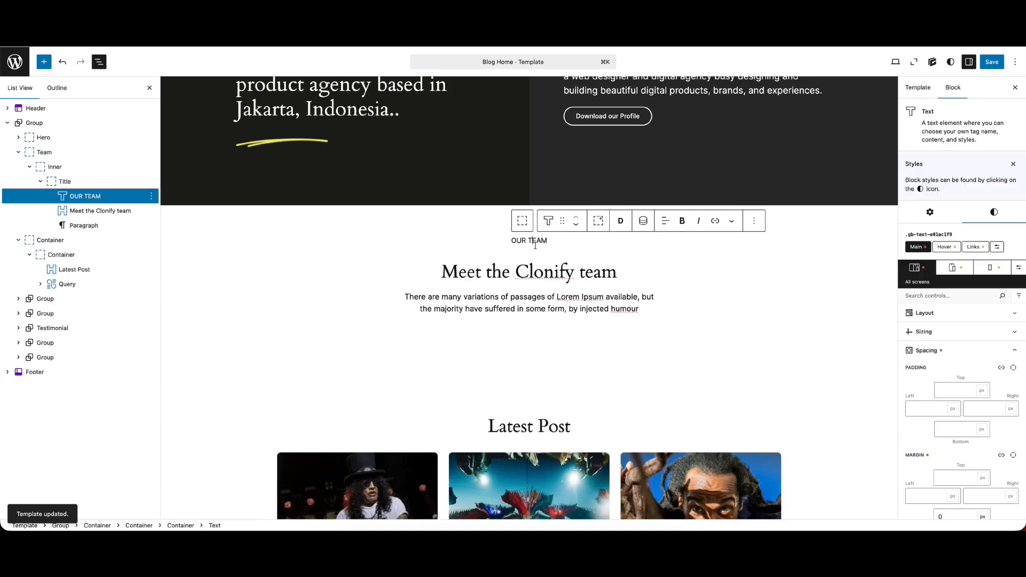
scroll(962, 395, down, 1)
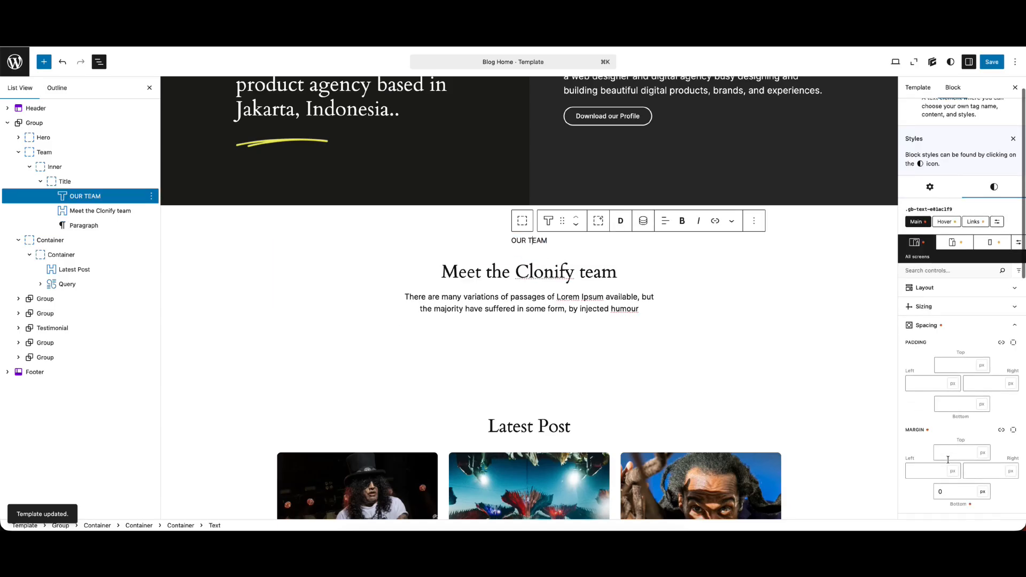
click(992, 62)
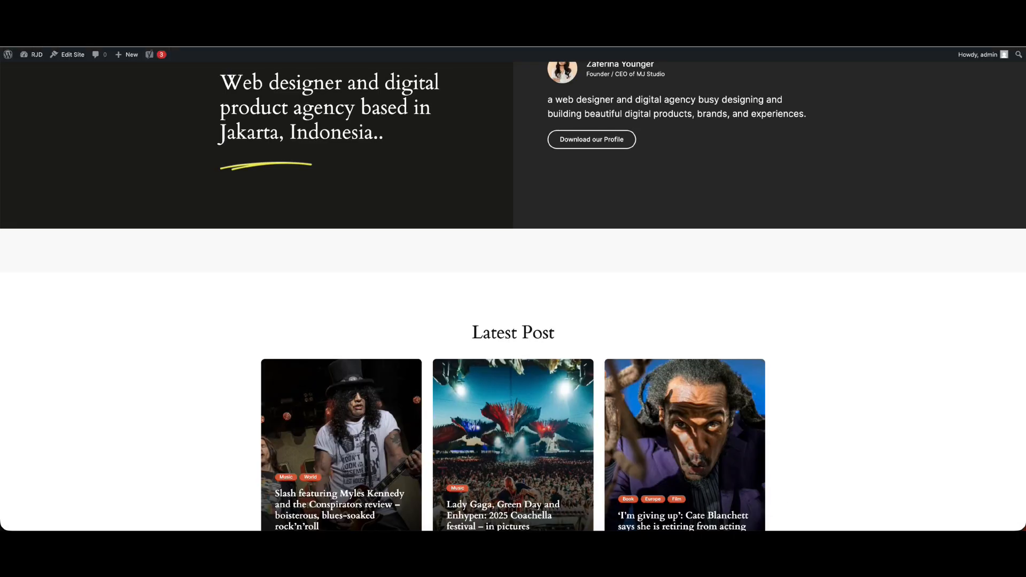
Inspect the spacing of the OUR TEAM text and the "Meet the Clonify team" heading on the live page with the browser's developer tools
right_click(639, 231)
click(670, 388)
click(8, 403)
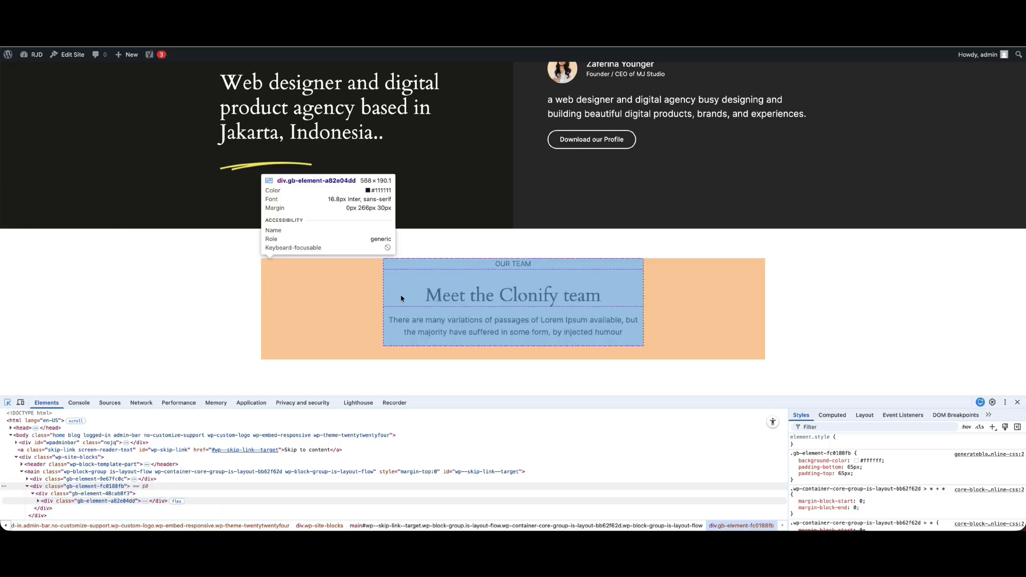
click(516, 264)
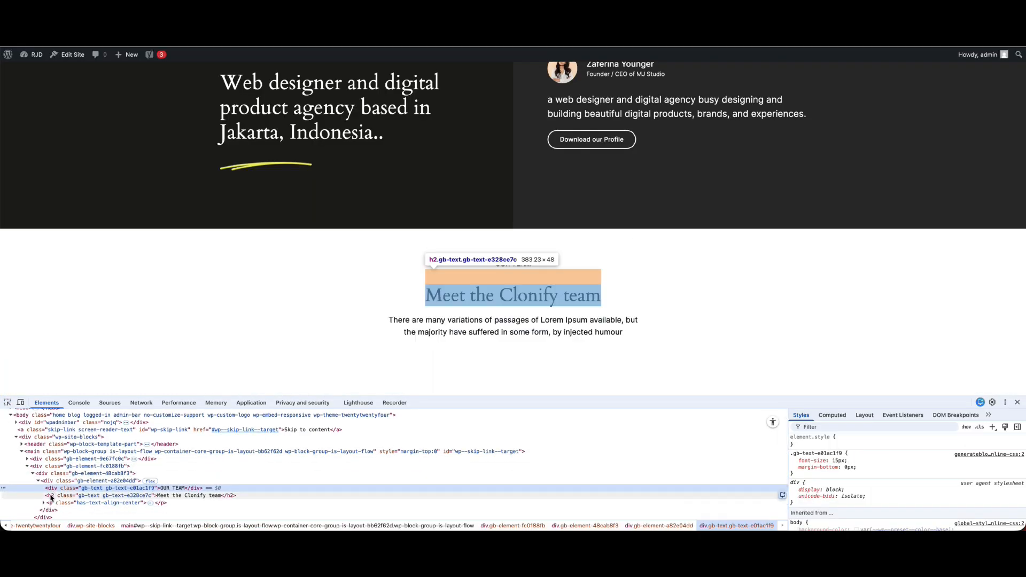
click(52, 497)
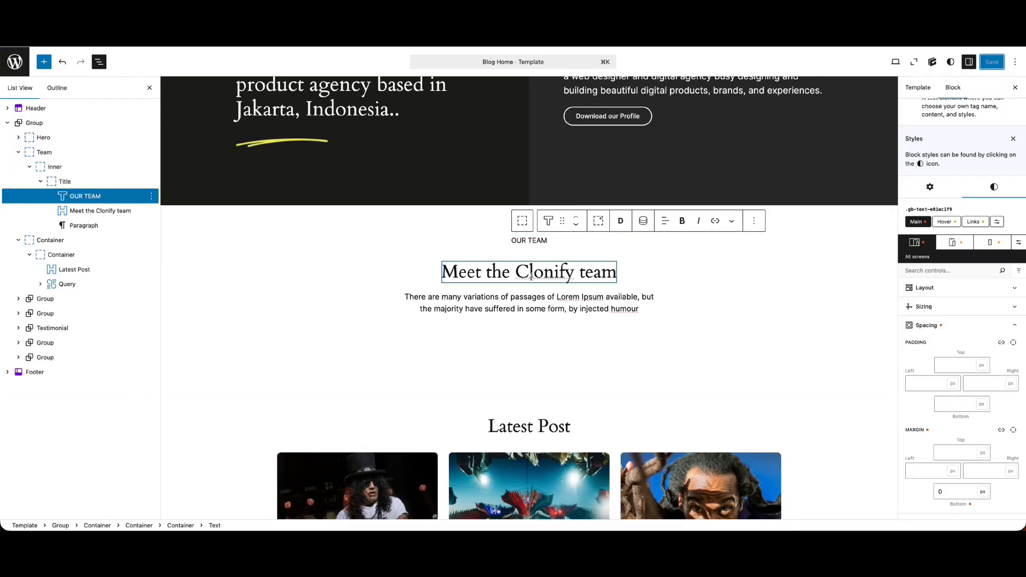
Set the "Meet the Clonify team" heading's top margin to 0 px in the template editor, save it and reload the live page
click(532, 274)
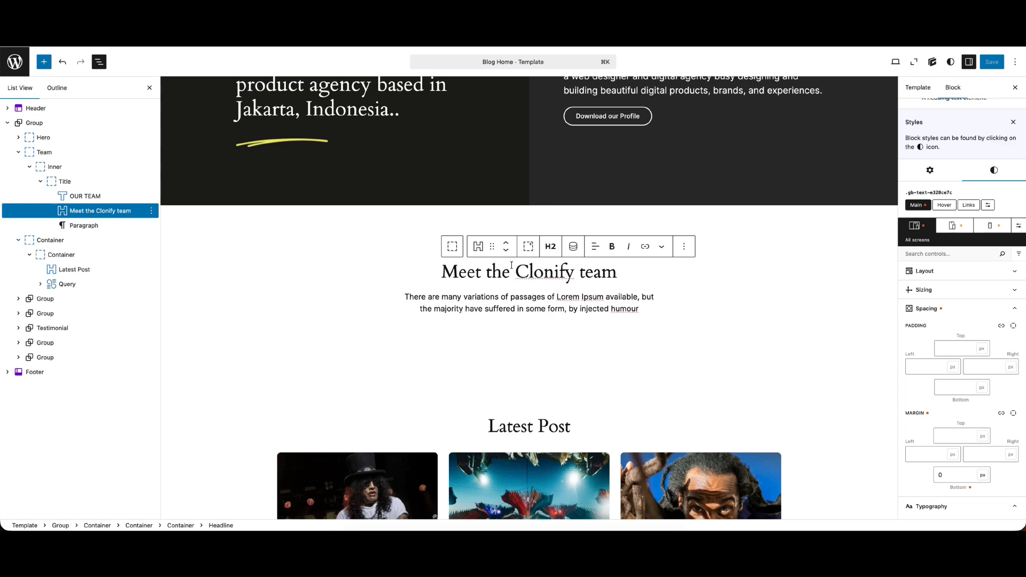
click(952, 440)
click(991, 62)
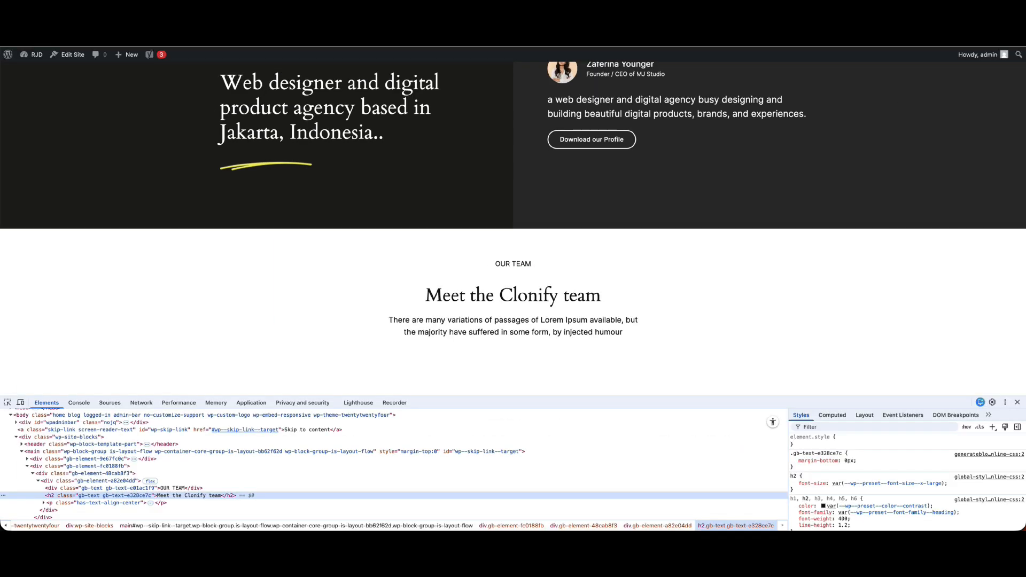
key(super+r)
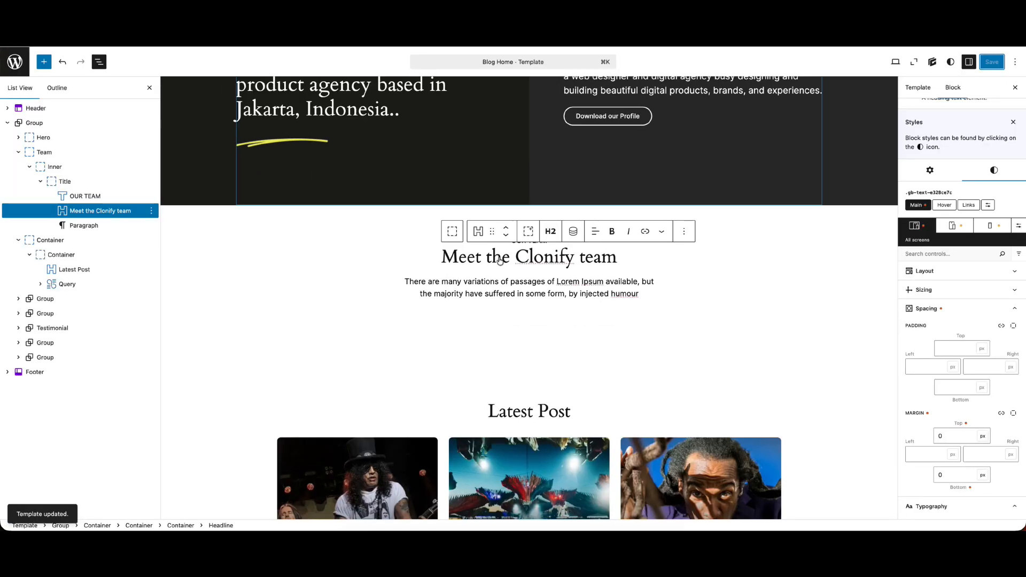
click(510, 291)
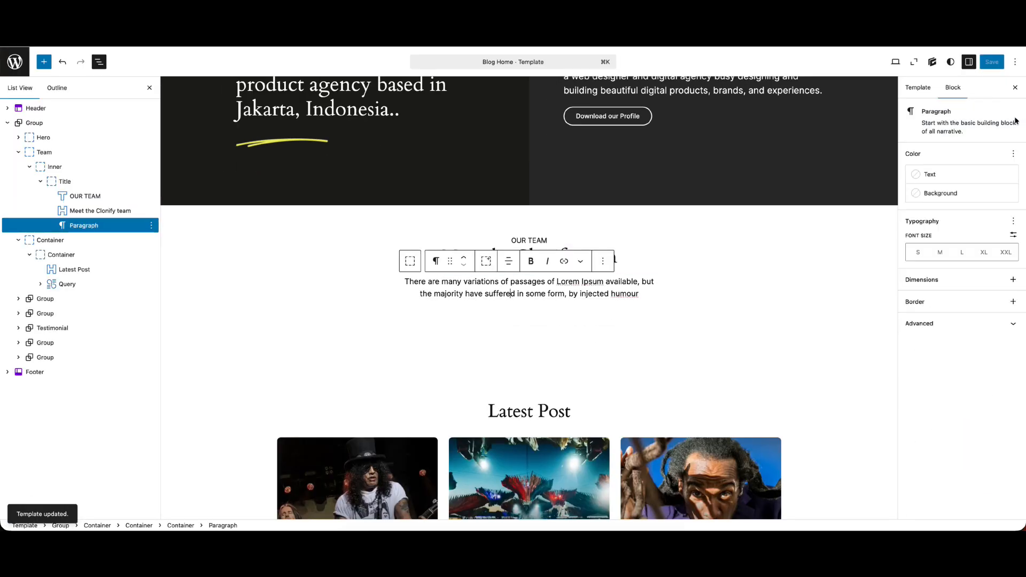
click(531, 239)
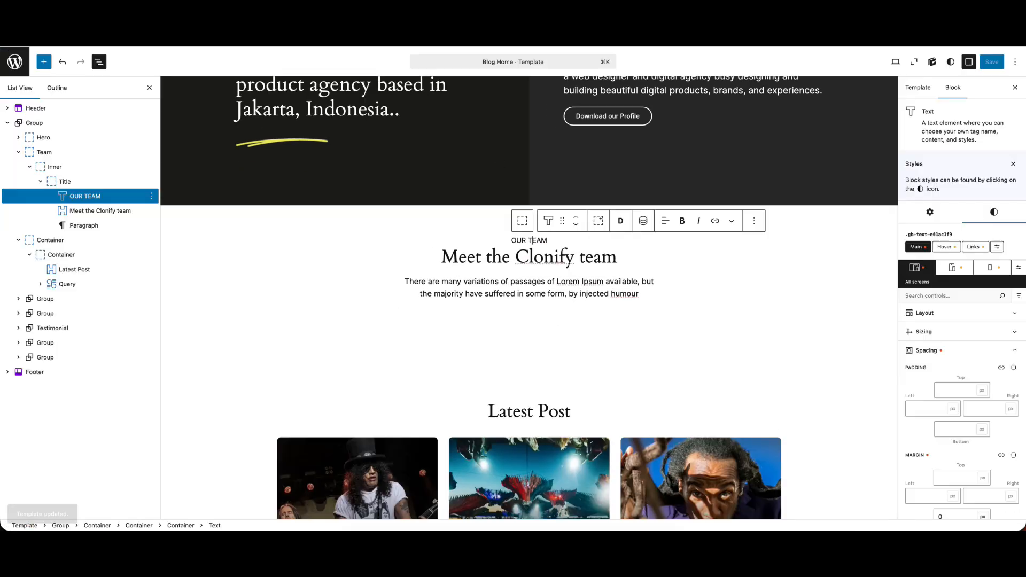
Set the Title container's row gap to 5 px, save the template and reload the live page
click(65, 181)
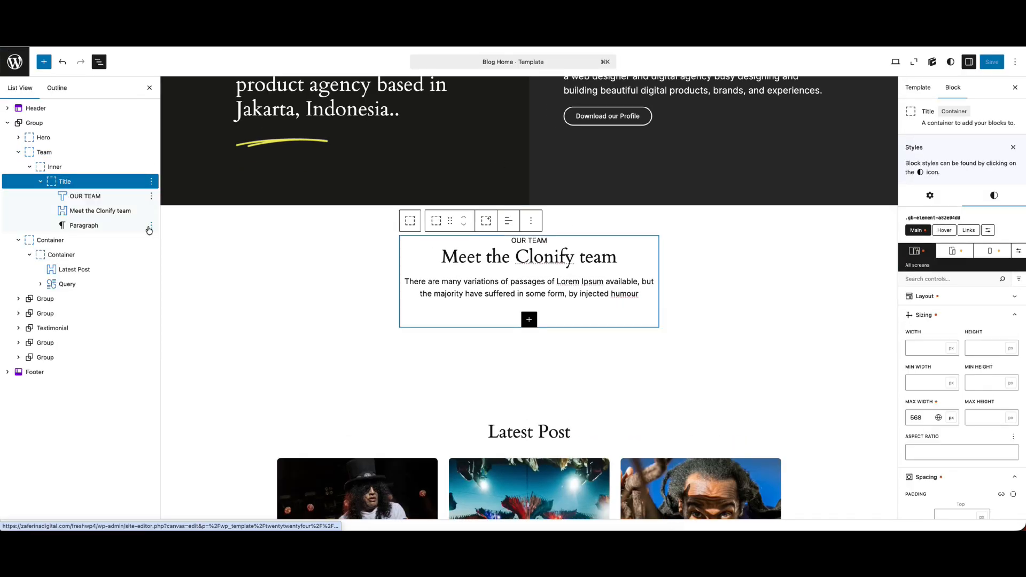
click(924, 296)
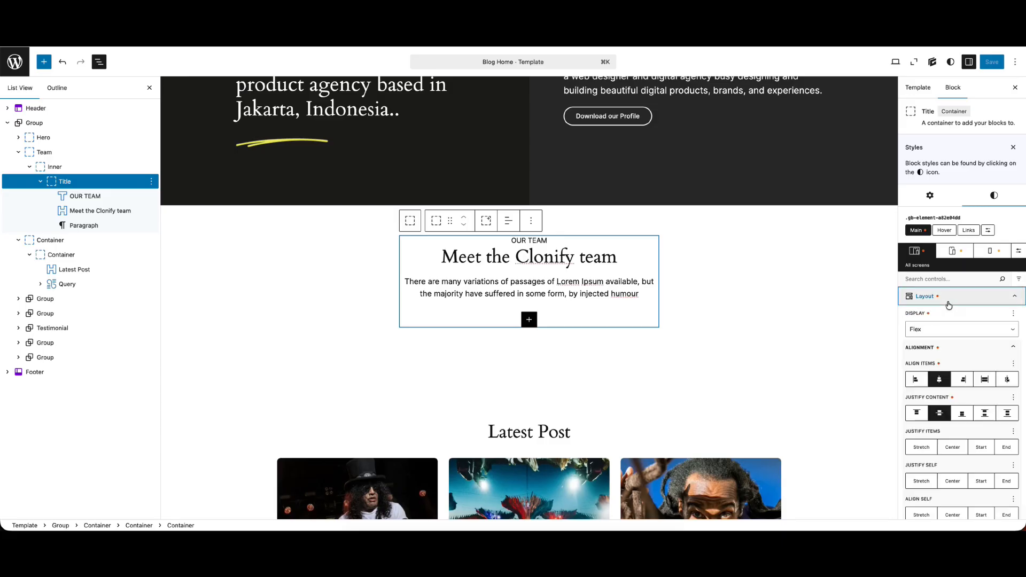
scroll(960, 351, down, 8)
click(983, 440)
text(5)
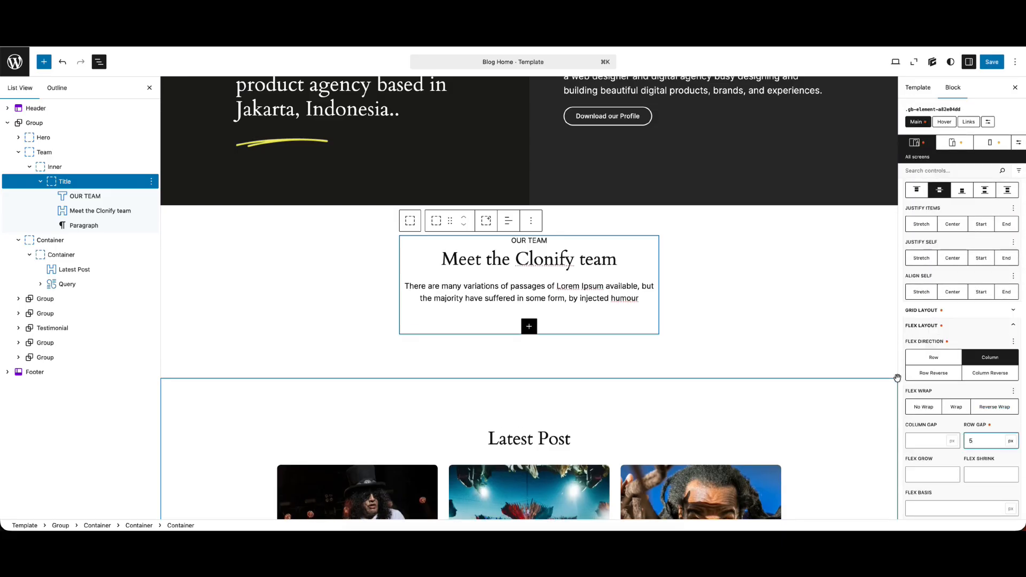
click(992, 62)
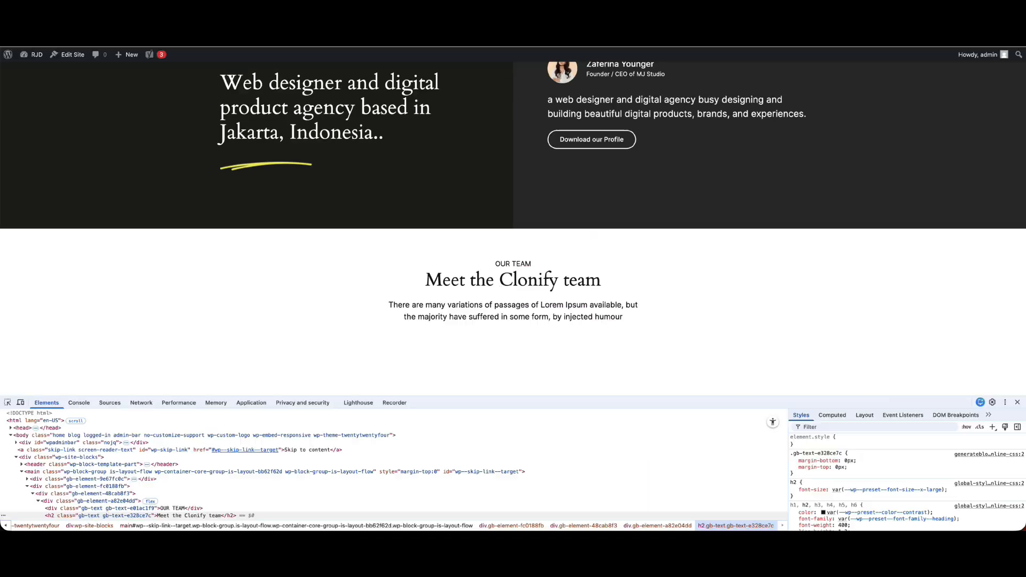
key(super+r)
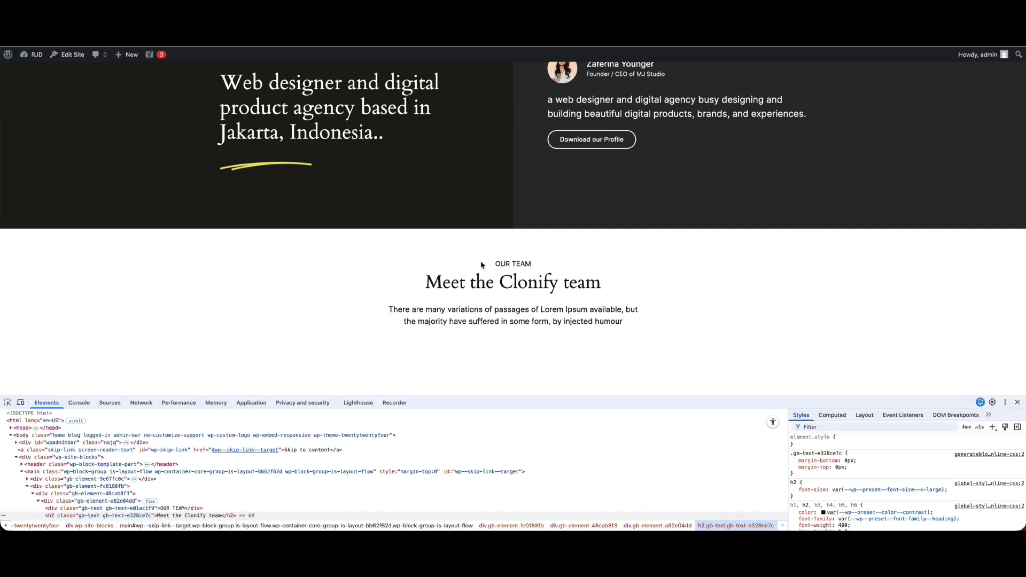
Copy the description from the live page and paste it into a new Text block after the paragraph in the Title container
drag(627, 326, 367, 313)
key(super+c)
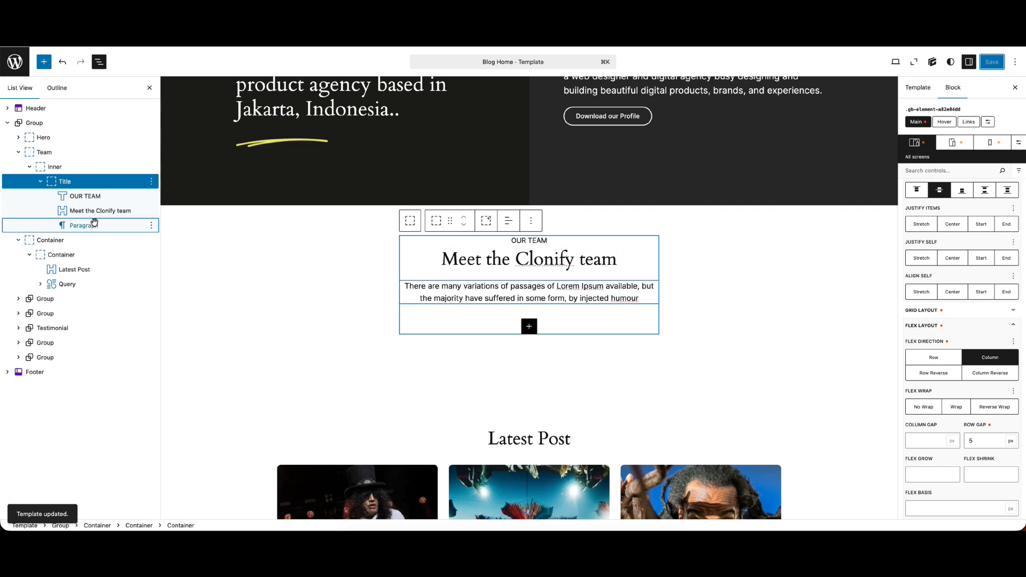
click(151, 229)
click(151, 226)
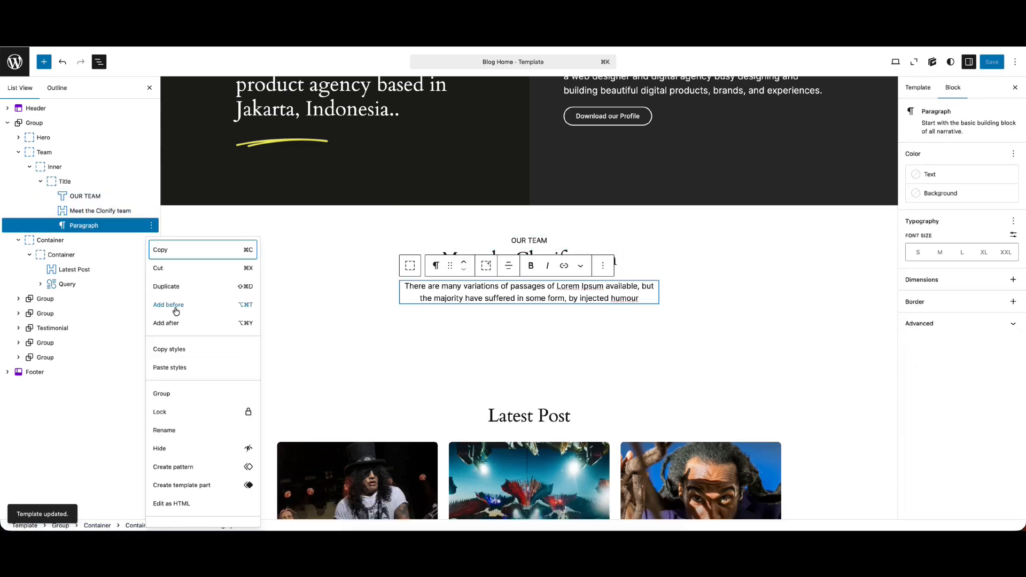
click(175, 323)
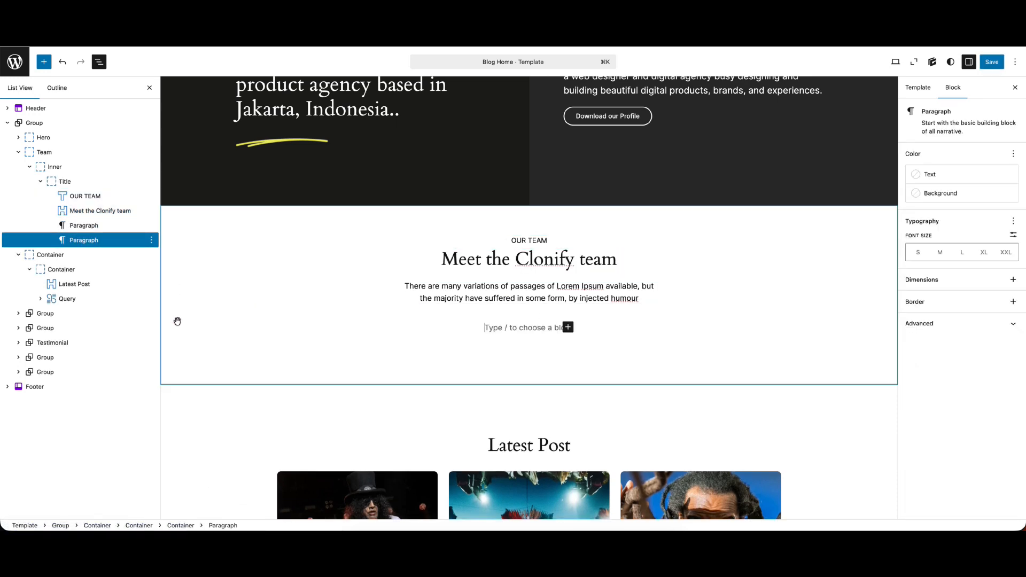
click(575, 329)
click(574, 328)
click(568, 327)
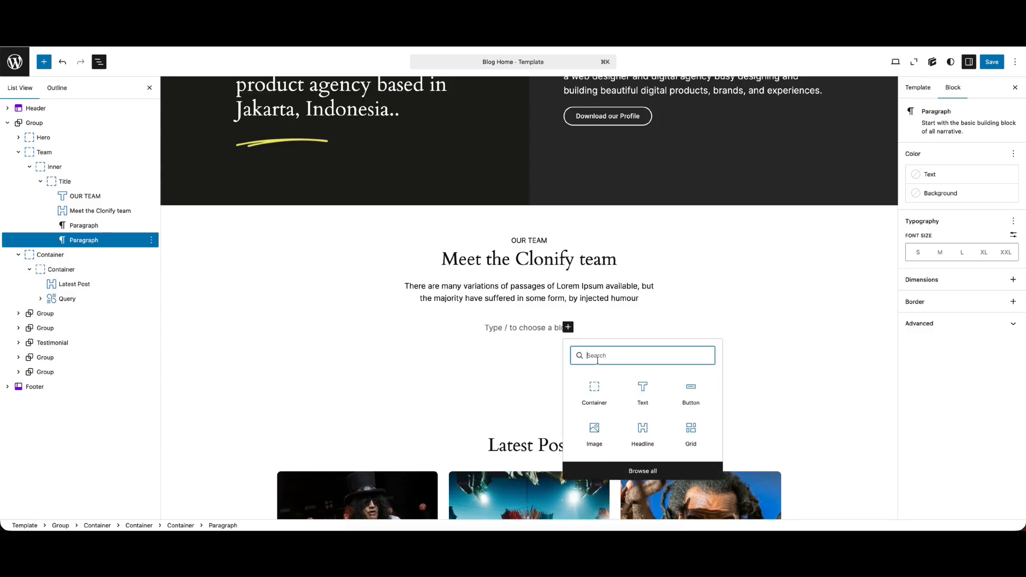
click(649, 400)
key(super+v)
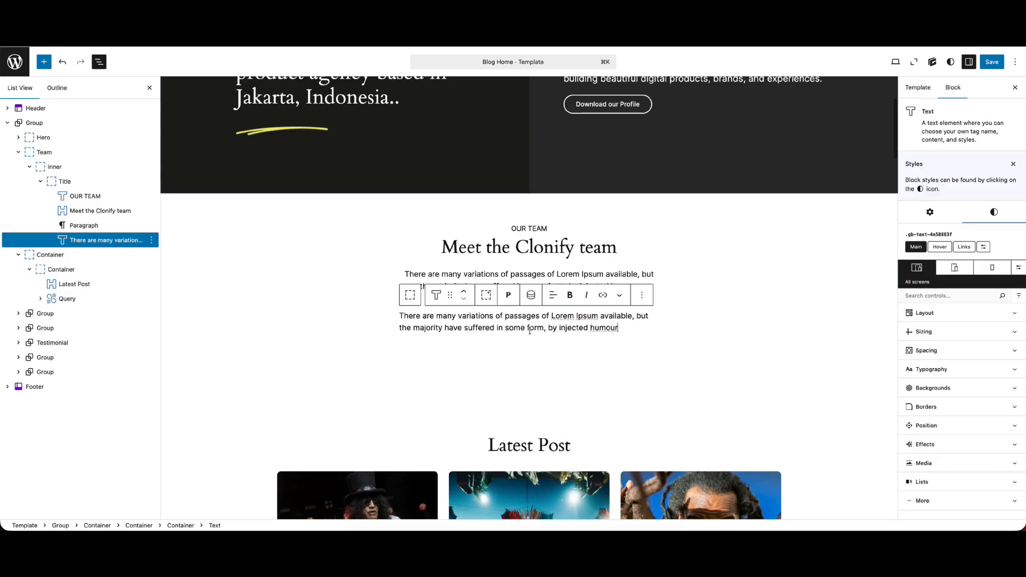
Center-align the new description Text block and delete the old Paragraph block from the Title container
click(552, 294)
click(561, 360)
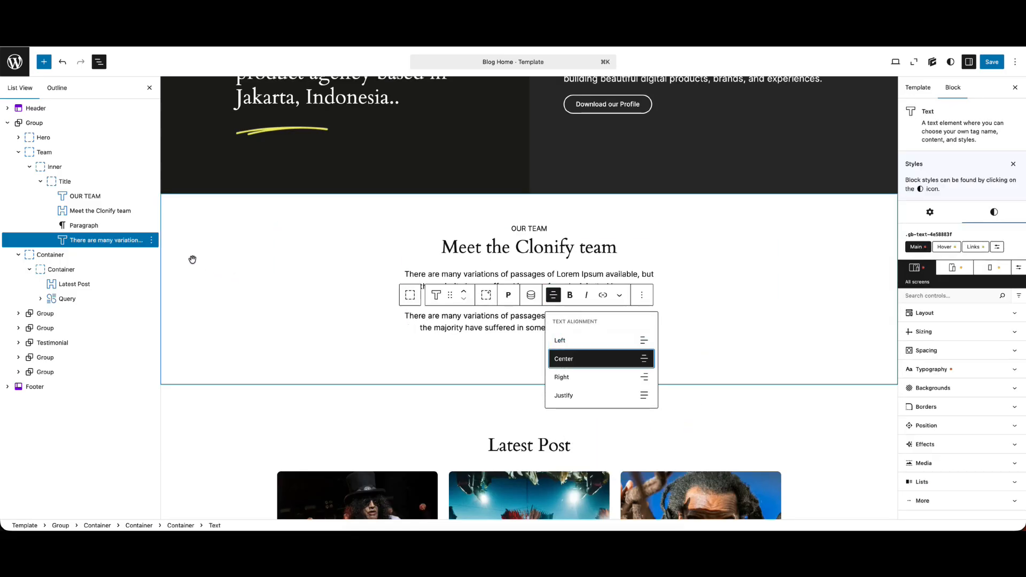
click(152, 240)
click(163, 521)
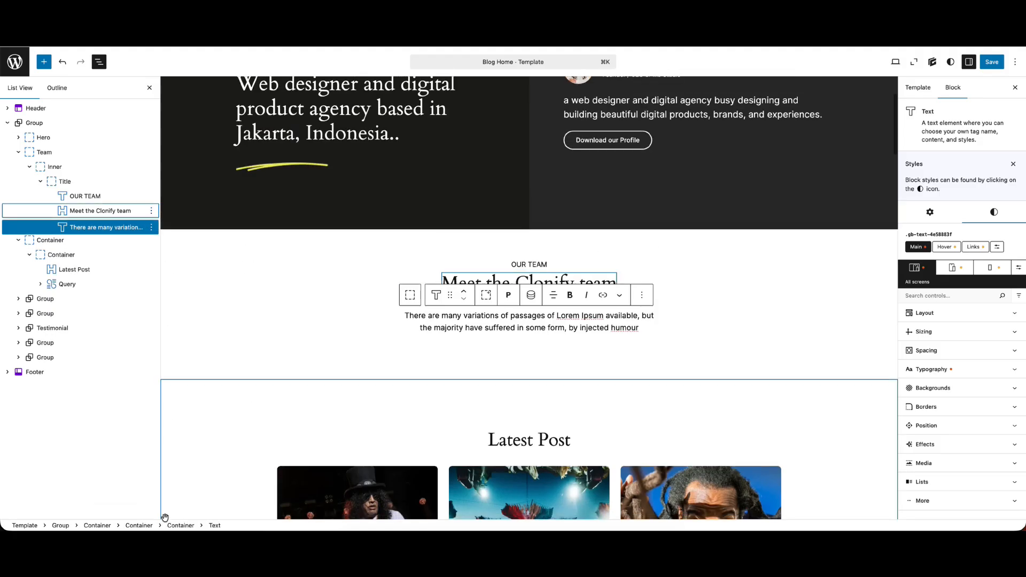
Set the description text's top and bottom margins to 0 px and save the template
click(933, 350)
click(940, 514)
text(0)
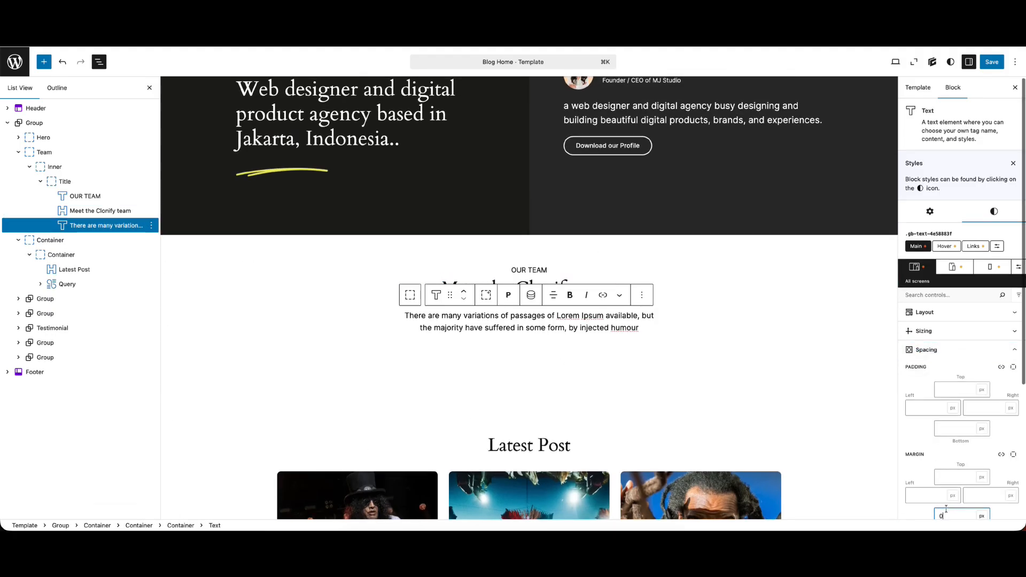
click(941, 477)
text(0)
click(992, 62)
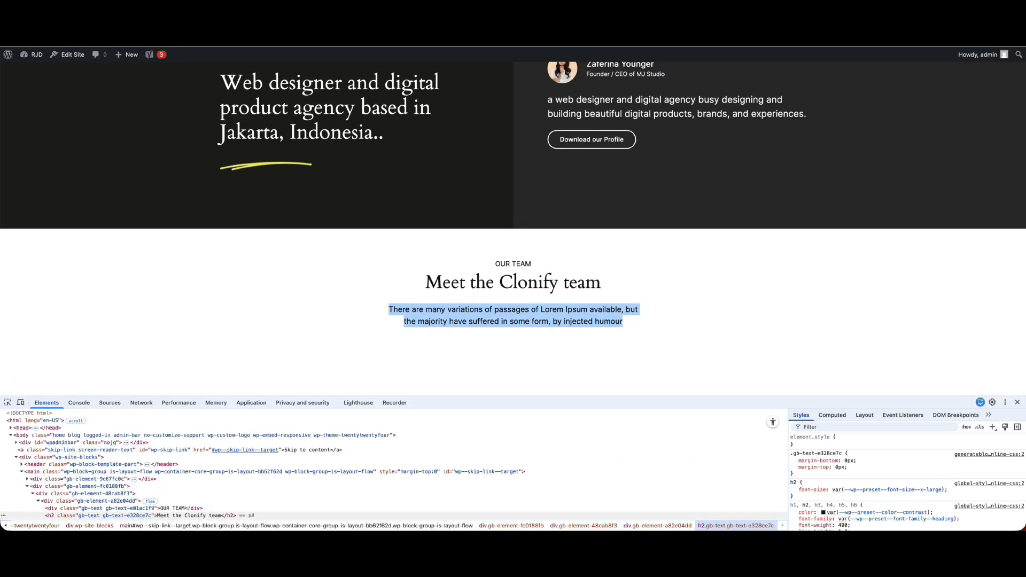
click(181, 102)
scroll(595, 301, down, 3)
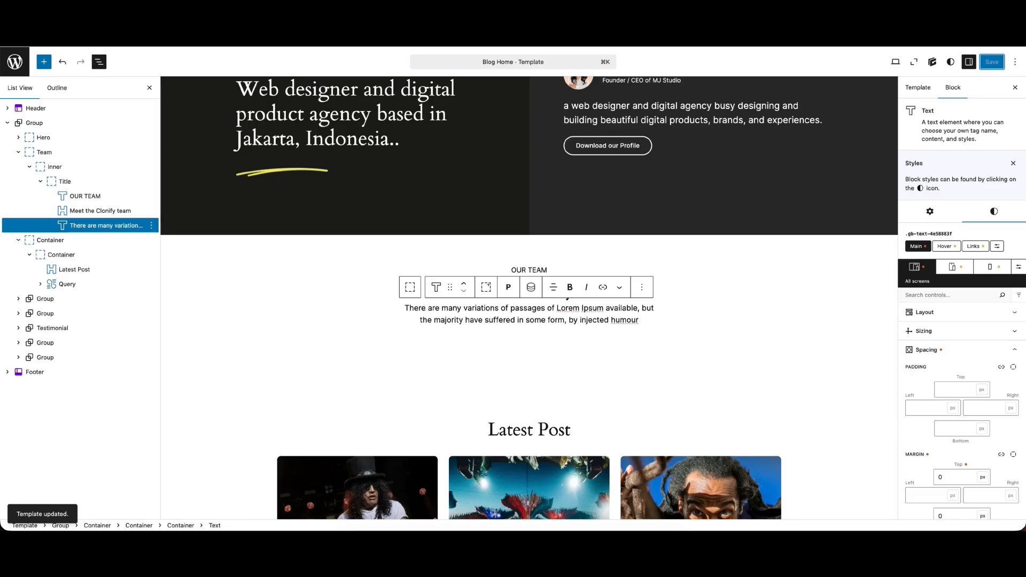
Add a Grid block after the Title container inside the Team section's Inner container
click(41, 181)
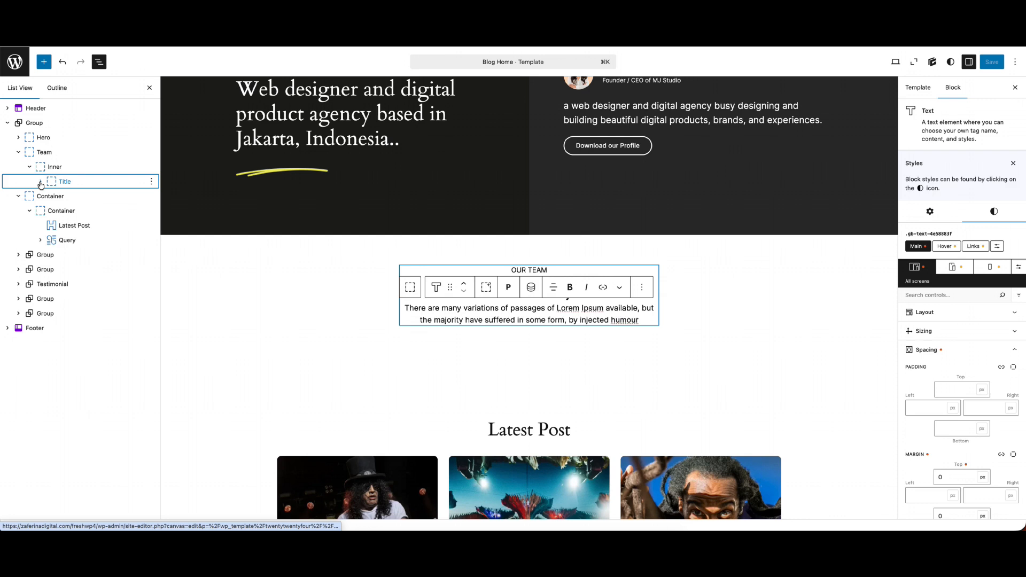
click(75, 181)
click(151, 182)
click(194, 280)
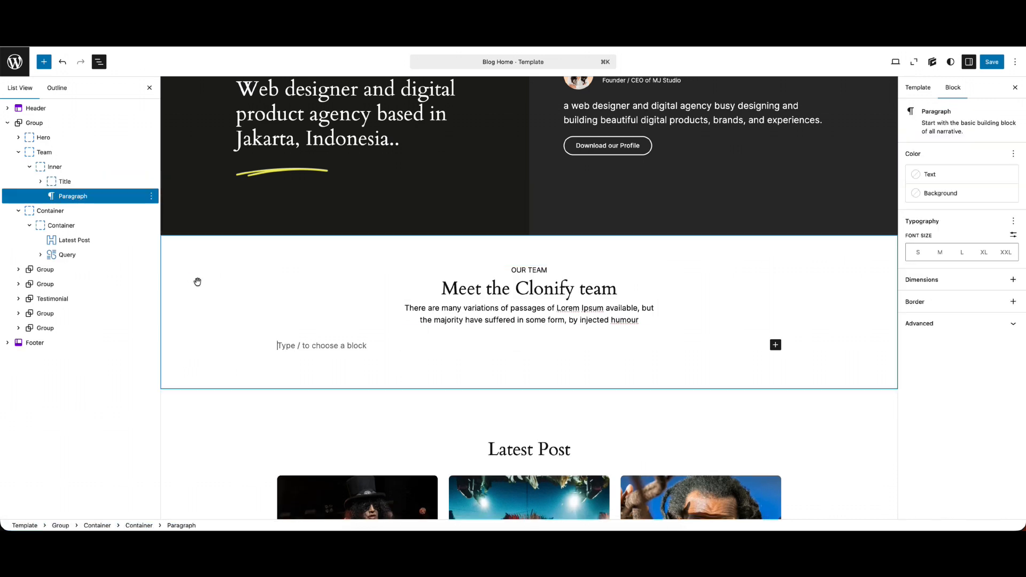
click(775, 345)
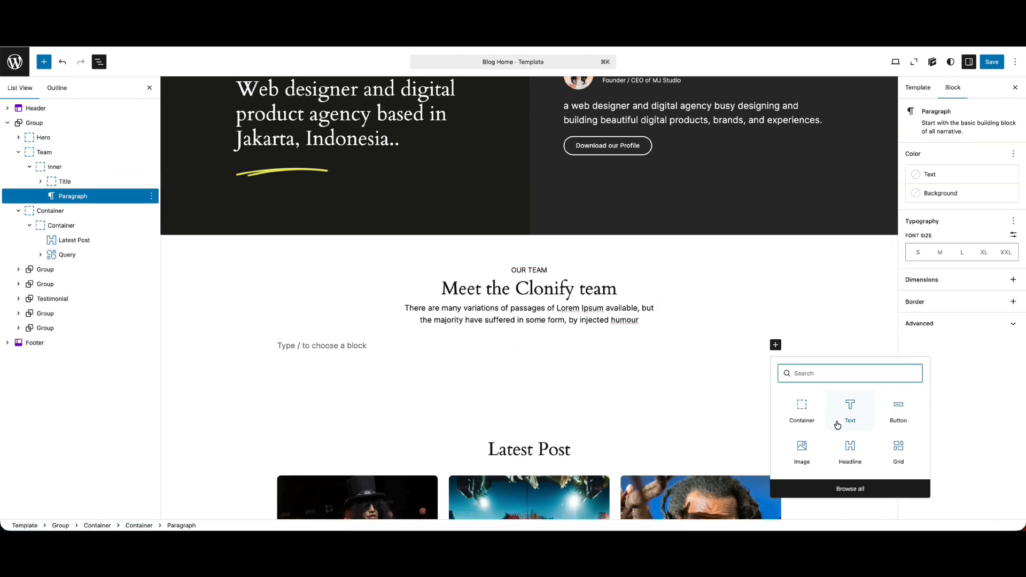
click(896, 449)
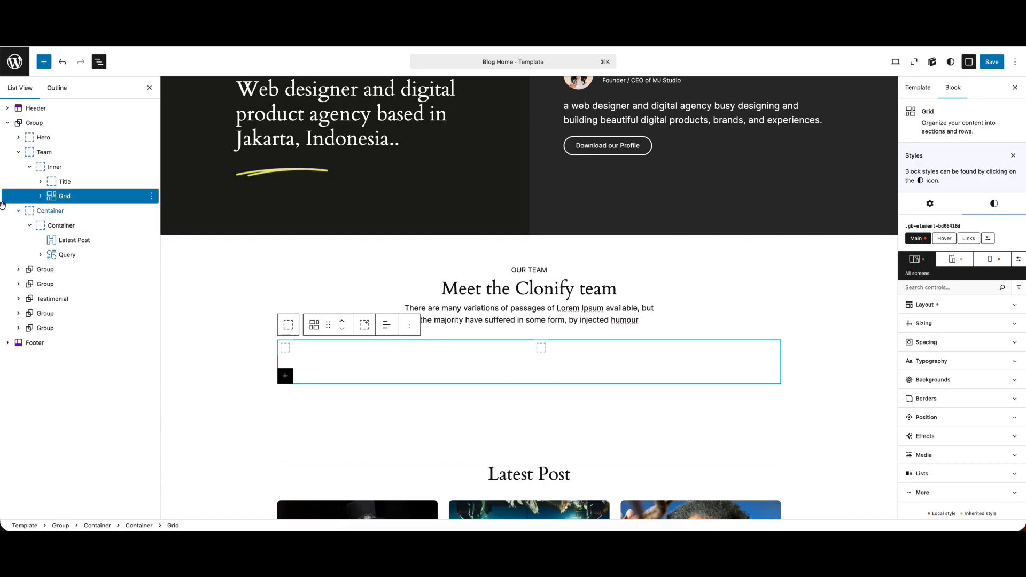
Duplicate the second container inside the new Grid so it holds three containers
click(42, 196)
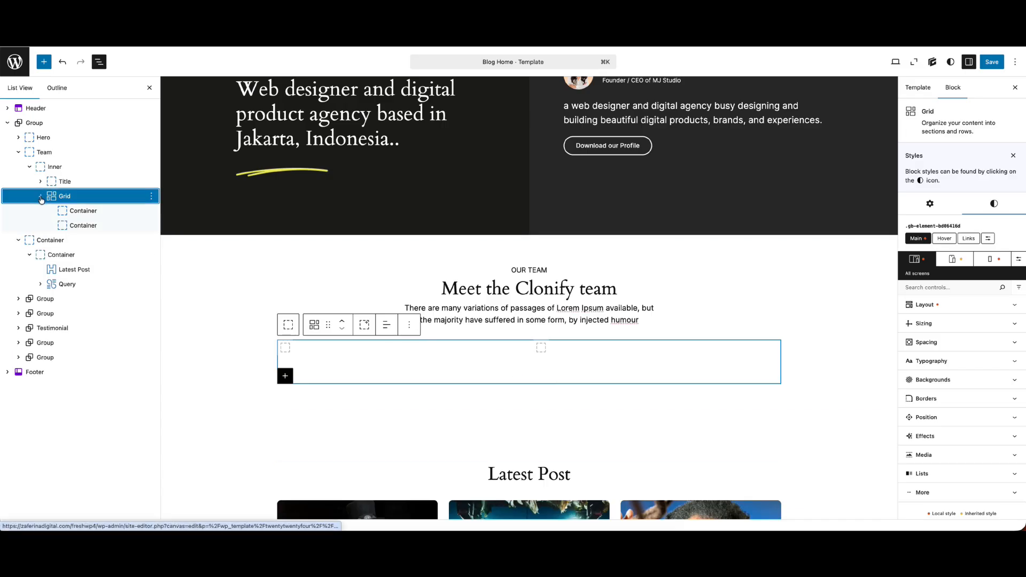
click(151, 226)
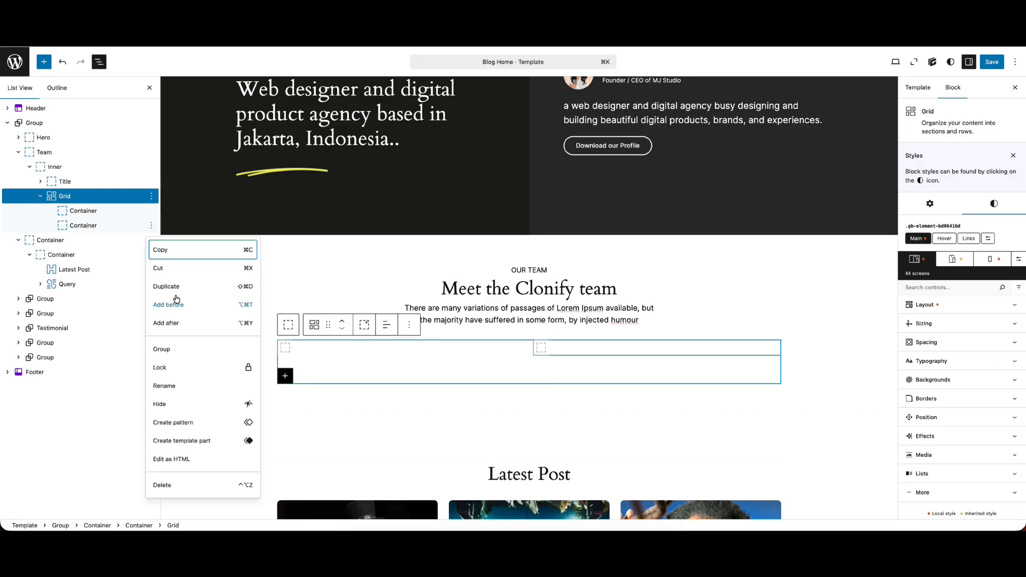
click(86, 228)
click(151, 227)
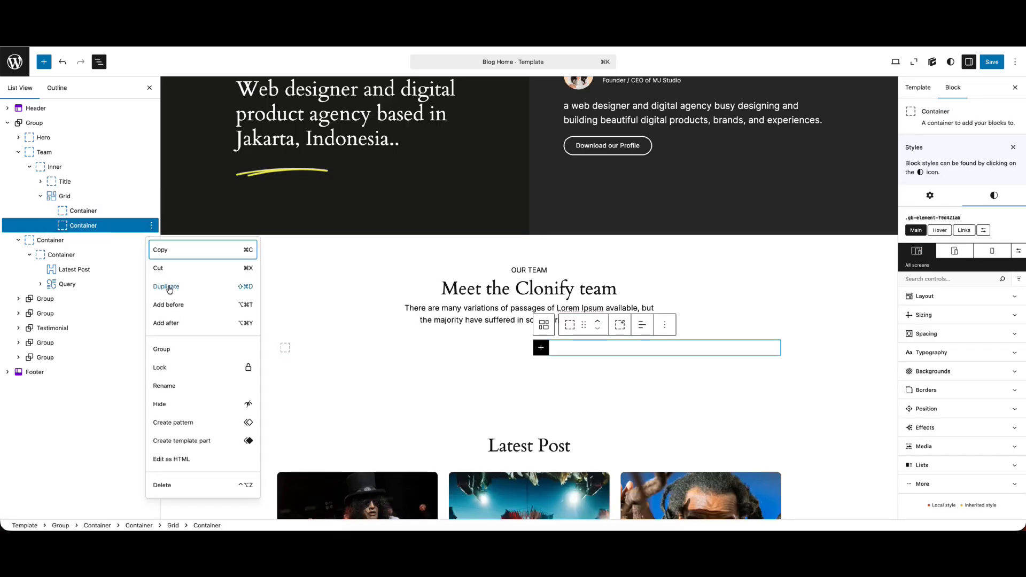
click(169, 288)
Rename the Grid's first container as Team Item
click(83, 210)
click(151, 211)
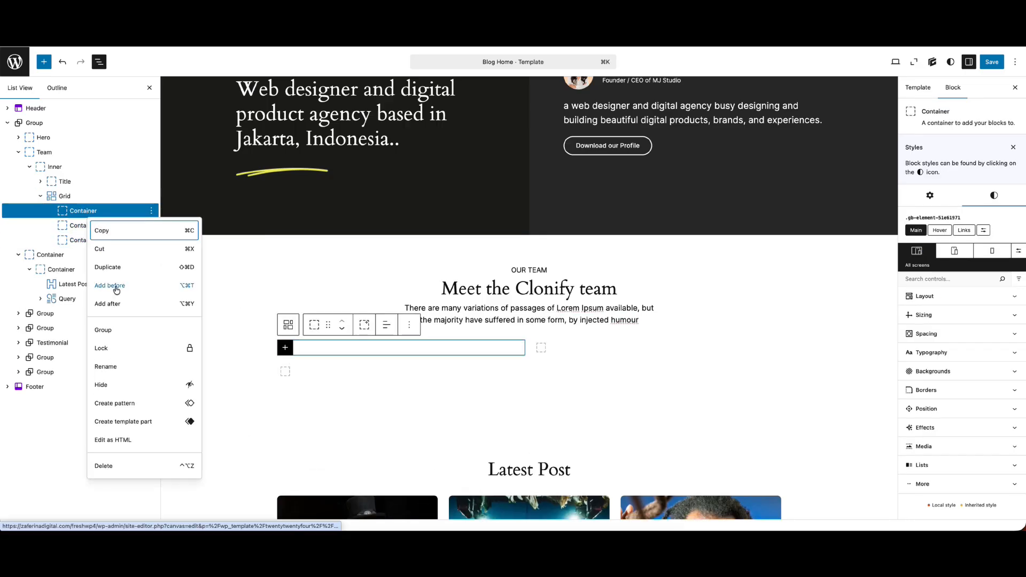
click(106, 366)
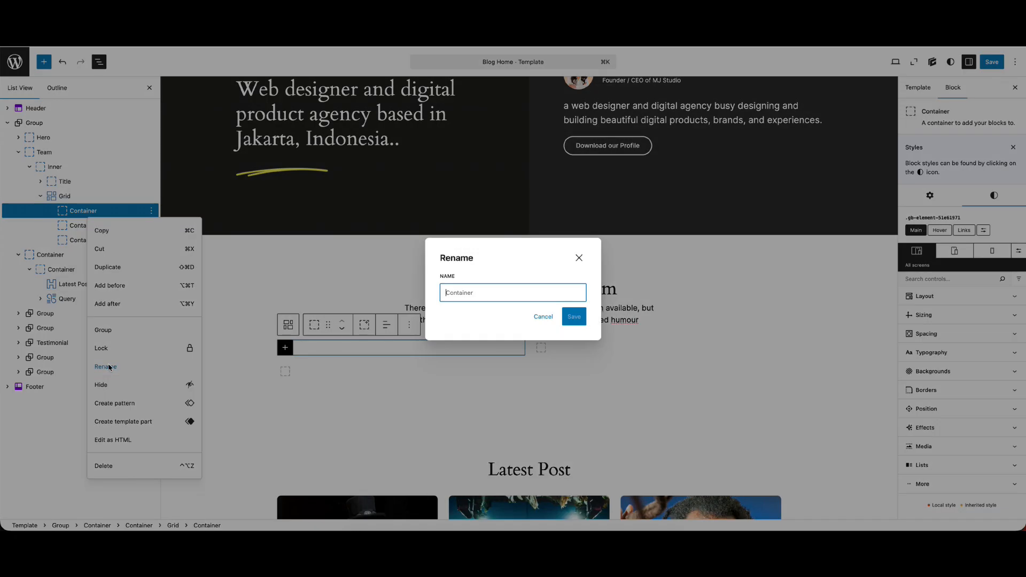
text(Team Item)
key(Return)
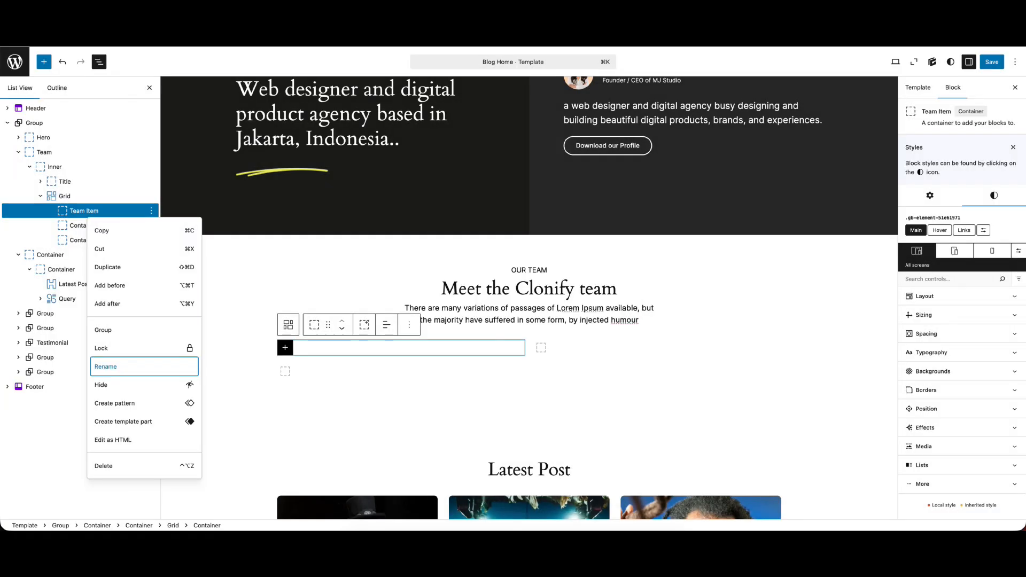
Set the Grid's template columns to three equal columns, repeat(3, minmax(0, 1fr))
click(75, 195)
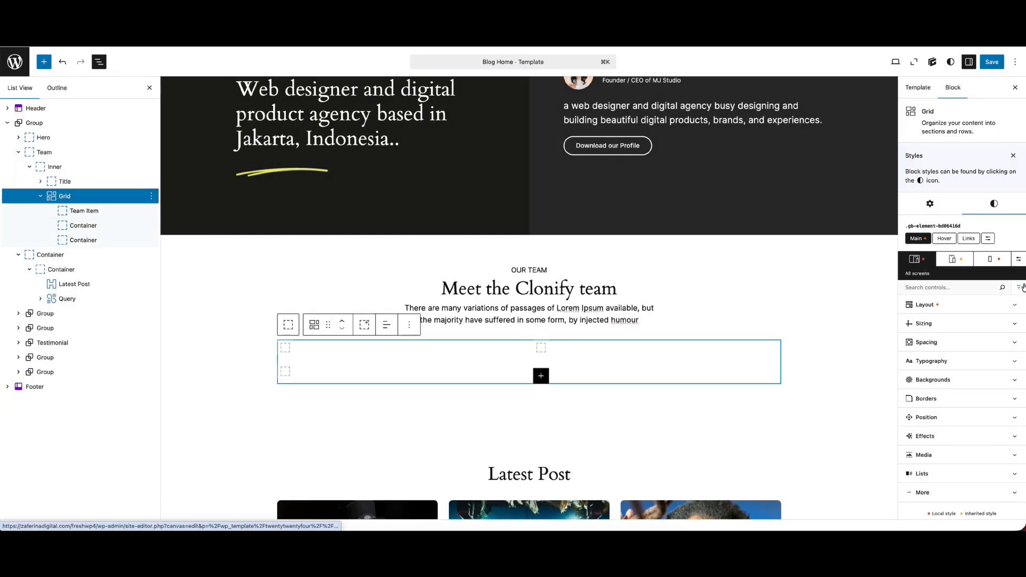
click(967, 309)
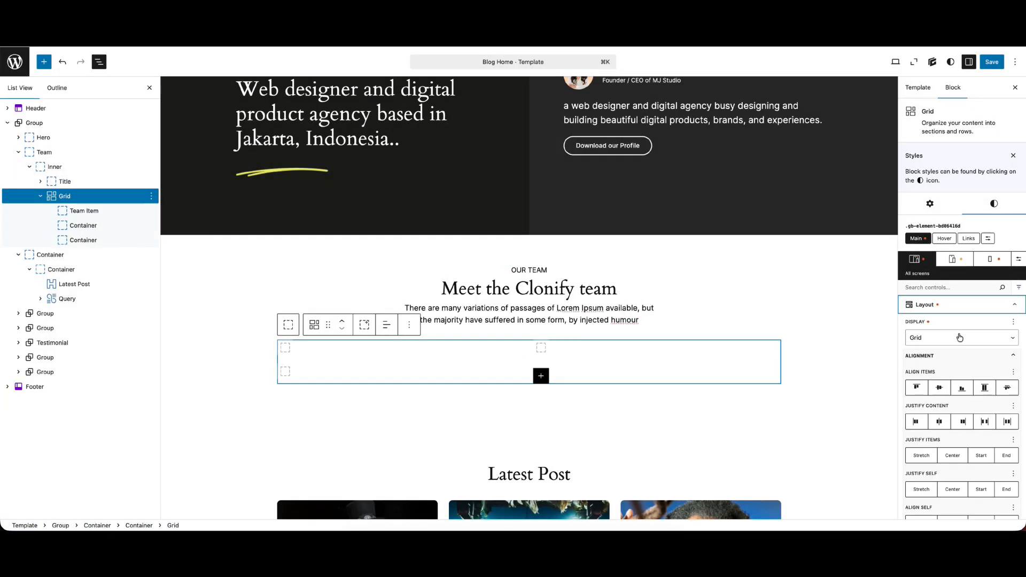
click(942, 356)
click(939, 373)
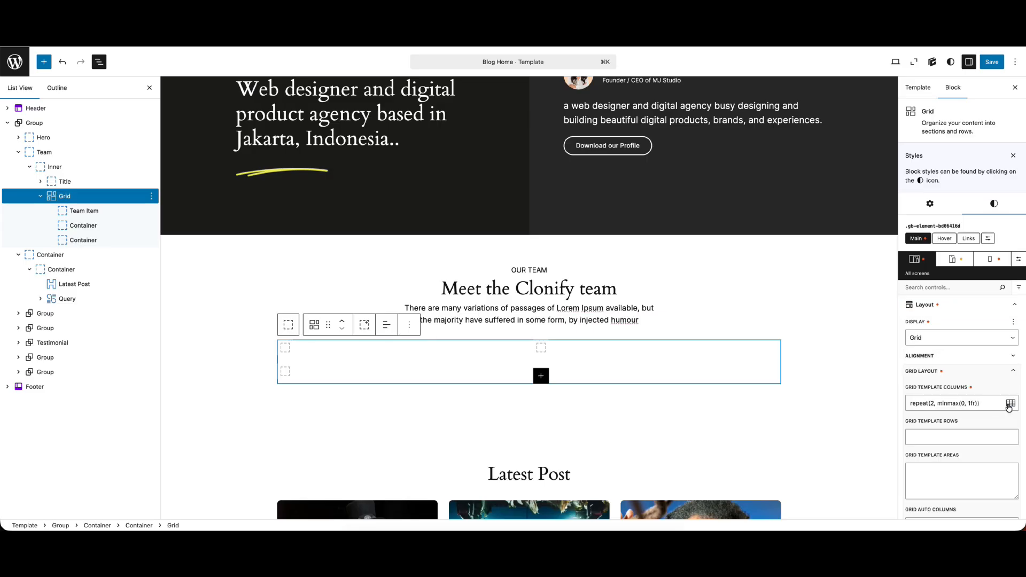
click(1009, 407)
click(962, 420)
Set the Grid's column gap and row gap to 20 px each and save the template
scroll(964, 411, down, 3)
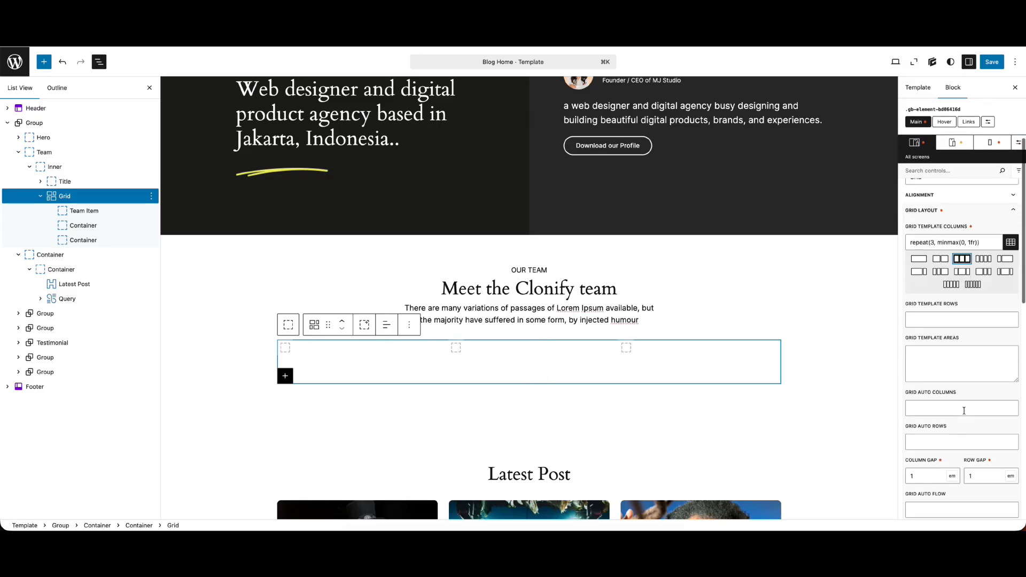
click(919, 470)
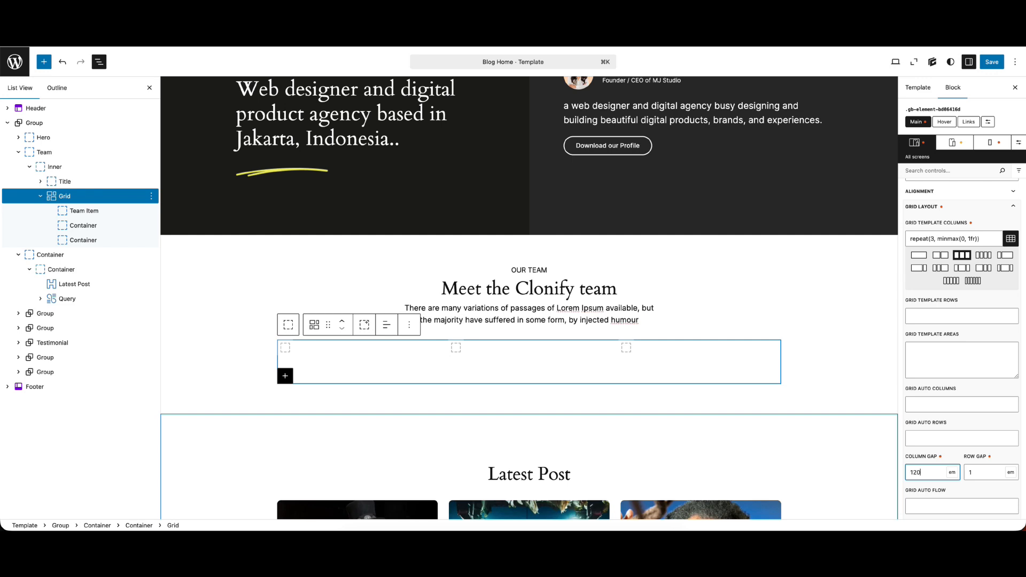
text(20)
key(super+a)
text(px)
click(973, 472)
text(20px)
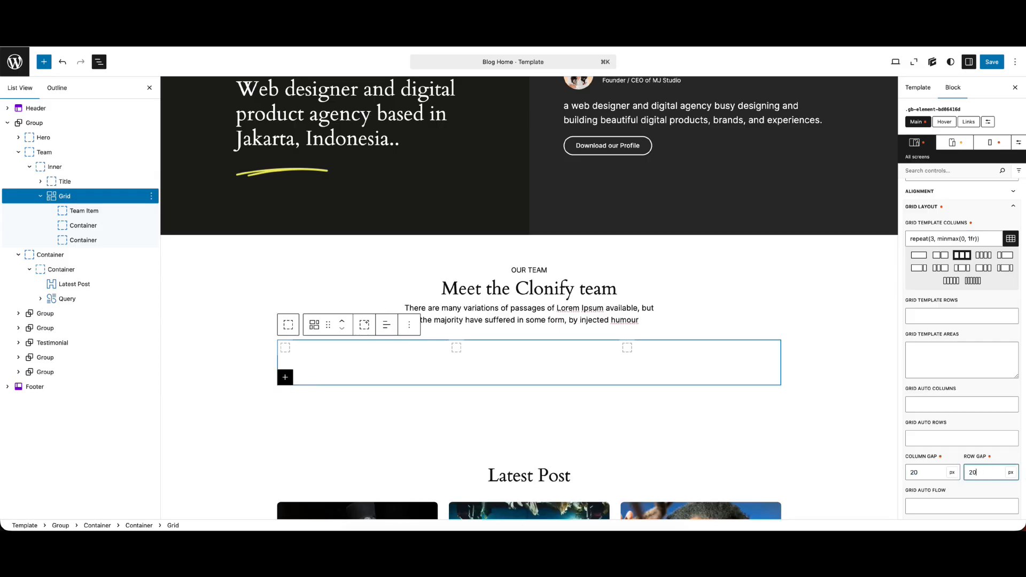
key(super+s)
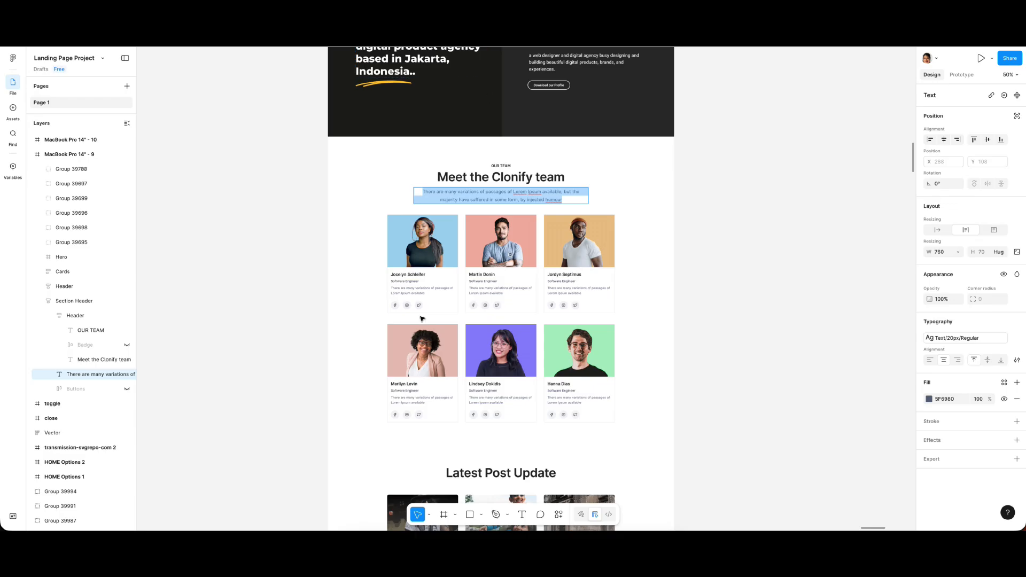
Check the team cards in the Figma design and insert an Image block into the Team Item container
click(408, 273)
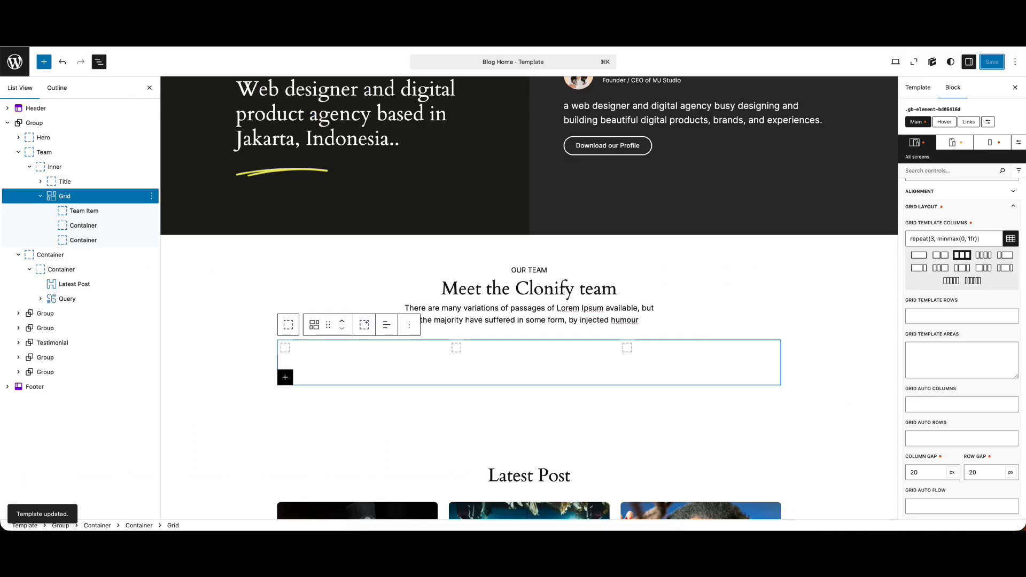
click(285, 350)
click(286, 350)
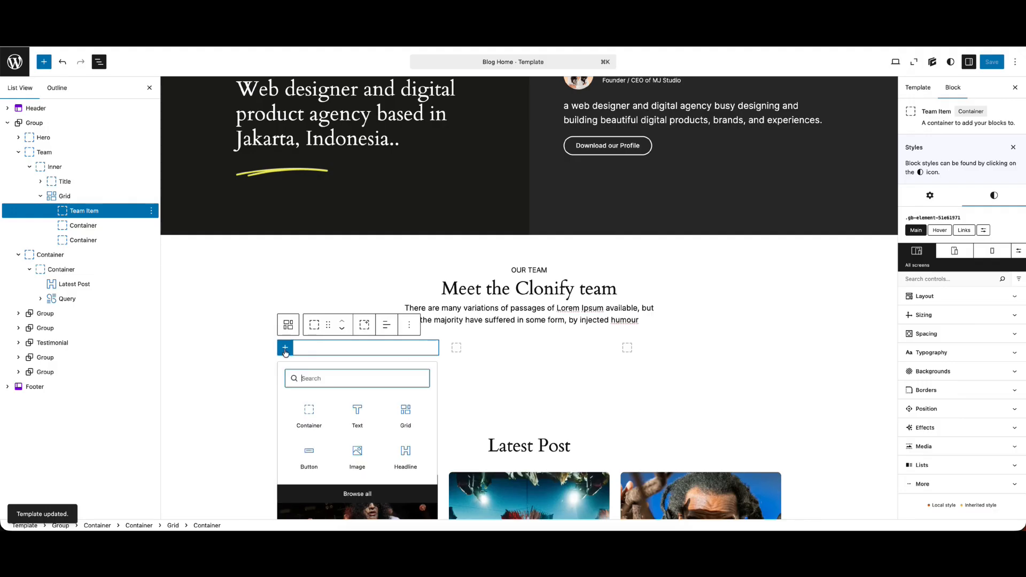
text(image)
click(354, 424)
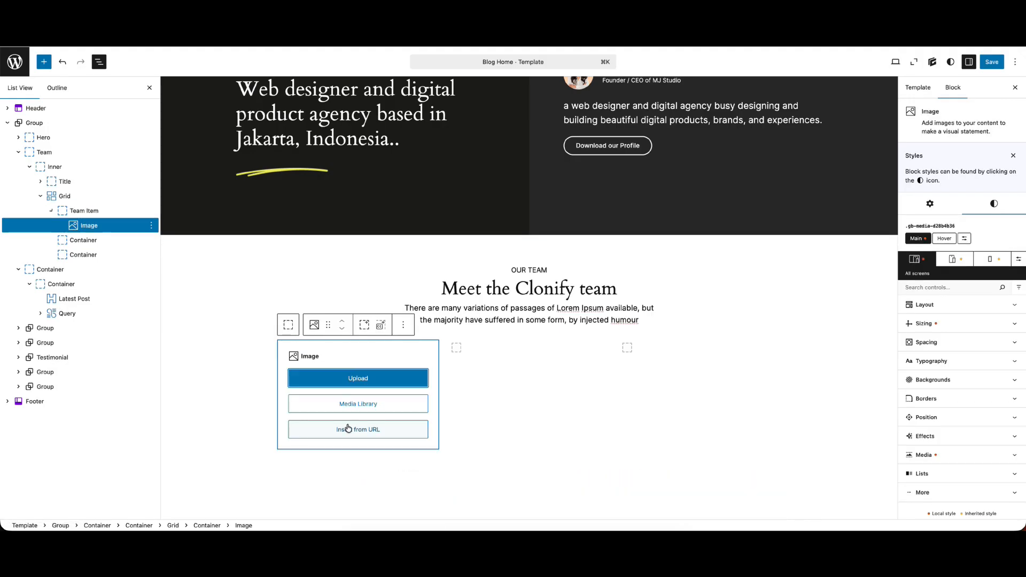
Upload img1.png to img4.png from the Desktop, place img4.png in the Team Item's Image block, and save the template
click(344, 405)
click(51, 92)
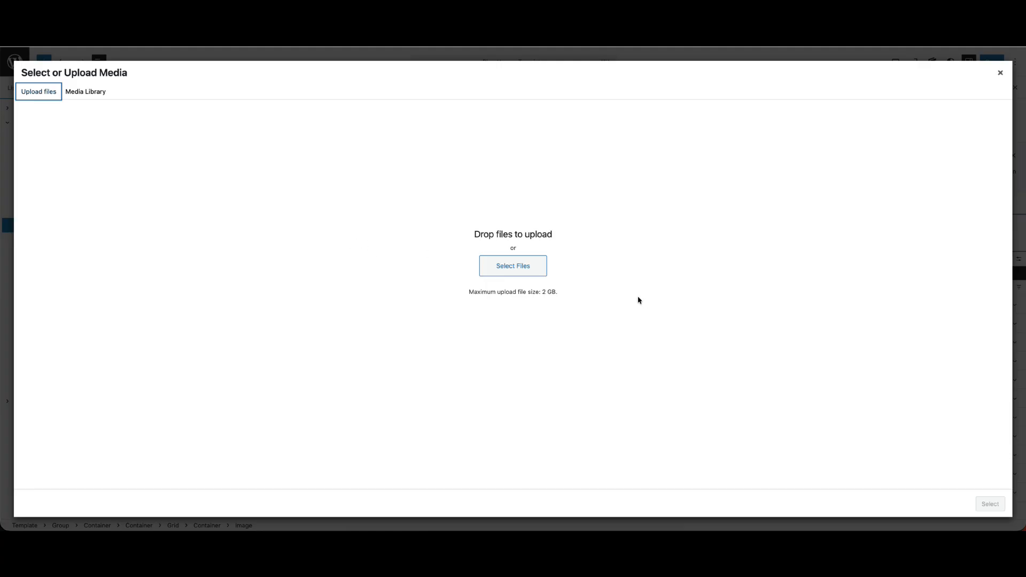
click(514, 266)
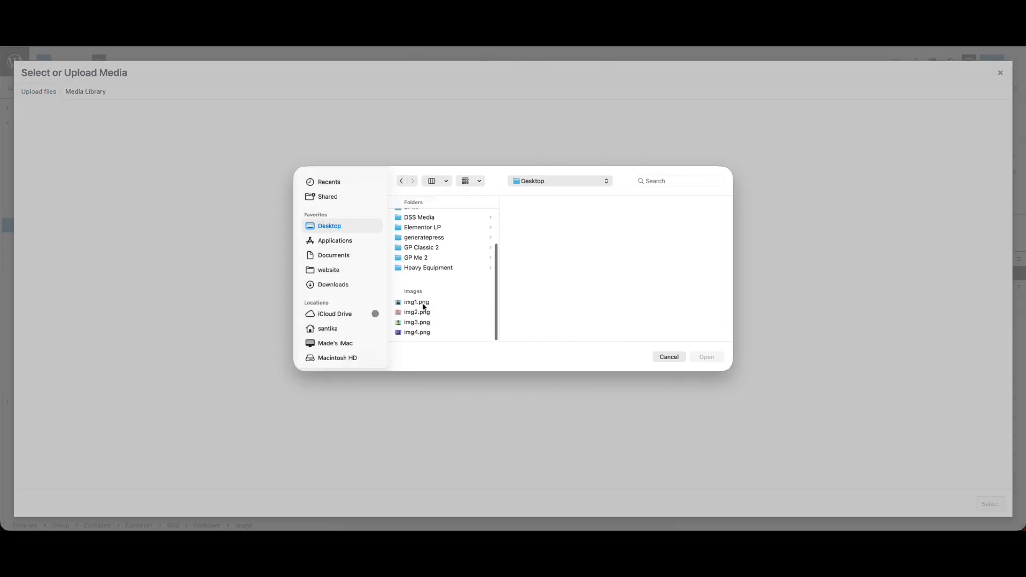
click(422, 302)
shift+click(420, 332)
click(707, 357)
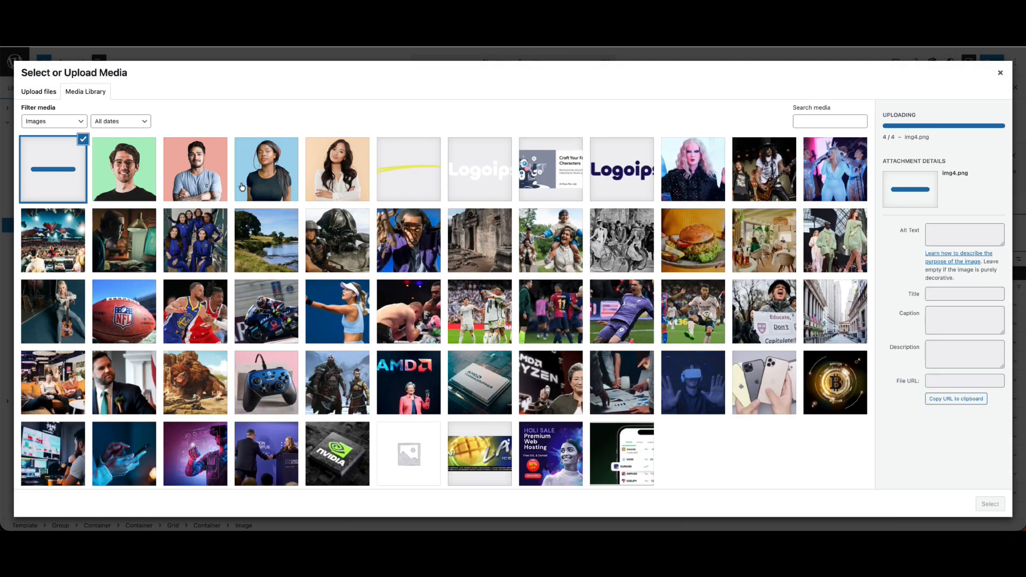
click(989, 503)
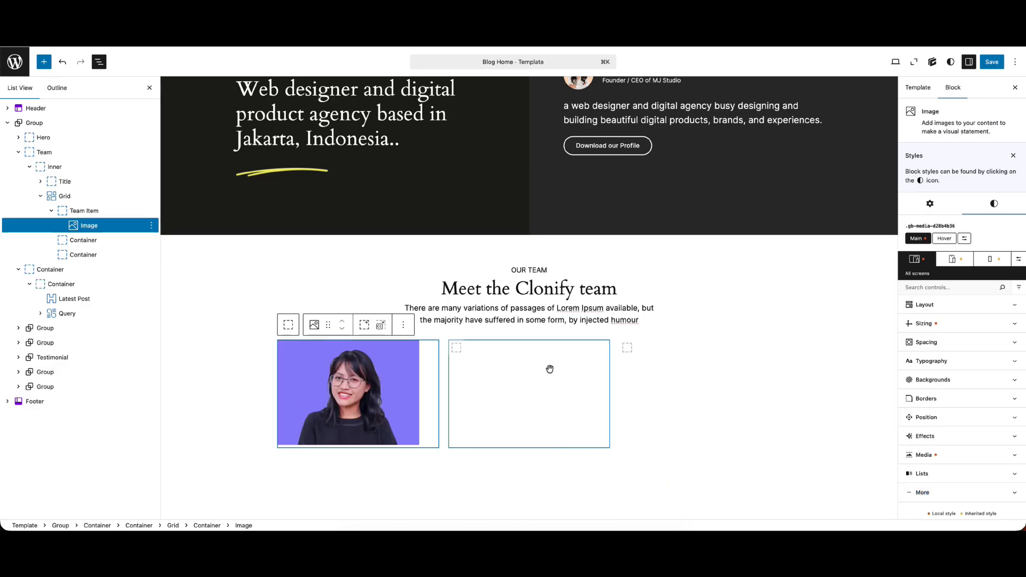
click(151, 226)
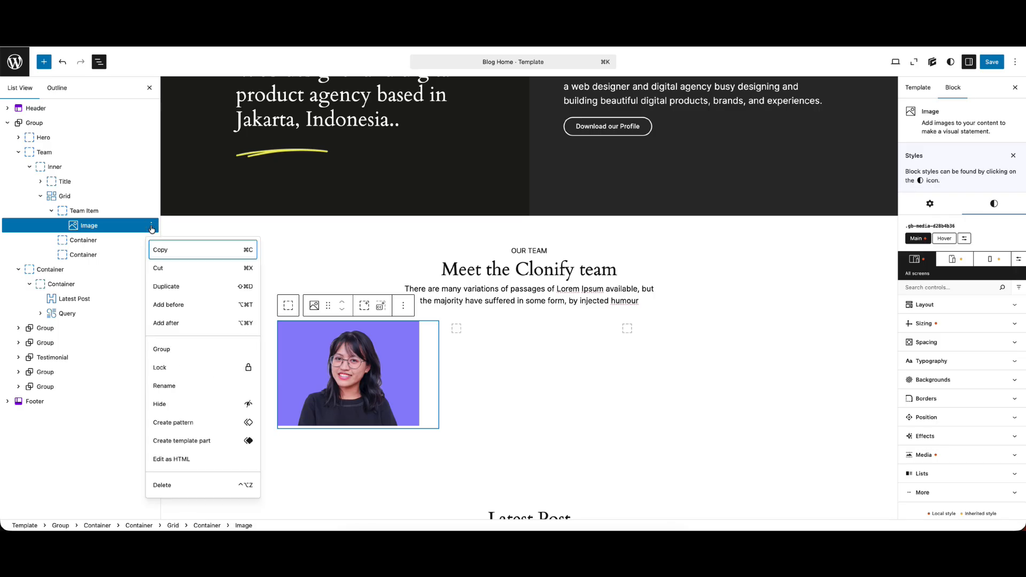
click(354, 359)
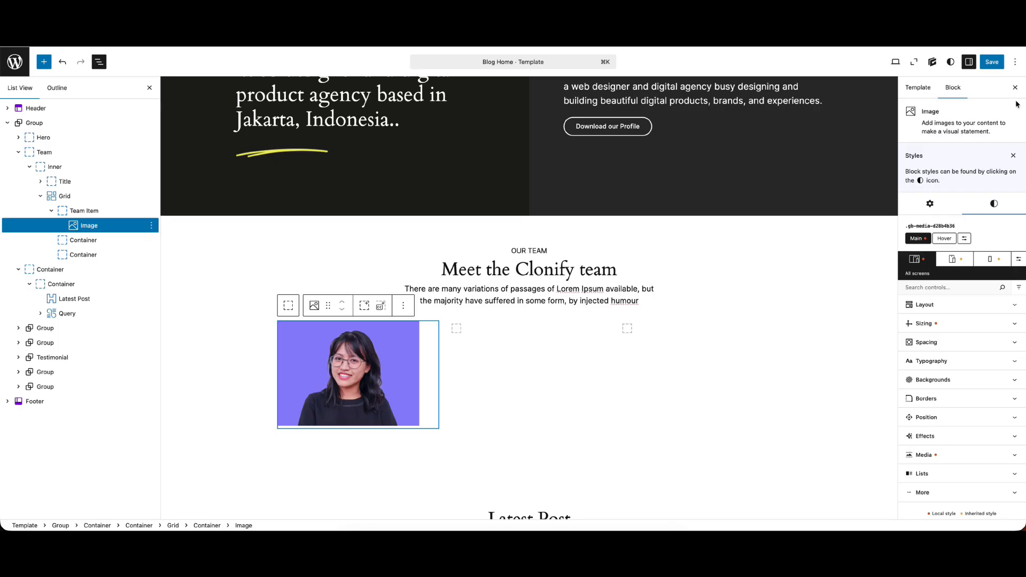
click(992, 61)
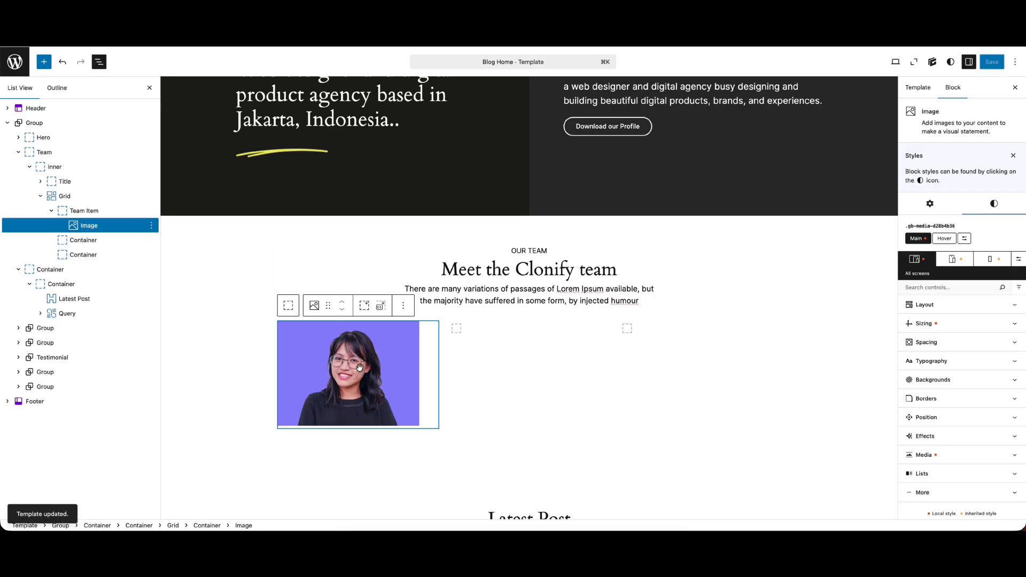
Set the team card image's width to 100% and its display to Block
click(947, 328)
drag(928, 357, 790, 337)
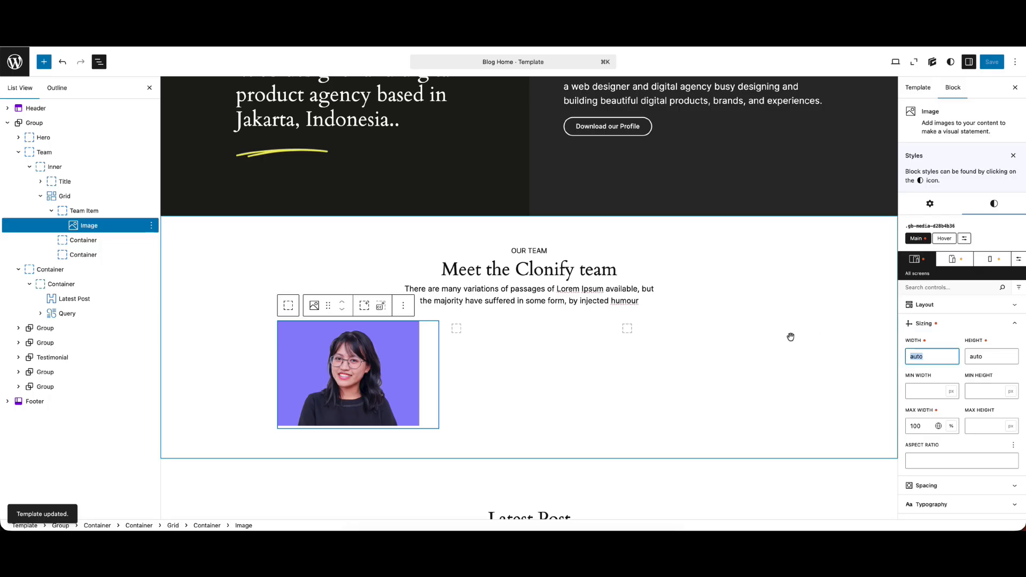
text(100)
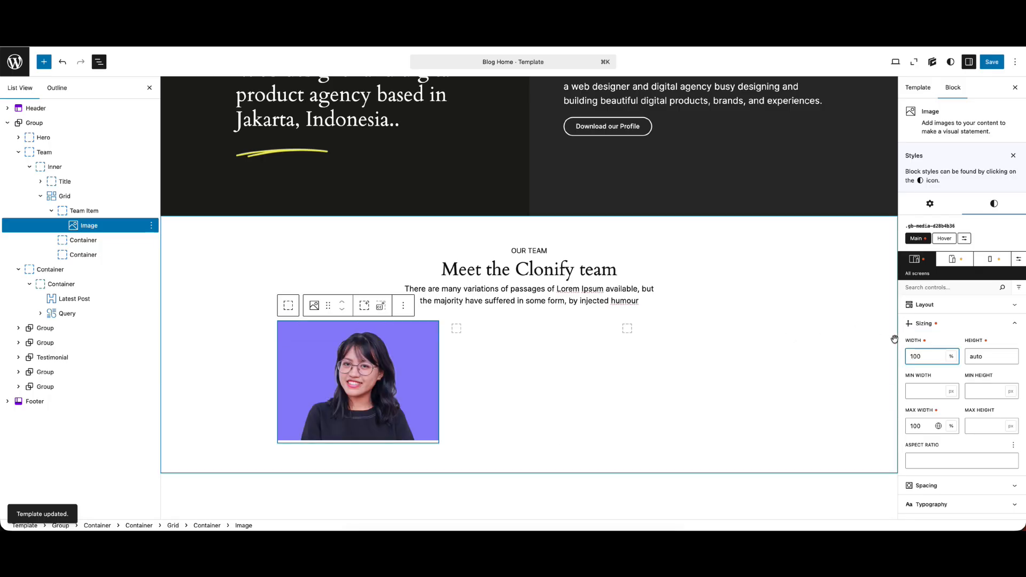
click(923, 305)
click(928, 336)
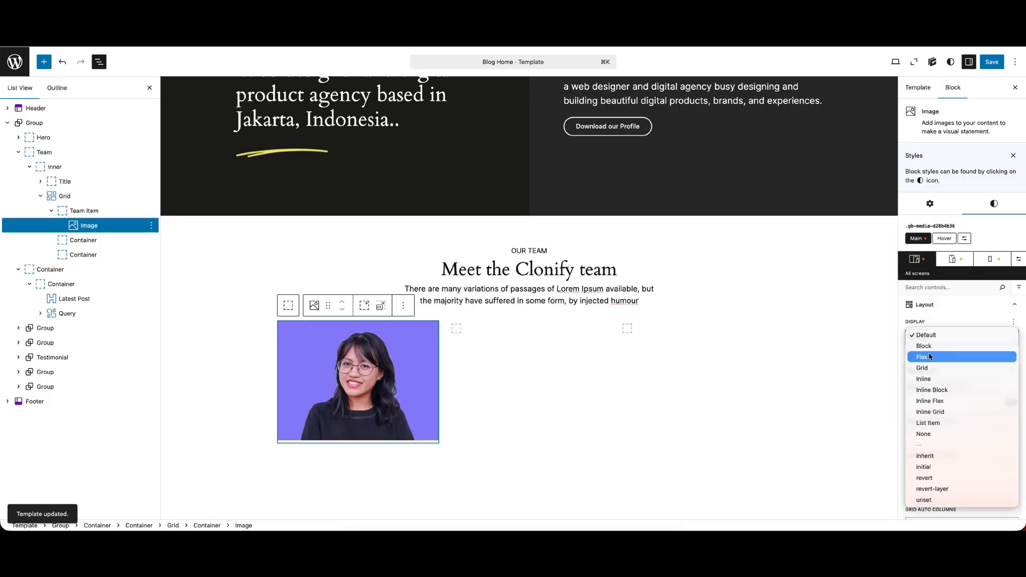
click(927, 346)
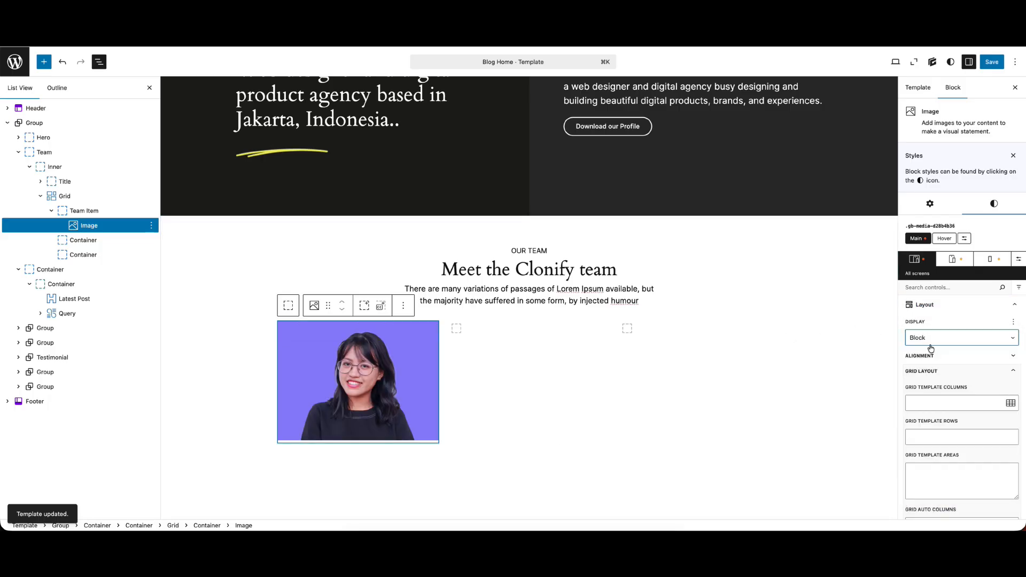
Add a Text block after the team card image, paste in the team member's name, and make it a Heading 3
click(151, 225)
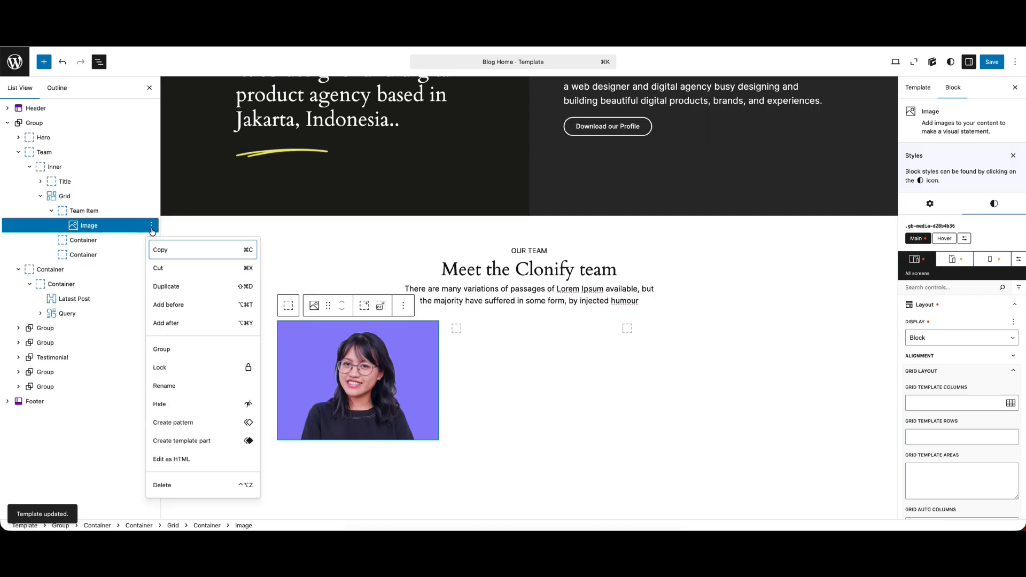
click(175, 324)
click(433, 454)
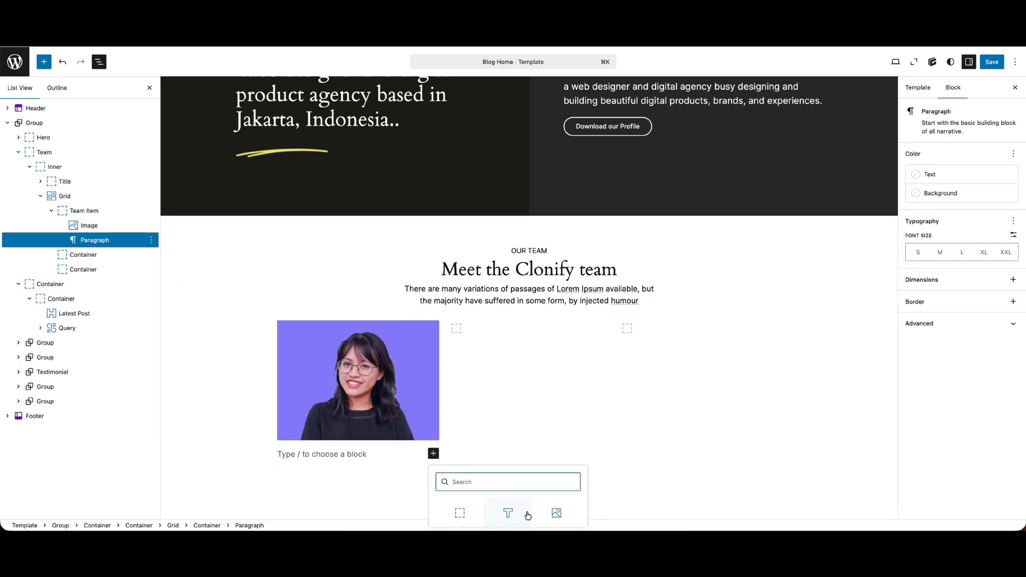
click(506, 512)
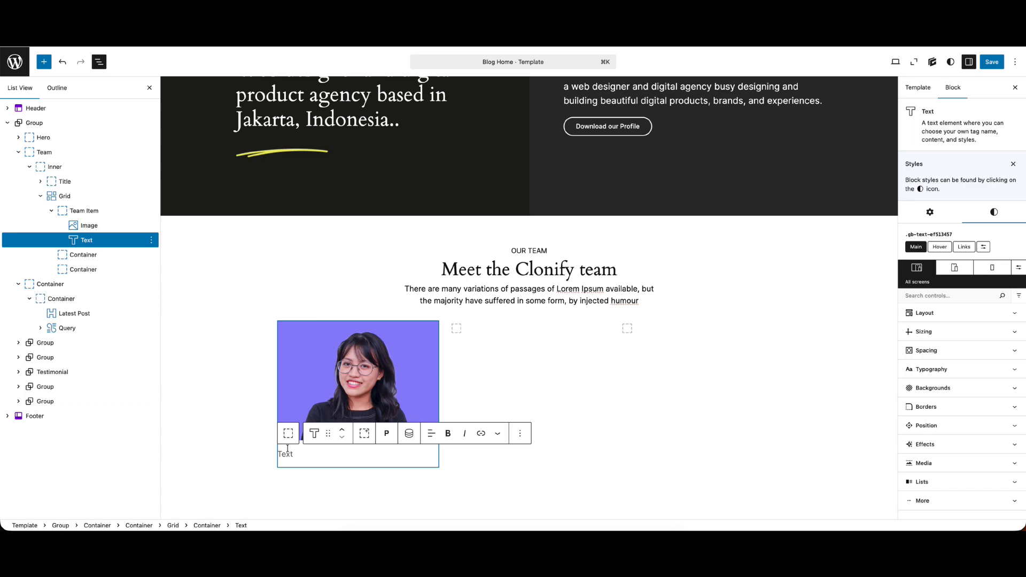
text(Jocelyn Schleifer)
click(381, 441)
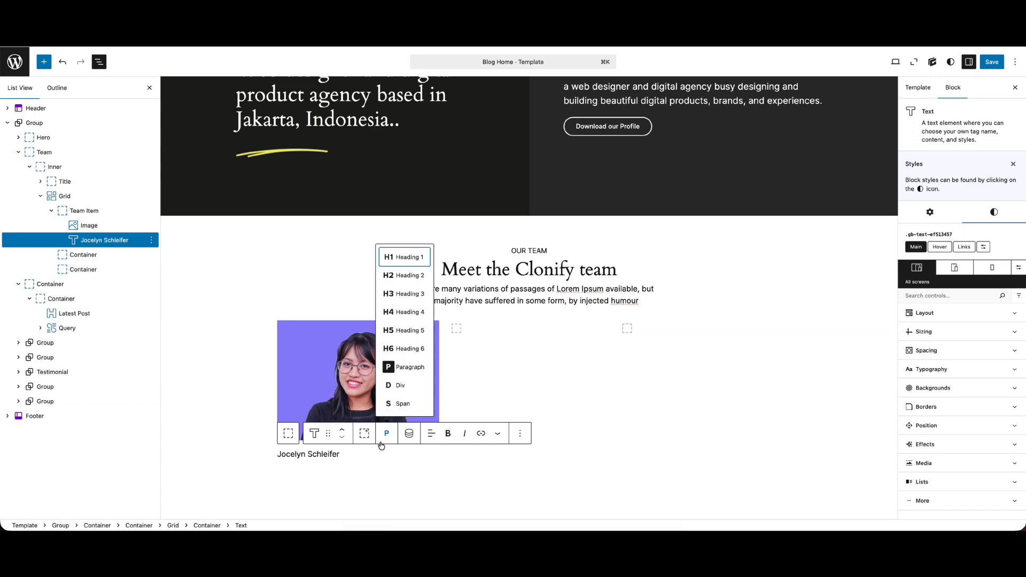
click(411, 294)
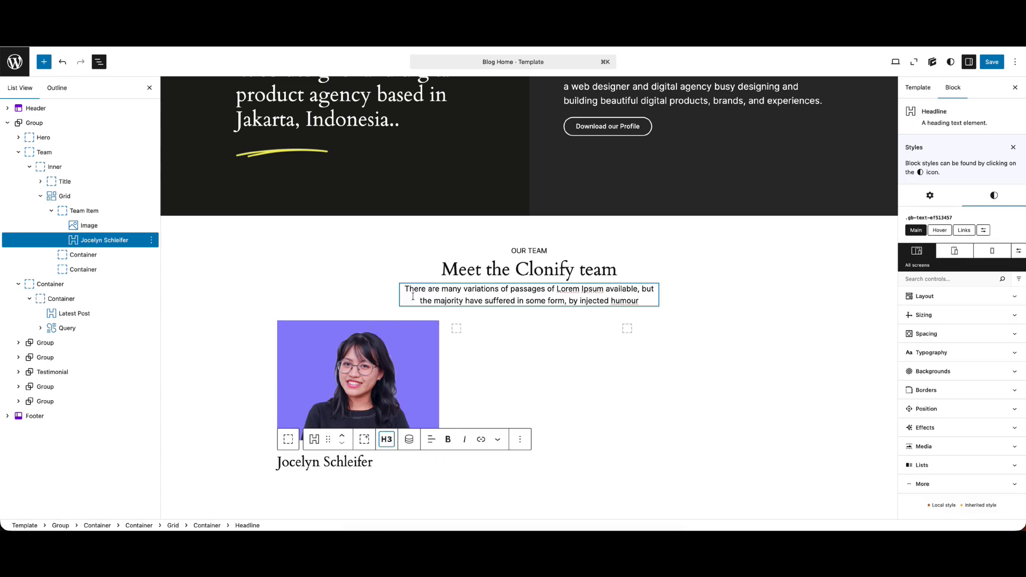
Set the top and bottom margins of the team member's name heading to 0 px
scroll(413, 296, down, 2)
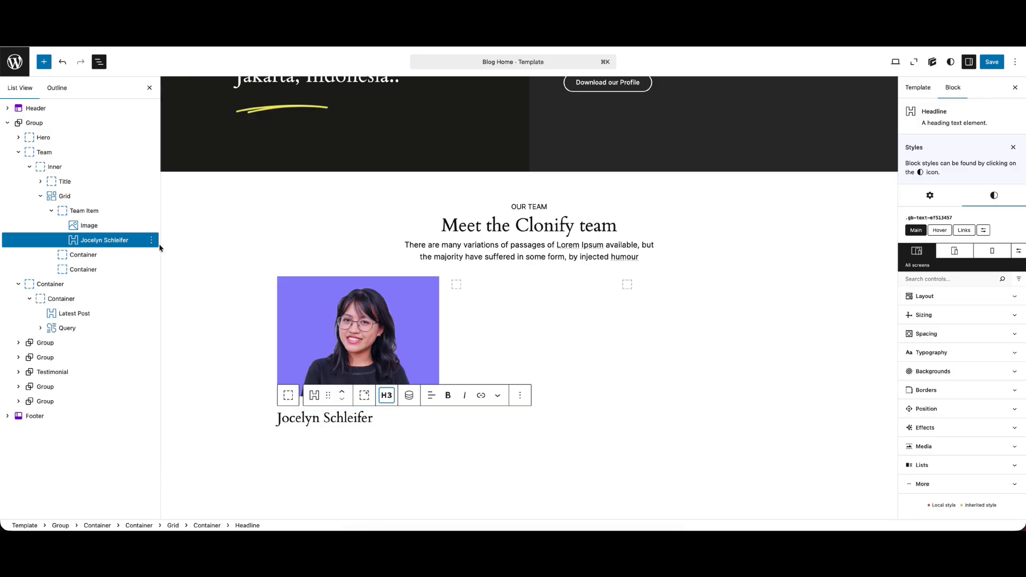
click(935, 335)
click(946, 504)
text(0)
click(956, 460)
text(0)
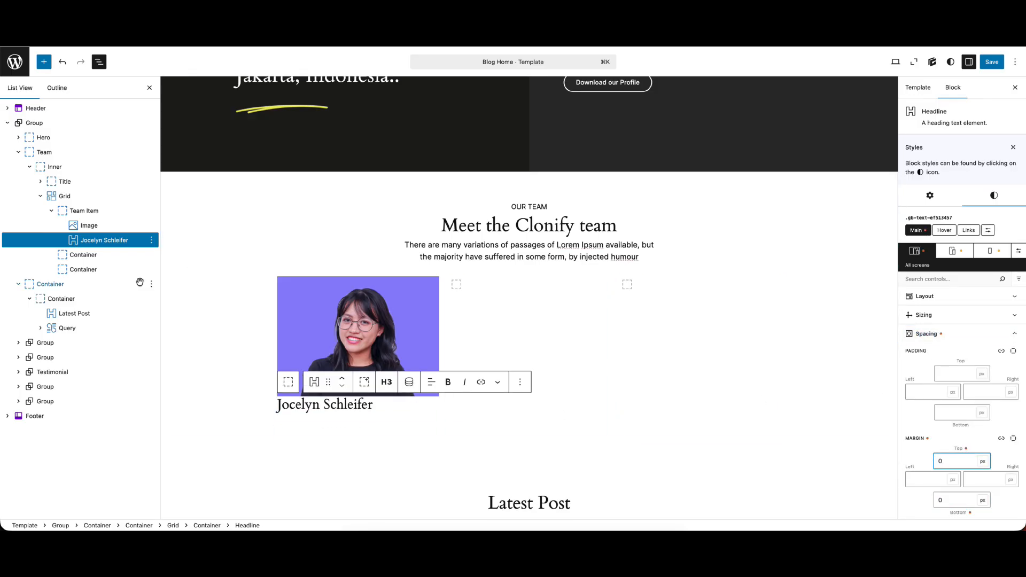
Add a Text block after the name heading with the Figma job title "Software Engineer" and set its tag to Span
click(151, 239)
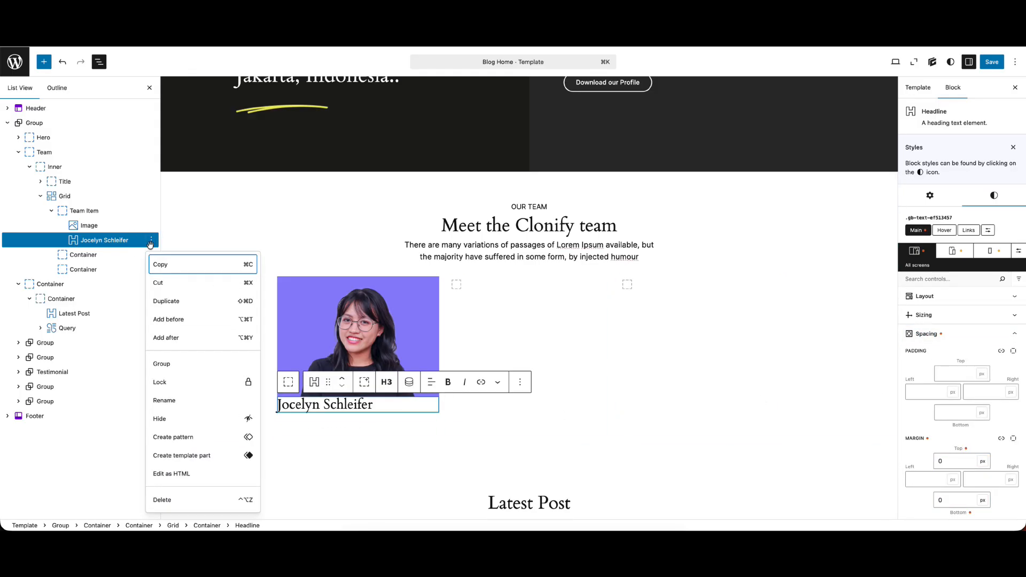
click(174, 337)
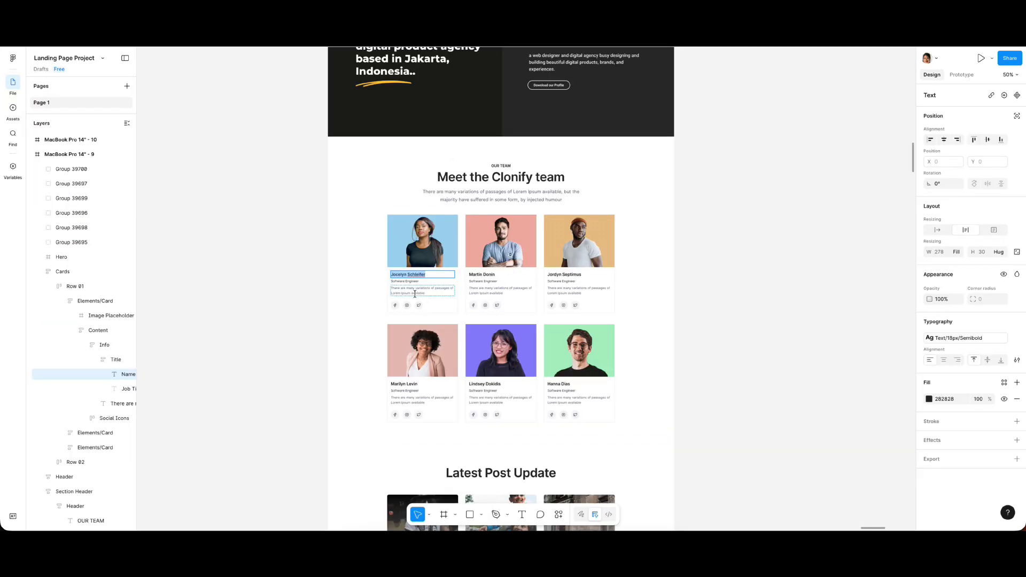
click(411, 281)
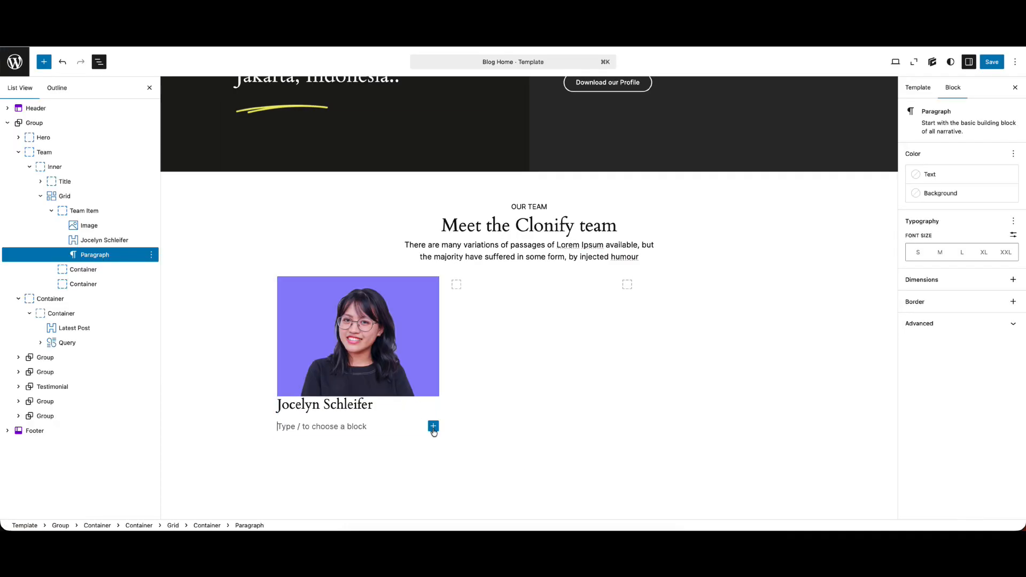
click(433, 426)
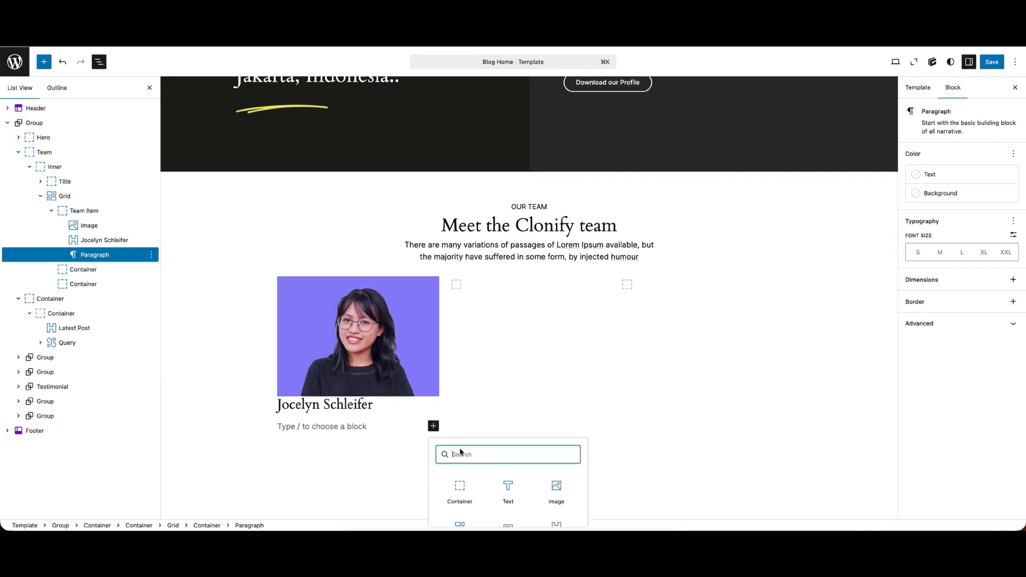
click(503, 485)
text(Software Engineer)
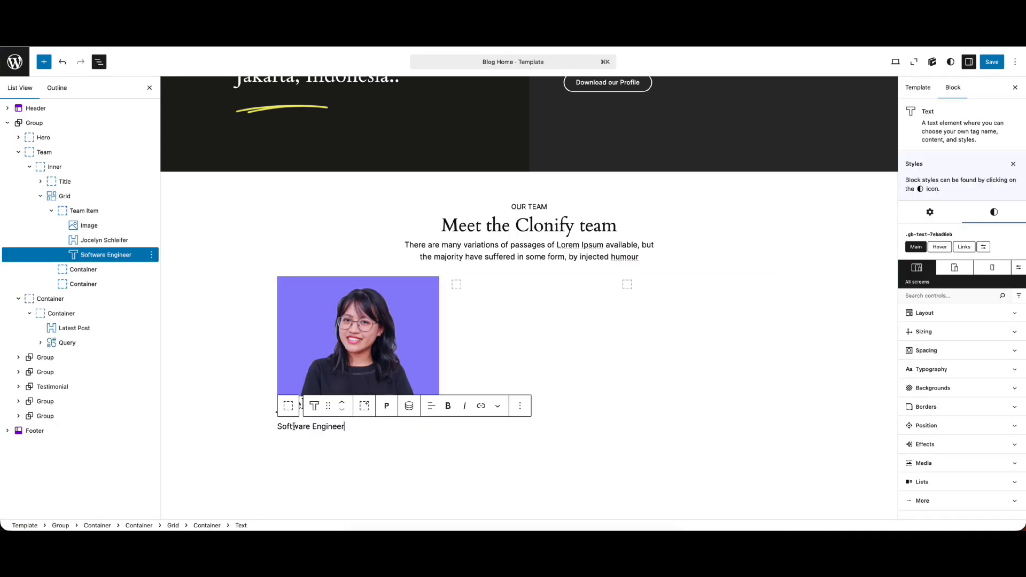
click(387, 407)
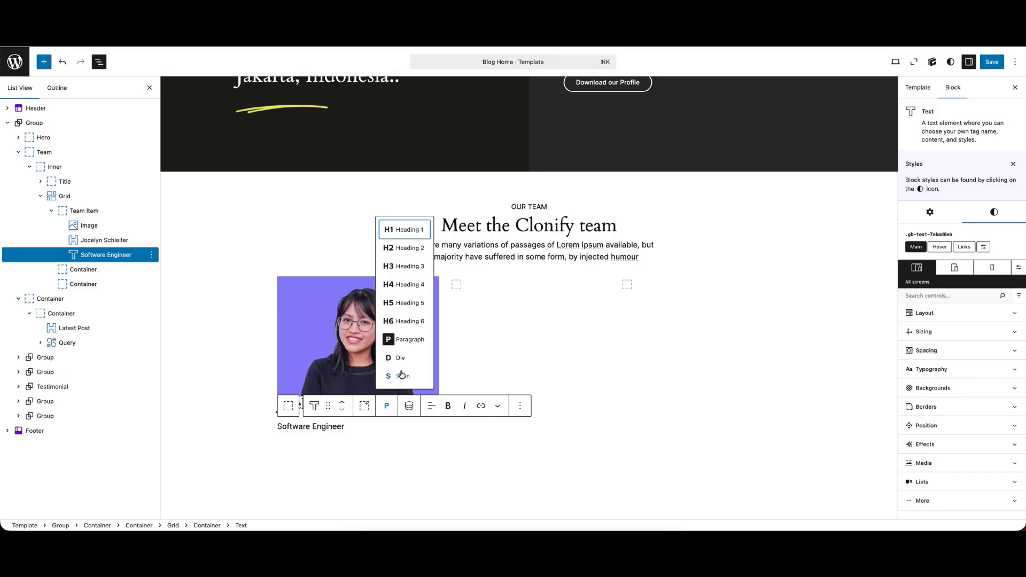
click(402, 376)
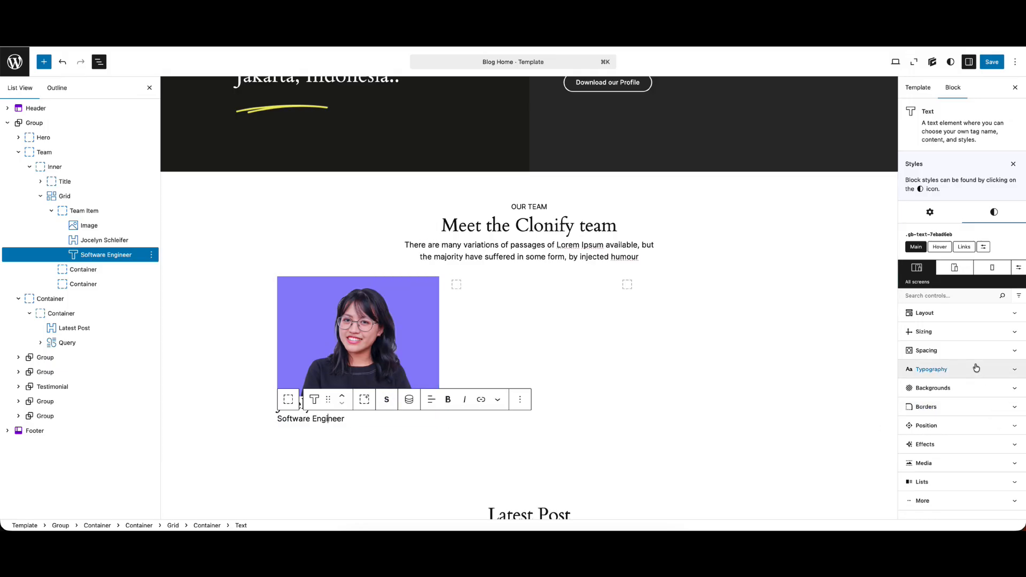
Set the job title text's top and bottom margins to 0 px and save the template
click(951, 350)
scroll(949, 485, down, 1)
click(948, 470)
text(0)
click(949, 509)
text(0)
click(992, 62)
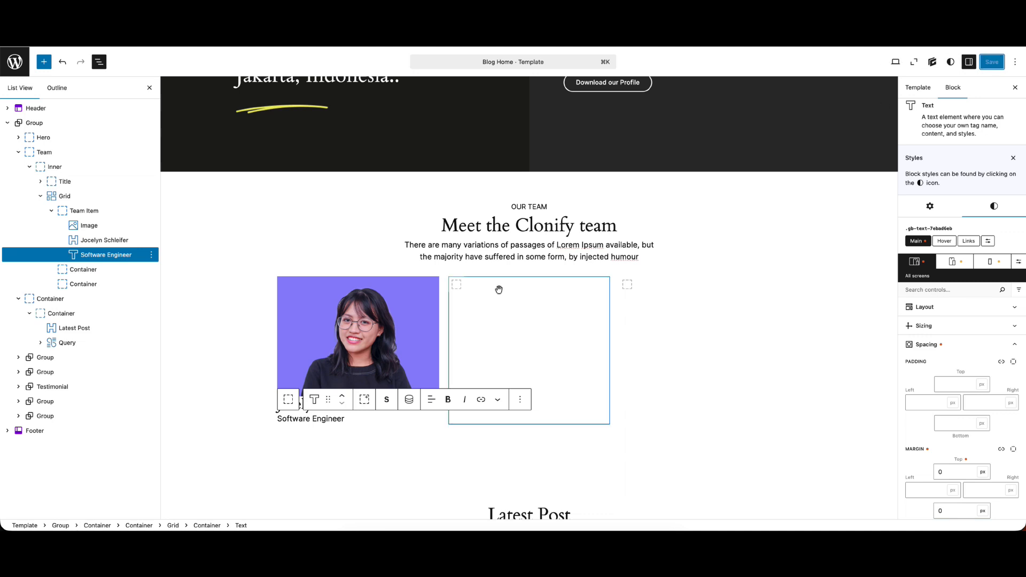
Duplicate the job title text and replace the copy with Figma's card description, "There are many variations of passages of Lorem Ipsum available"
scroll(436, 245, down, 1)
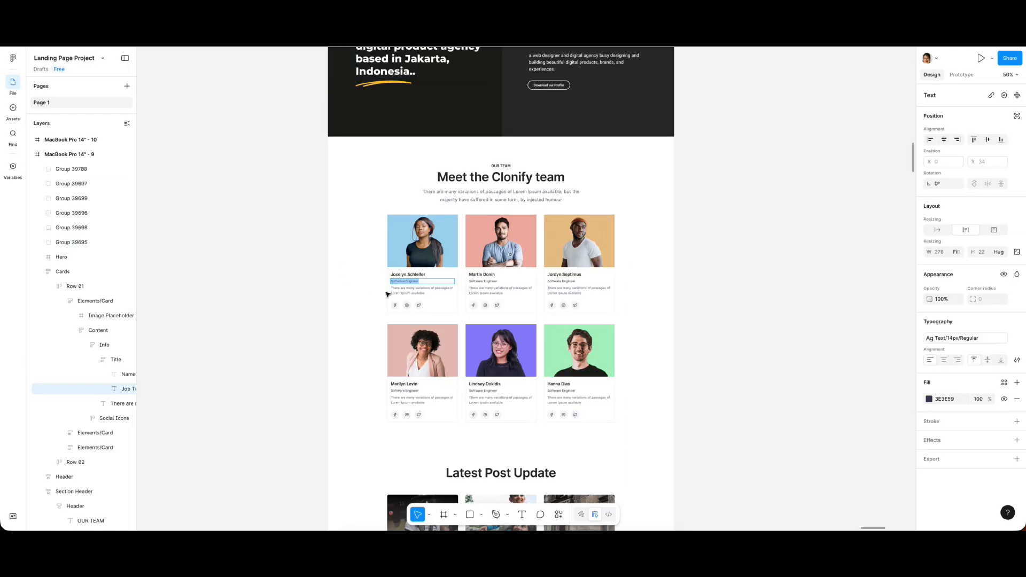
click(395, 292)
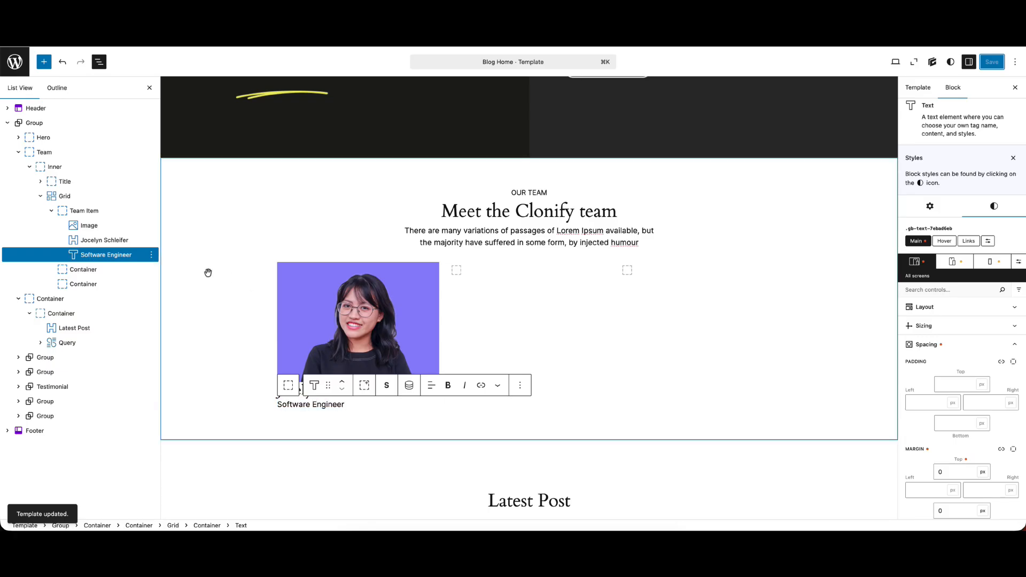
click(152, 254)
click(173, 315)
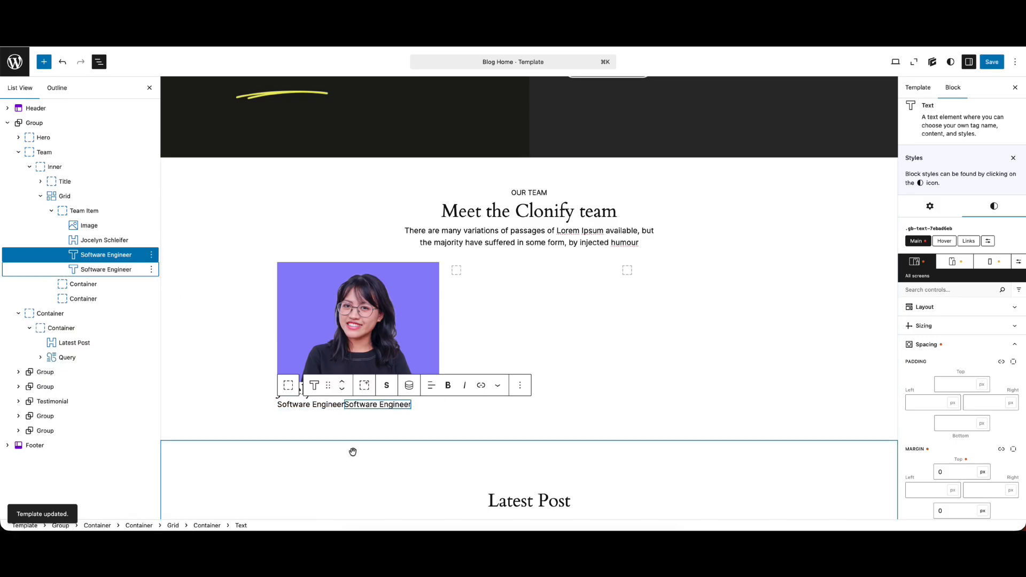
click(119, 269)
triple_click(382, 404)
text(There are many variations of passages of Lorem Ipsum available)
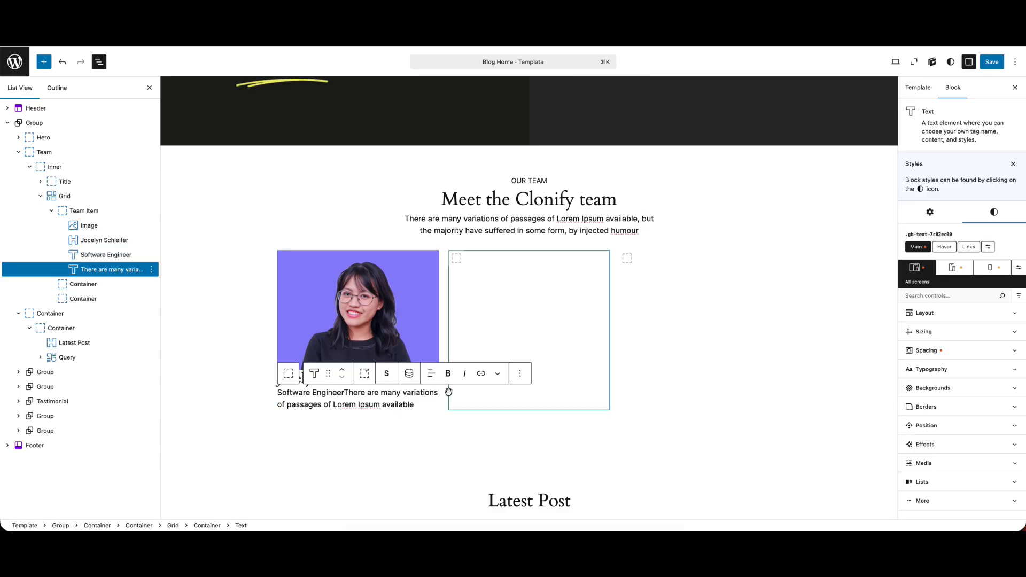
Change the card description's tag to Div and save the template
click(387, 374)
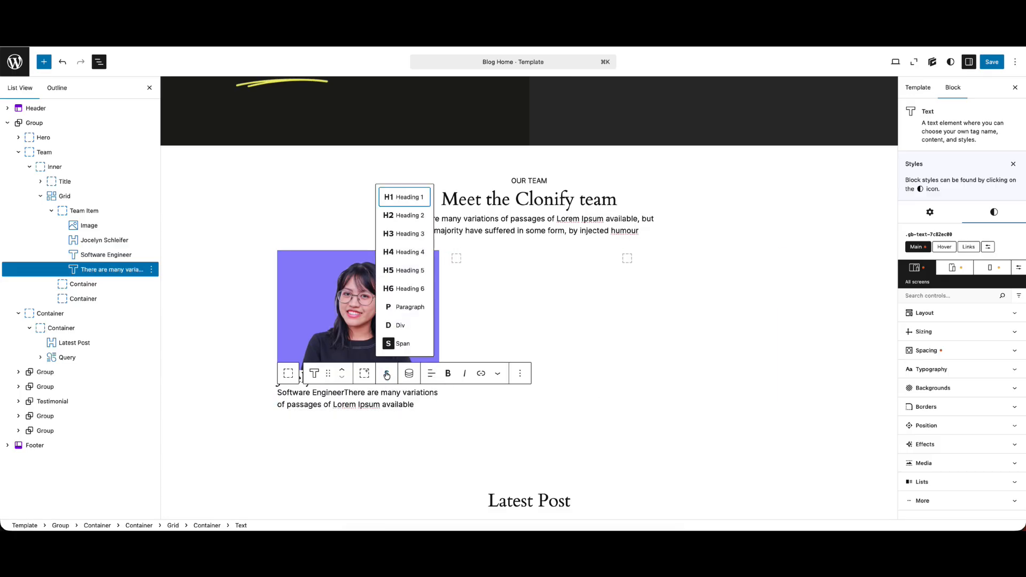
click(403, 326)
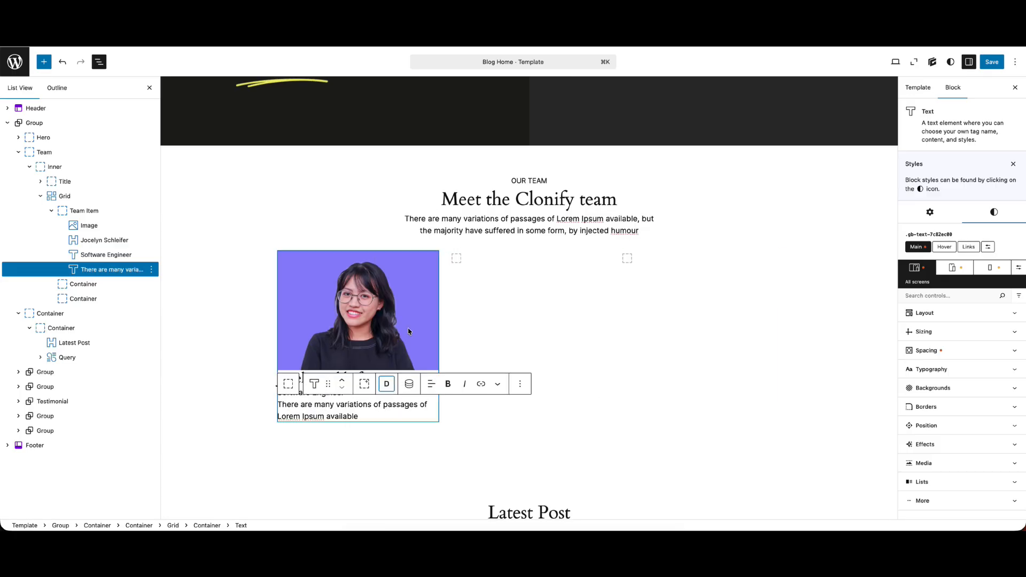
click(994, 62)
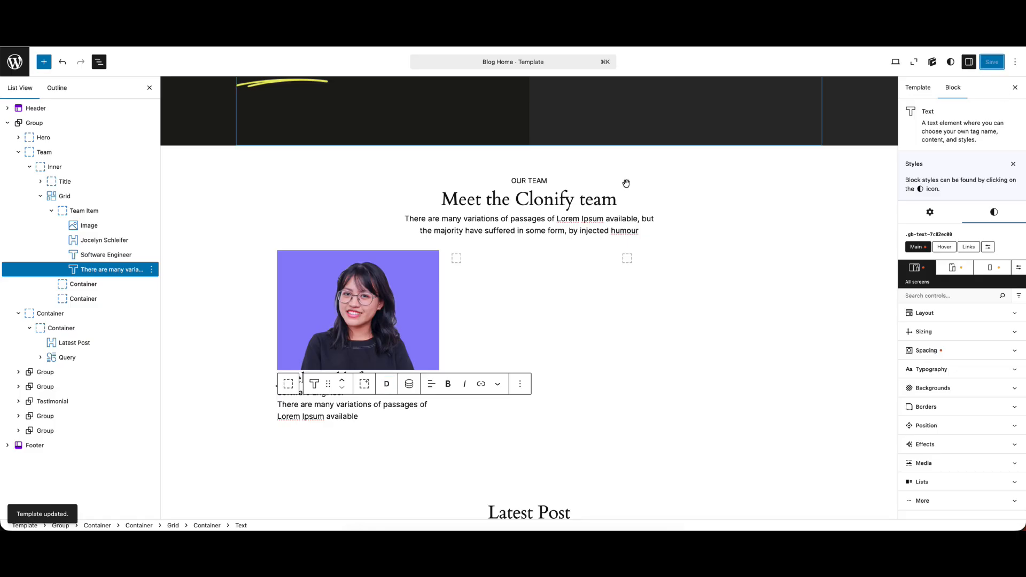
click(377, 308)
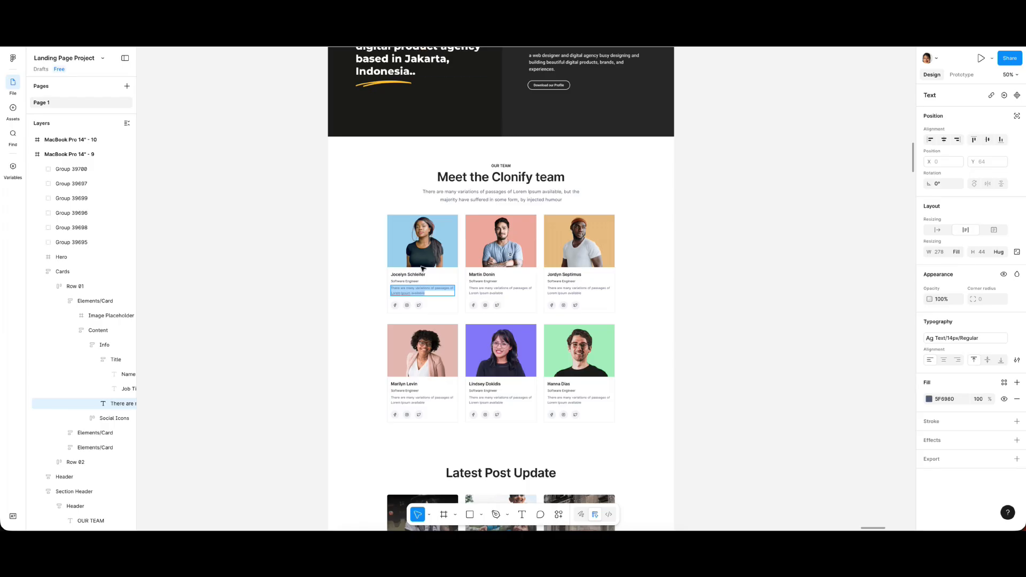
key(Escape)
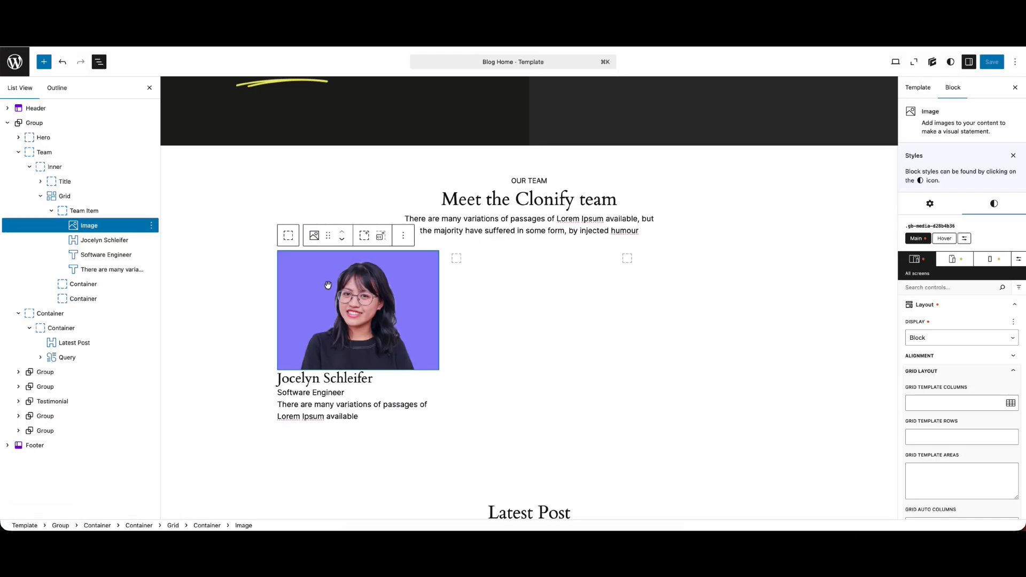
In the WordPress editor, wrap the first team card's name heading in a container and rename that container "Desc"
scroll(327, 285, down, 1)
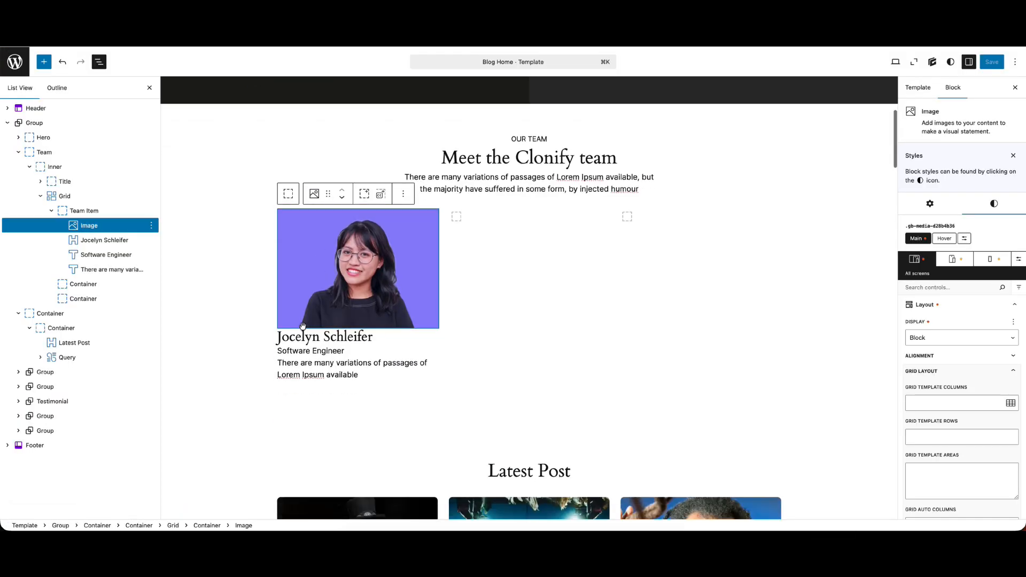
click(110, 241)
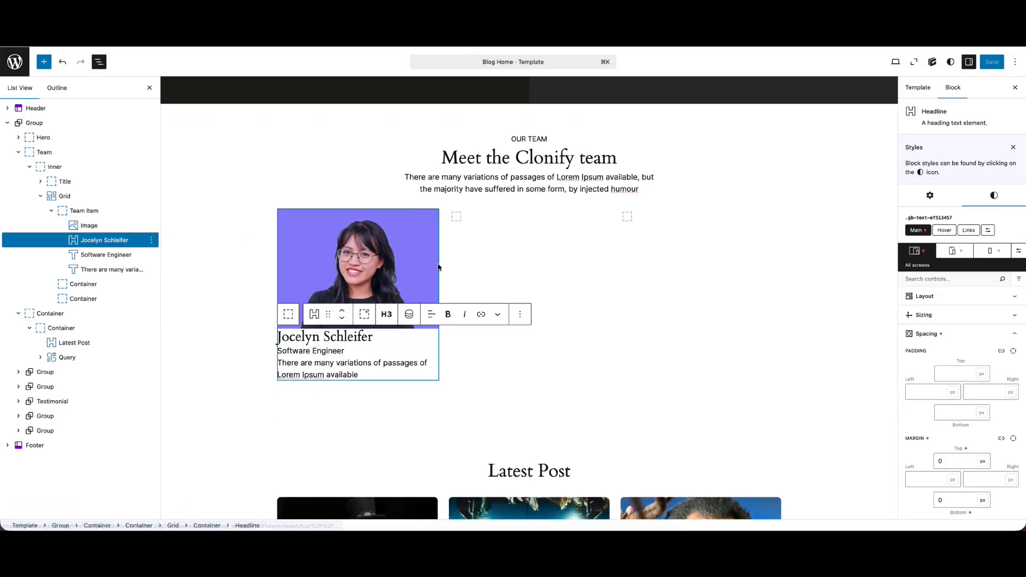
click(364, 315)
right_click(88, 240)
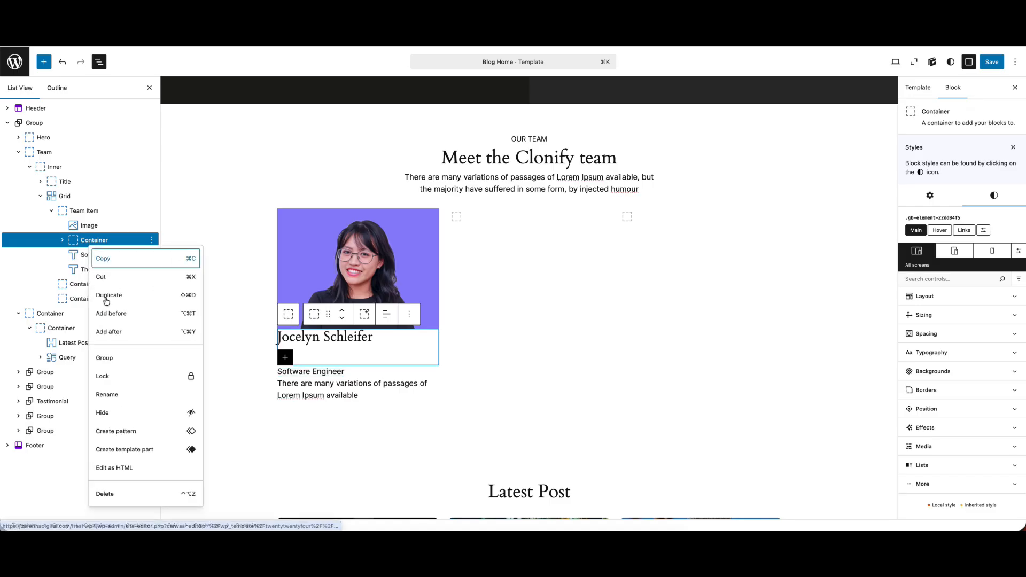
click(127, 394)
text(Desc)
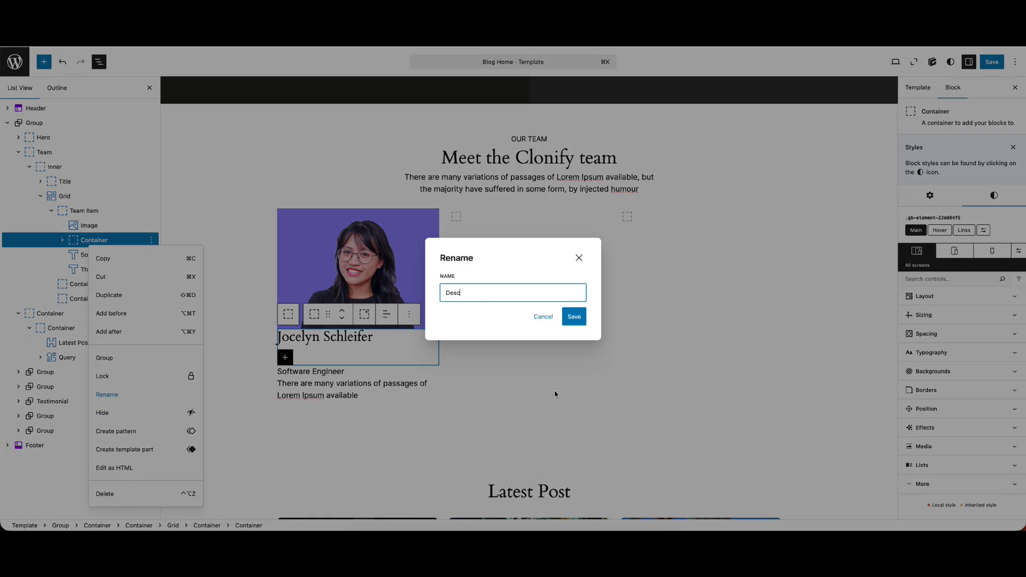
click(574, 317)
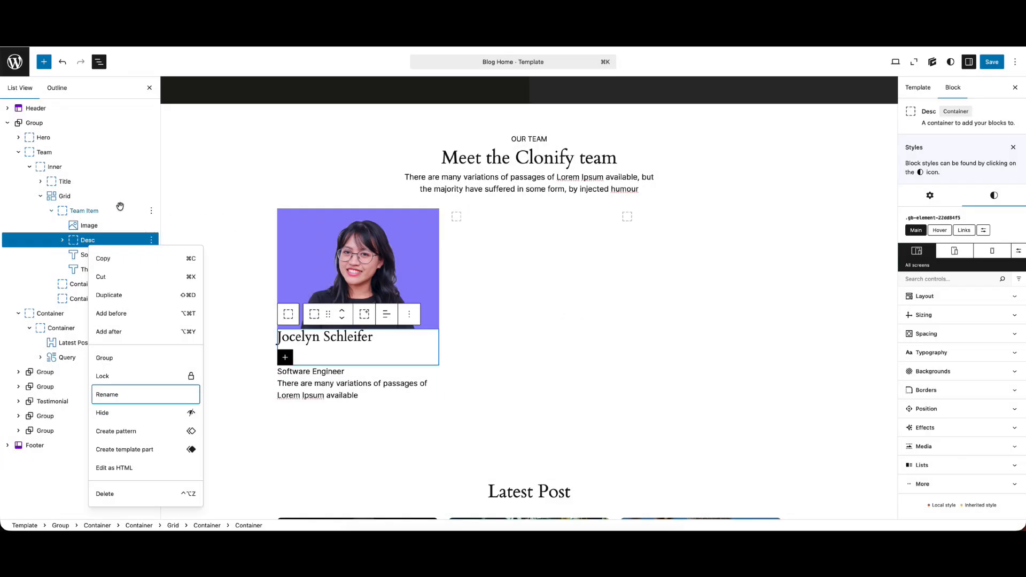
Move the job title and description texts into the Desc container below the name heading and save the template
click(64, 241)
click(92, 270)
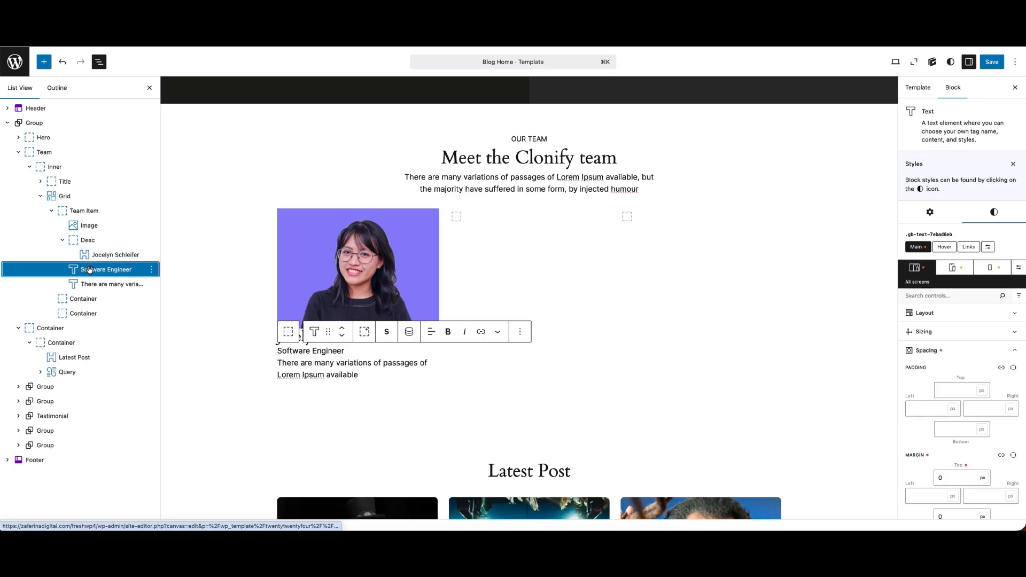
drag(88, 268, 98, 268)
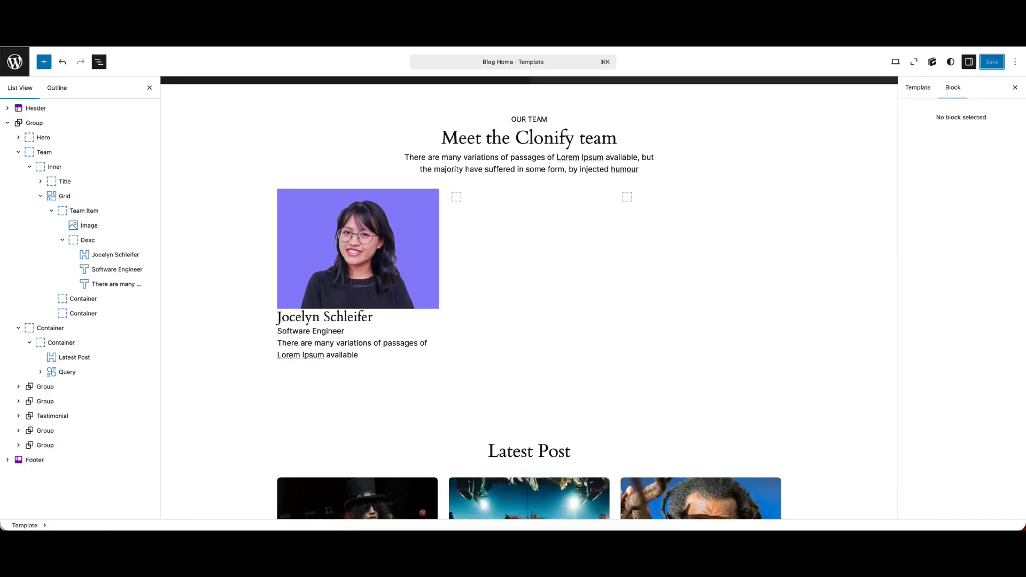
Add a GenerateBlocks Button block below the card description and wrap it in its own container
scroll(364, 366, down, 1)
click(363, 341)
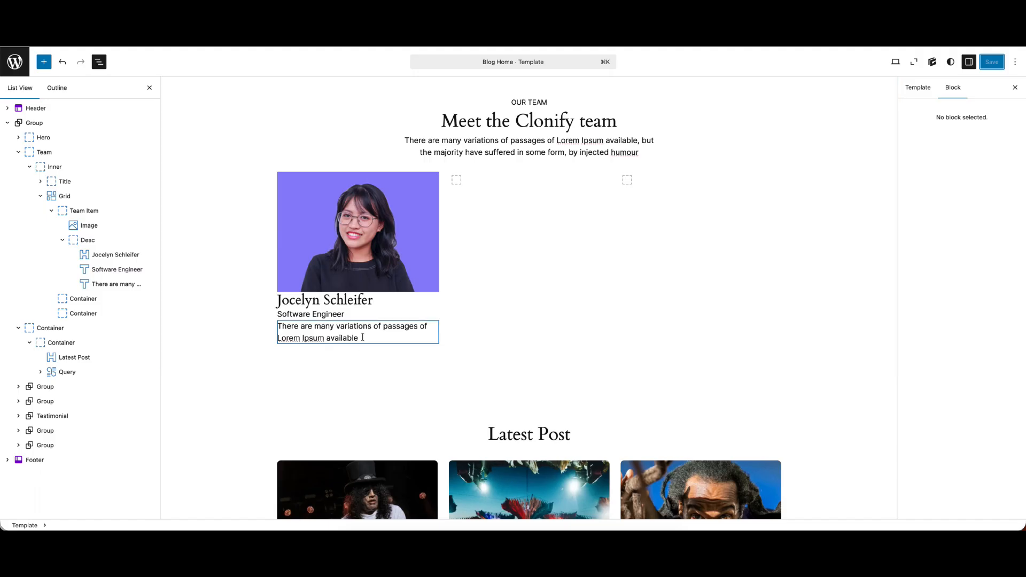
key(Return)
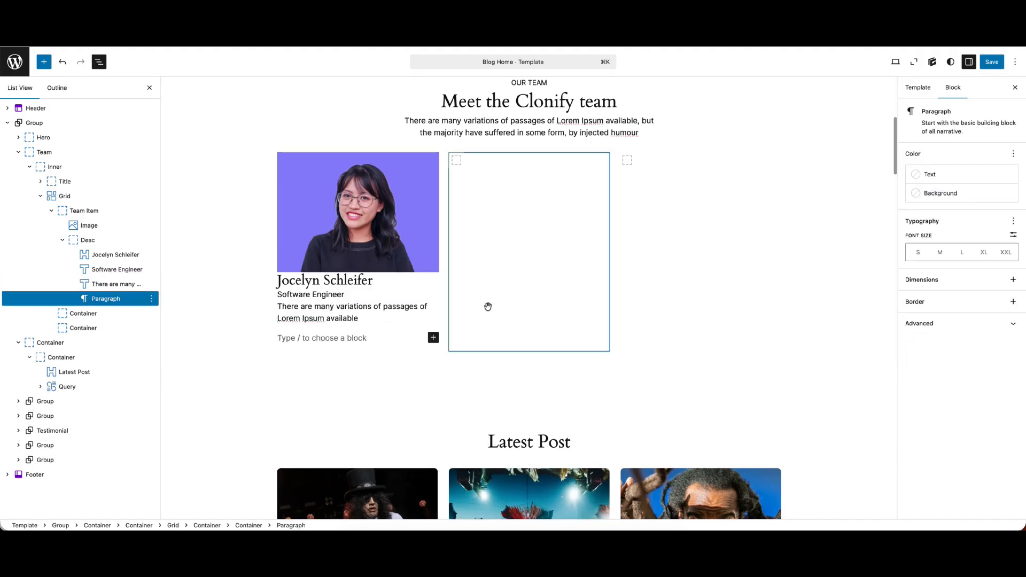
click(433, 338)
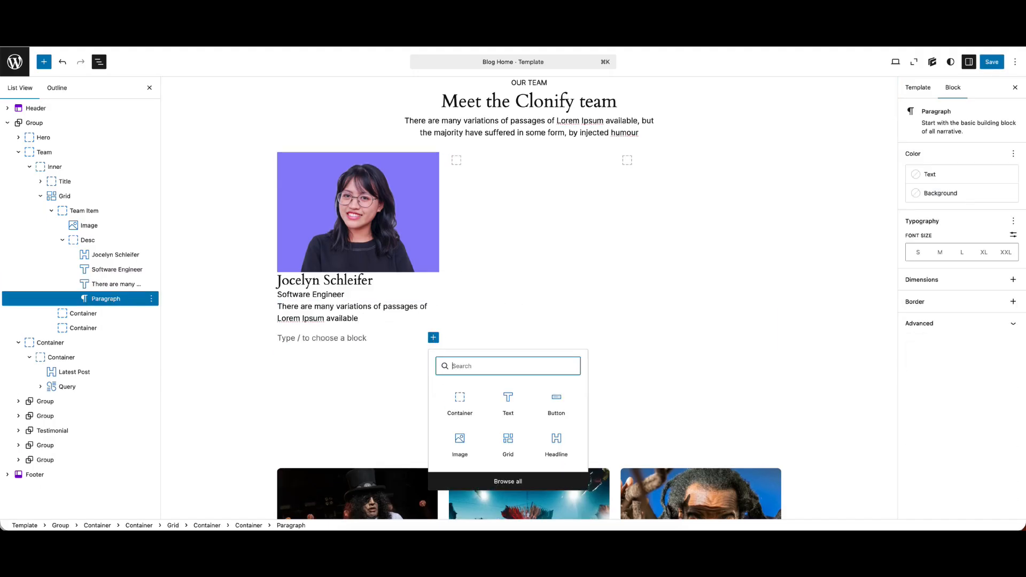
text(but)
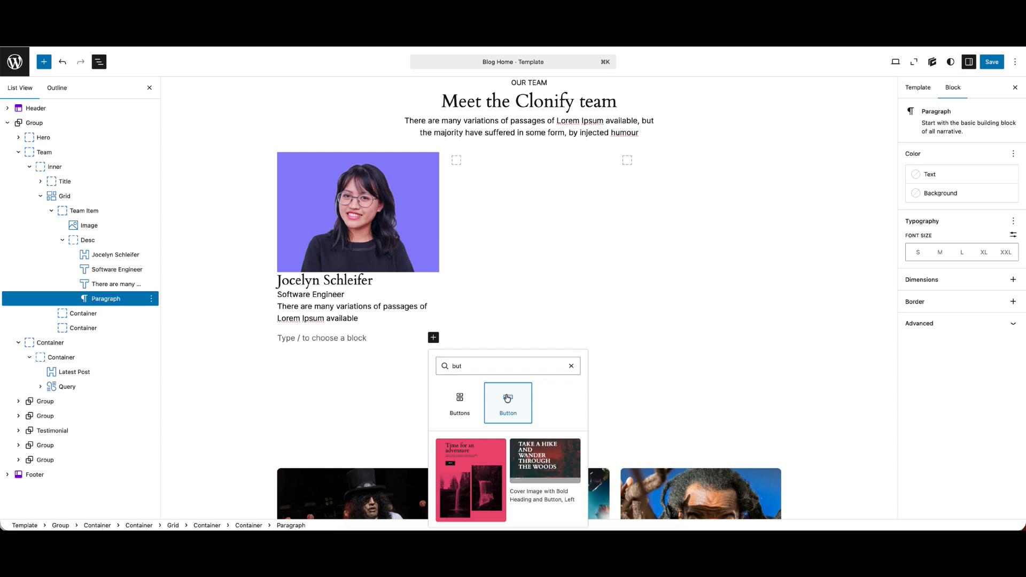
click(508, 397)
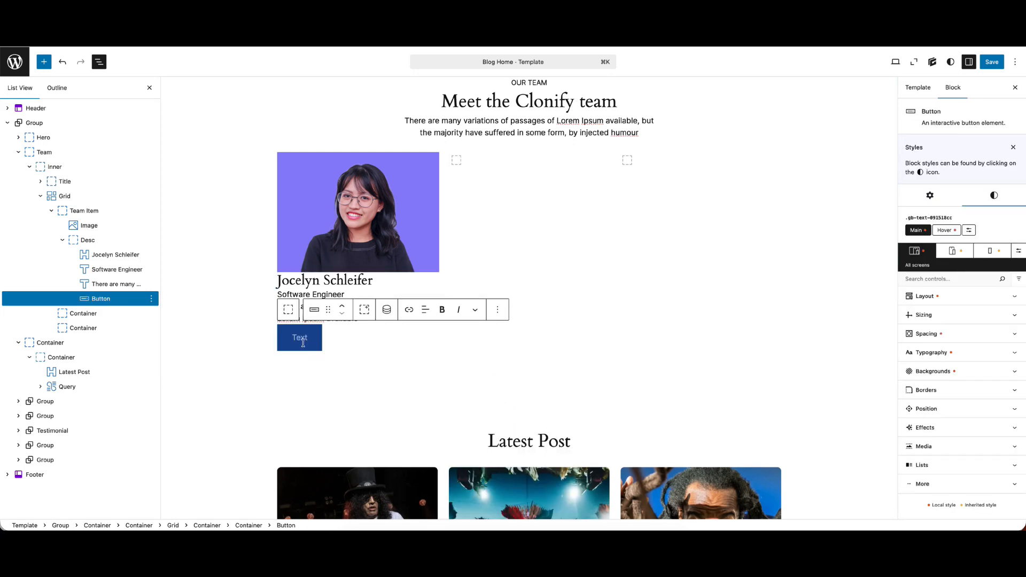
click(360, 313)
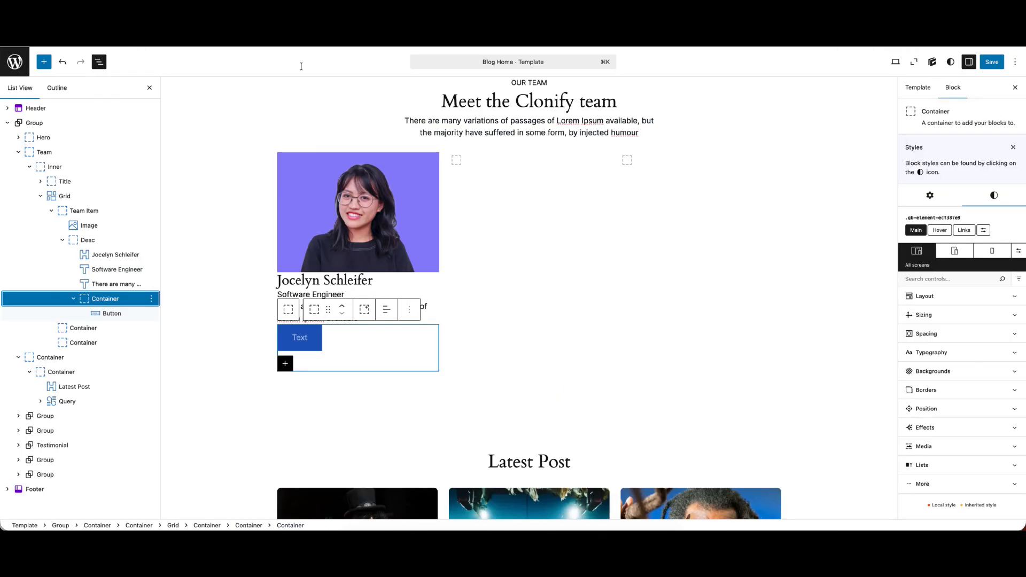
Open the icon library in the settings of the card's new button
click(301, 338)
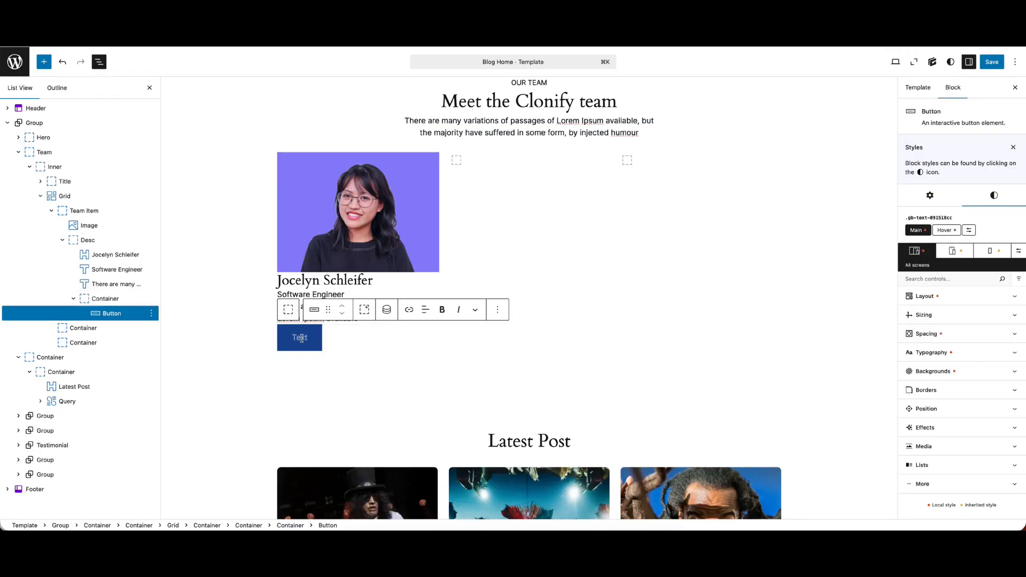
click(930, 196)
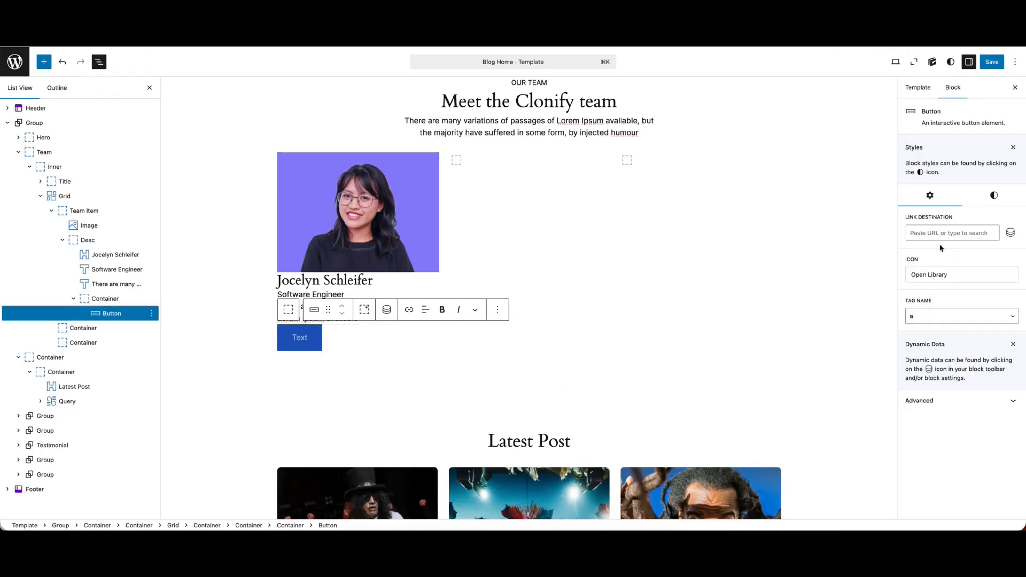
click(936, 275)
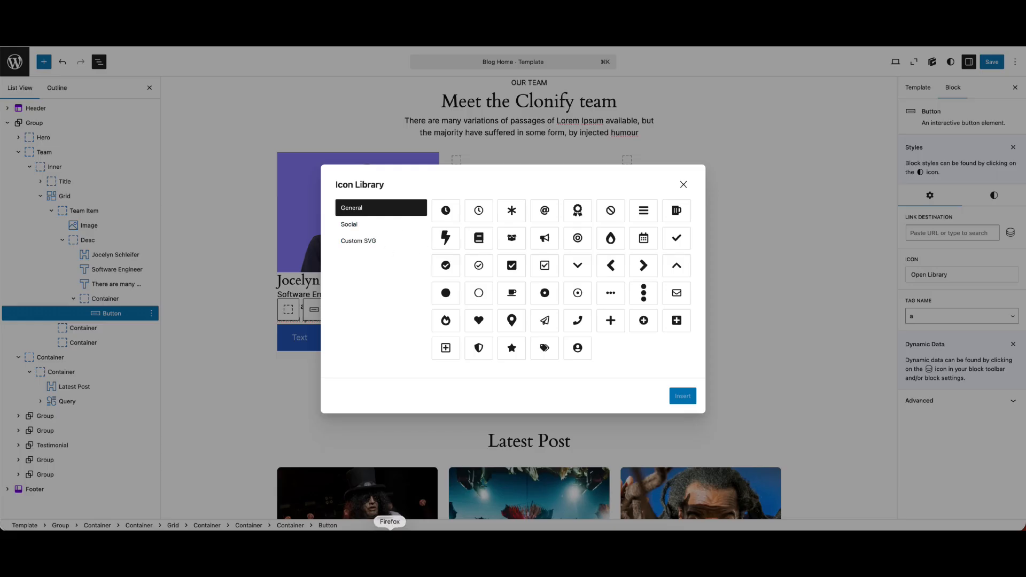
Switch to Bootstrap Icons in Firefox, filter the icons by "face", open the messenger icon and copy its SVG code
click(389, 544)
scroll(636, 179, down, 3)
scroll(632, 231, up, 3)
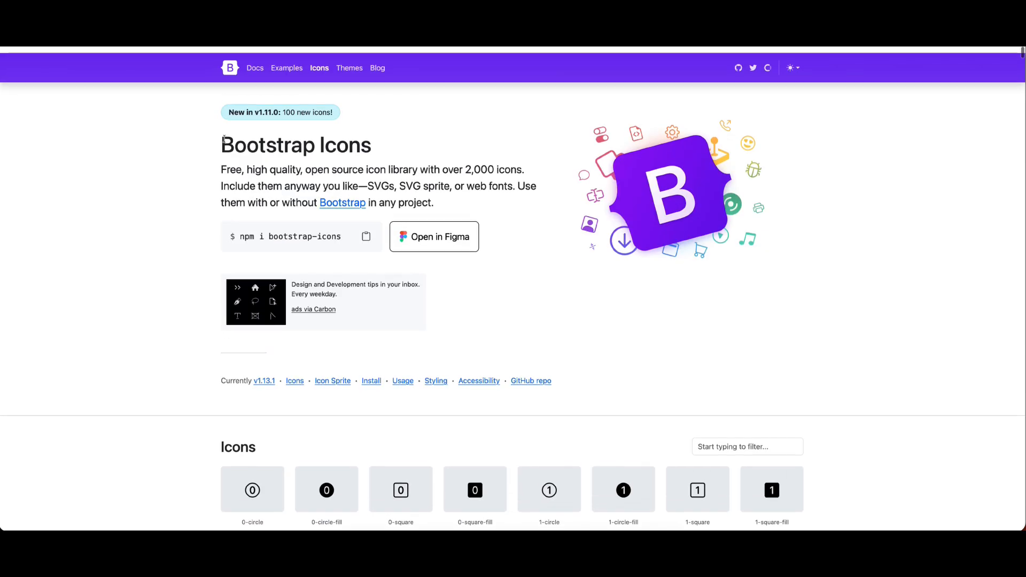
scroll(753, 419, down, 5)
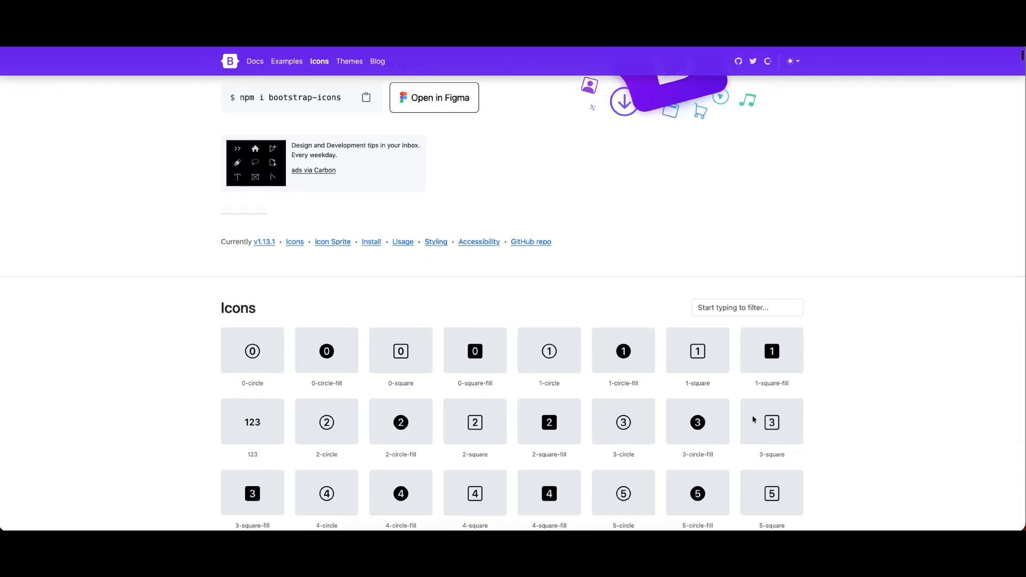
scroll(748, 347, up, 1)
click(732, 253)
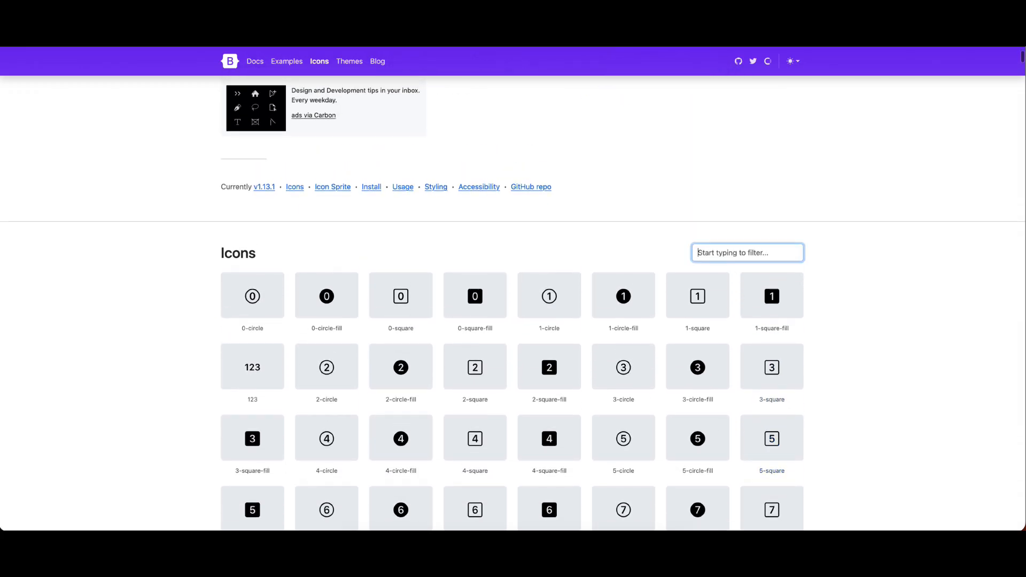
text(fae)
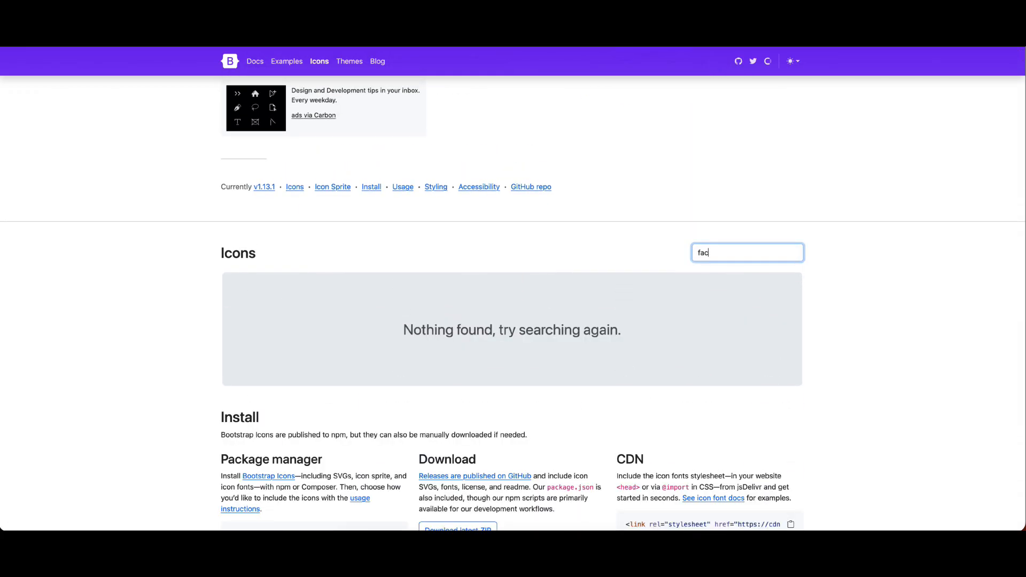
text(e)
click(313, 302)
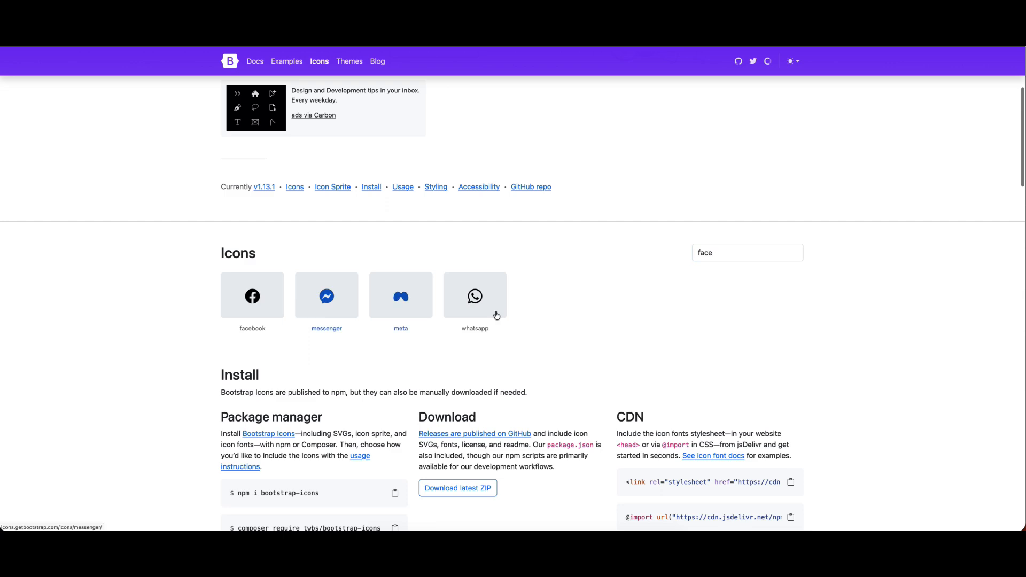
scroll(866, 387, down, 2)
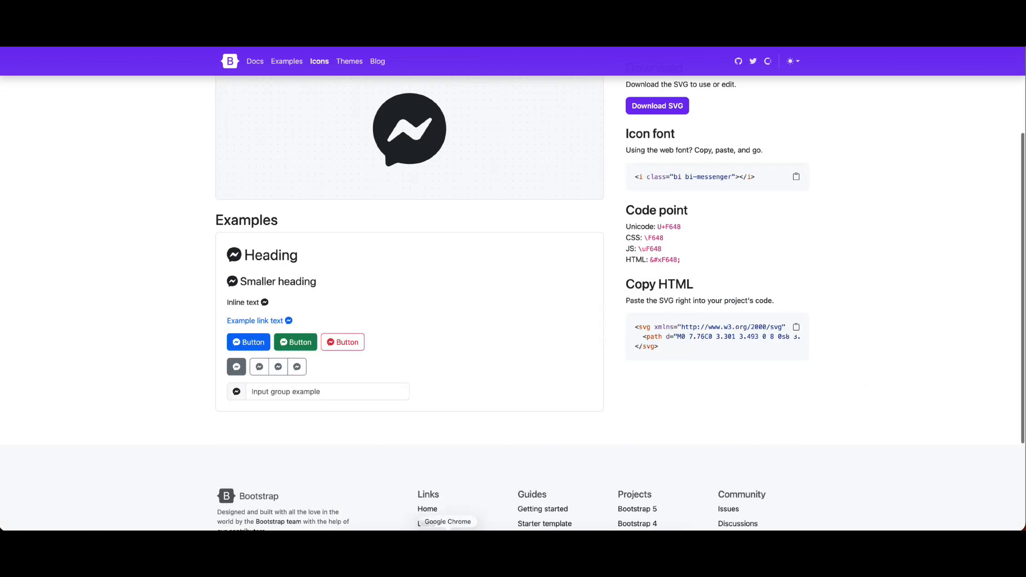
Back in Chrome, insert the copied messenger SVG as the button's custom icon and show the icon by itself
click(448, 540)
click(353, 241)
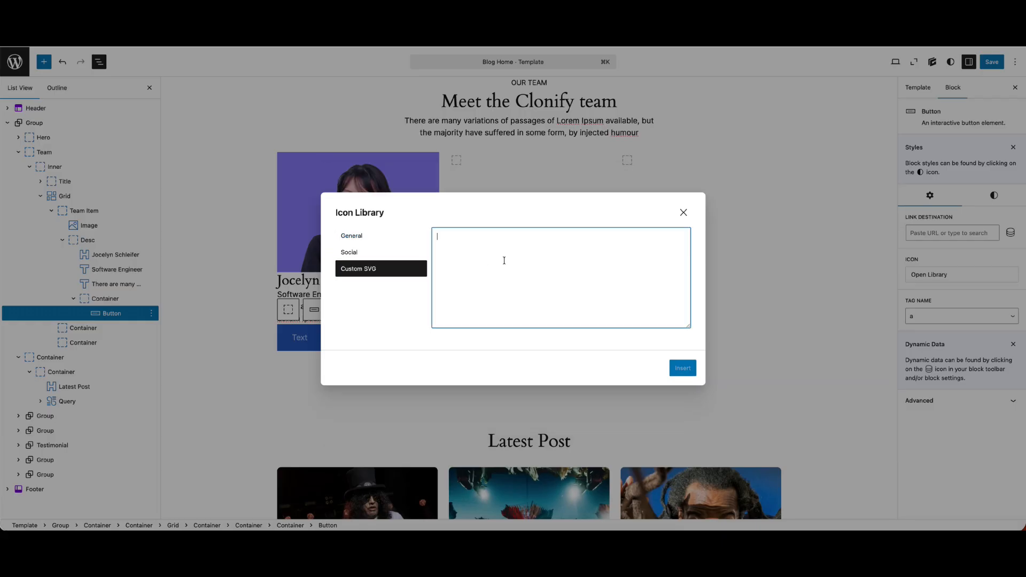
text(<svg xmlns="http://www.w3.org/2000/svg" width="16" height="16" fill="currentColor" class="bi bi-messenger" viewBox="0 0 16 16">   <path d="M0 7.76C0 3.301 3.493 0 8 0s8 3.301 8 7.76-3.493 7.76-8 7.76c-.81 0-1.586-.107-2.316-.307a.64.64 0 0 0-.427.03l-1.588.702a.64.64 0 0 1-.898-.566l-.044-1.423a.64.64 0 0 0-.215-.456C.956 12.108 0 10.092 0 7.76m5.546-1.459-2.35 3.728c-.225.358.214.761.551.506l2.525-1.916a.48.48 0 0 1 .578-.002l1.869 1.402a1.2 1.2 0 0 0 1.735-.32l2.35-3.728c.226-.358-.214-.761-.551-.506L9.728 7.381a.48.48 0 0 1-.578.002L7.281 5.98a1.2 1.2 0 0 0-1.735.32z"/> </svg>)
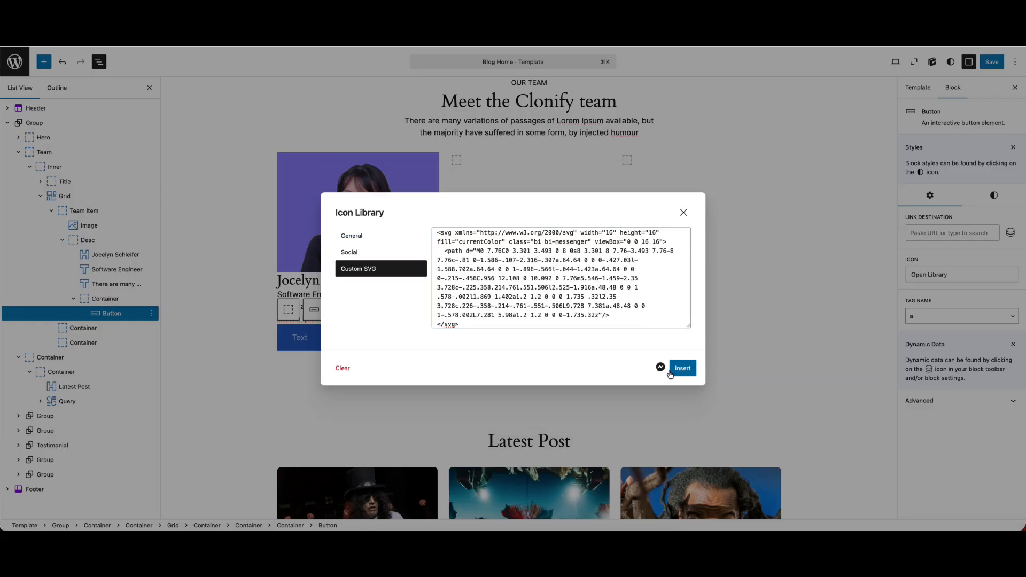
click(683, 368)
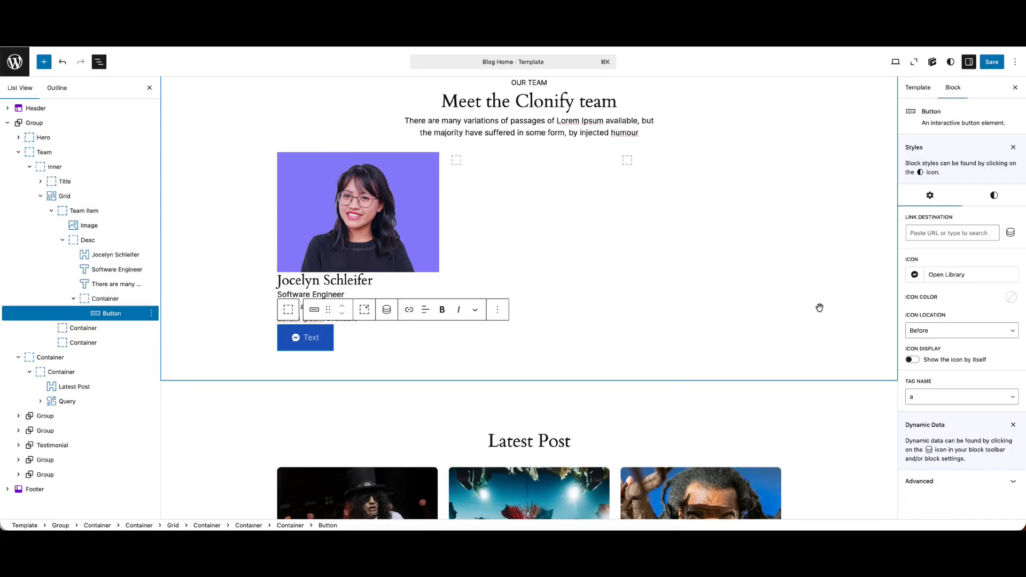
click(915, 361)
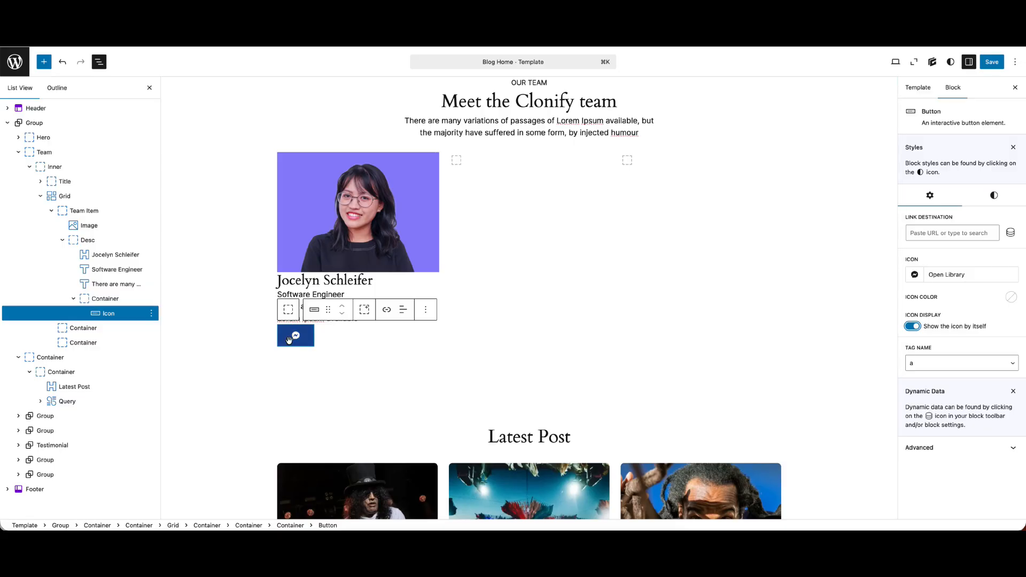
Set the icon button's background color to #F2F4F7
click(994, 196)
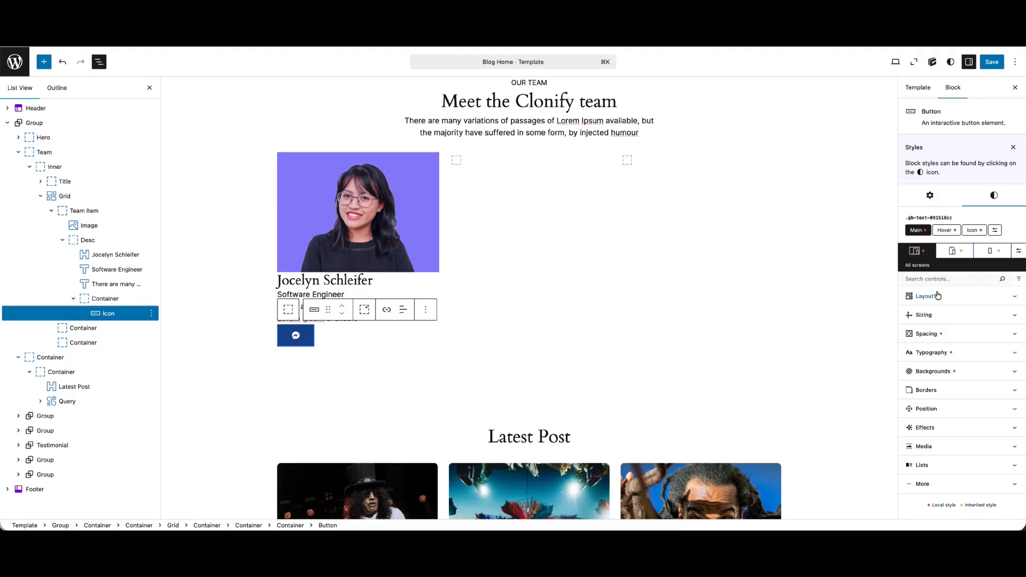
click(944, 370)
click(912, 420)
triple_click(860, 374)
text(#F2F4F7)
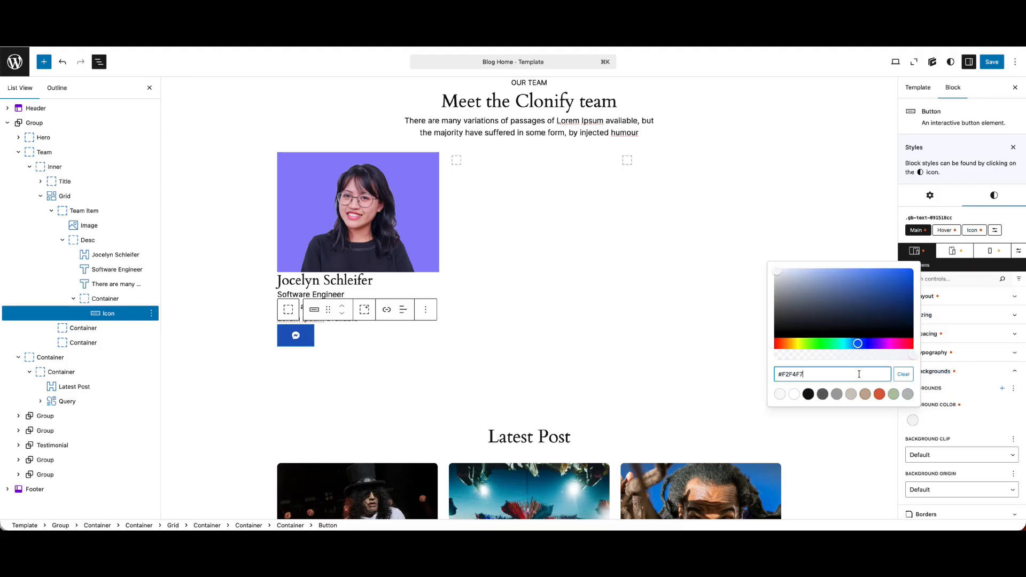
Set the icon button's text color to the black contrast preset from the theme palette
click(957, 383)
click(941, 352)
click(913, 385)
click(808, 360)
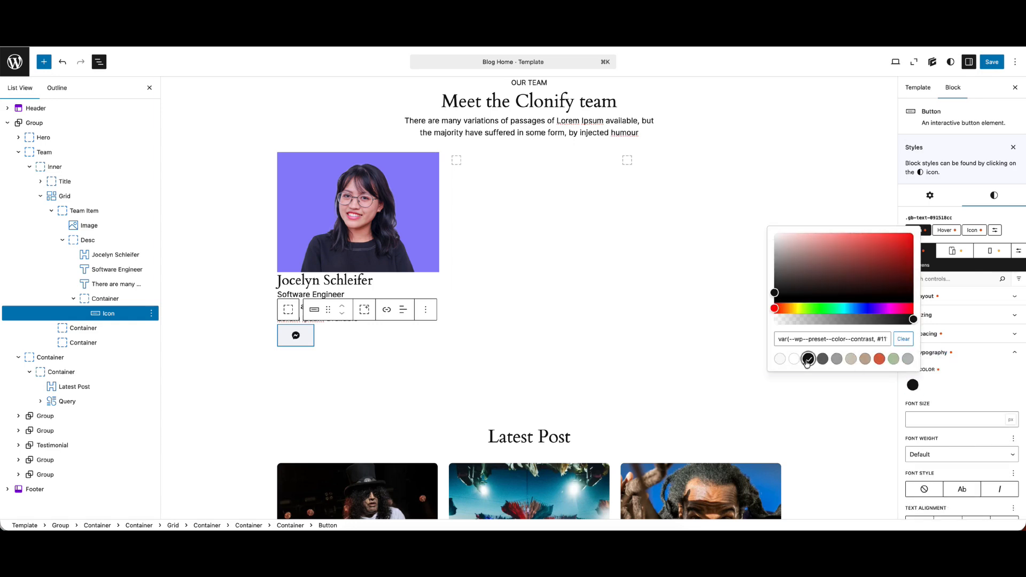
click(996, 387)
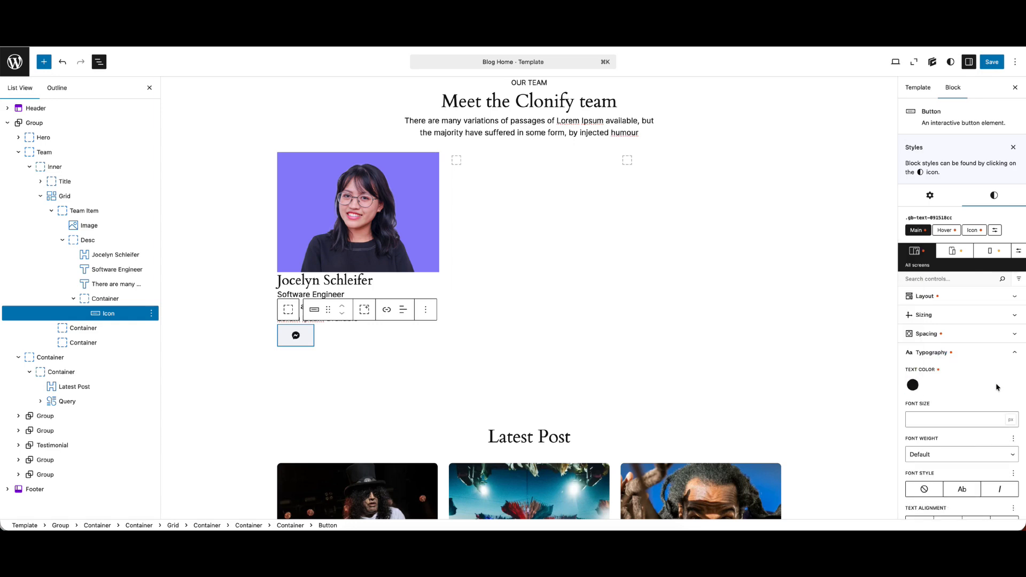
Set the icon button's width and height to 36 px each
click(936, 315)
click(927, 346)
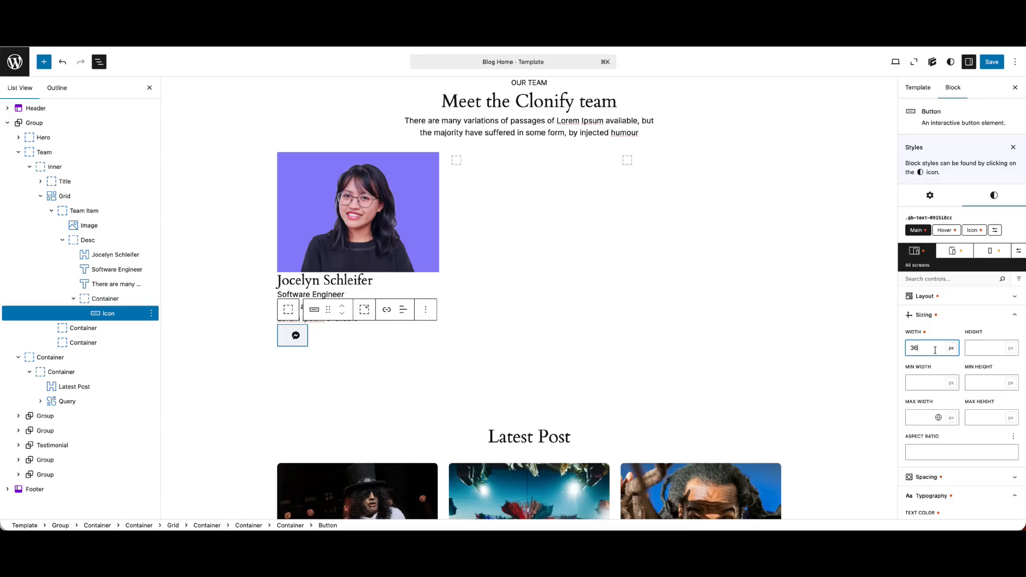
click(976, 349)
text(36)
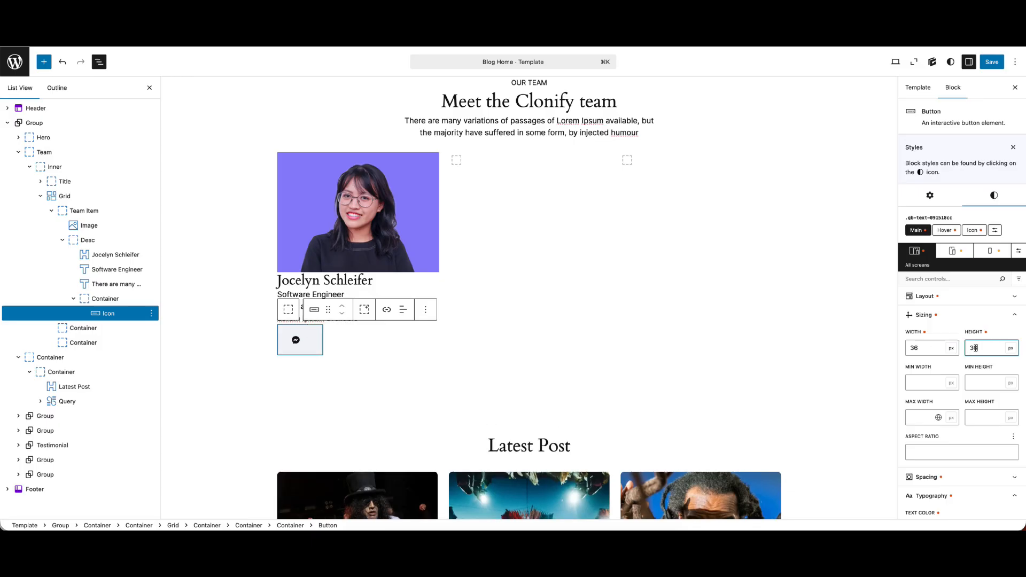
click(932, 314)
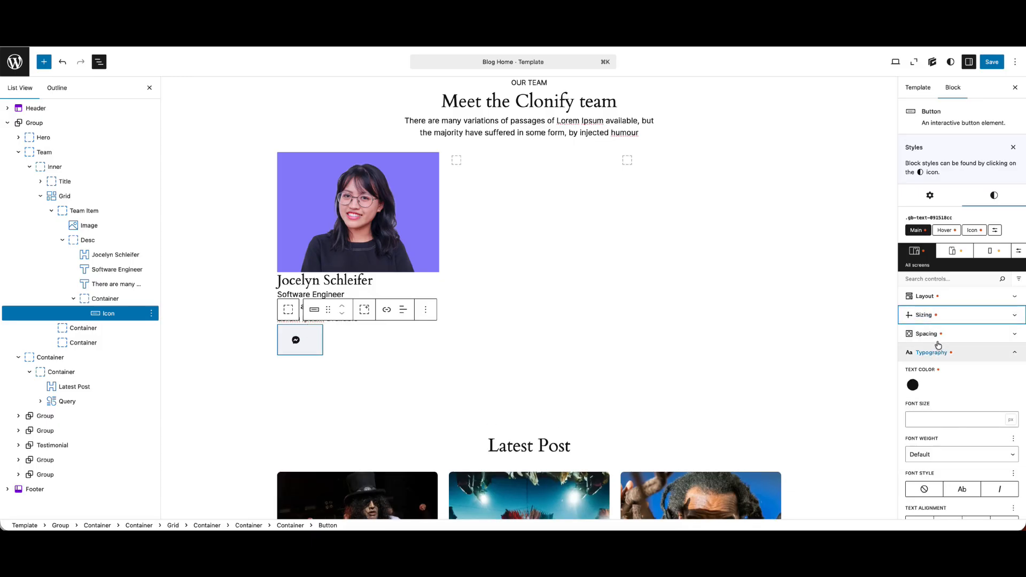
Link the icon button's padding across all sides, clear its value, and reopen the sizing settings
click(936, 334)
click(1001, 352)
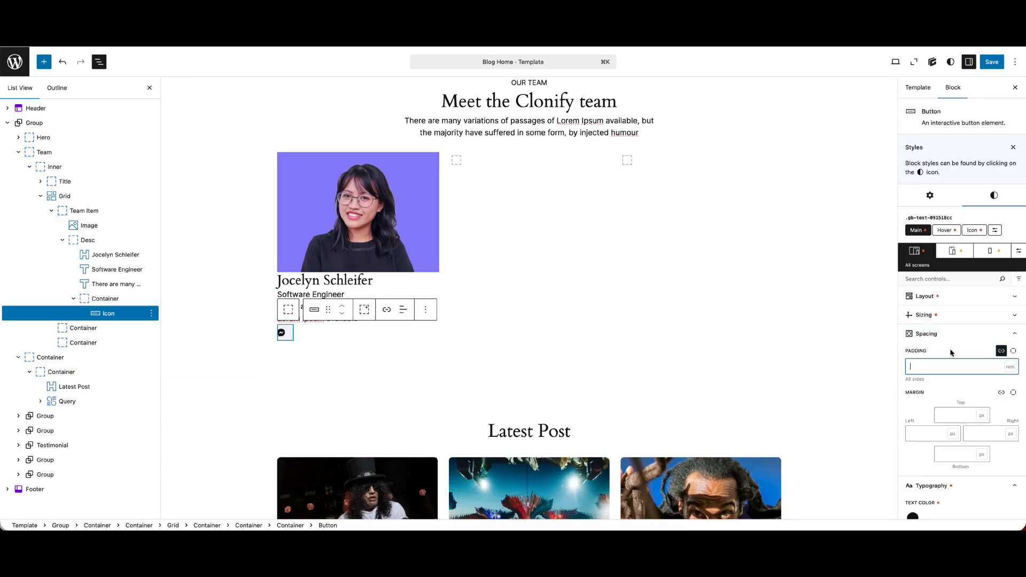
click(938, 314)
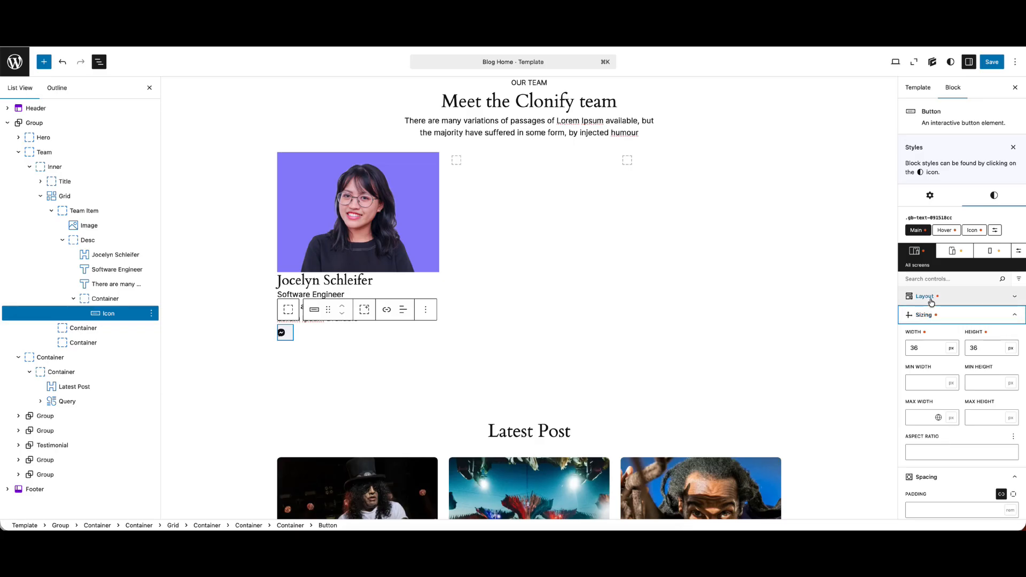
Set the icon button's display to Flex and its justify content to center
click(925, 296)
click(930, 326)
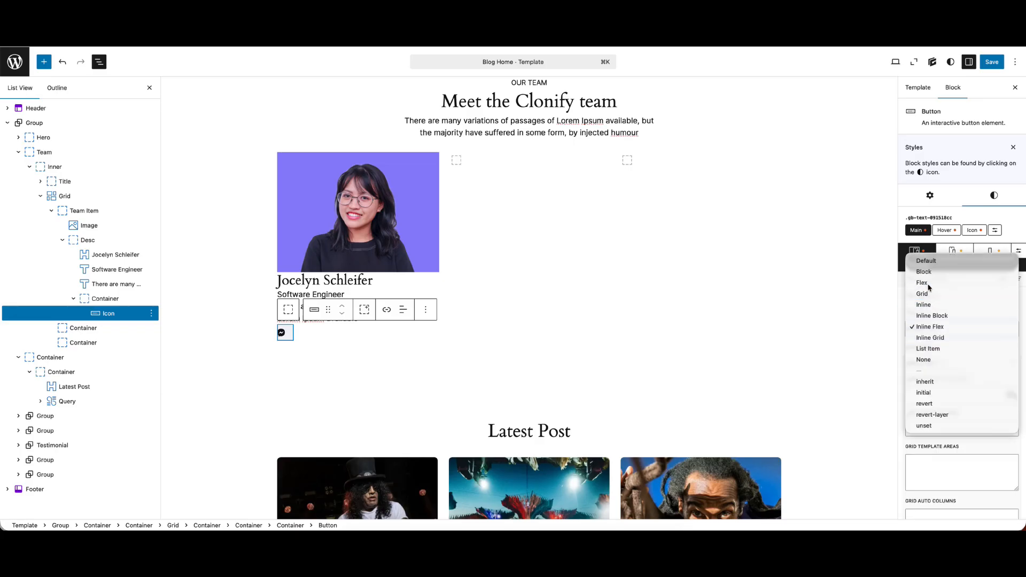
click(923, 283)
click(931, 348)
click(939, 415)
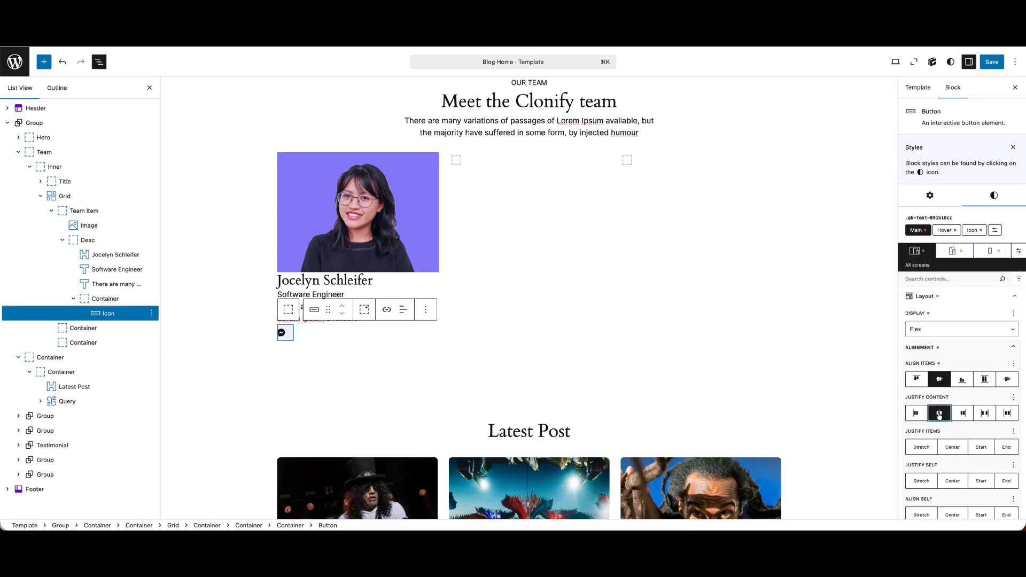
Link the icon button's border radius across all corners, set it to 50 px, and save the template
click(925, 296)
click(936, 320)
click(934, 334)
click(935, 350)
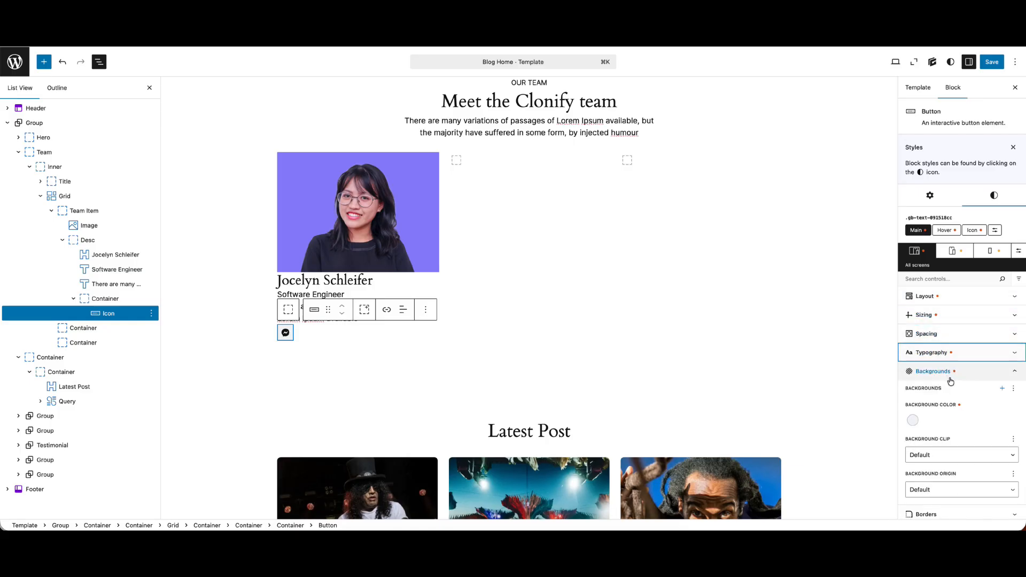
scroll(949, 381, down, 2)
click(949, 392)
scroll(950, 391, down, 2)
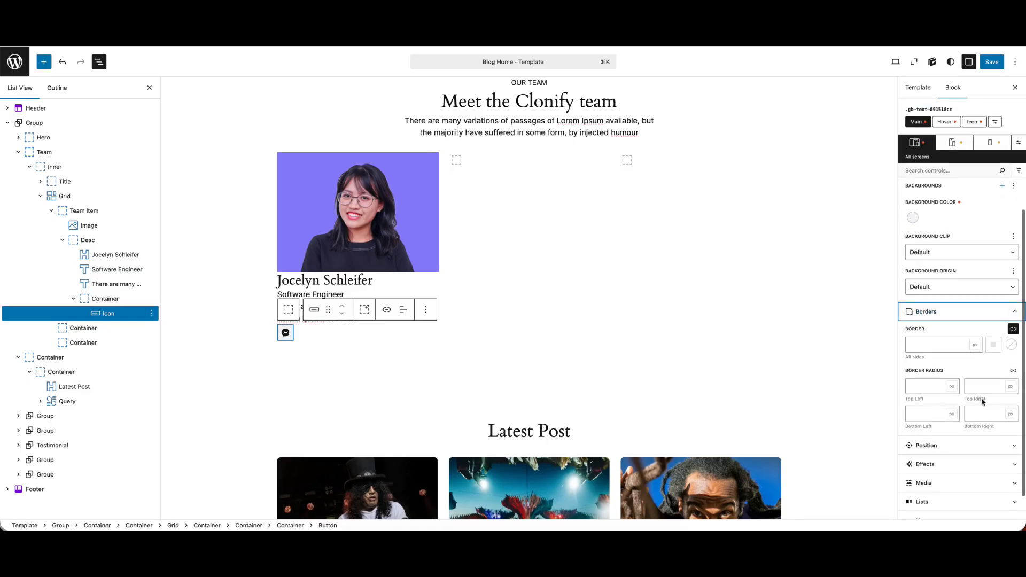
click(1012, 369)
click(942, 385)
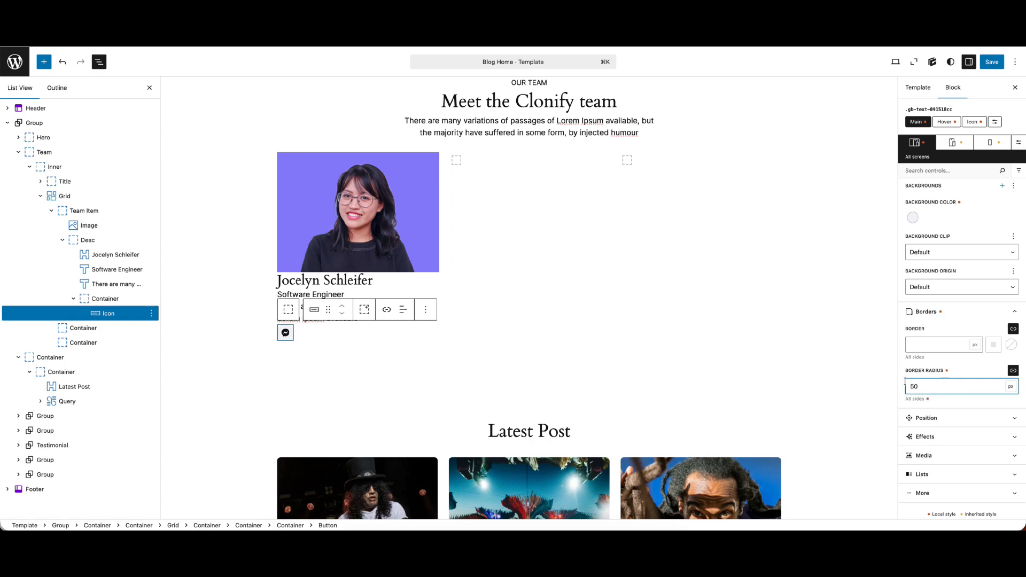
click(992, 61)
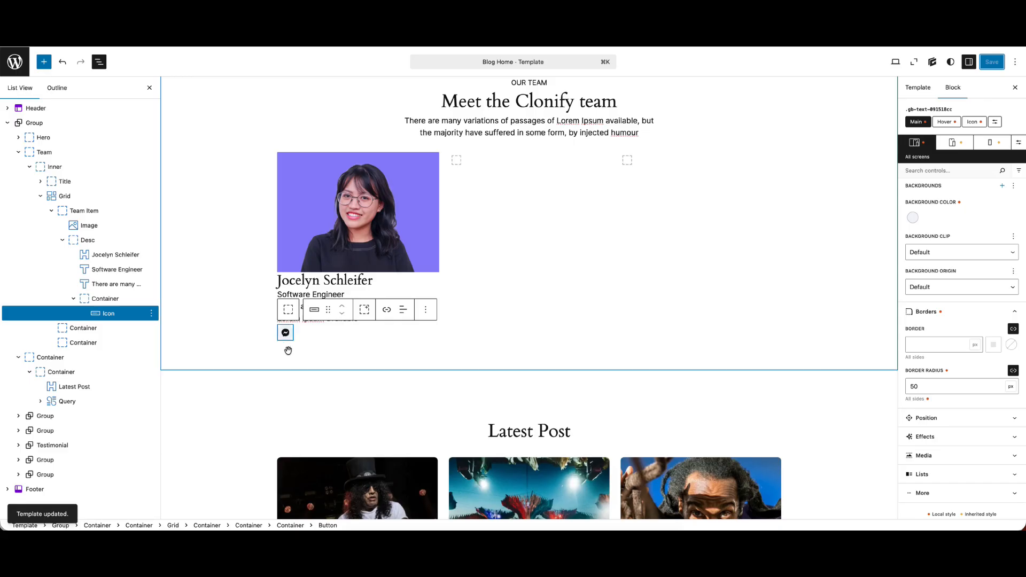
Add a transition effect with a 0.2 s duration to the icon button in the first team card
click(312, 280)
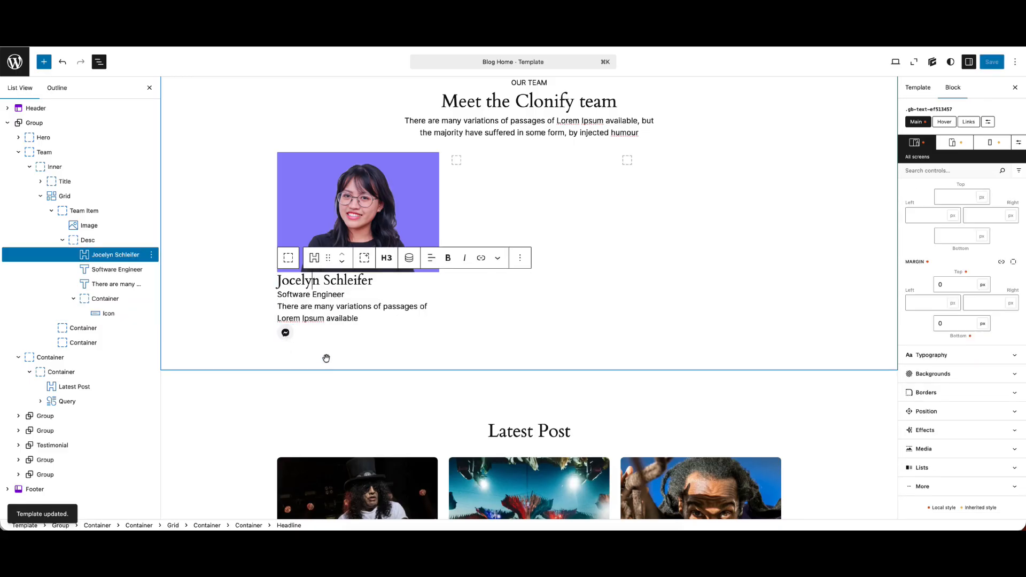
click(112, 313)
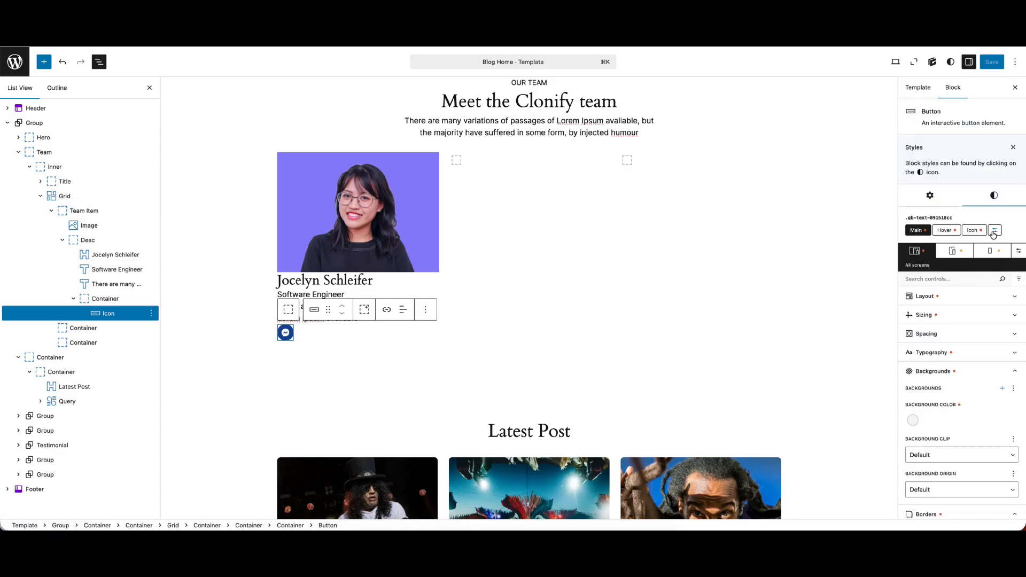
scroll(959, 356, down, 4)
scroll(930, 428, up, 5)
scroll(938, 267, down, 5)
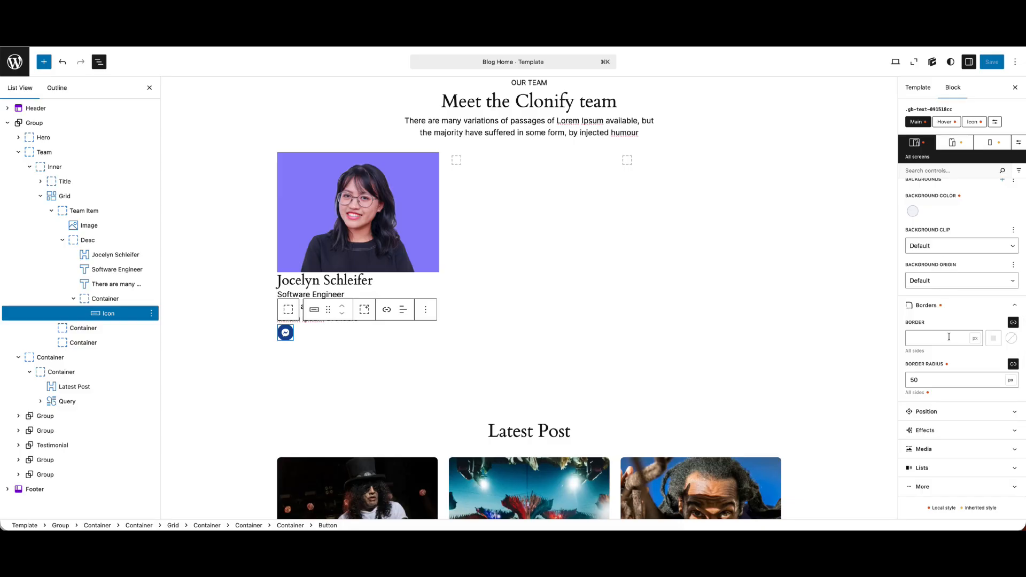
click(943, 431)
click(1002, 464)
scroll(957, 459, down, 1)
double_click(922, 454)
text(0.2)
scroll(941, 462, down, 3)
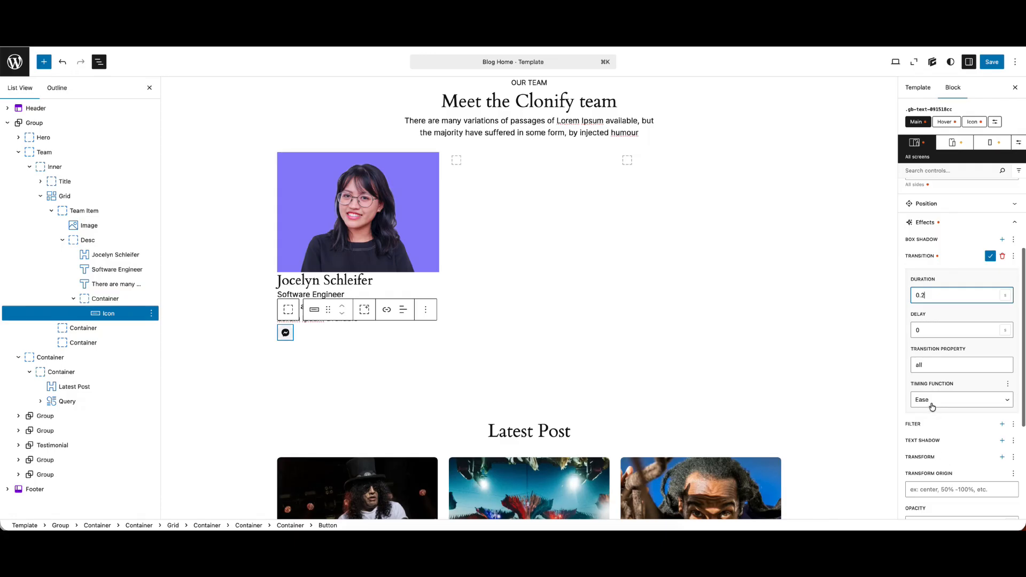
Set the transition's timing function to Ease-in and save the template
click(932, 407)
click(954, 423)
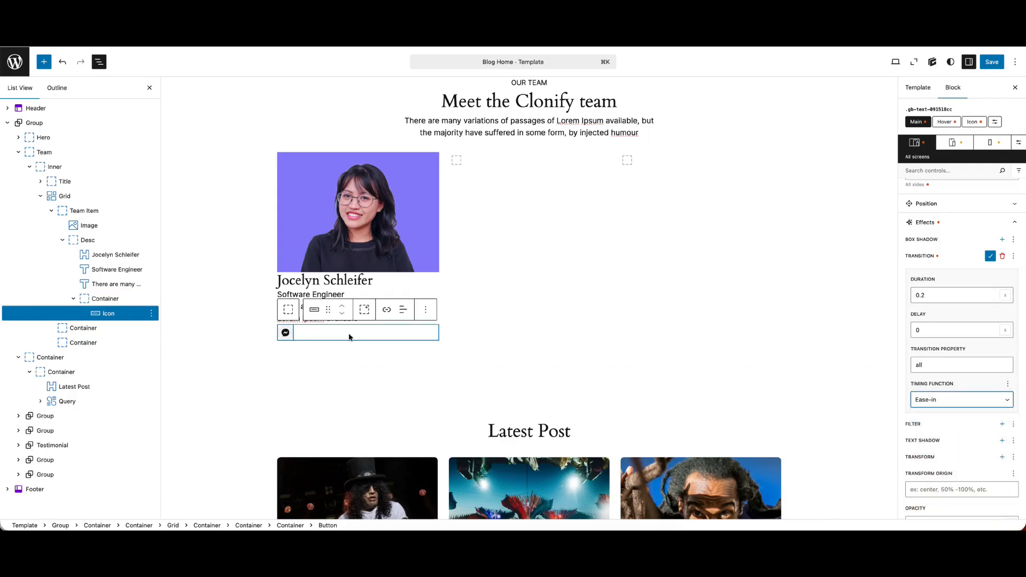
click(988, 63)
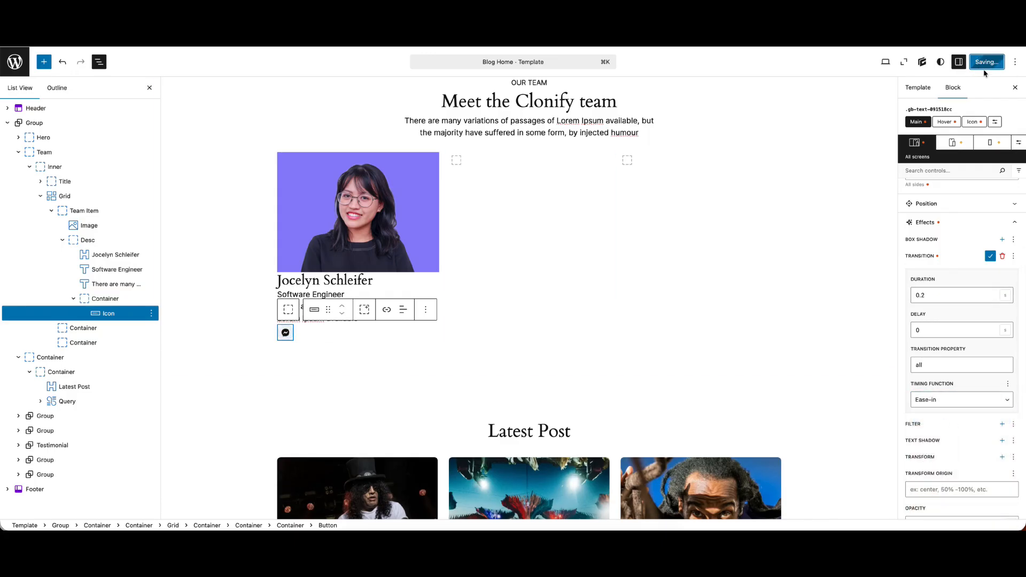
Duplicate the icon button twice so its container holds three social icons
click(151, 313)
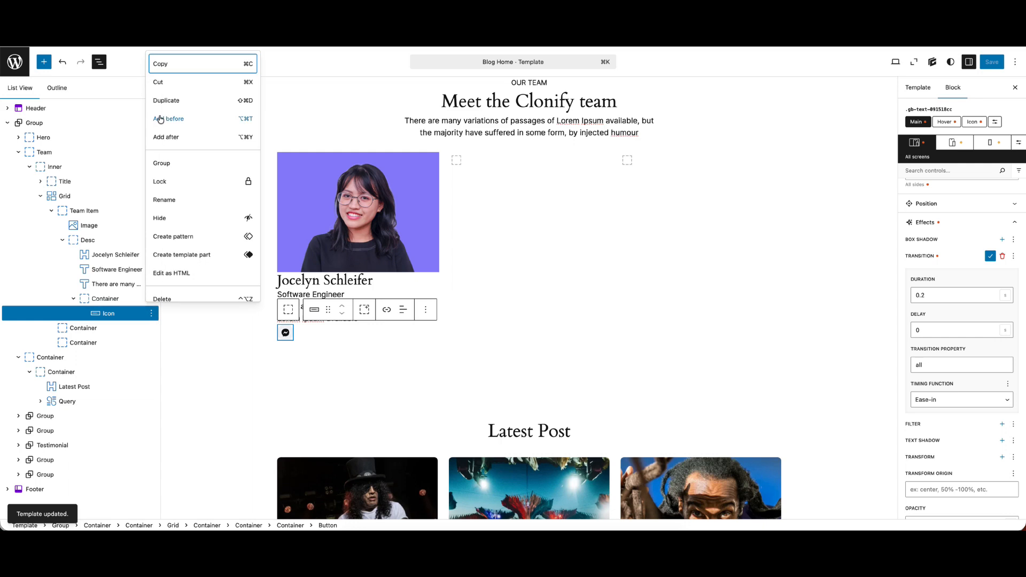
click(161, 118)
click(152, 328)
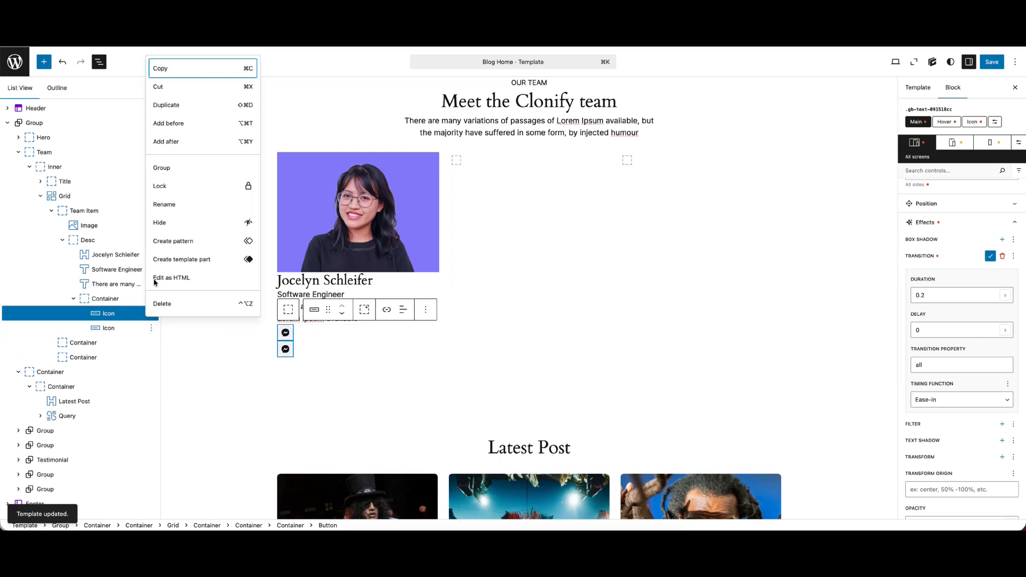
click(169, 119)
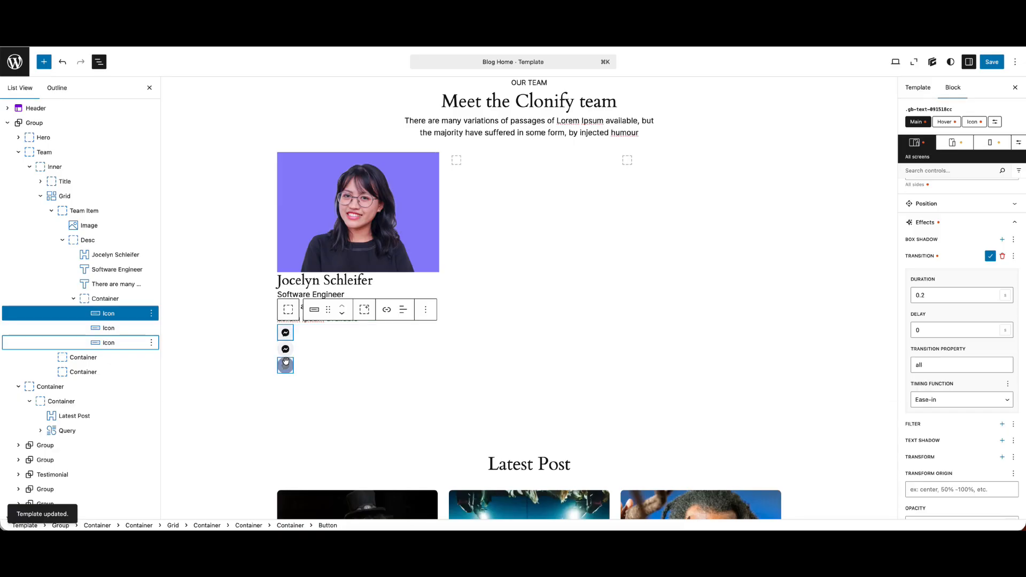
Replace the second button's icon with the Instagram icon from the social icon library
click(285, 349)
click(929, 196)
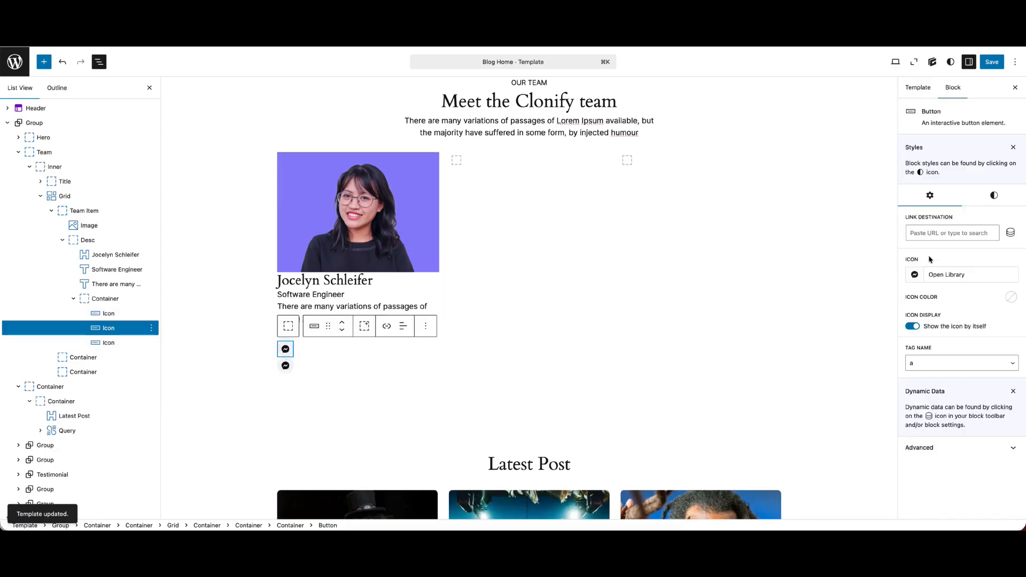
click(941, 275)
click(368, 226)
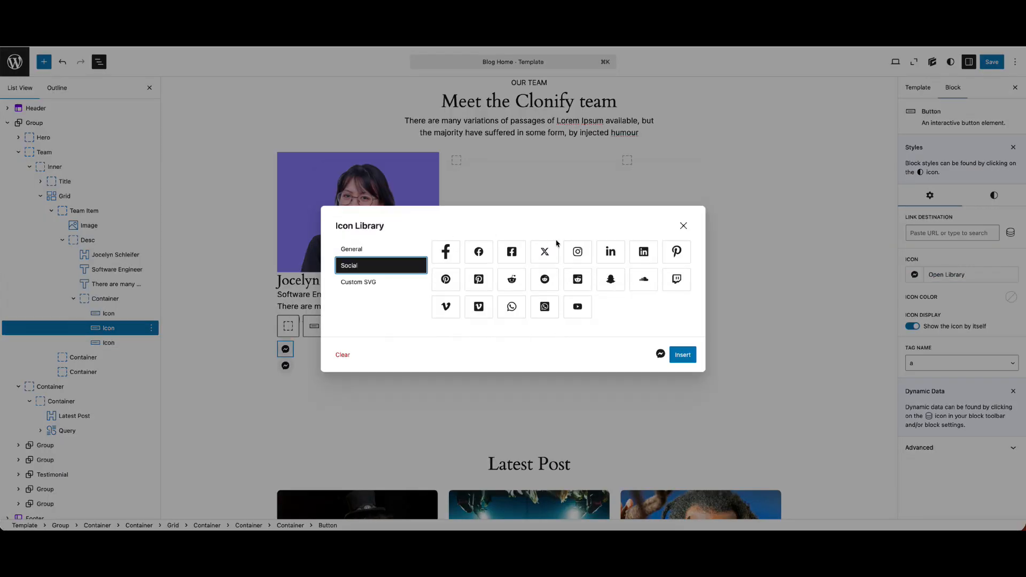
click(577, 251)
click(682, 355)
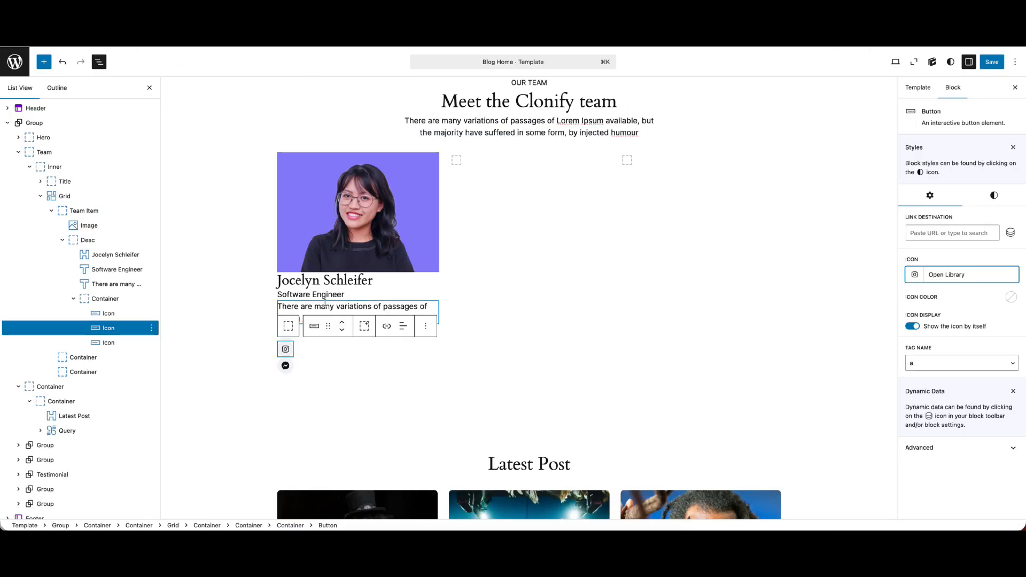
Replace the third button's icon with the X icon from the social icon library
click(285, 366)
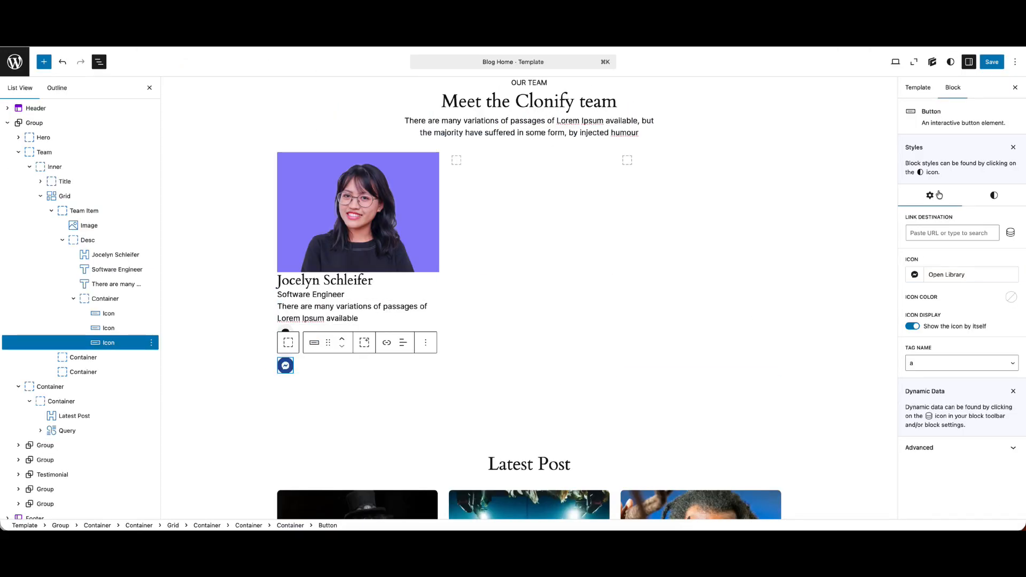
click(946, 276)
click(392, 230)
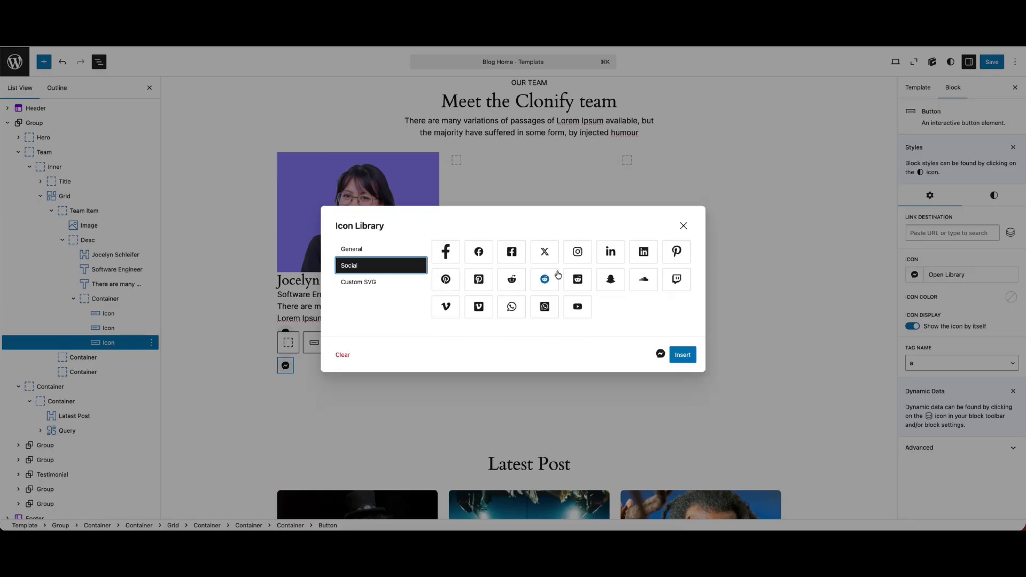
click(544, 251)
click(683, 355)
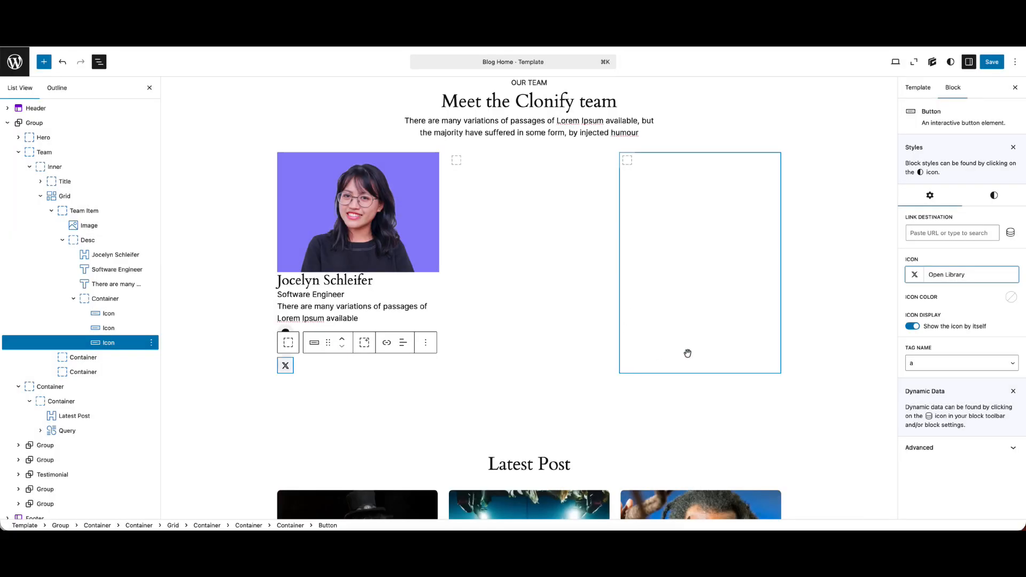
Rename the container that holds the three social icons as Button
click(113, 299)
right_click(114, 300)
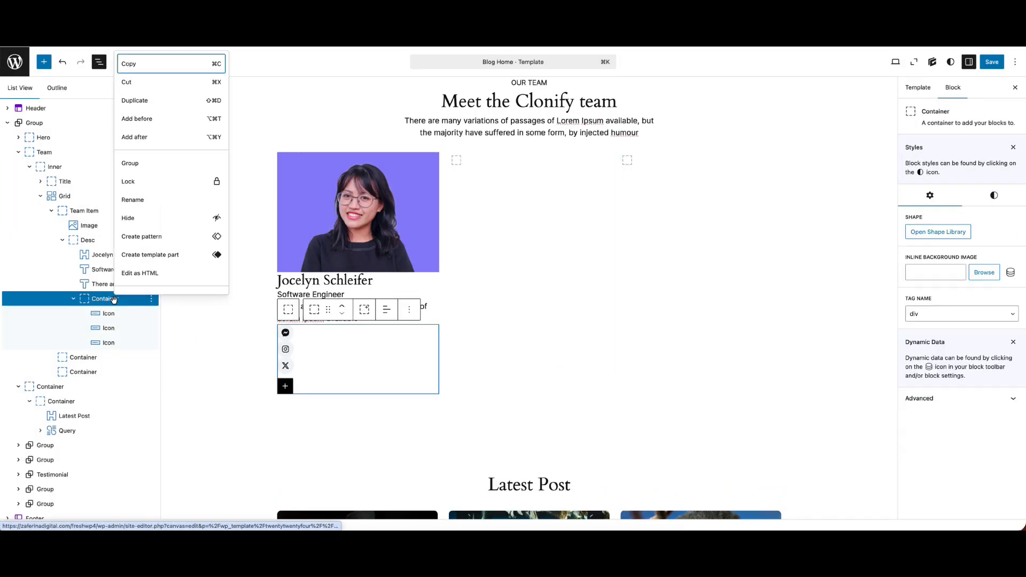
click(137, 200)
text(But)
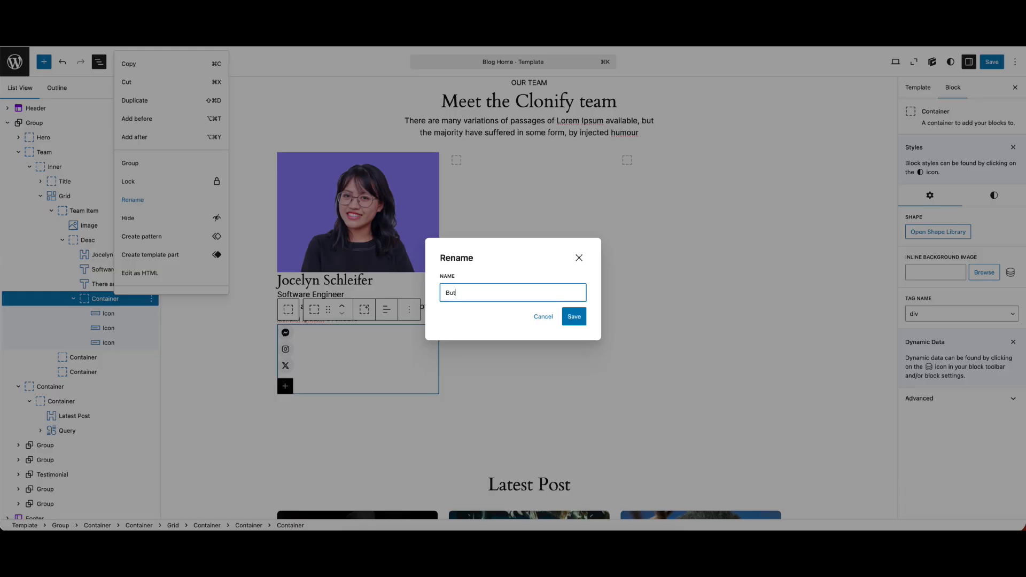
text(ton)
key(Return)
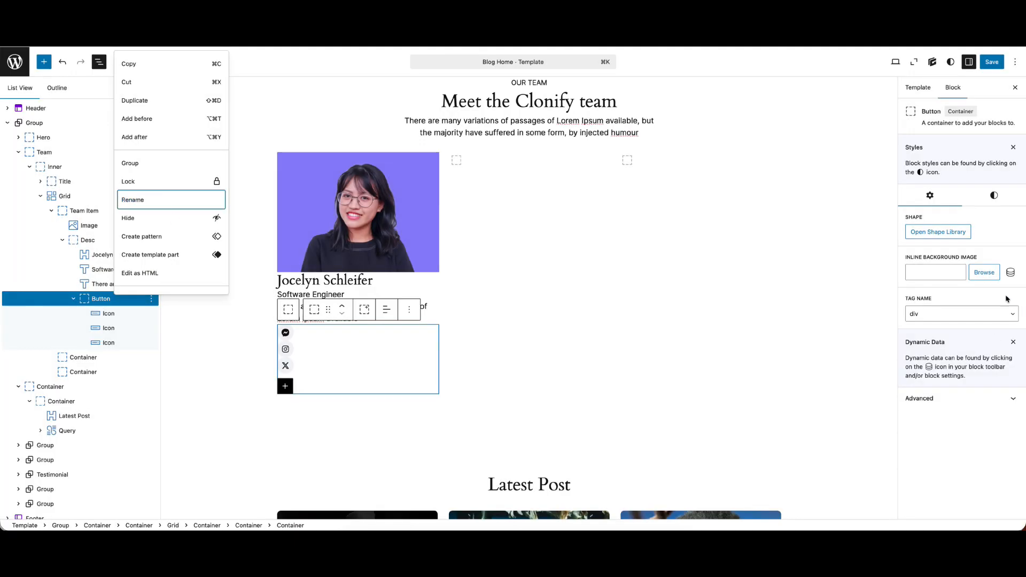
Set the Button container's display to Flex, with align items and justify content both centered
click(994, 196)
click(959, 296)
click(929, 331)
click(924, 349)
click(939, 379)
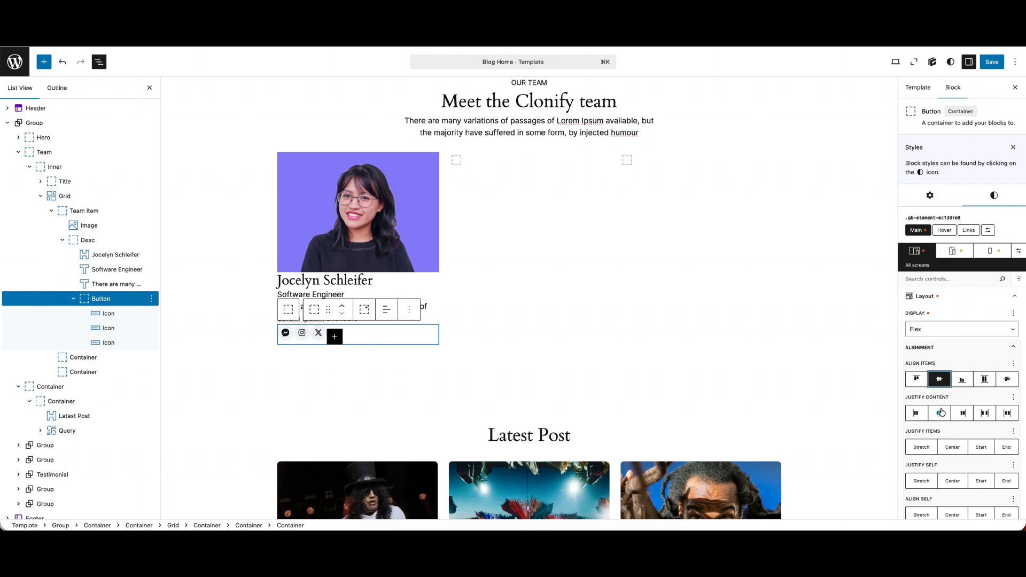
click(940, 414)
Set the column gap between the social icons in the Button container to 10 px
scroll(942, 428, down, 5)
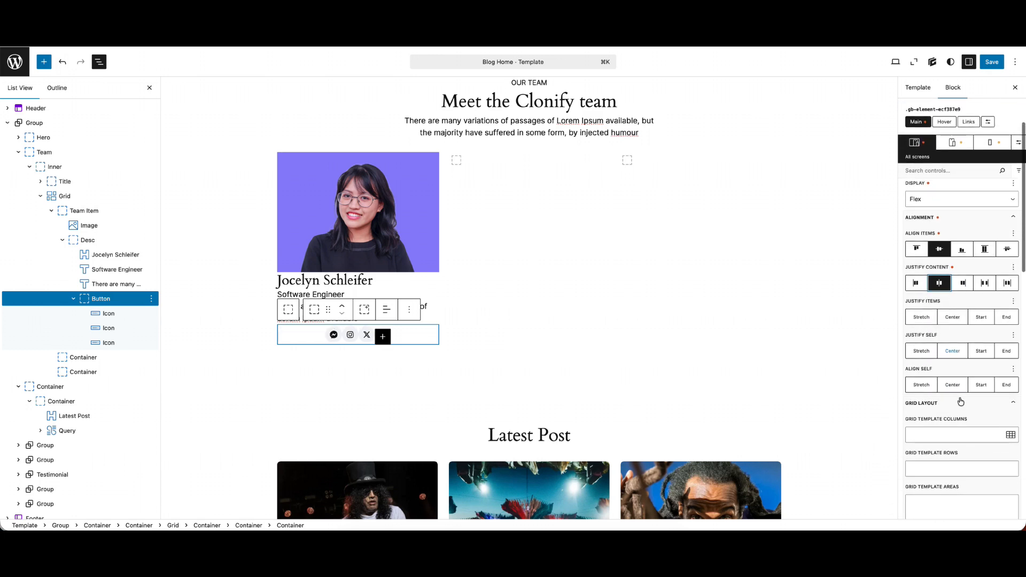
scroll(942, 454, down, 5)
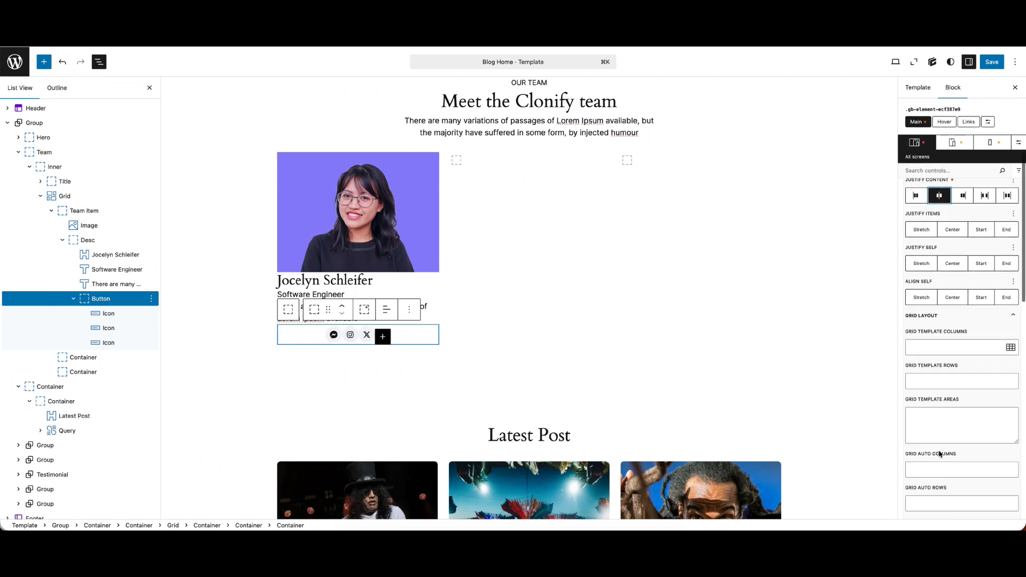
click(923, 466)
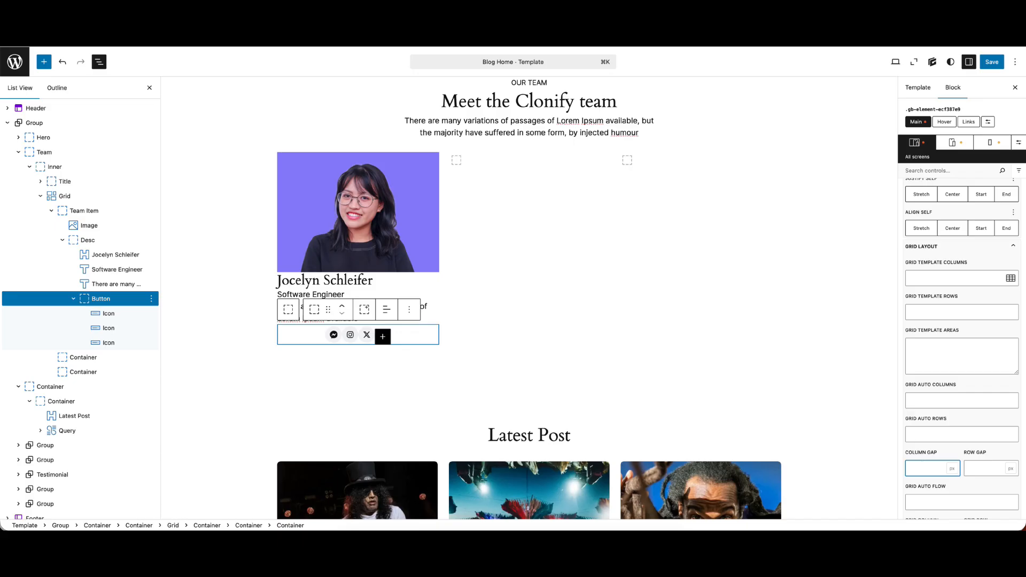
text(10)
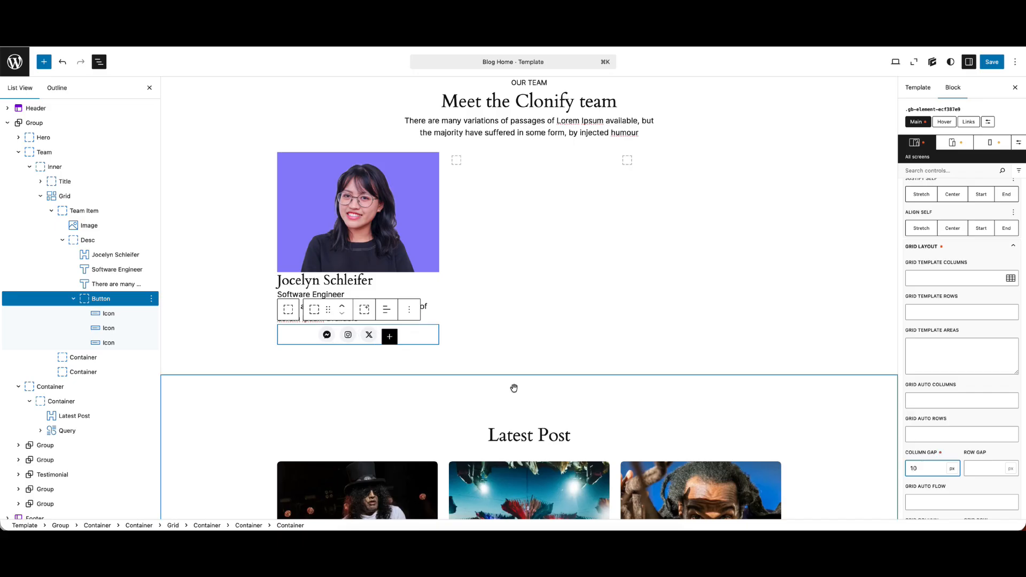
Clear the centered justify content from the Button container and save the template
click(89, 241)
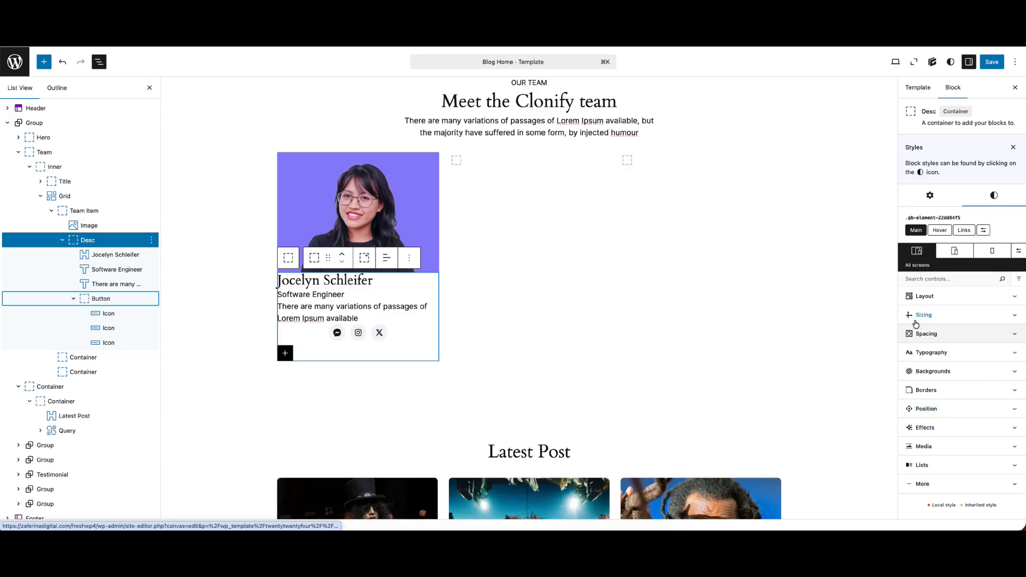
click(129, 299)
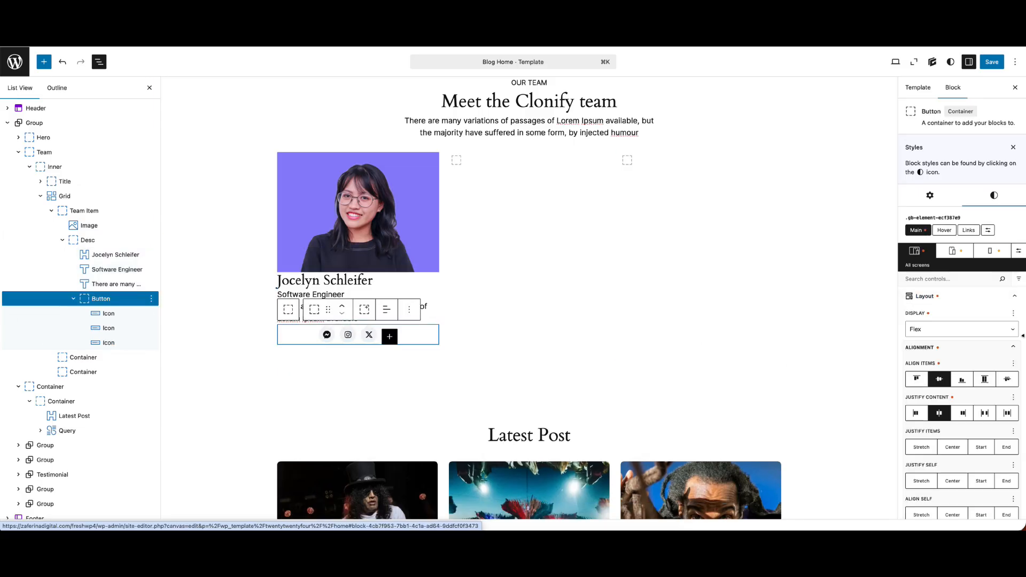
click(939, 413)
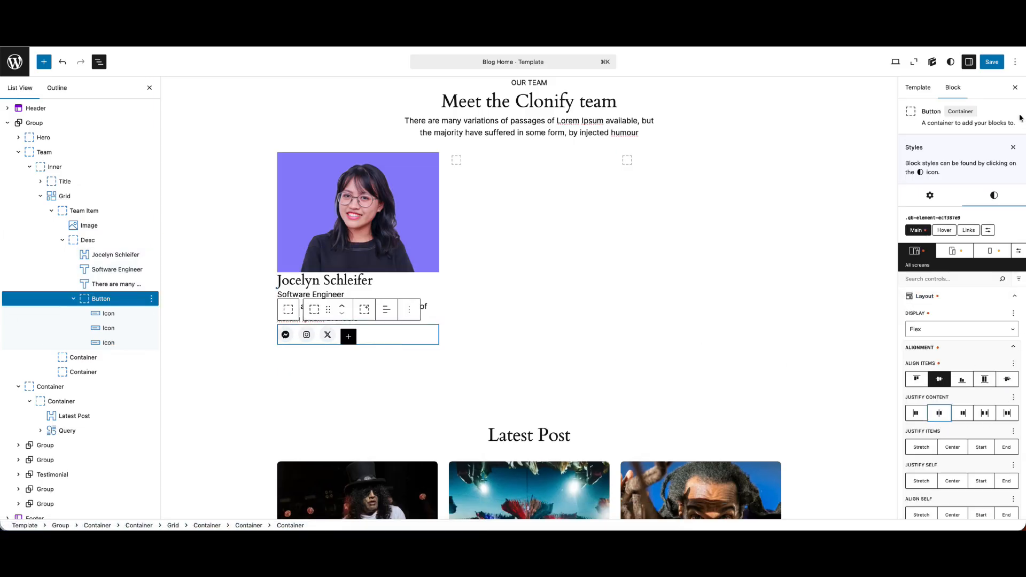
click(992, 65)
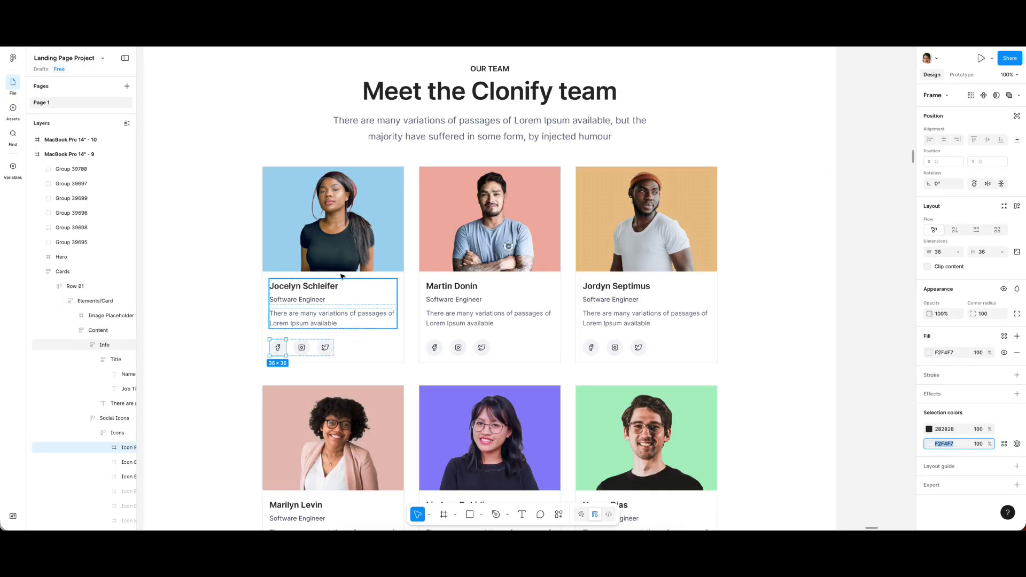
Switch to the Figma design and copy the stroke colour of the first team card's Elements/Card frame
click(342, 267)
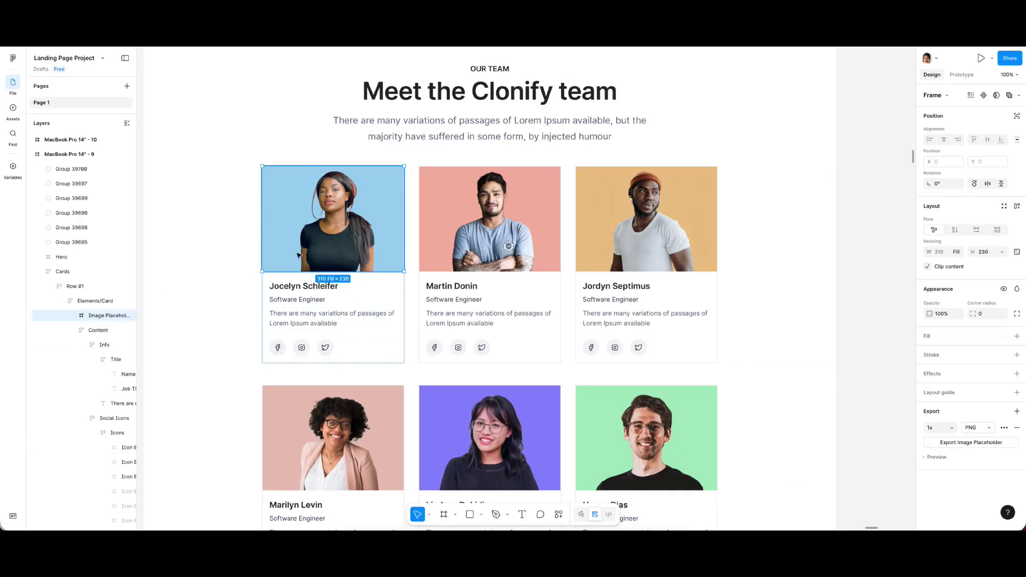
click(95, 301)
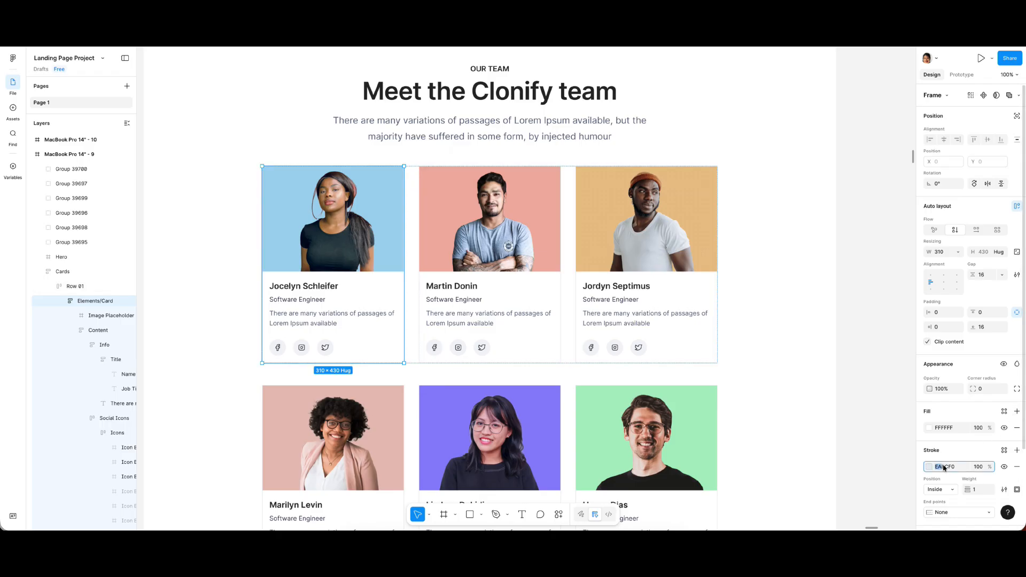
drag(960, 468, 939, 468)
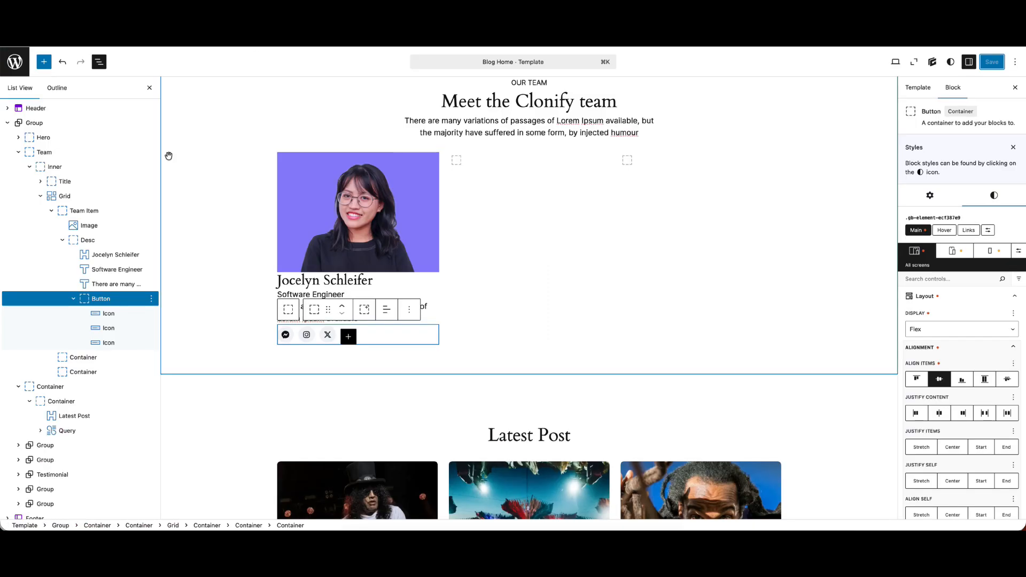
Give the Team Item container a 1 px border on all sides in colour #EAECF0 and save the template
click(73, 210)
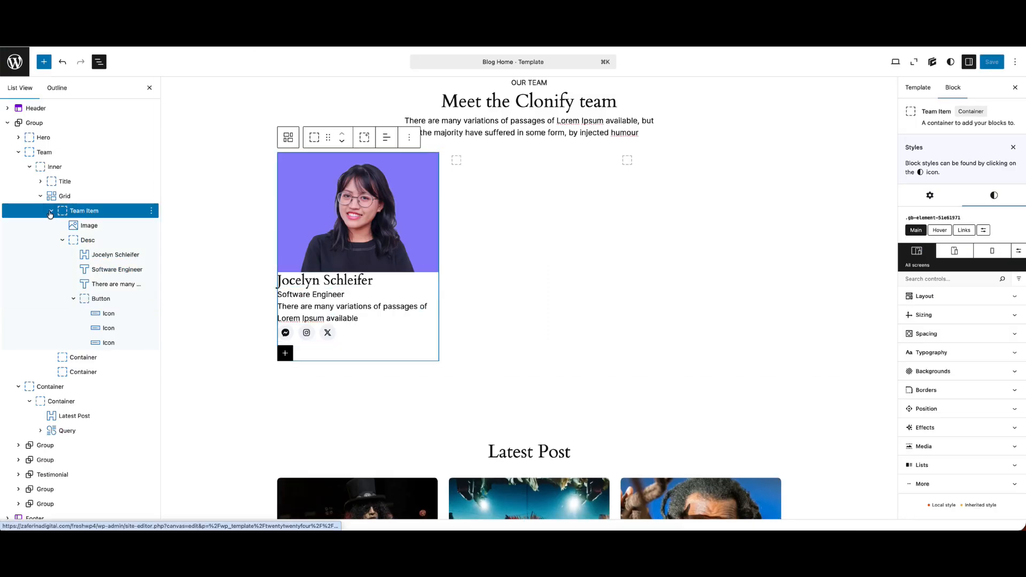
click(50, 212)
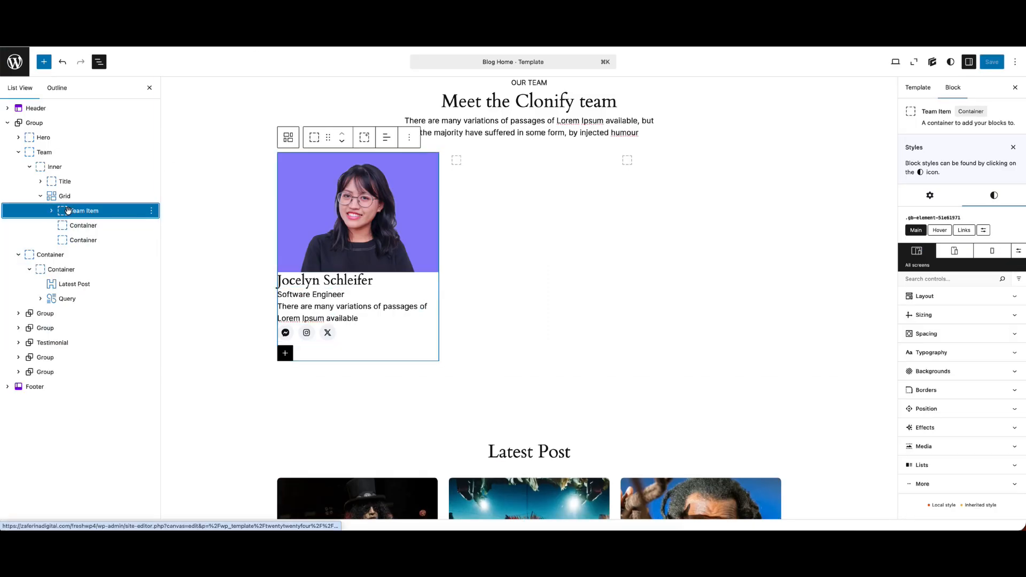
click(936, 390)
click(923, 426)
text(1)
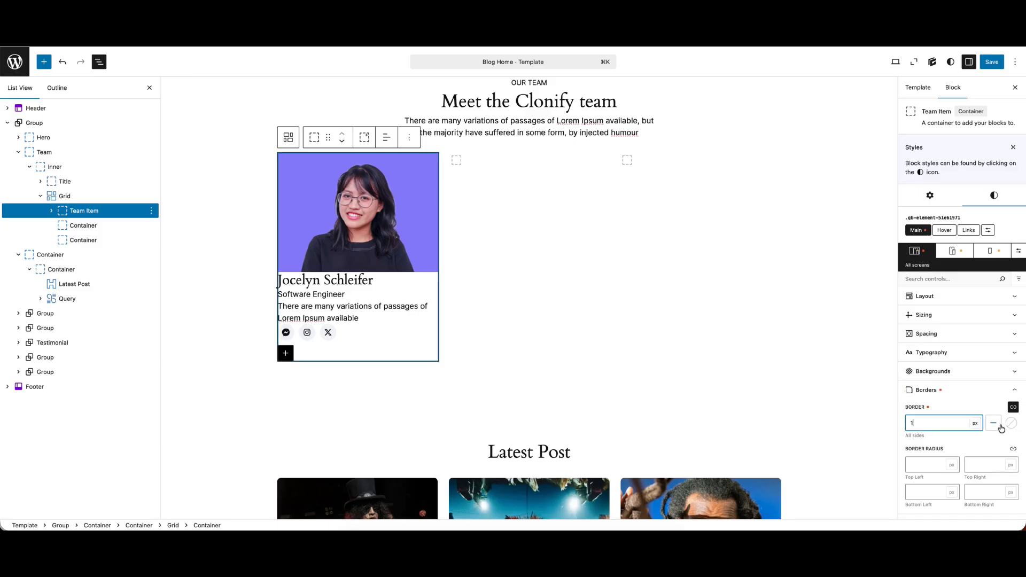
click(1012, 424)
click(907, 377)
text(#EAECF0)
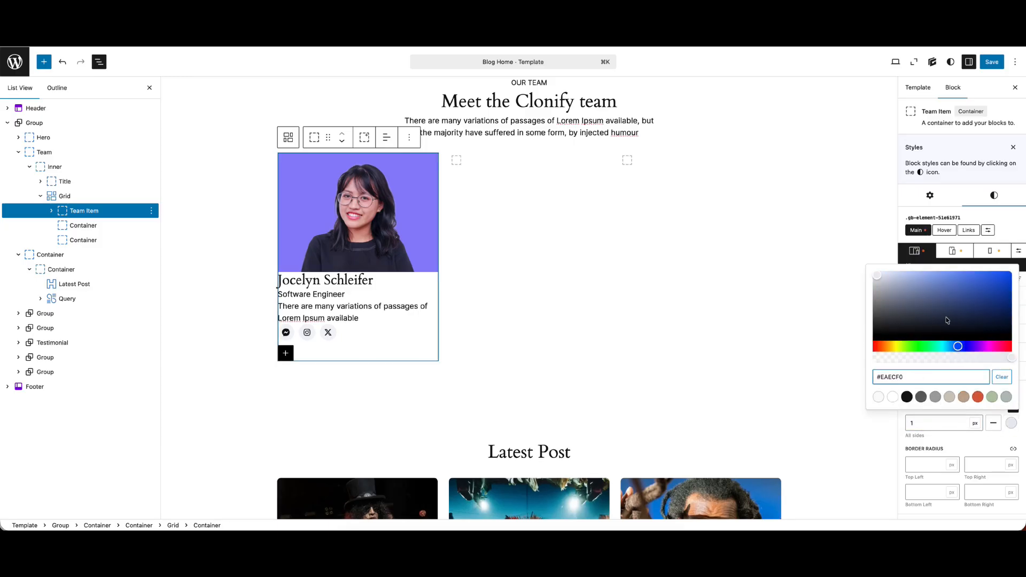
click(989, 67)
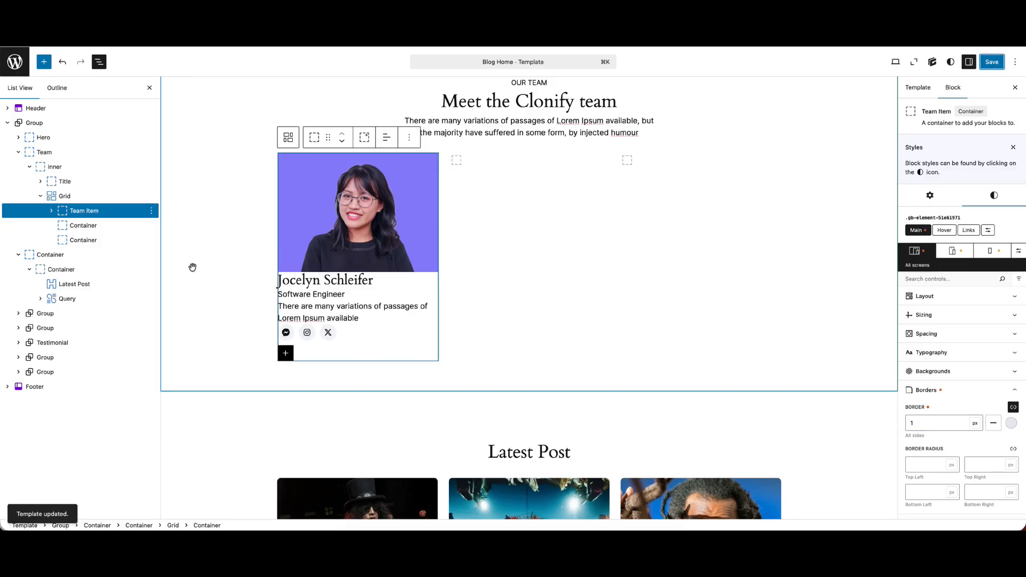
Add the CSS class desc to the Desc container and save the template
click(51, 211)
click(88, 240)
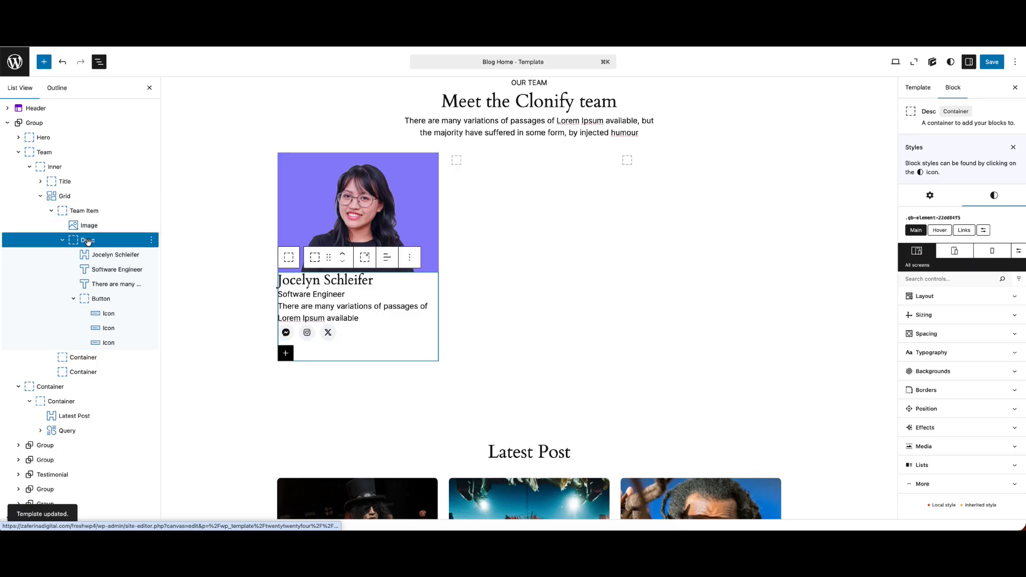
click(930, 196)
click(941, 399)
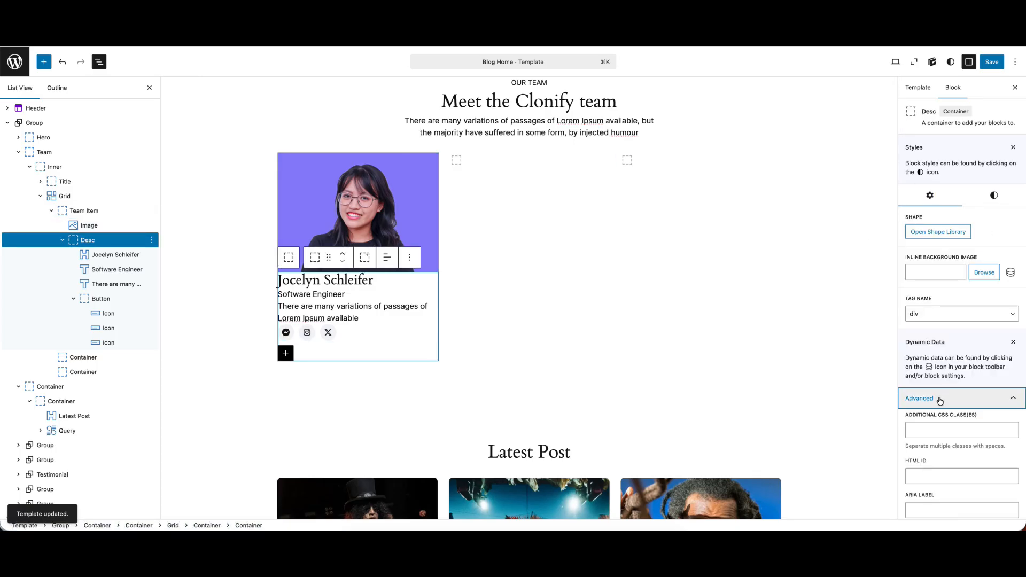
click(930, 433)
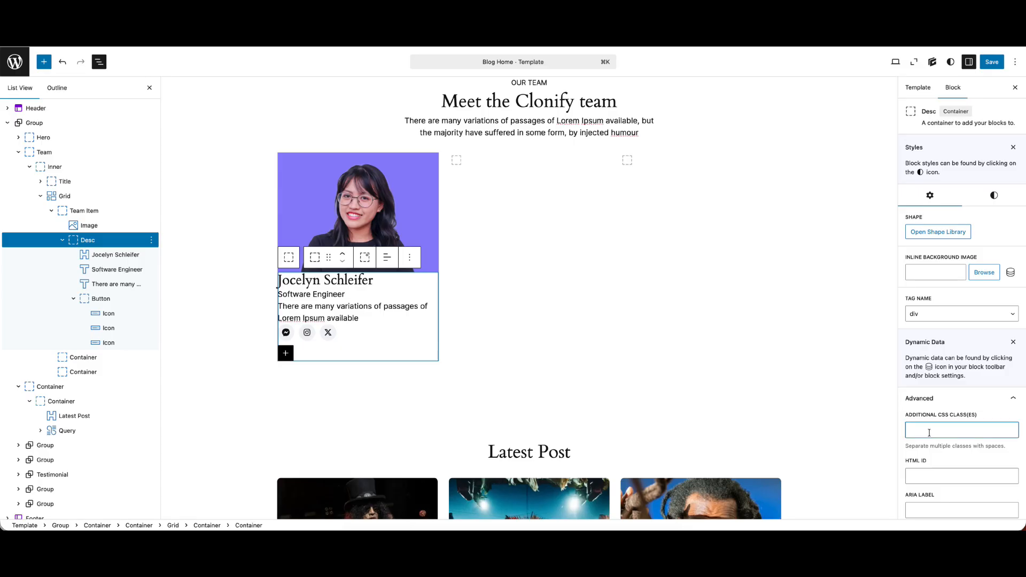
click(992, 62)
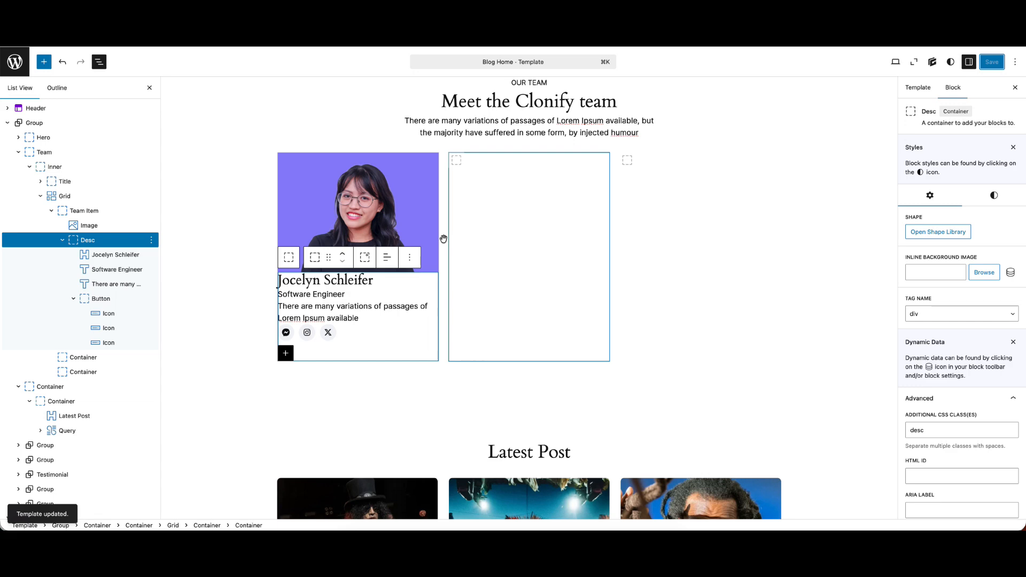
Set the Desc container's padding to 25 px on all sides and save the template
click(73, 298)
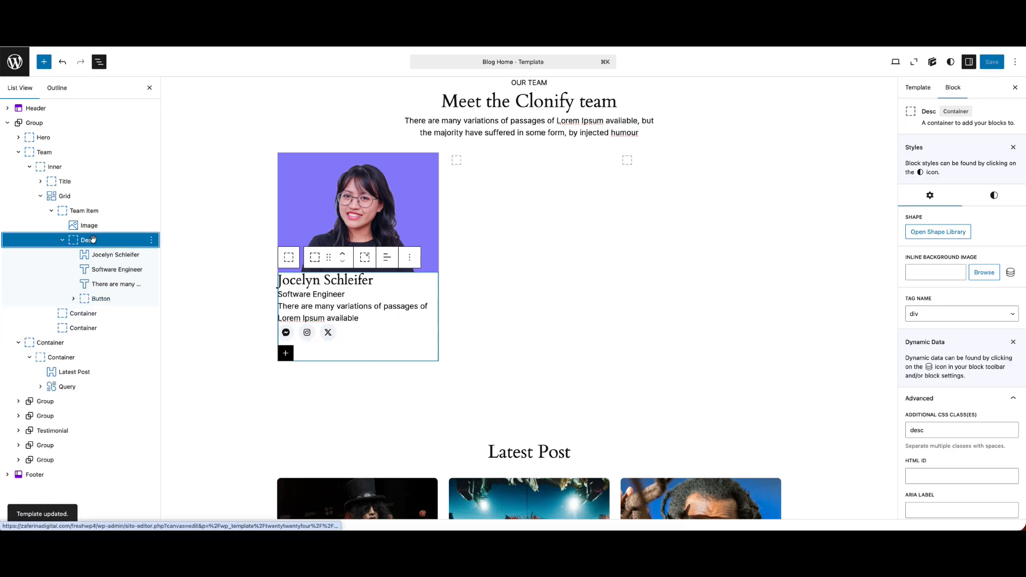
click(994, 195)
click(929, 315)
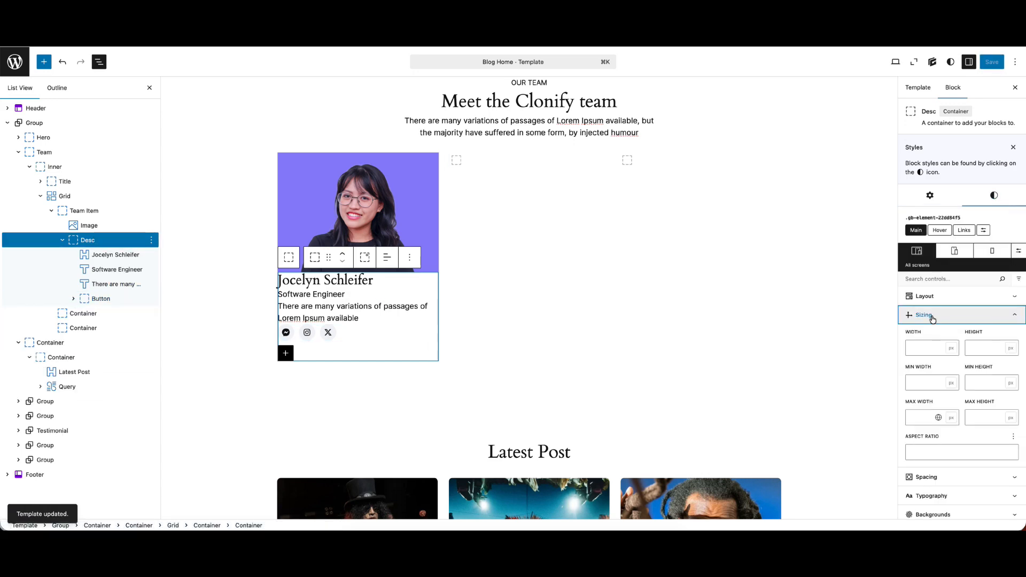
click(930, 314)
click(933, 334)
click(1001, 350)
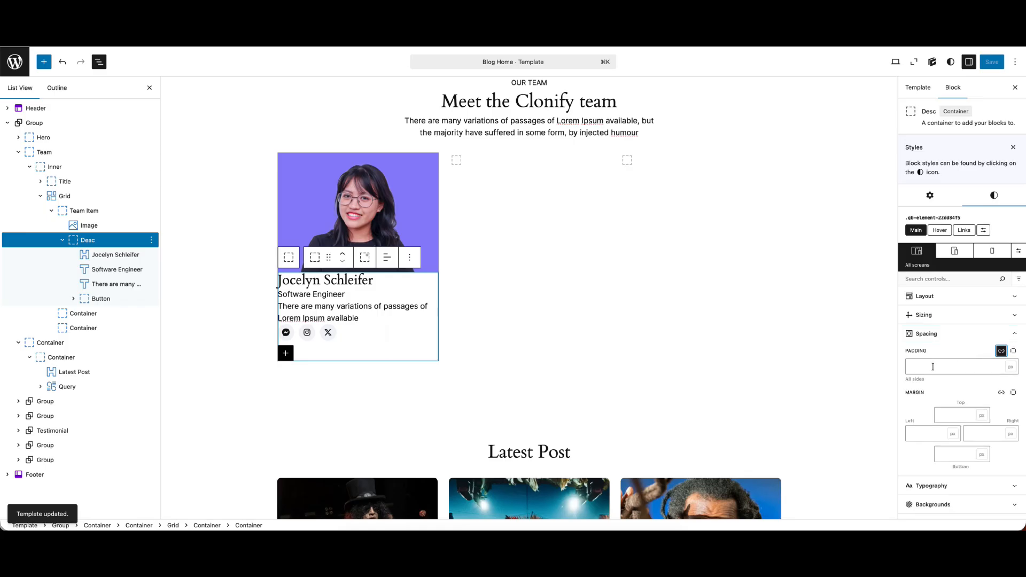
click(933, 367)
text(25)
click(992, 62)
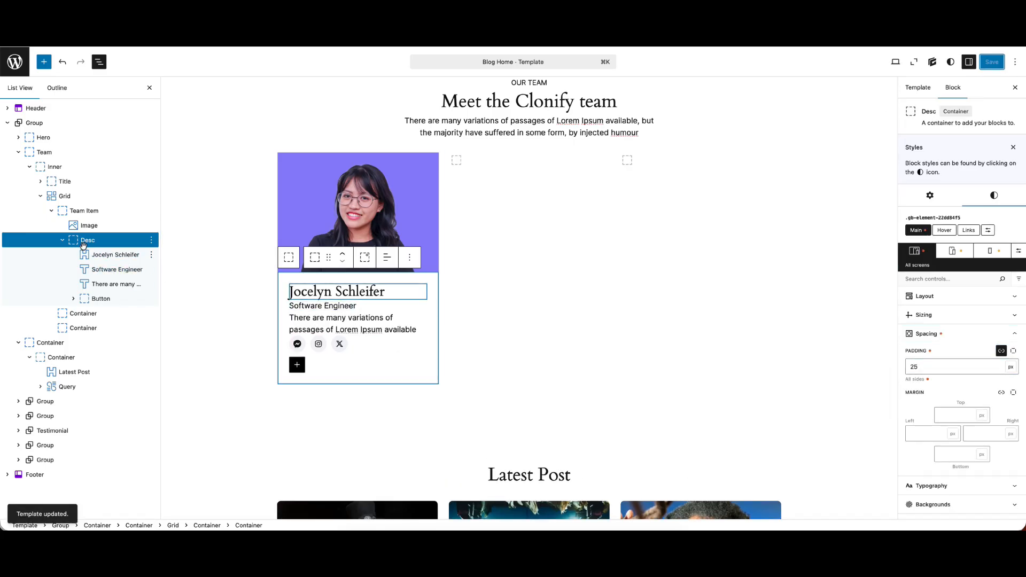
Set the Desc container's display to Flex with the flex direction Column
click(924, 296)
click(934, 327)
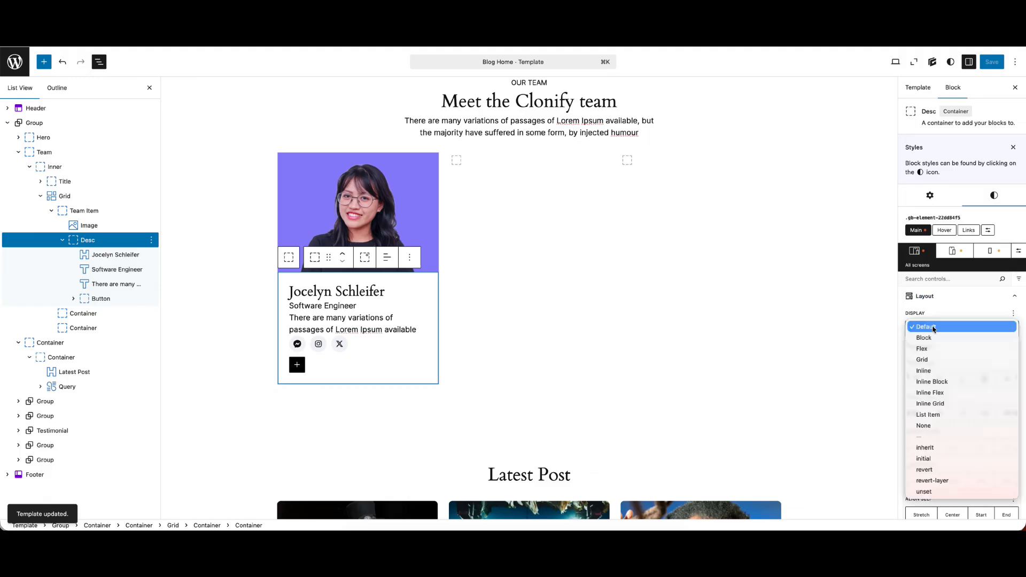
click(923, 349)
click(946, 348)
click(940, 367)
click(990, 410)
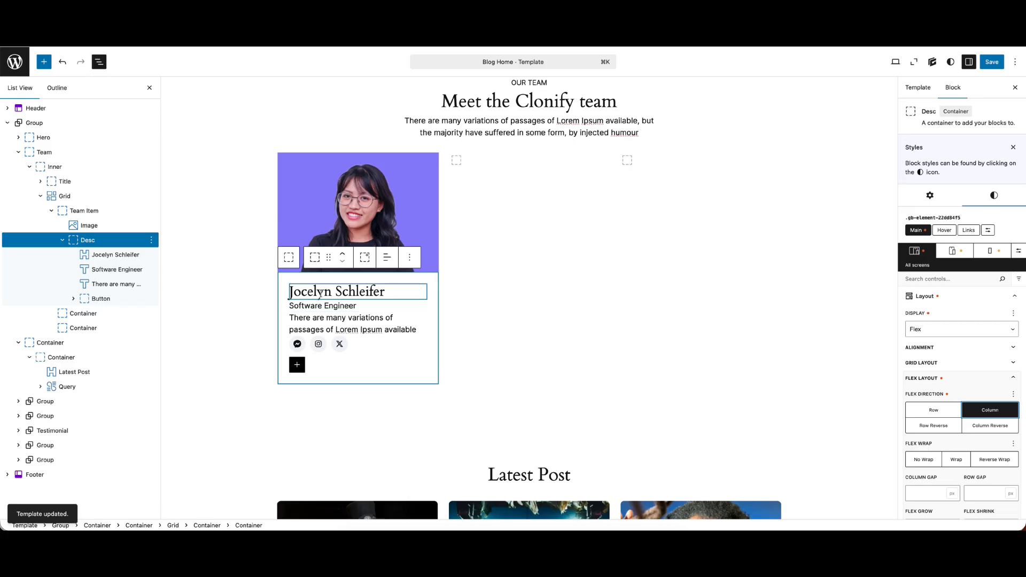
Set the Desc container's row gap to 8 px and save the template
scroll(985, 431, down, 3)
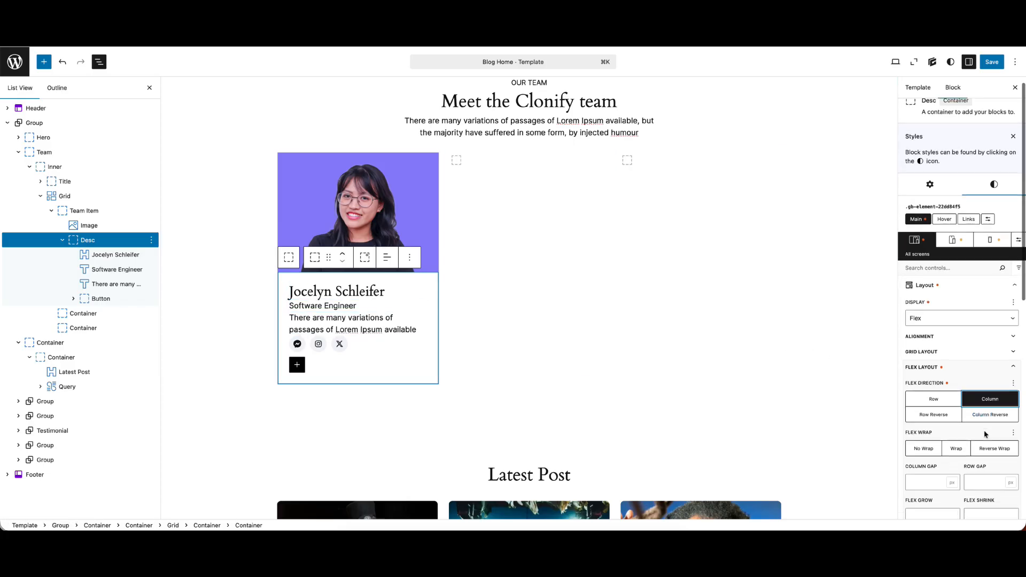
click(978, 414)
text(8)
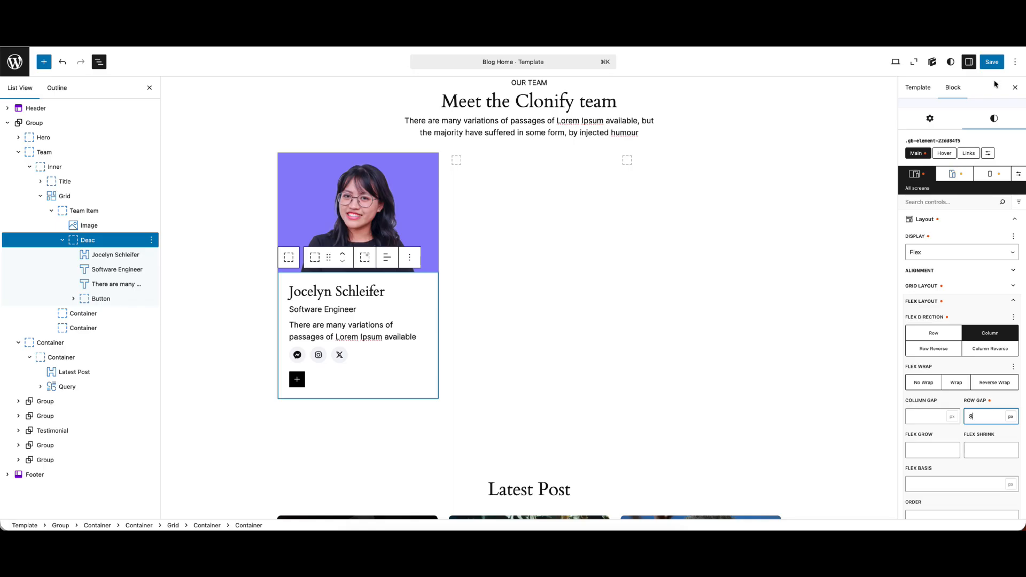
click(985, 61)
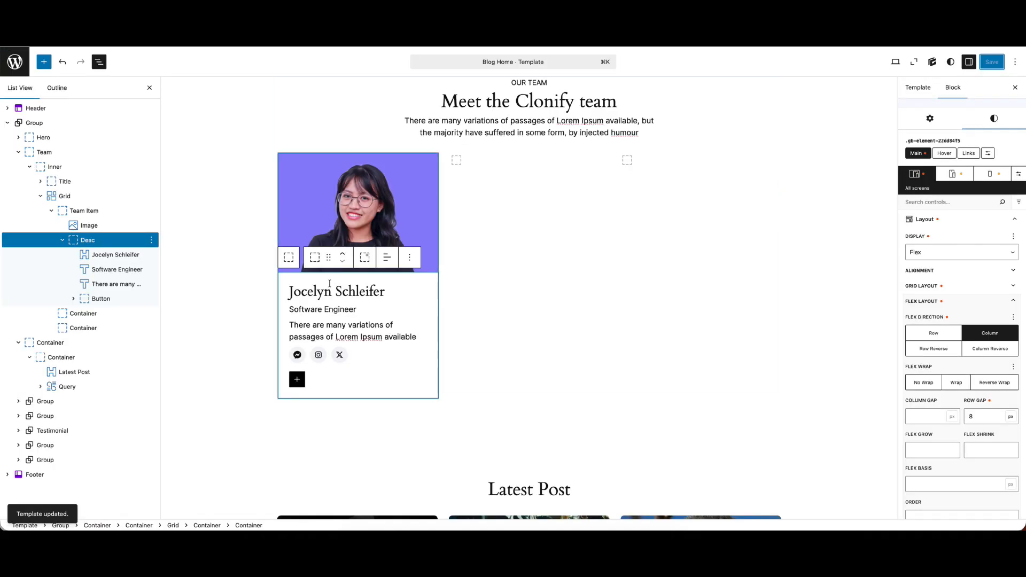
Set the bottom margin of the card's description text to 15 px
click(324, 327)
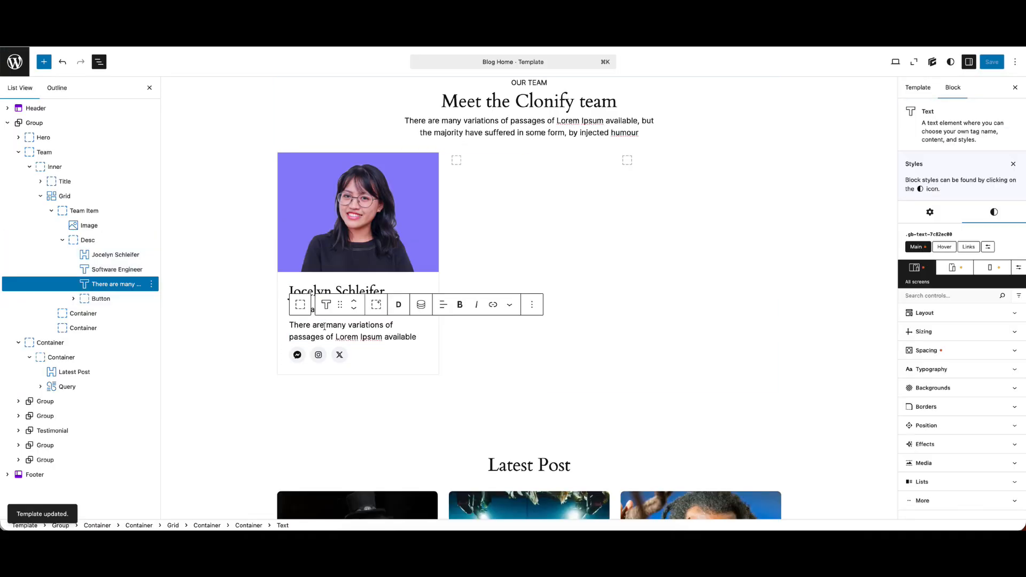
click(932, 350)
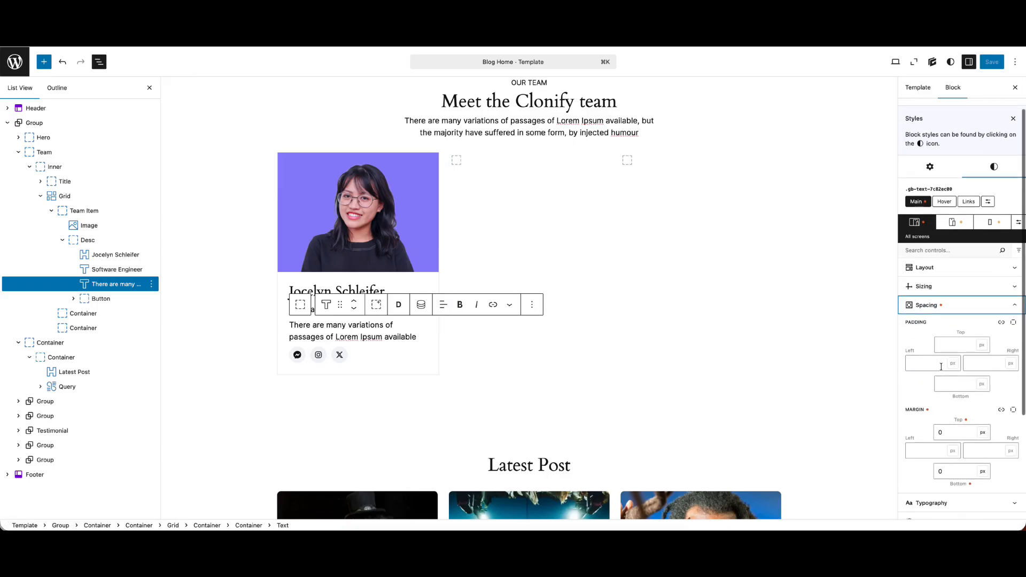
drag(948, 468, 919, 469)
text(15)
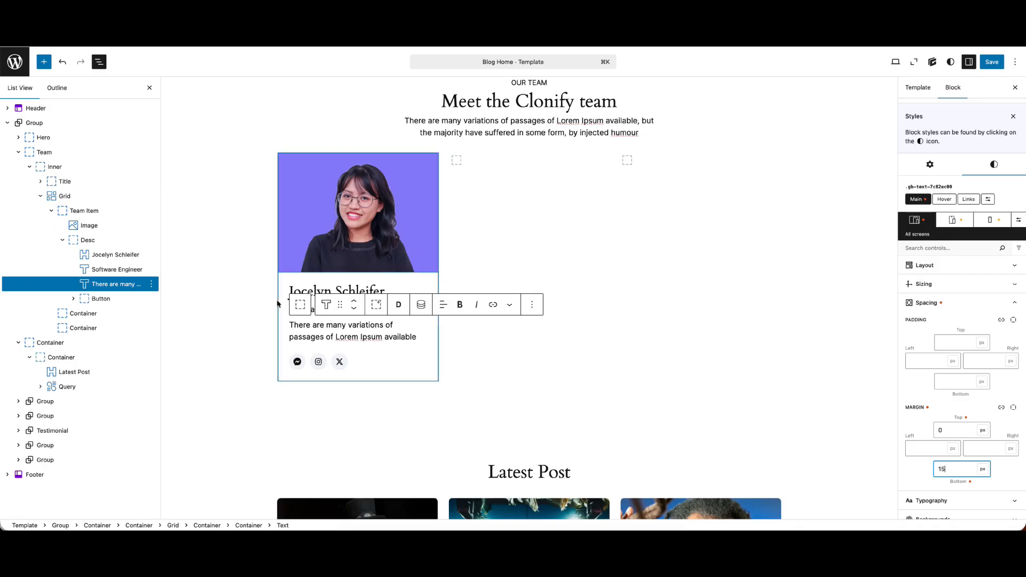
Set the font size of the Software Engineer text to 14 px
click(312, 308)
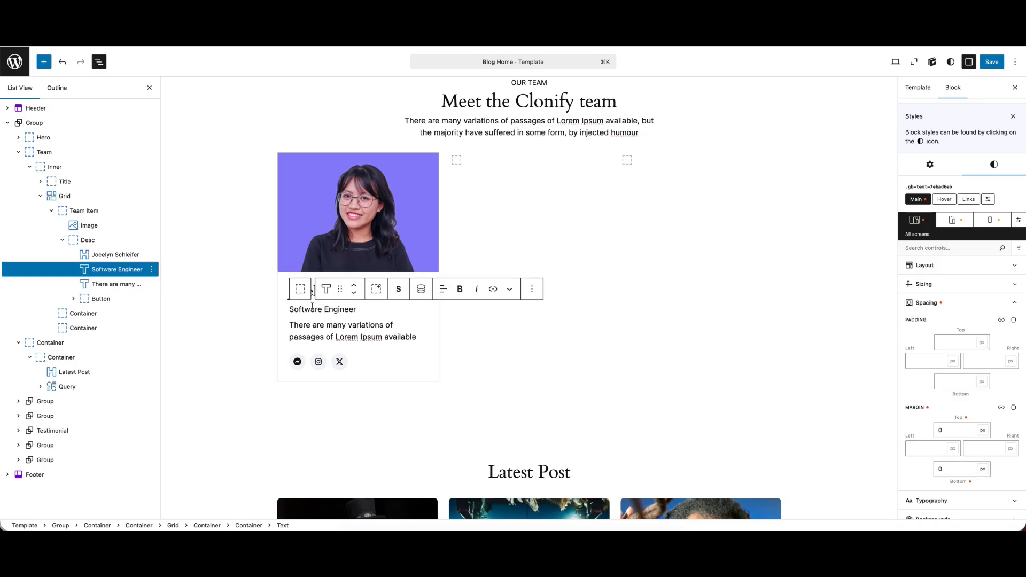
click(934, 336)
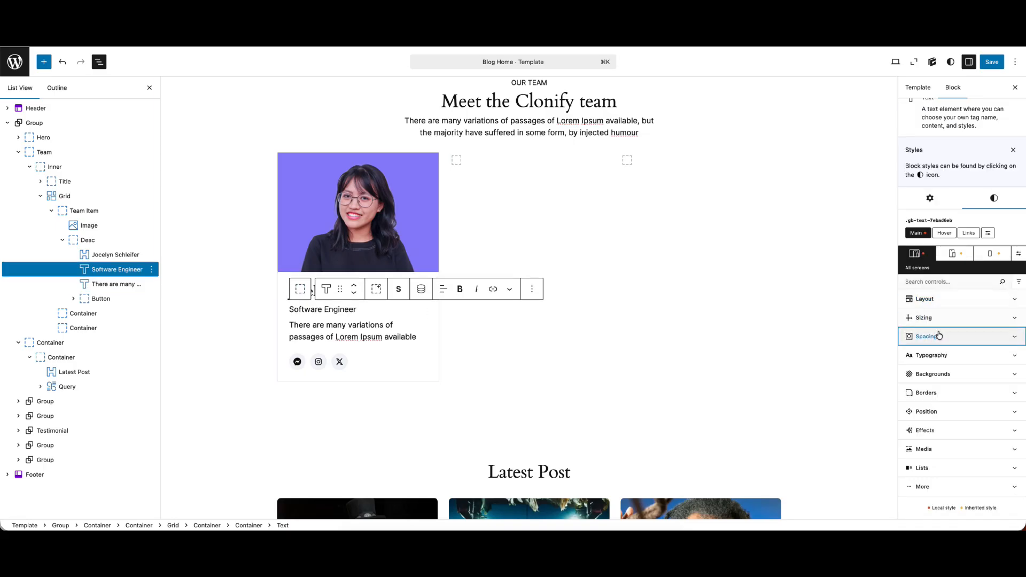
click(932, 355)
click(913, 421)
text(14)
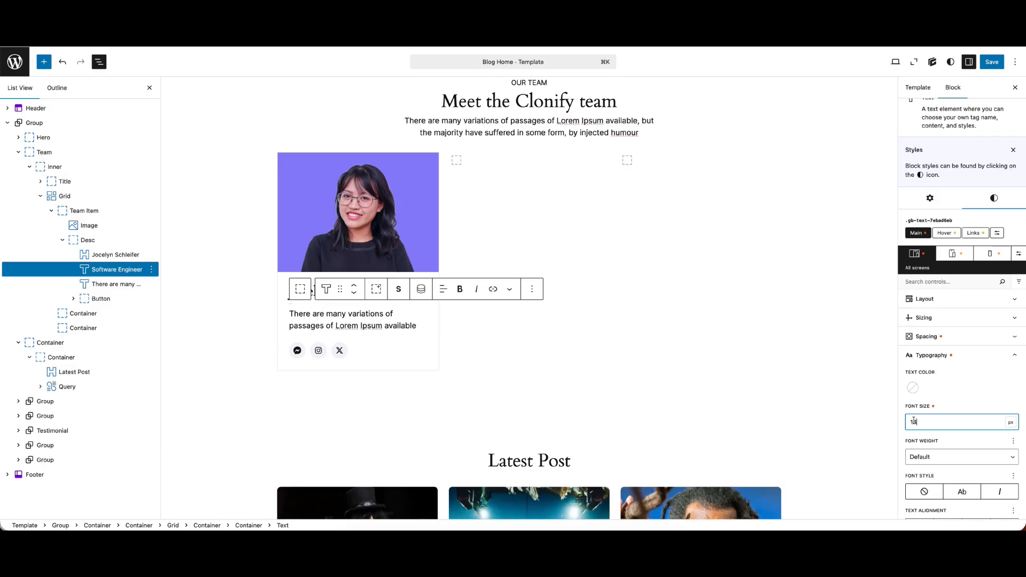
Save the template and view the team section on the live site
click(992, 62)
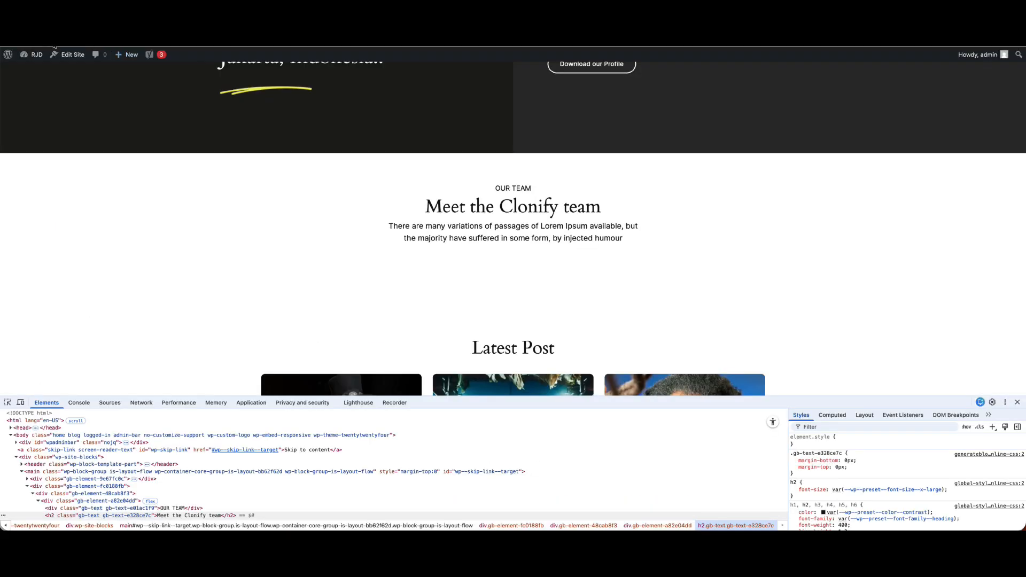
scroll(383, 214, down, 3)
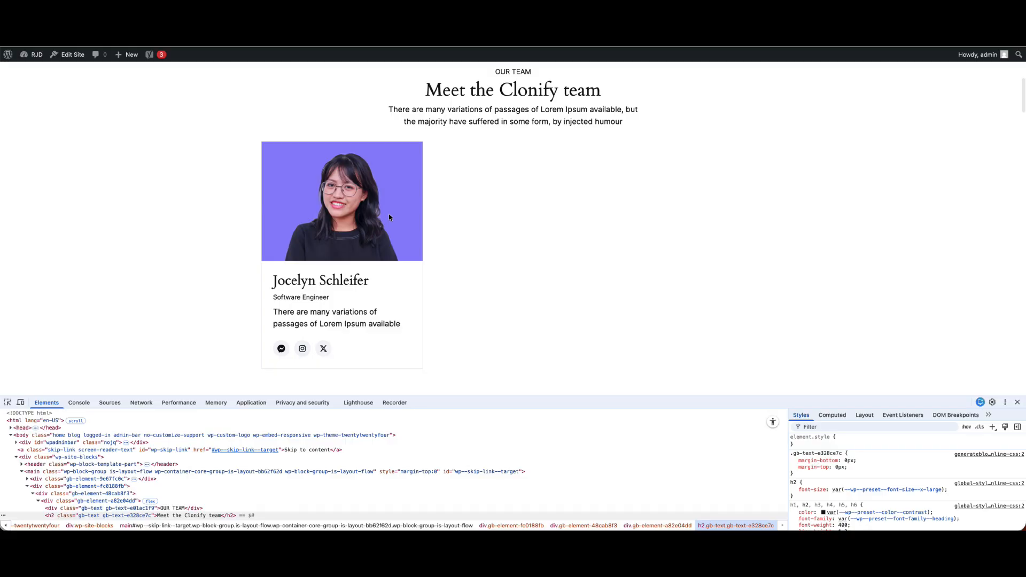
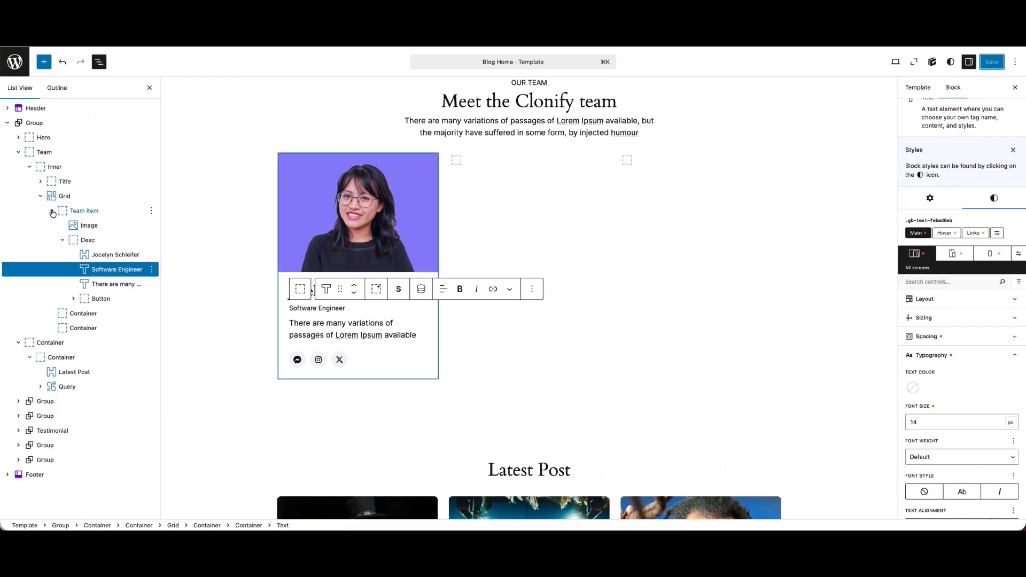
Check the team section on the live site in the browser's iPhone XR device emulation
click(52, 211)
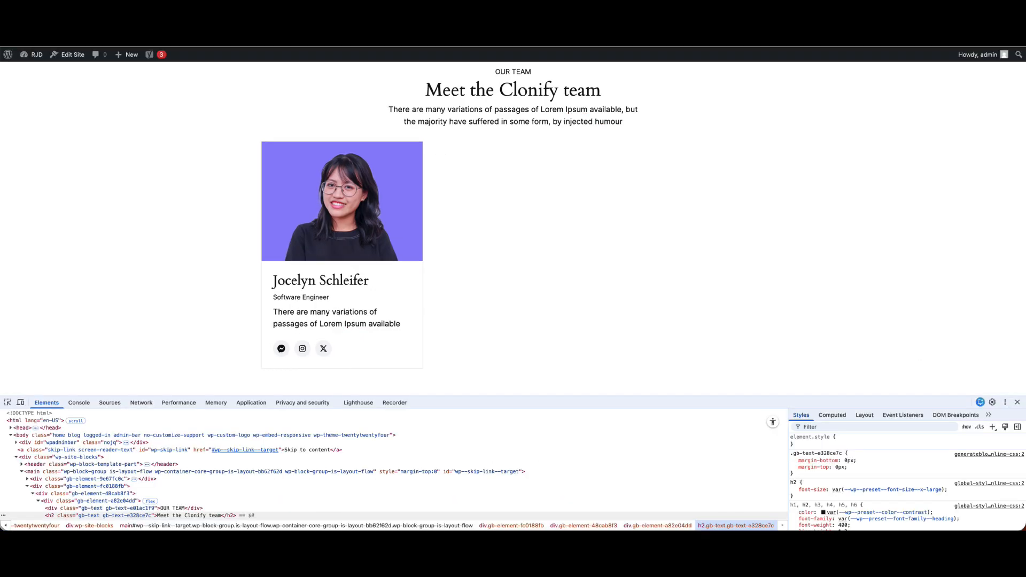
click(20, 403)
scroll(545, 308, down, 5)
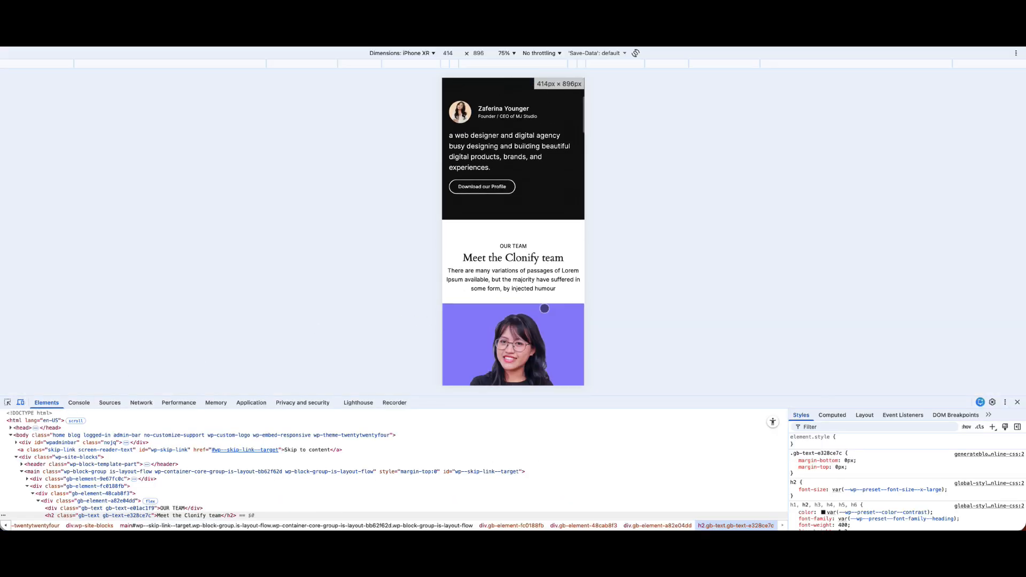
scroll(545, 308, down, 4)
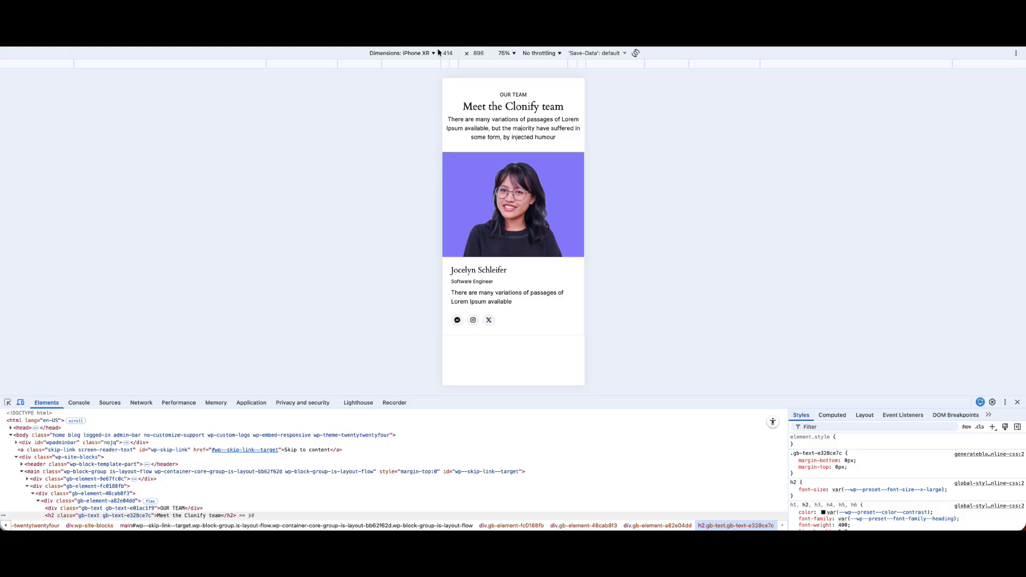
click(20, 403)
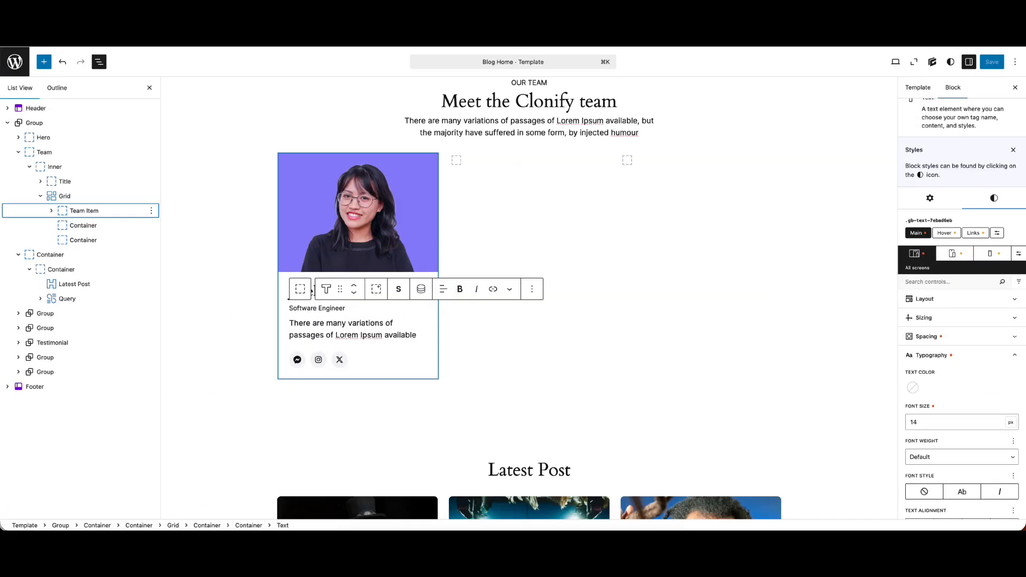
Delete the two empty containers that follow Team Item in the team Grid
click(71, 212)
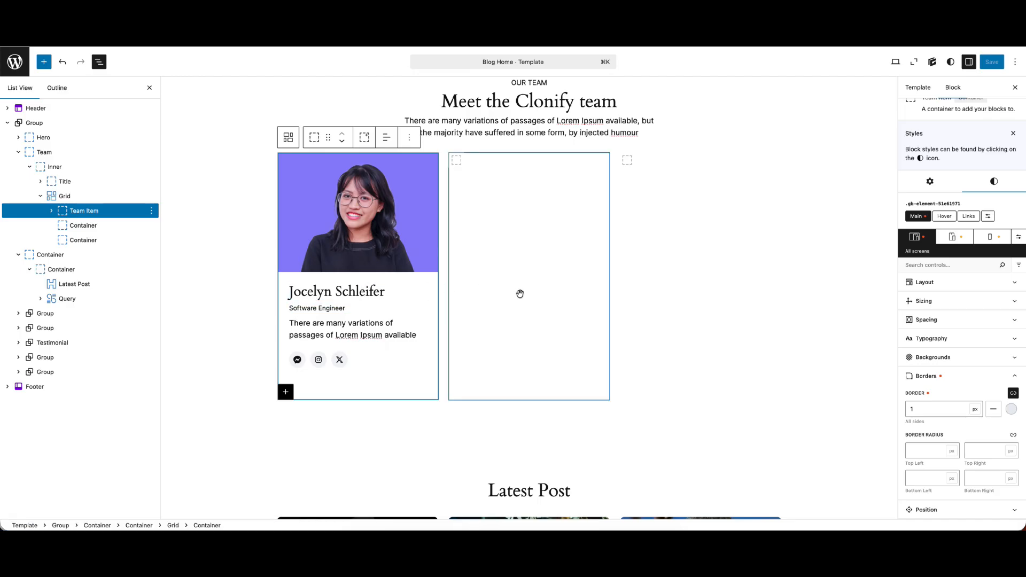
click(90, 228)
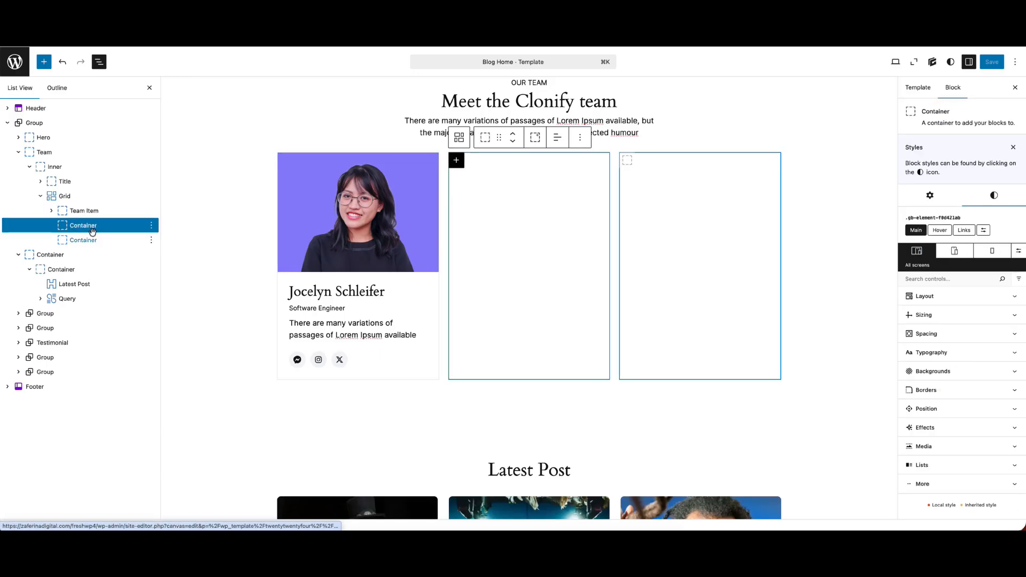
shift+click(93, 236)
click(150, 227)
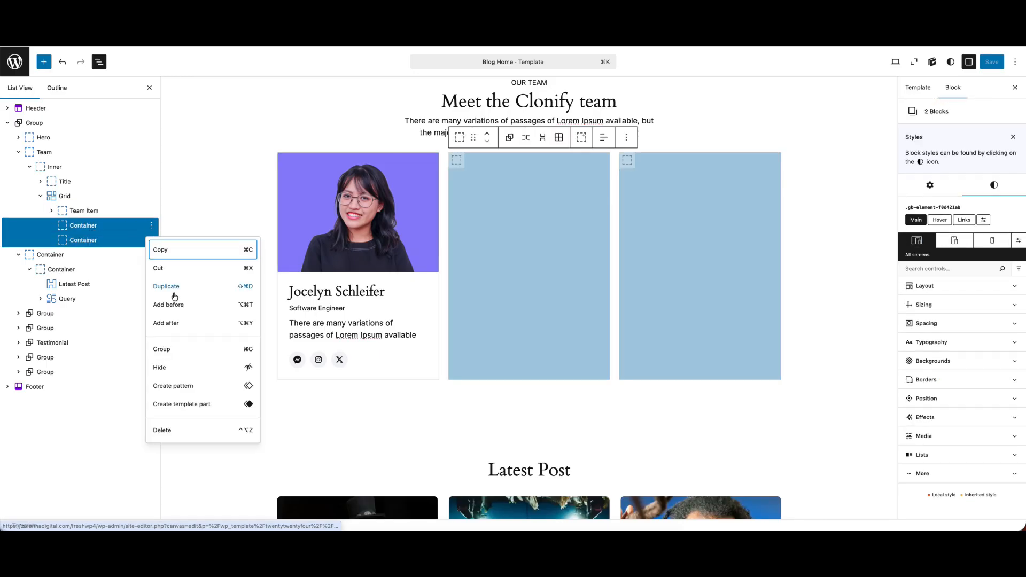
click(165, 428)
Duplicate the Team Item container twice so the Grid holds three cards
click(152, 212)
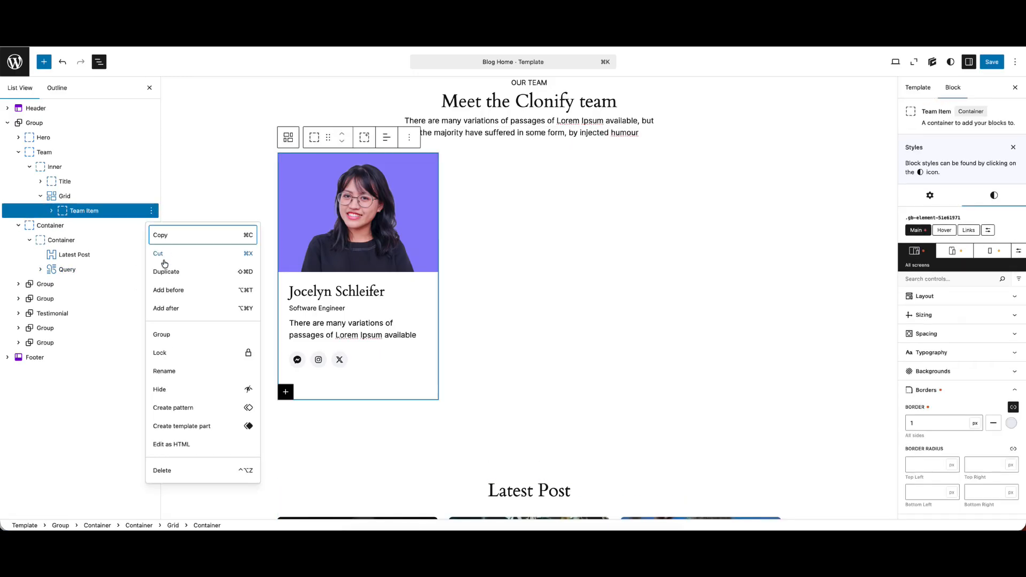
click(165, 272)
click(151, 225)
click(166, 287)
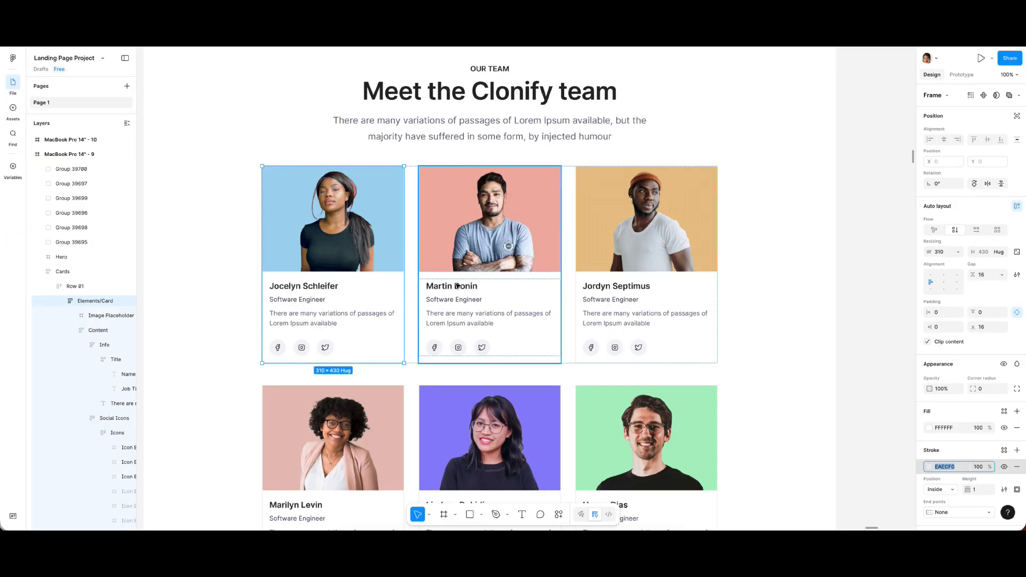
Copy the second team member's name from the Figma design and paste it over the middle card's headline
double_click(457, 284)
double_click(456, 287)
double_click(457, 288)
double_click(457, 288)
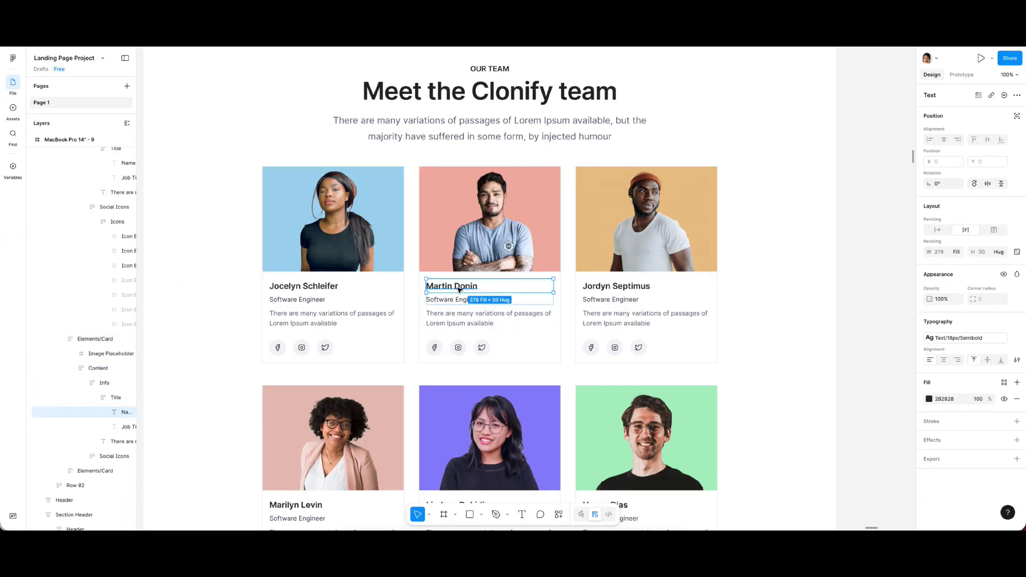
double_click(458, 288)
key(ctrl+c)
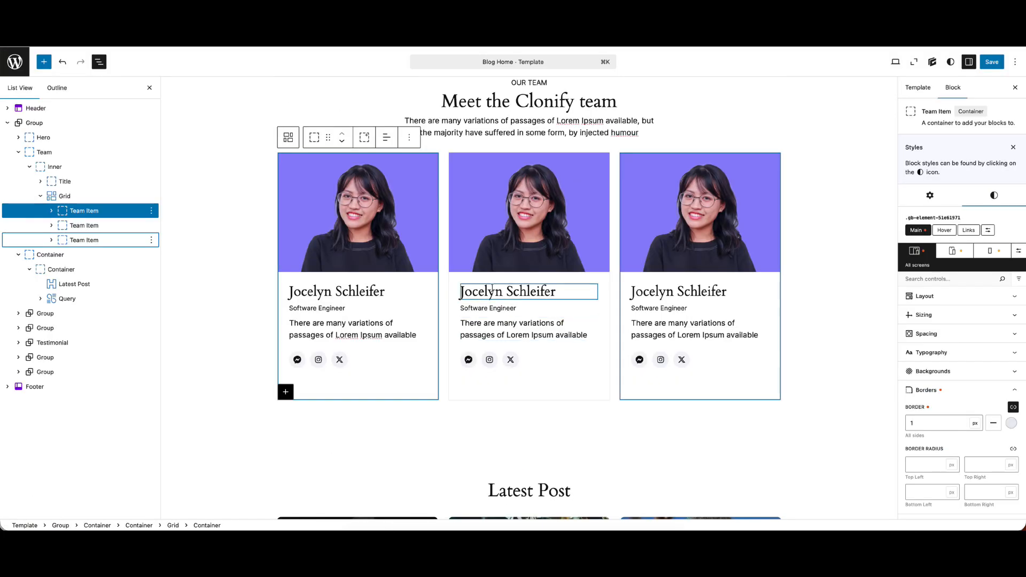
click(492, 288)
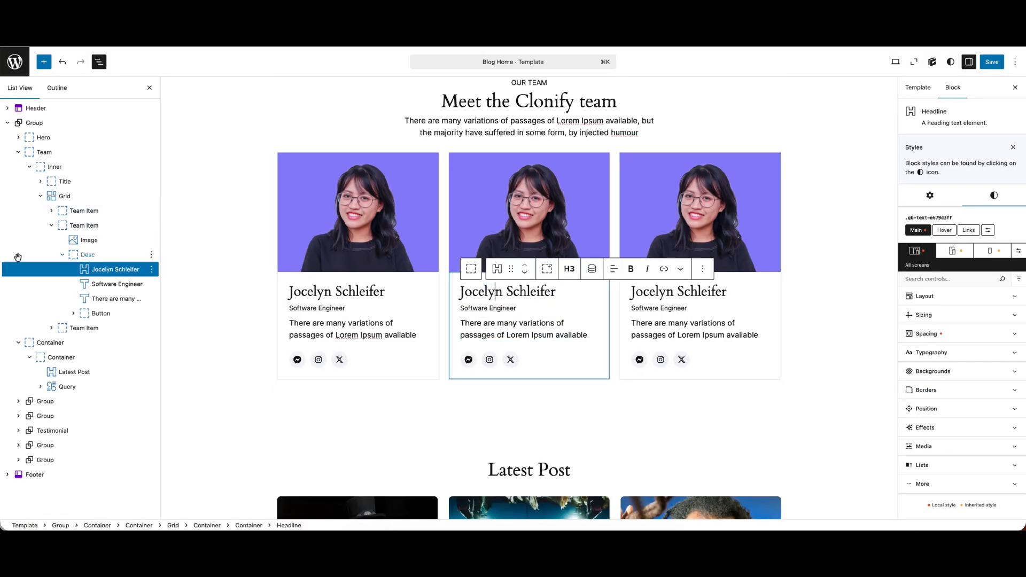
key(ctrl+a)
key(ctrl+v)
Replace the middle card's image with the media library photo of the man on the salmon-pink background
click(523, 211)
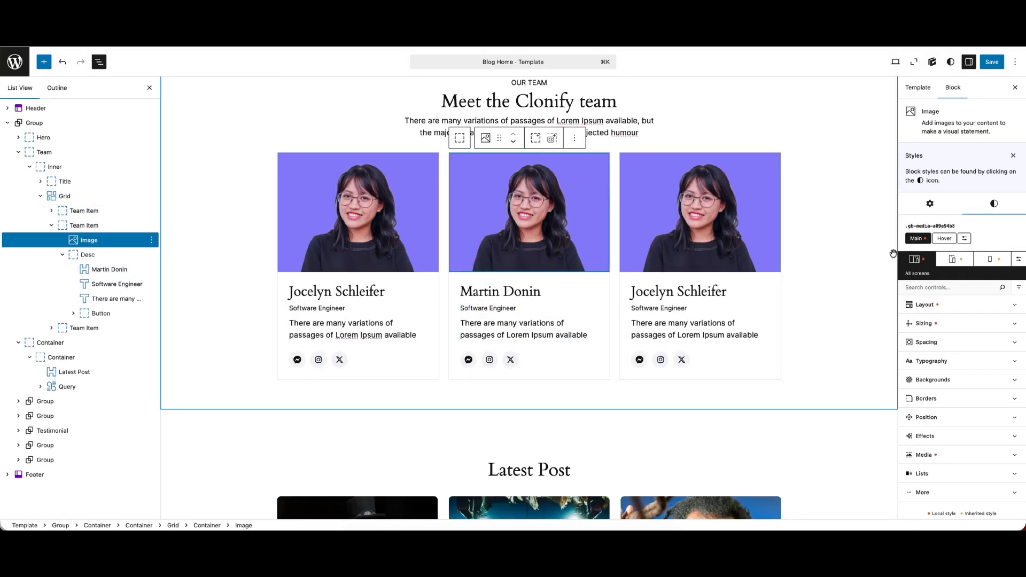
click(930, 203)
click(982, 243)
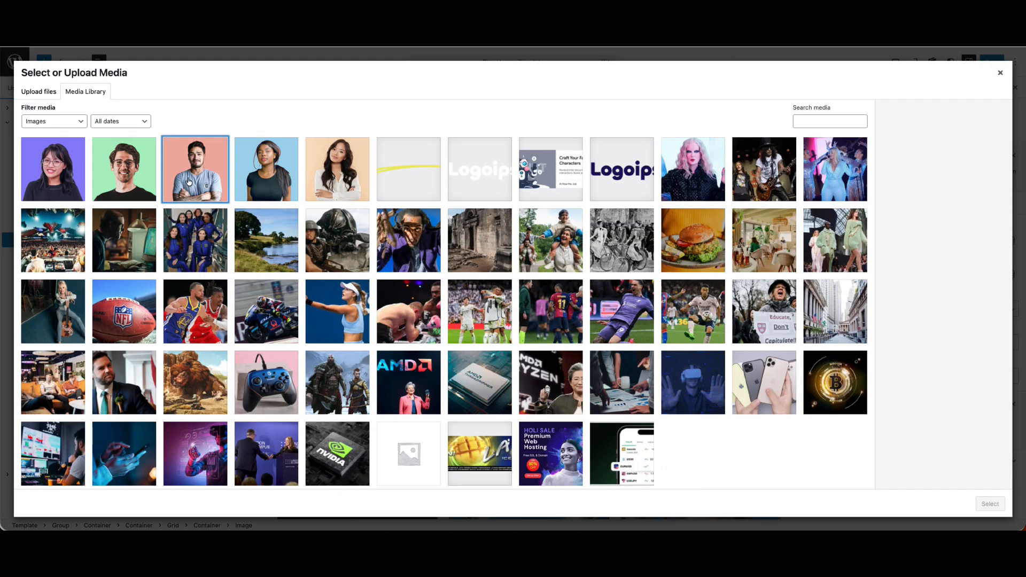
click(190, 182)
click(990, 504)
Replace the third card's image with img3.png from the media library and save the template
click(725, 218)
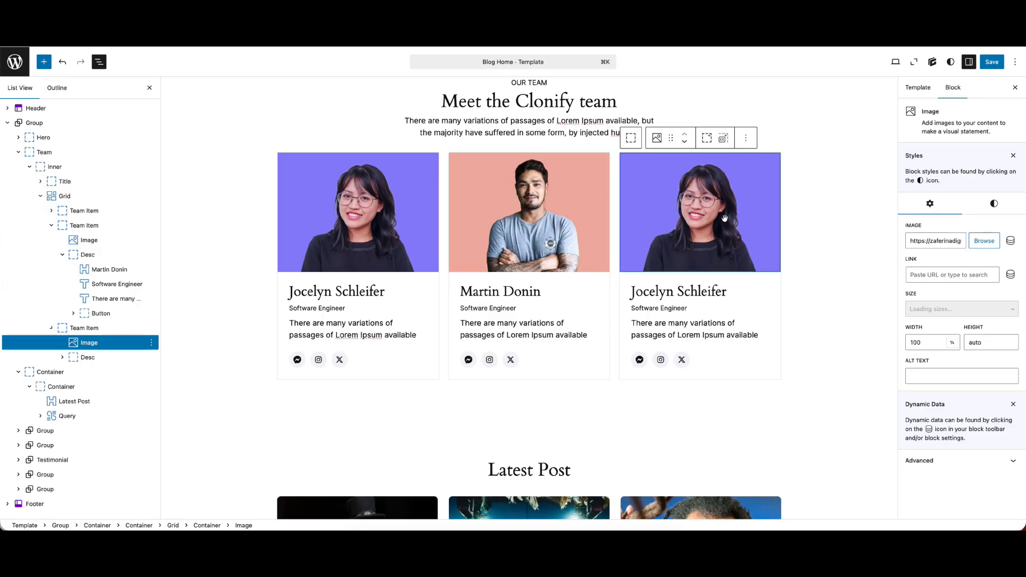
click(985, 241)
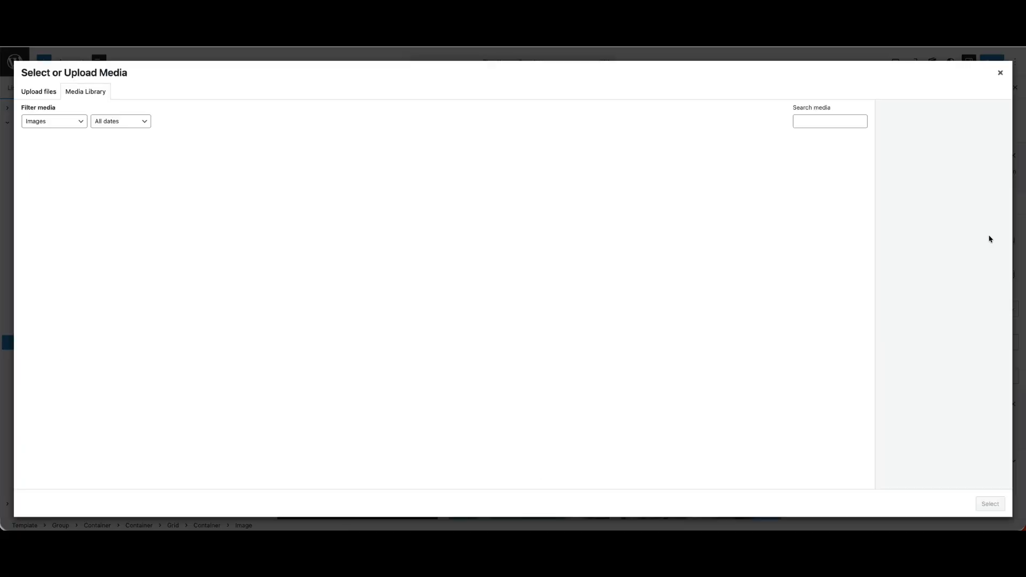
click(120, 172)
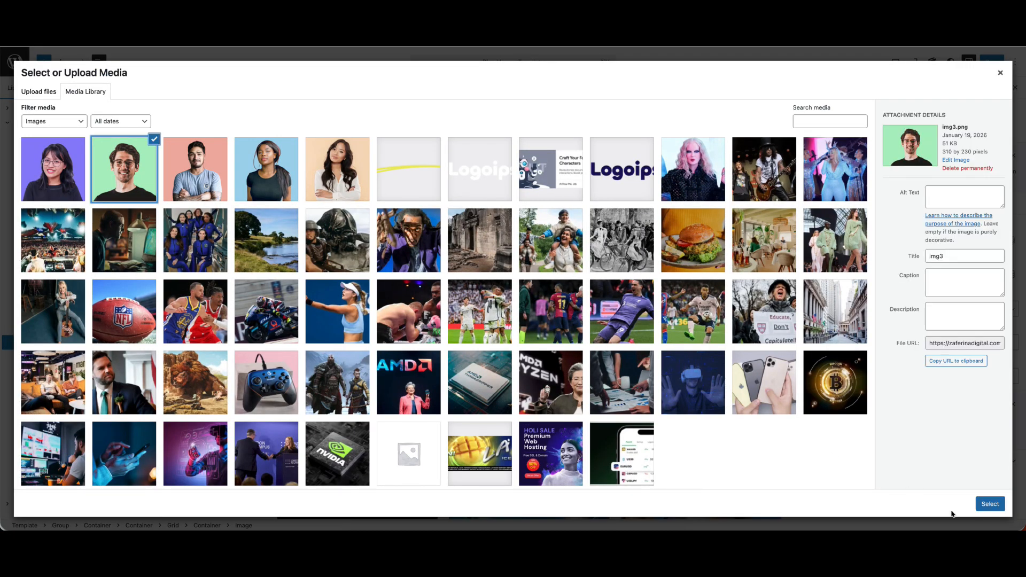
click(997, 508)
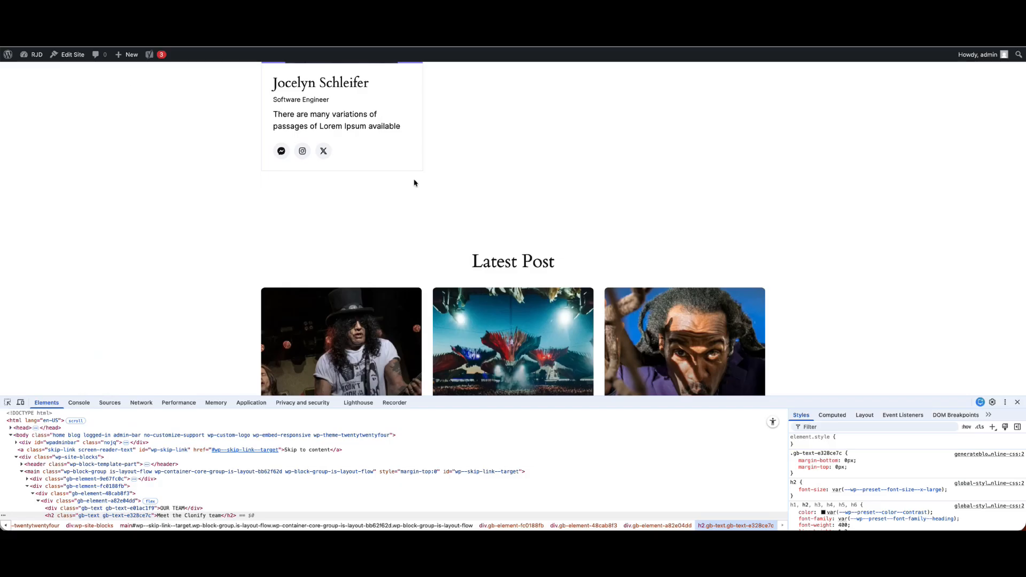
scroll(468, 192, up, 5)
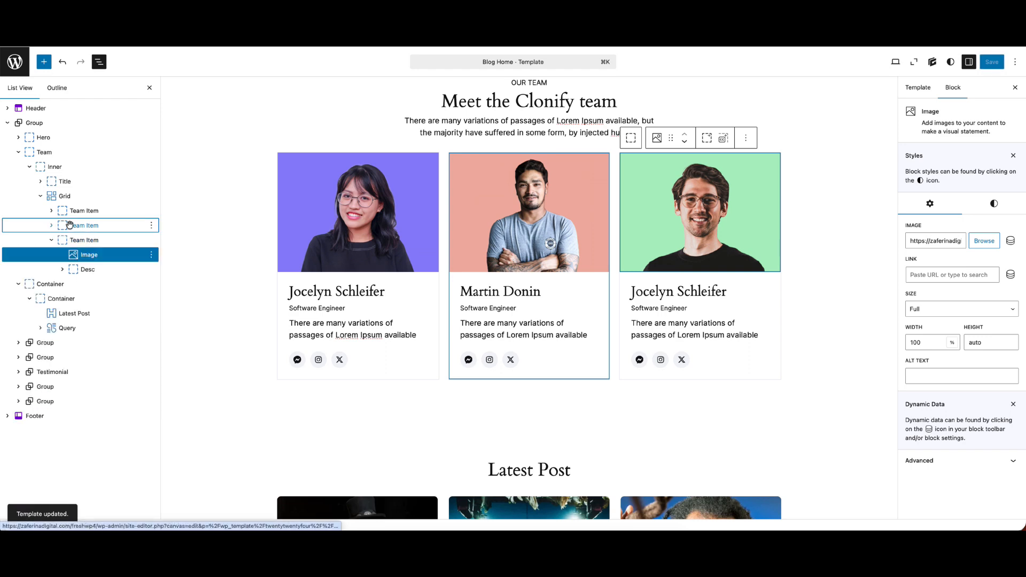
Collapse the third Team Item and switch the style controls to the Tablet & mobile breakpoint
click(51, 240)
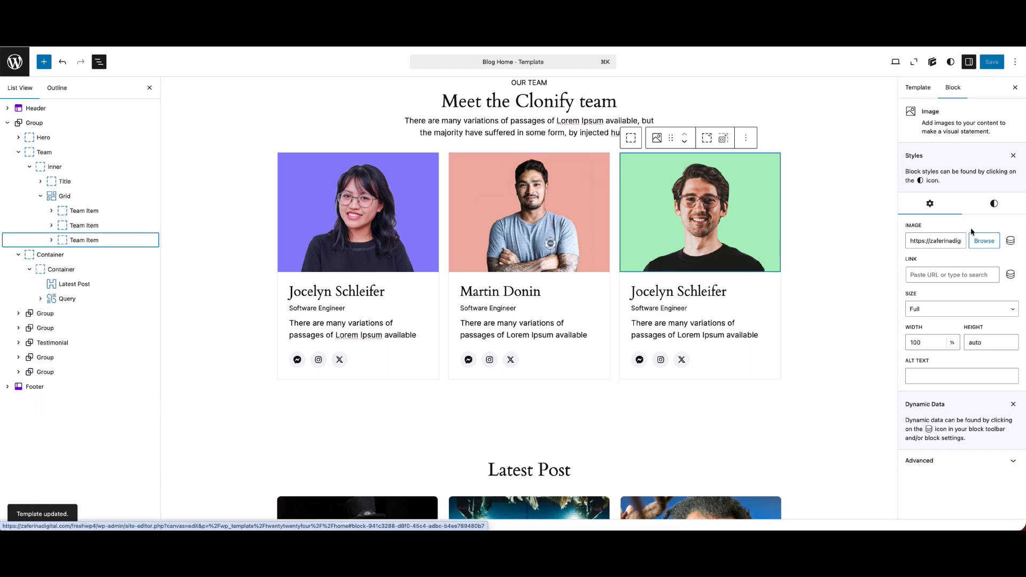
click(994, 204)
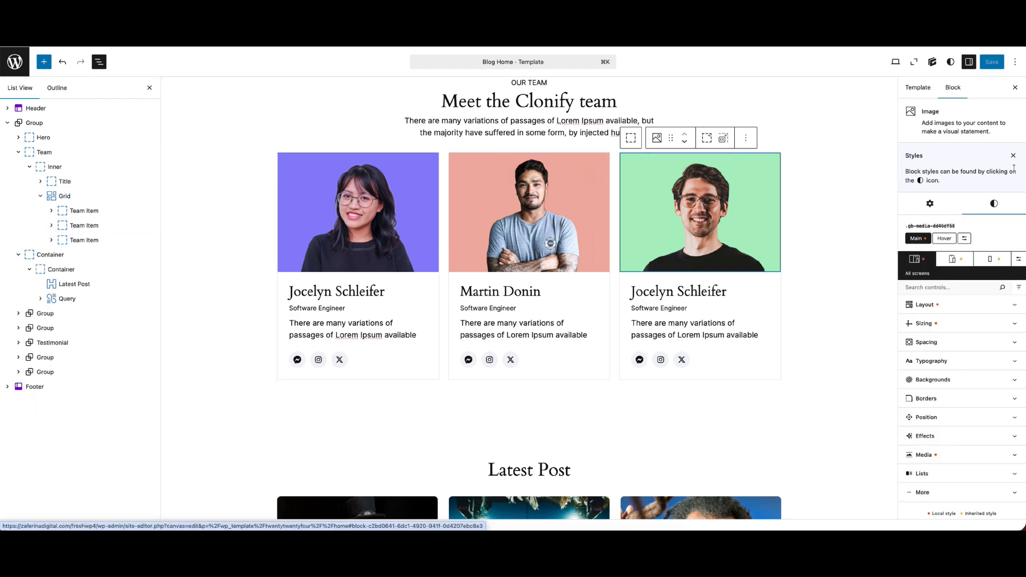
click(951, 260)
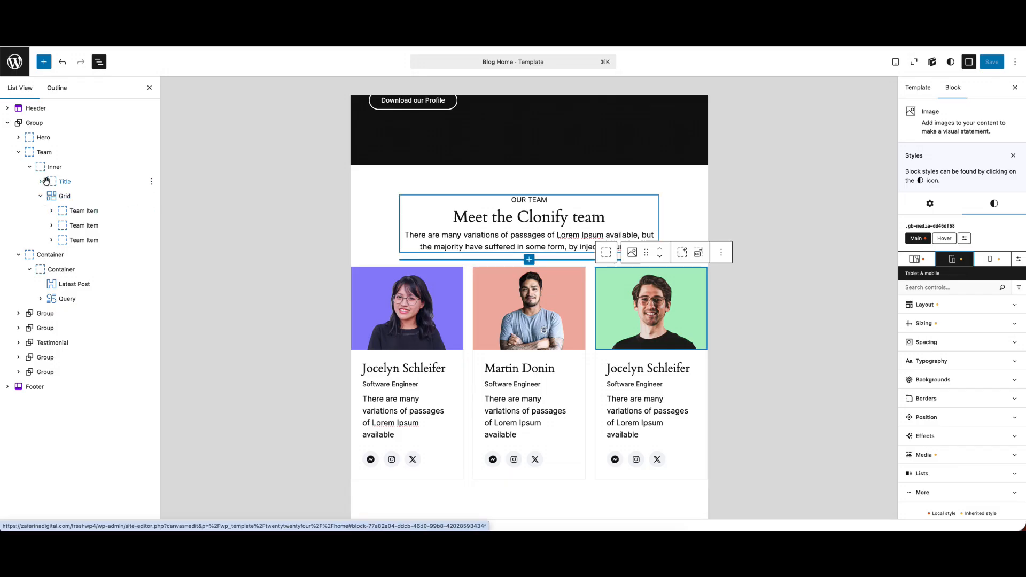
click(926, 342)
click(927, 400)
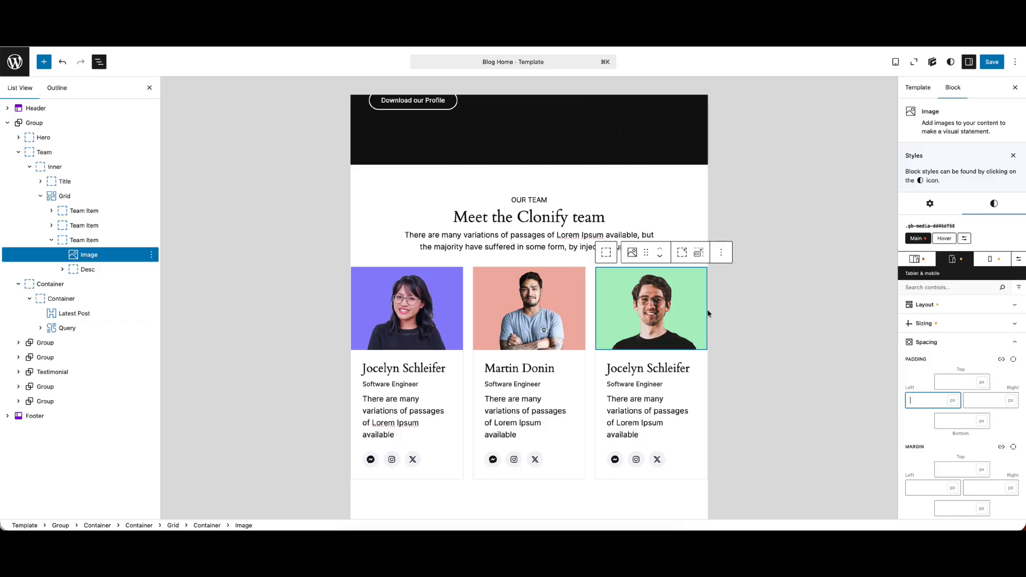
scroll(576, 237, up, 2)
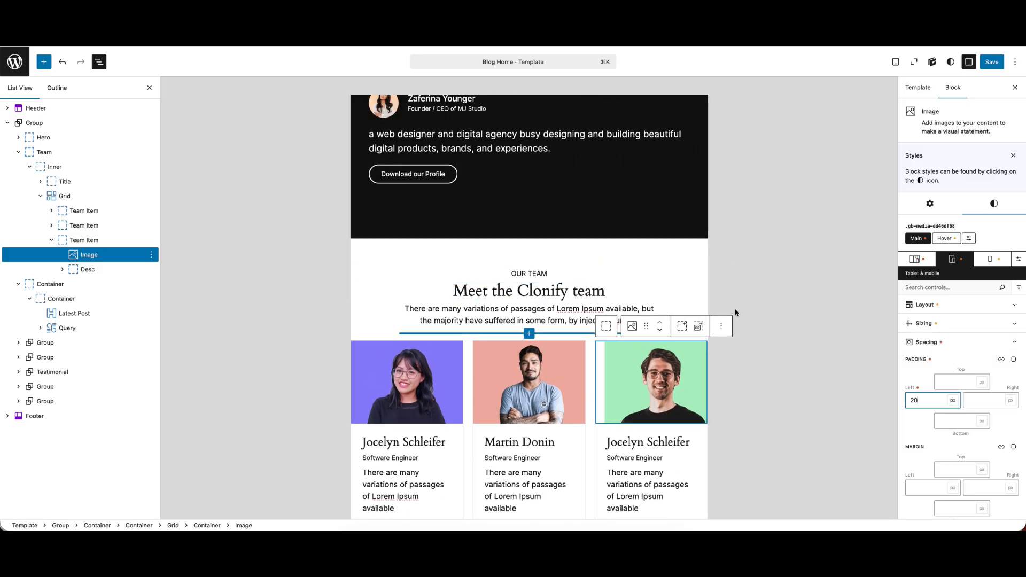
Set the Team container's left and right padding to 20 px for tablet and mobile
click(48, 152)
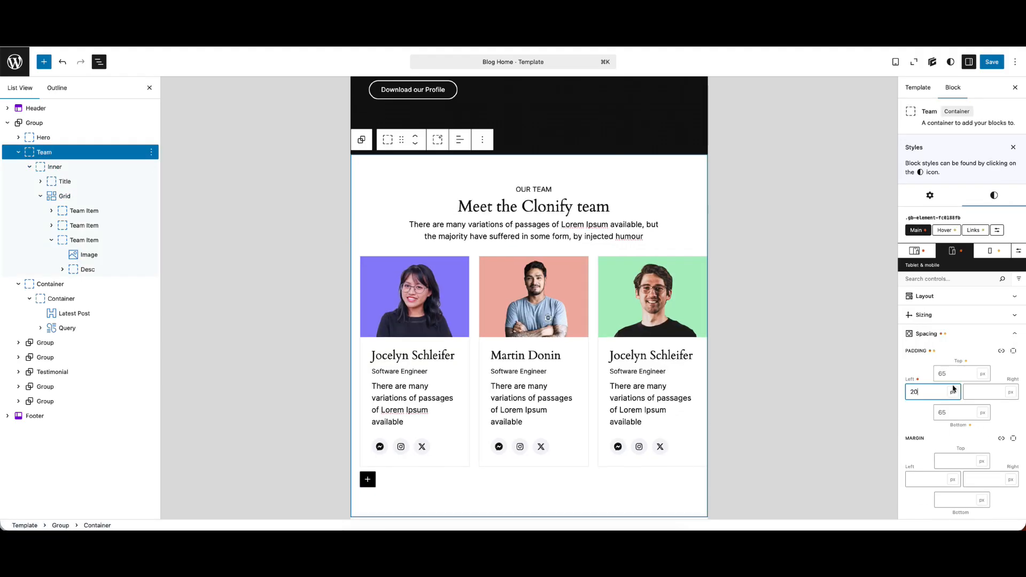
click(989, 394)
text(20)
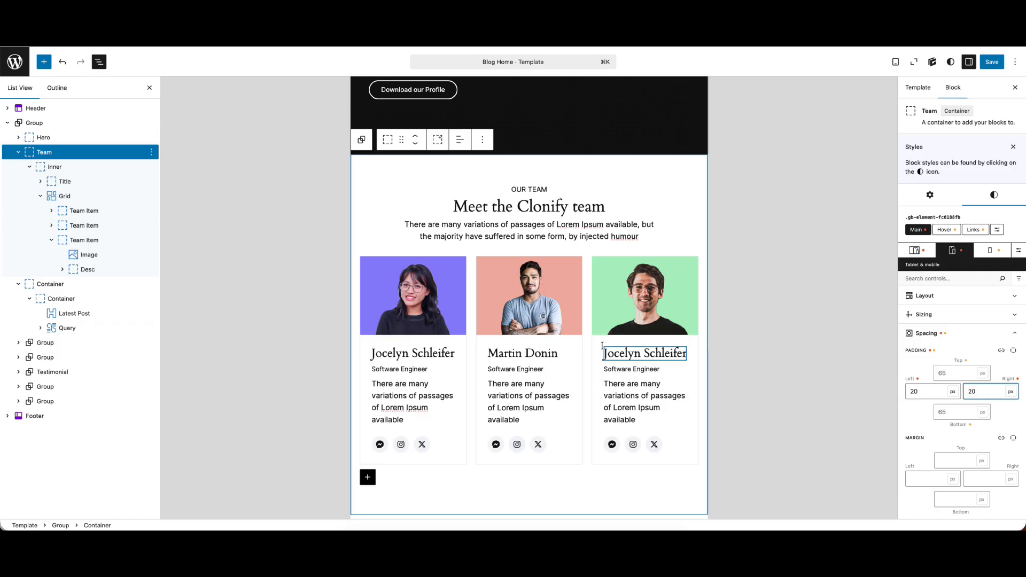
Check the team Grid at the Mobile breakpoint and save the template
click(997, 255)
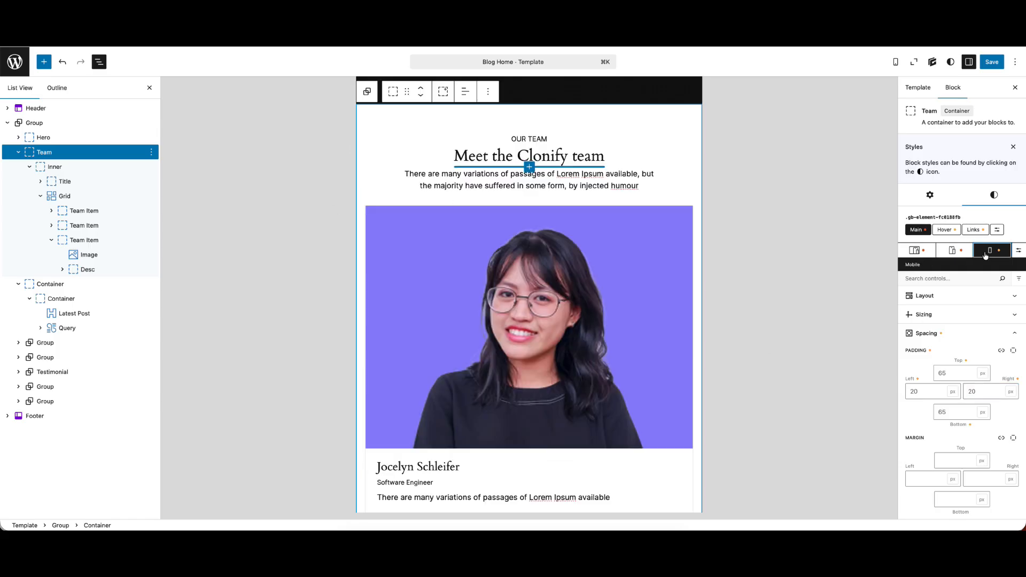
click(107, 202)
scroll(607, 327, down, 5)
key(super+s)
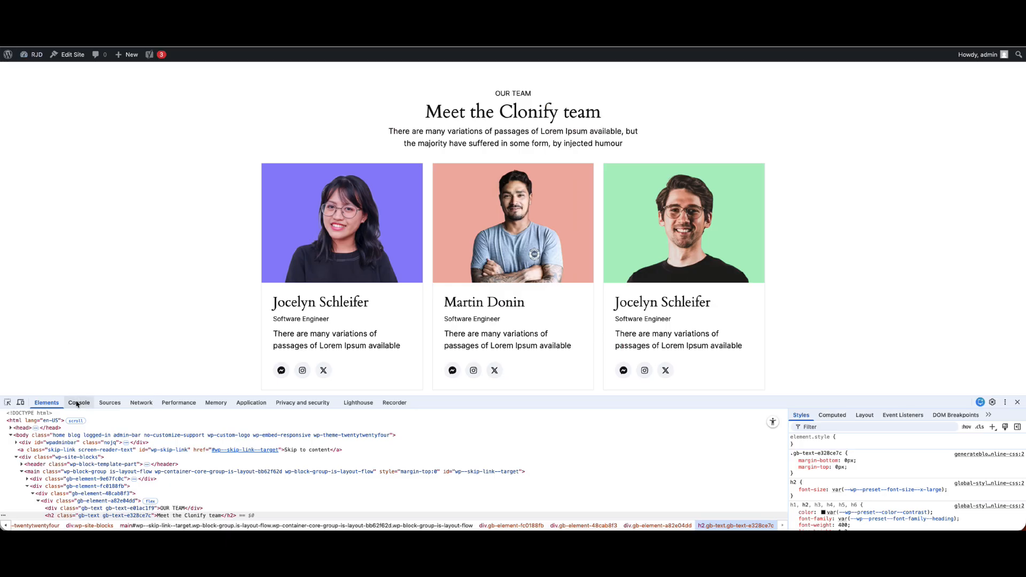
Check the three team cards and their side spacing on the live site in mobile device emulation
click(20, 403)
scroll(549, 303, down, 1)
scroll(549, 303, down, 15)
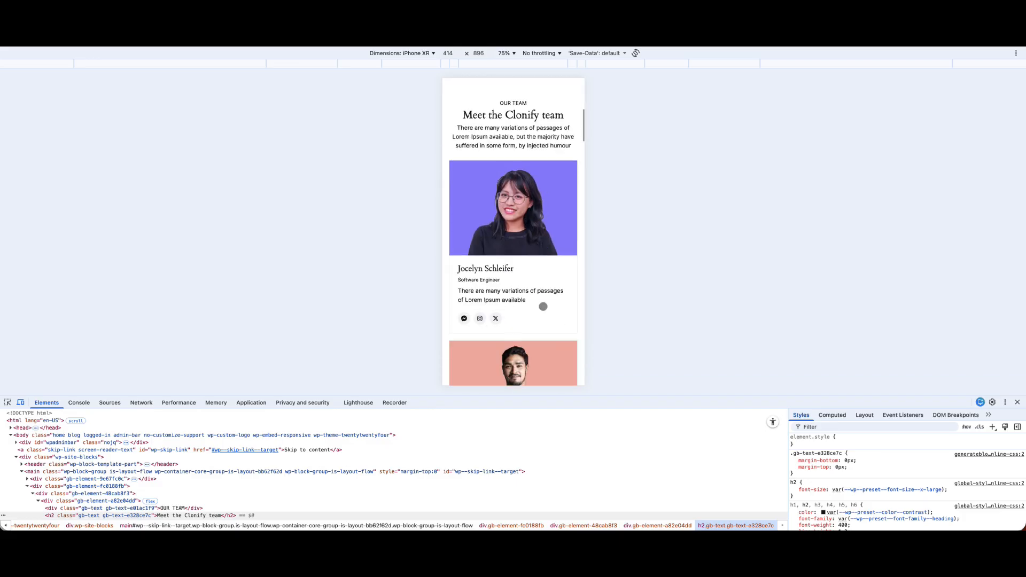
scroll(543, 307, down, 3)
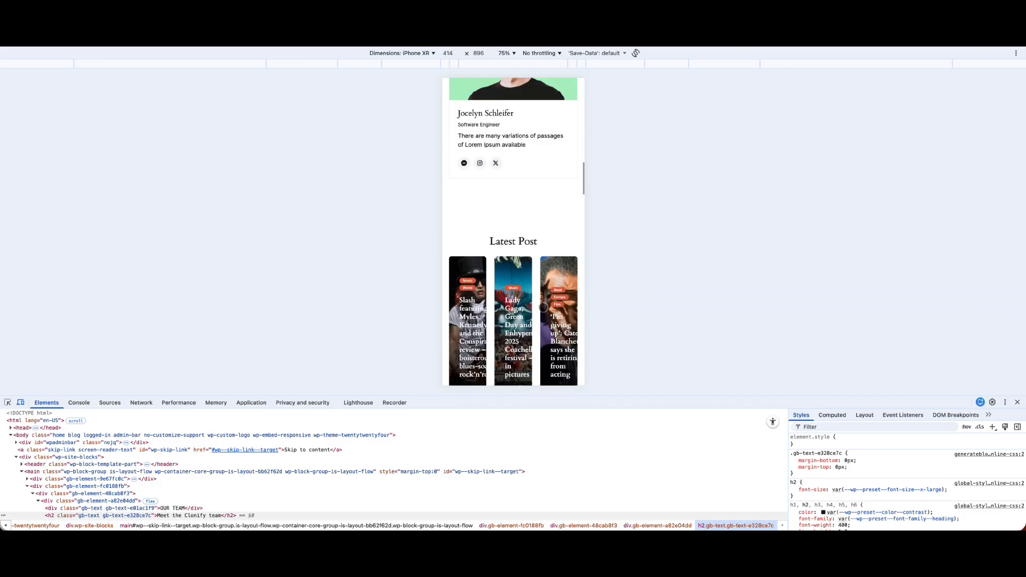
scroll(543, 307, up, 12)
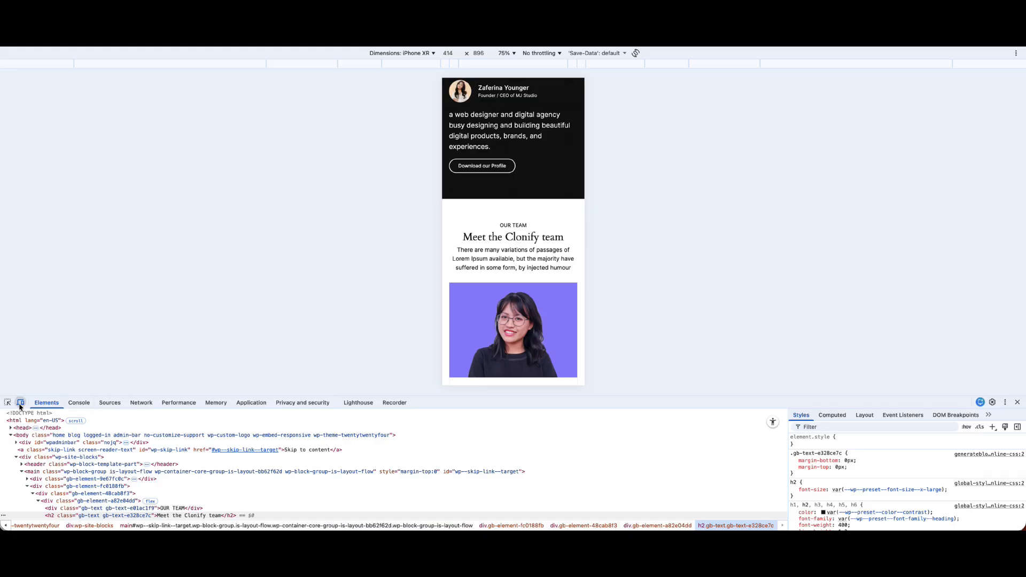
Review the team section at desktop width without developer tools, and return the template editor to the All screens view
click(20, 402)
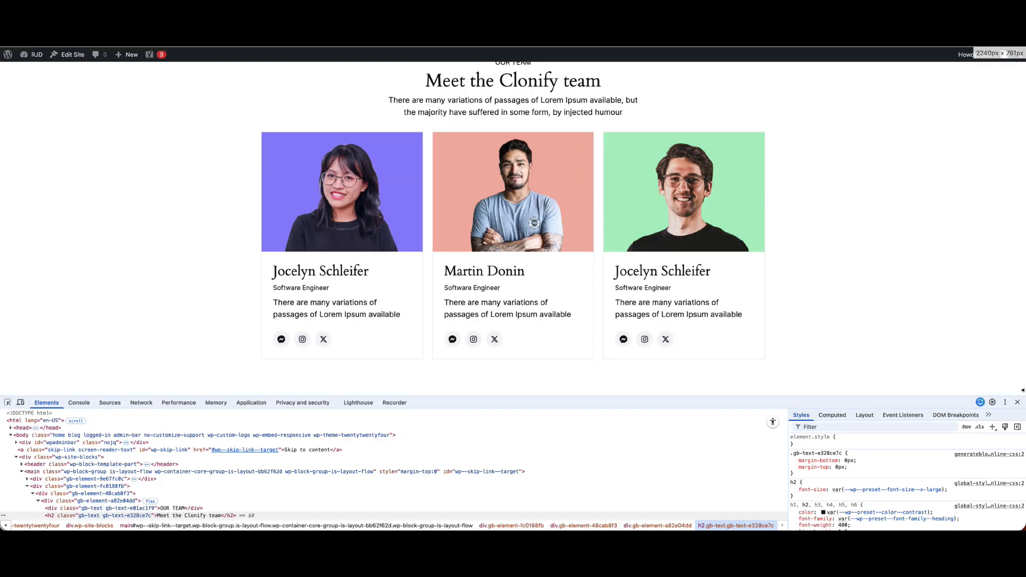
click(1018, 402)
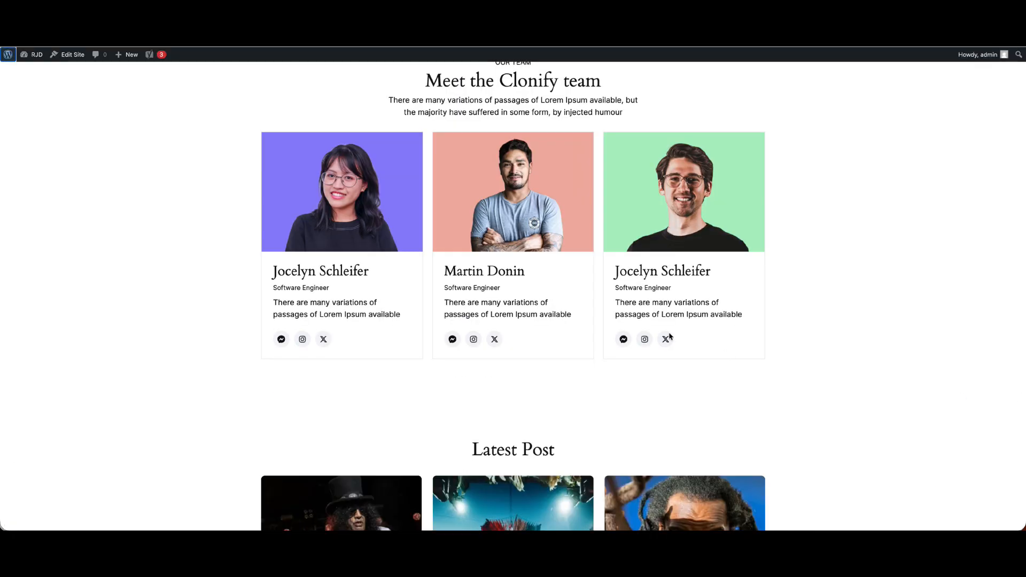
scroll(664, 351, up, 1)
scroll(578, 277, down, 1)
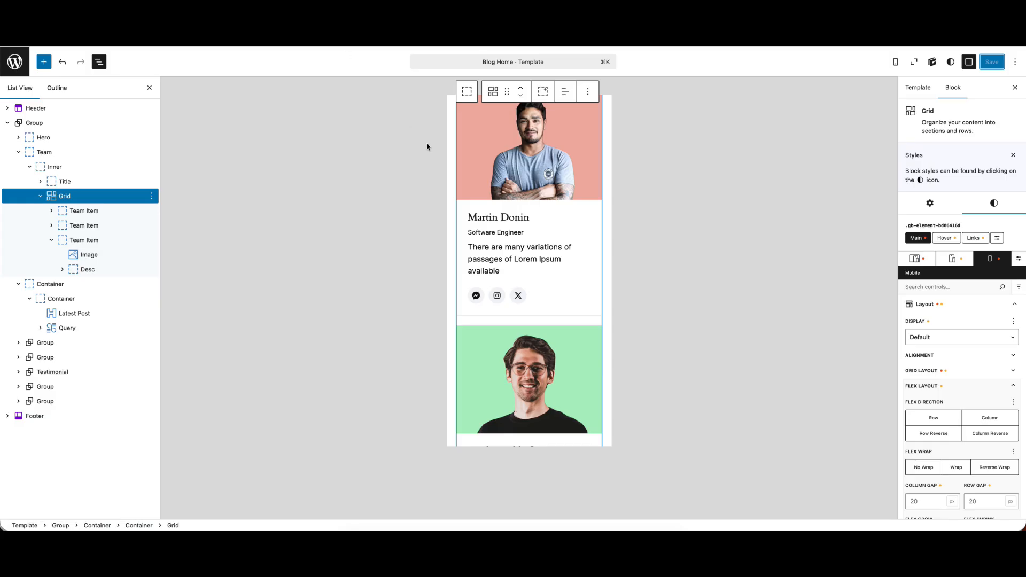
click(907, 259)
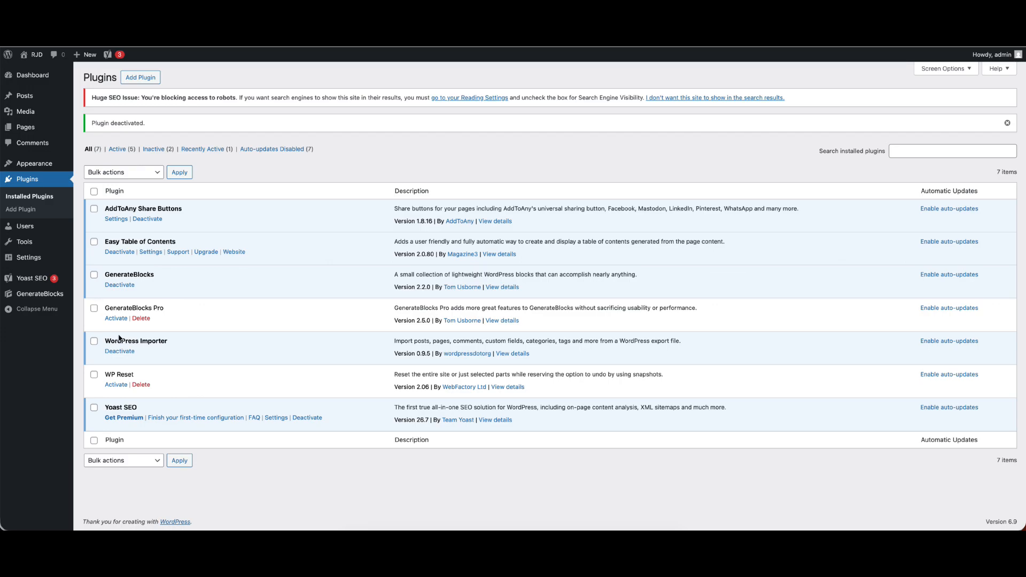
Duplicate the Grid of team cards inside the Team section's Inner container
click(116, 318)
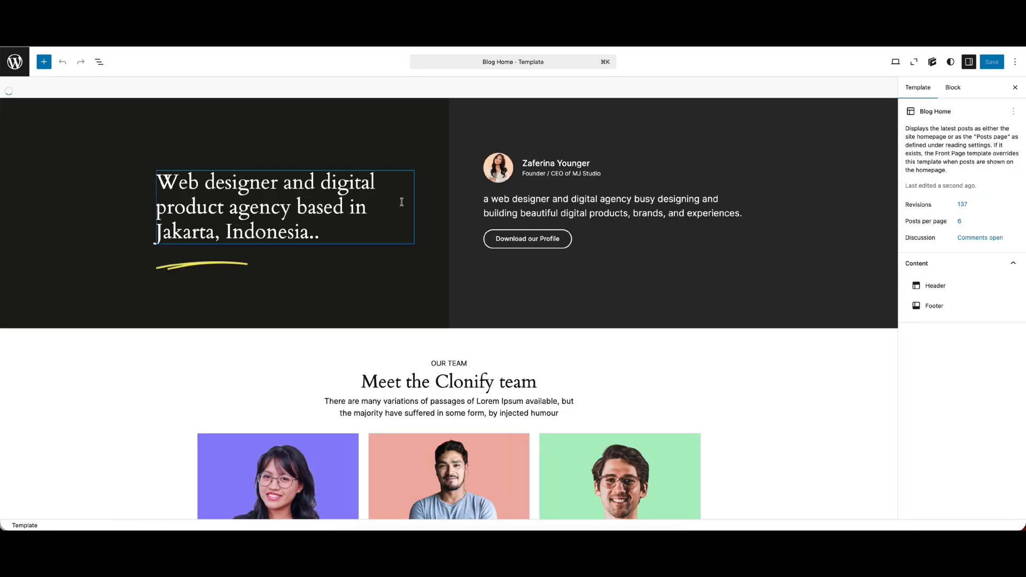
scroll(401, 203, down, 5)
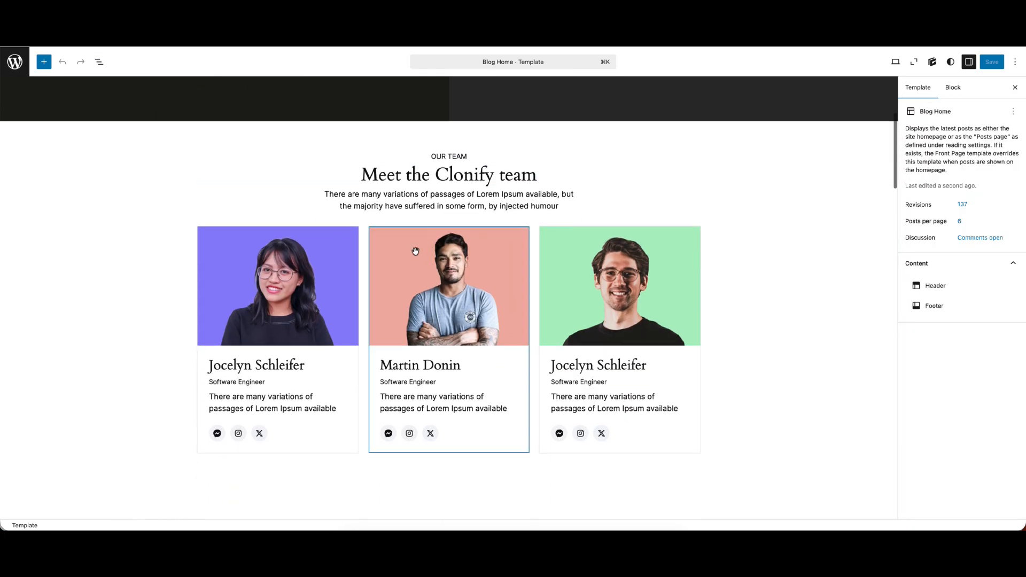
click(99, 61)
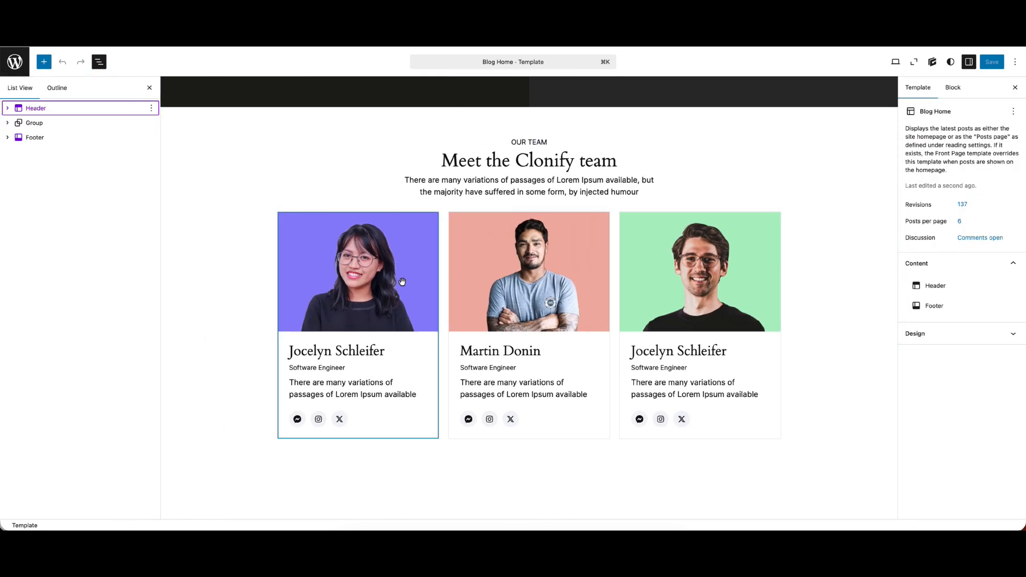
click(299, 258)
click(40, 196)
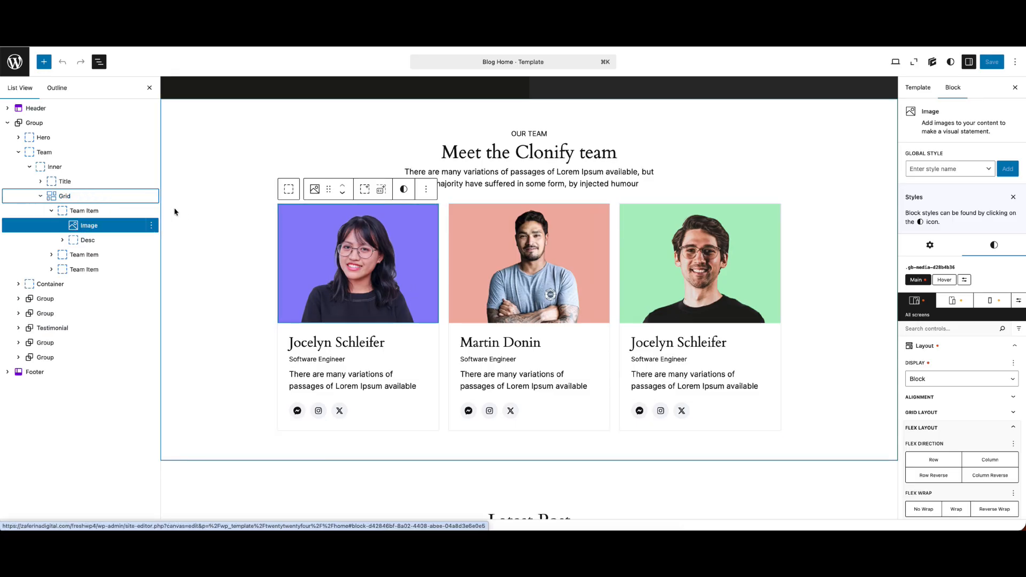
click(19, 152)
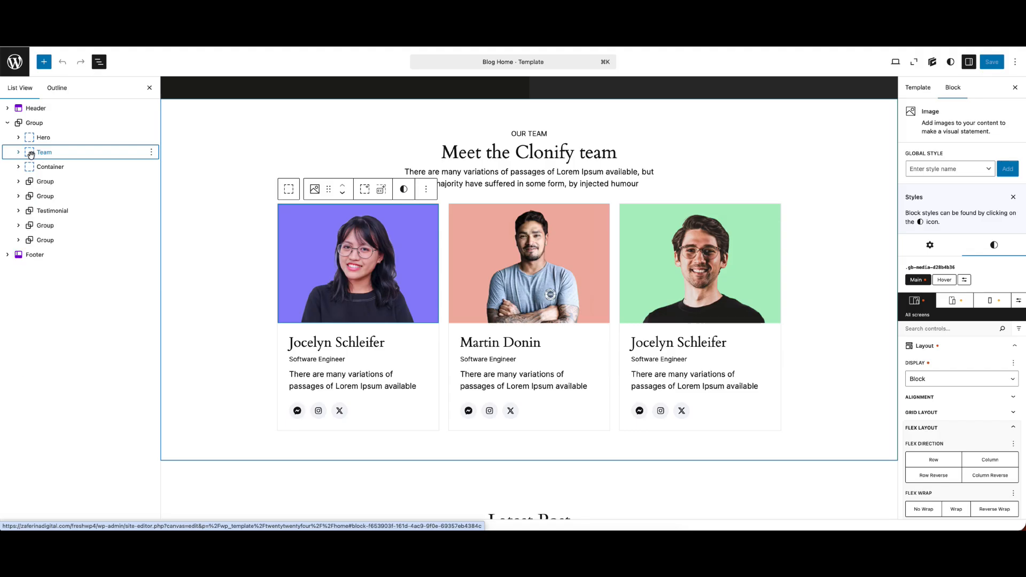
click(18, 152)
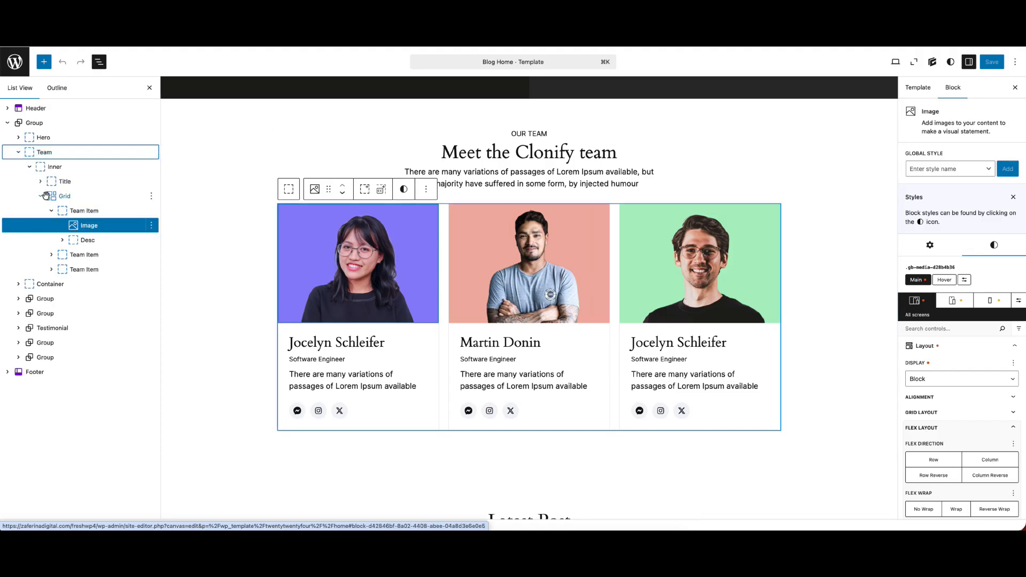
click(41, 196)
click(151, 197)
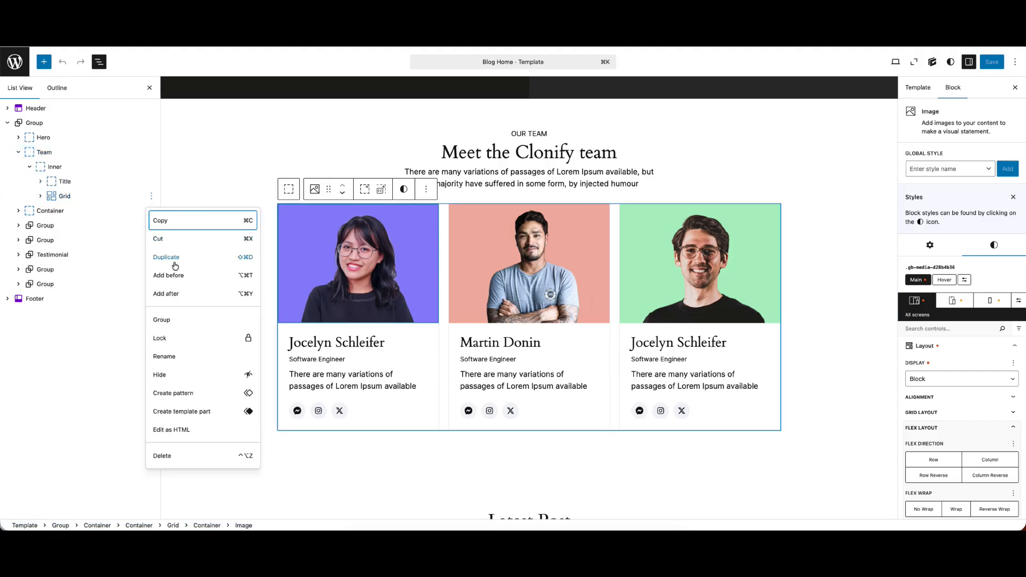
click(177, 256)
scroll(529, 340, down, 2)
scroll(530, 340, down, 2)
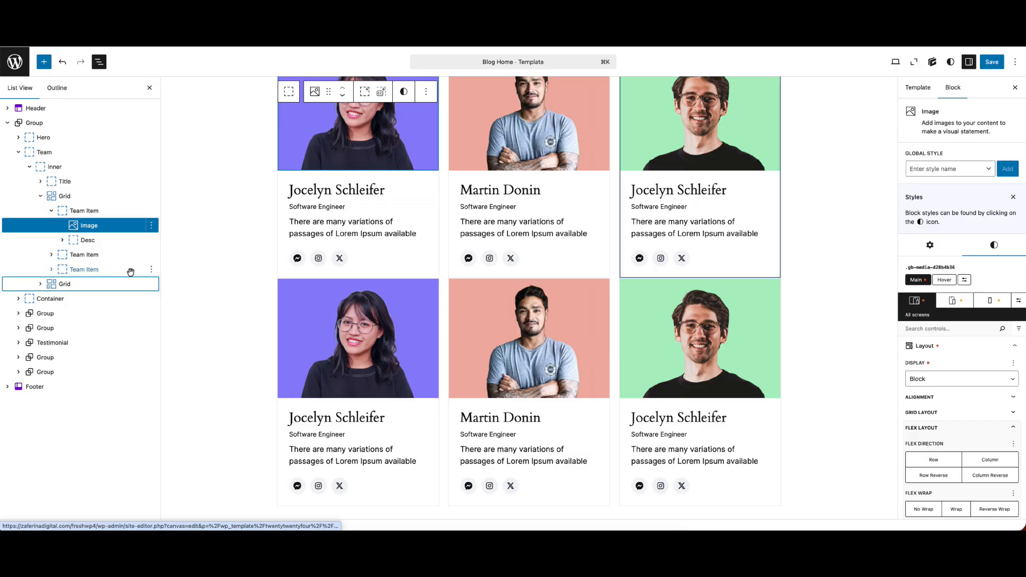
Rename the duplicated Grid in the Team section as GB Pro
click(40, 196)
click(105, 213)
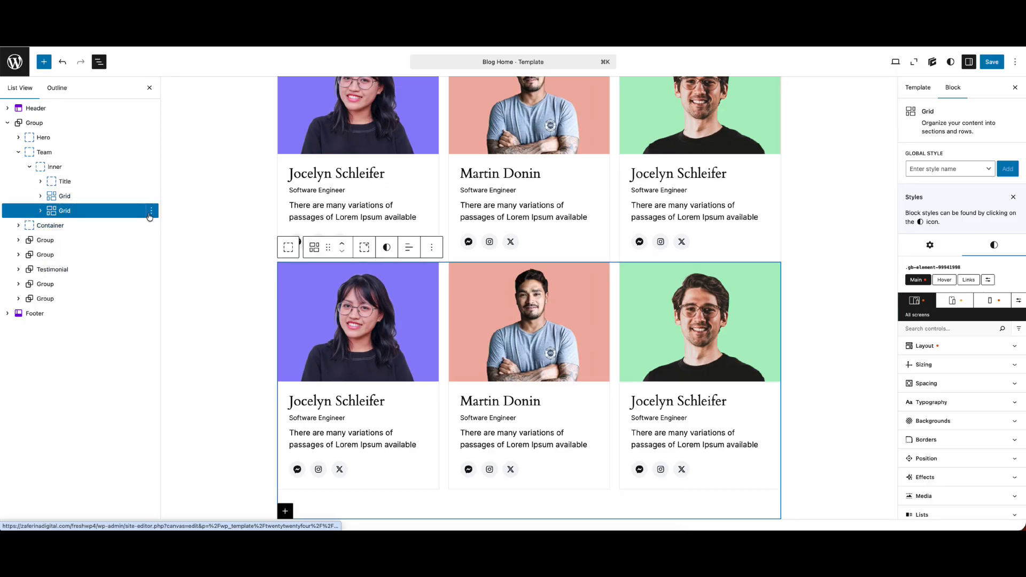
click(151, 211)
click(171, 370)
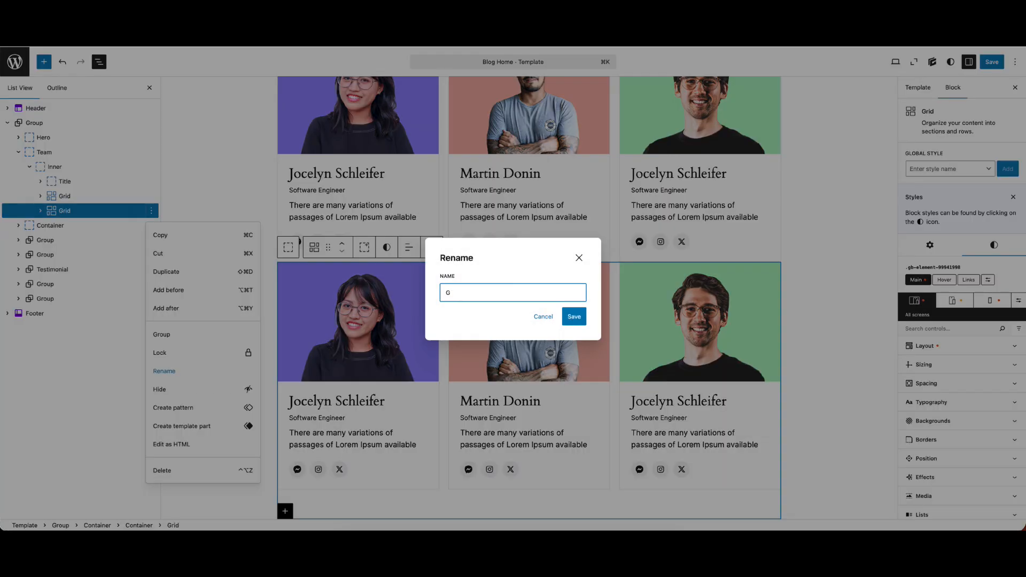
text(GB Po)
key(Return)
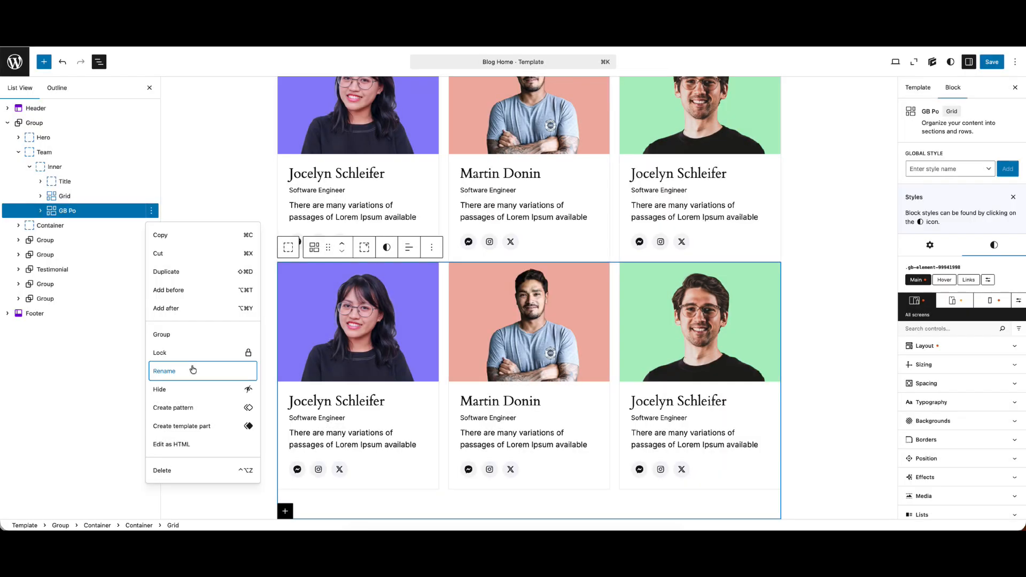
click(161, 353)
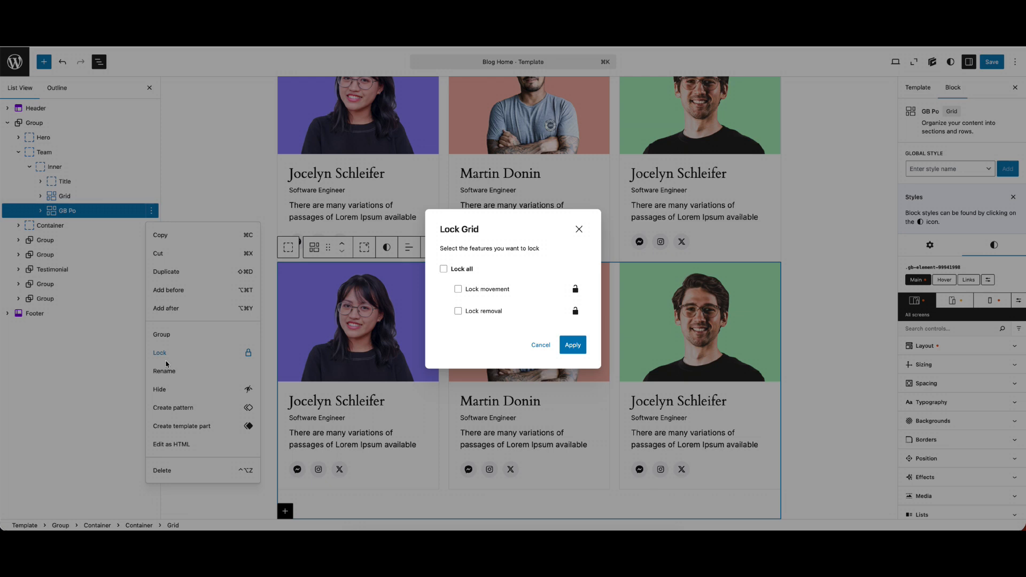
key(Escape)
click(164, 370)
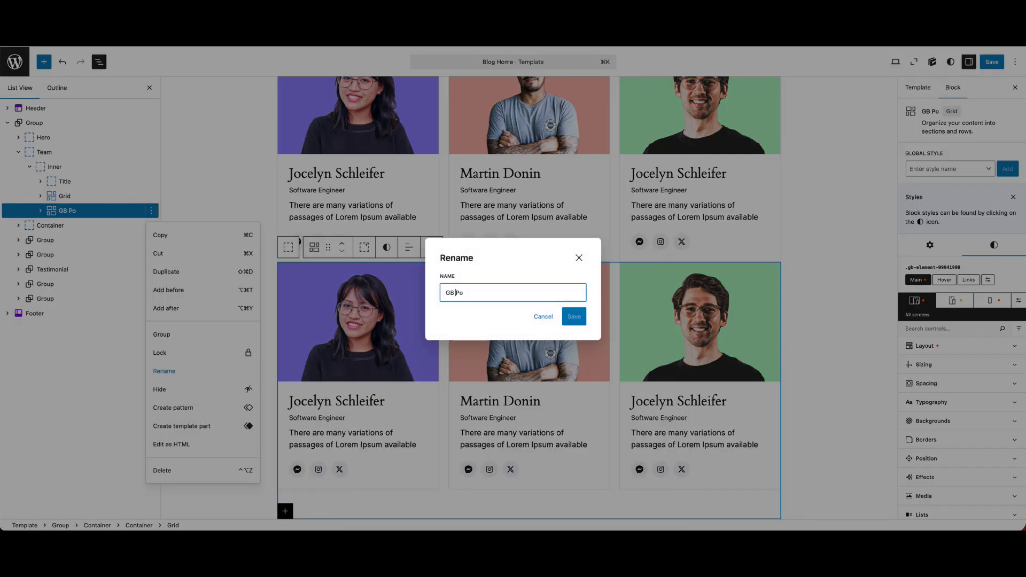
text(r)
key(Return)
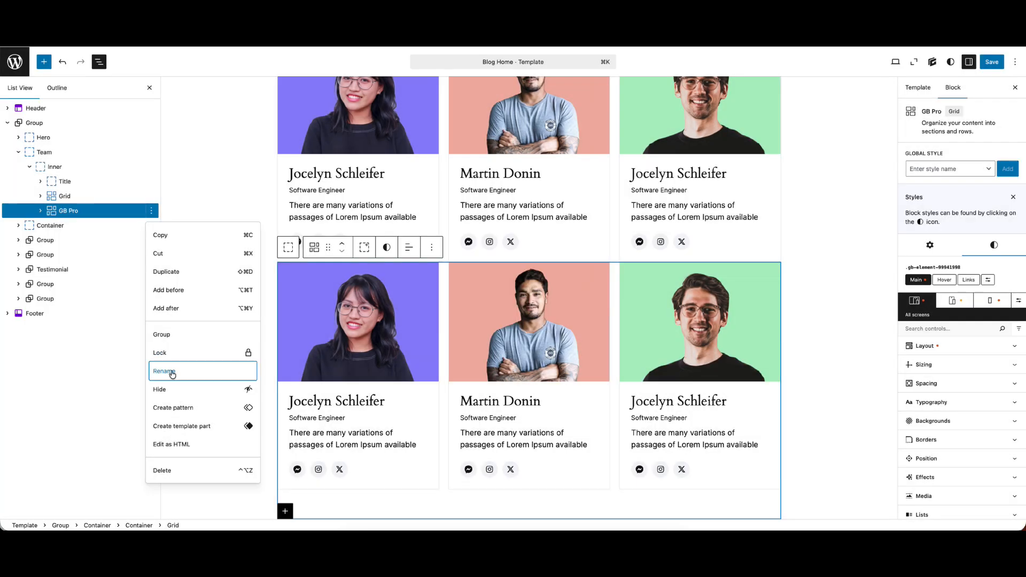
Set the GB Pro grid's top margin to 45 px and save the template
click(941, 383)
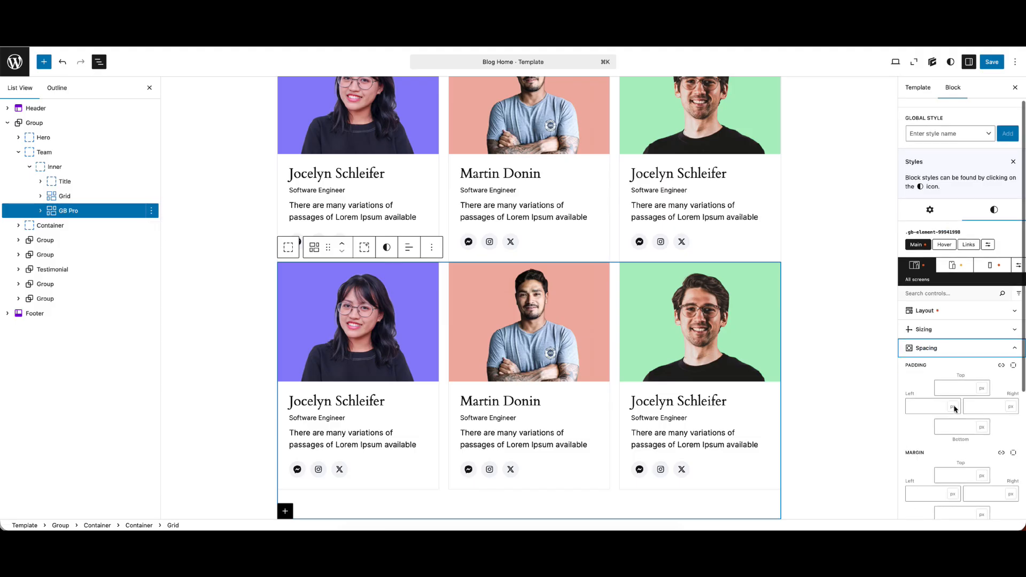
scroll(946, 384, down, 2)
click(955, 450)
text(45)
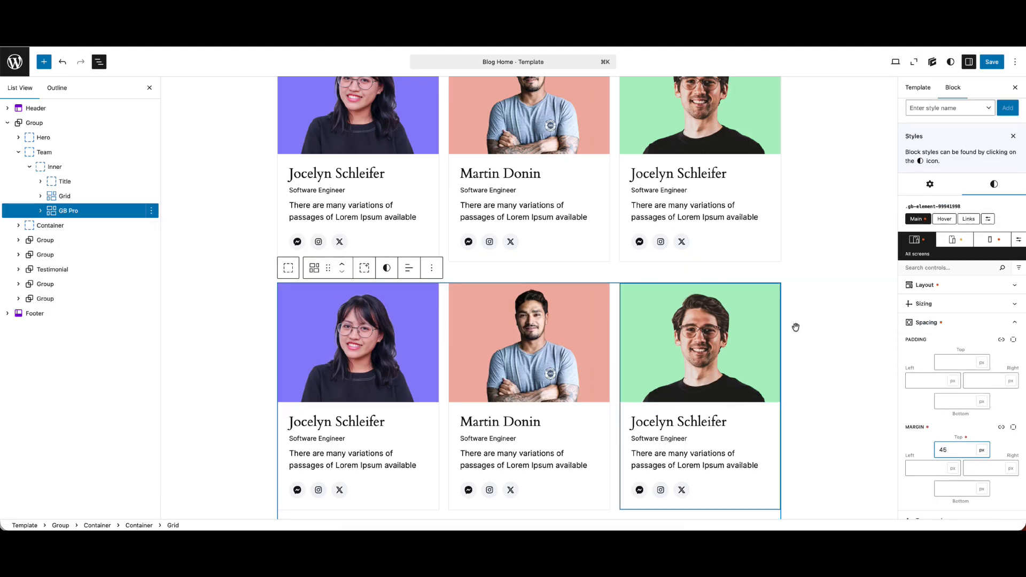
key(ctrl+s)
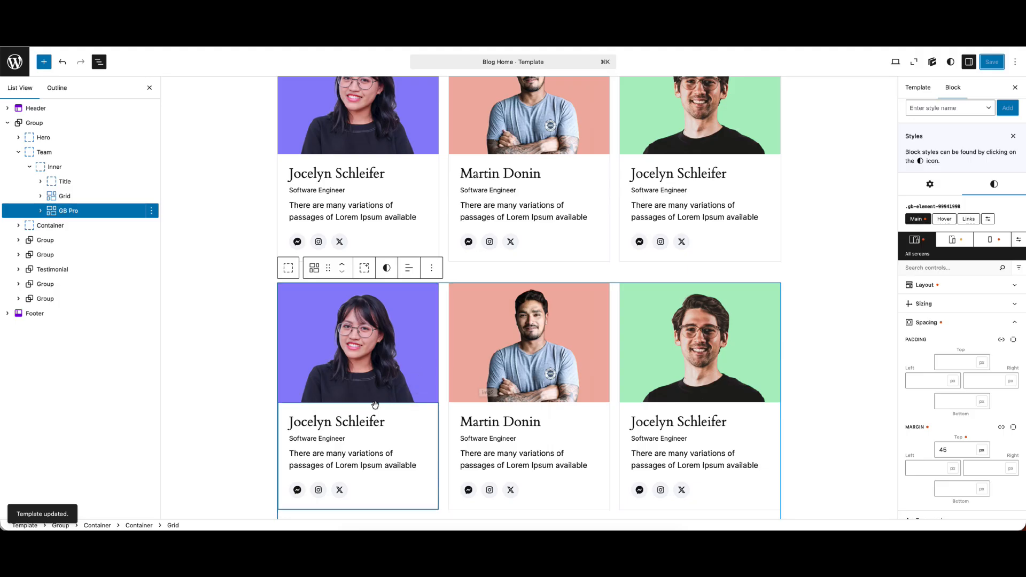
Examine the name, job title and social icon blocks in the first card of the GB Pro grid
click(351, 421)
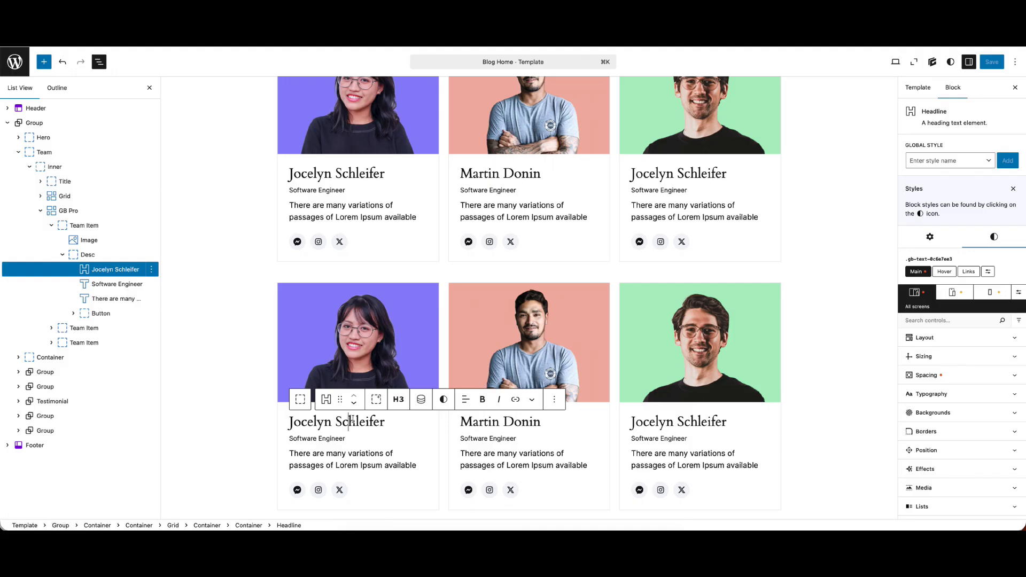
click(326, 439)
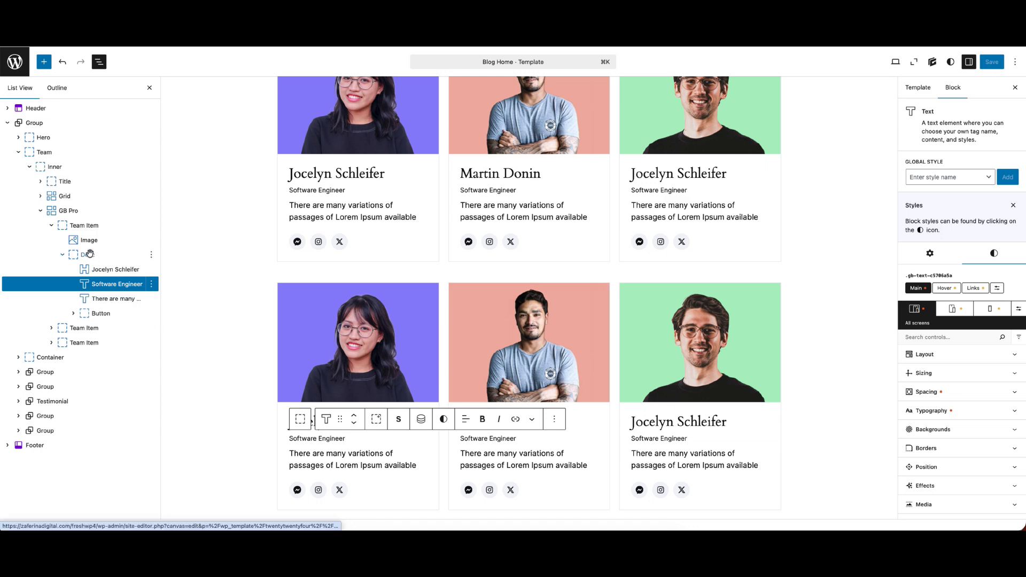
click(52, 226)
click(77, 212)
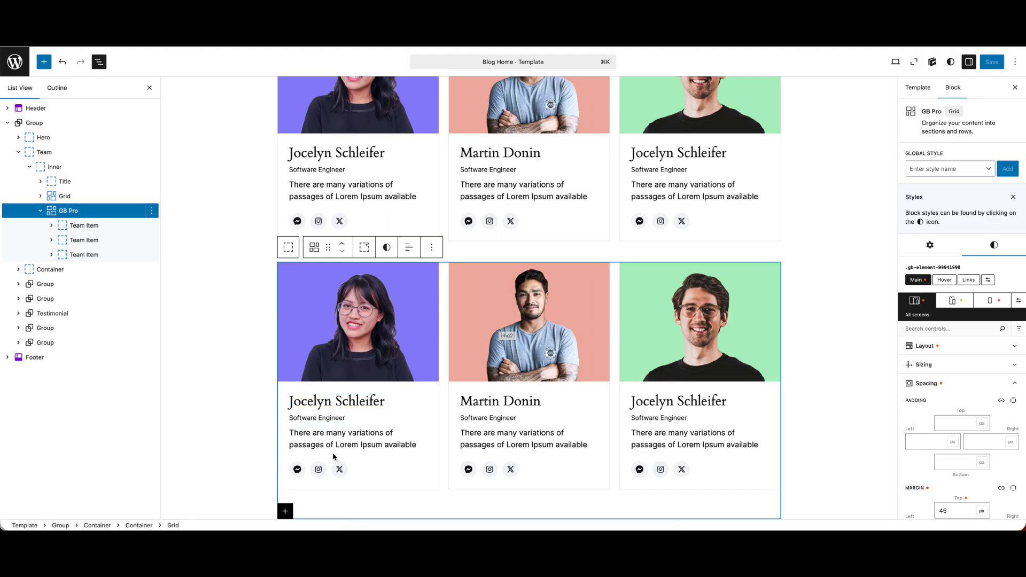
click(298, 470)
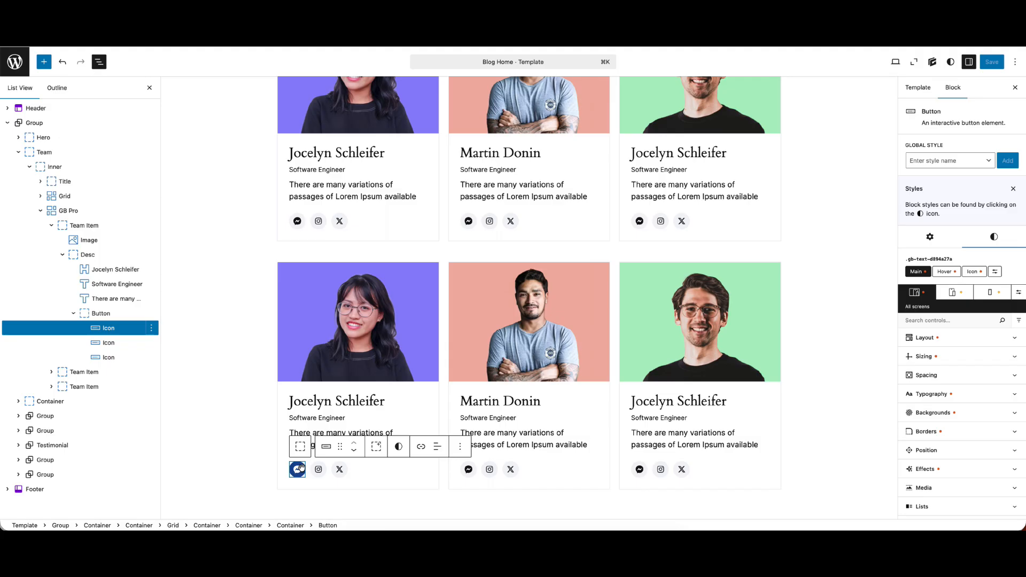
click(151, 328)
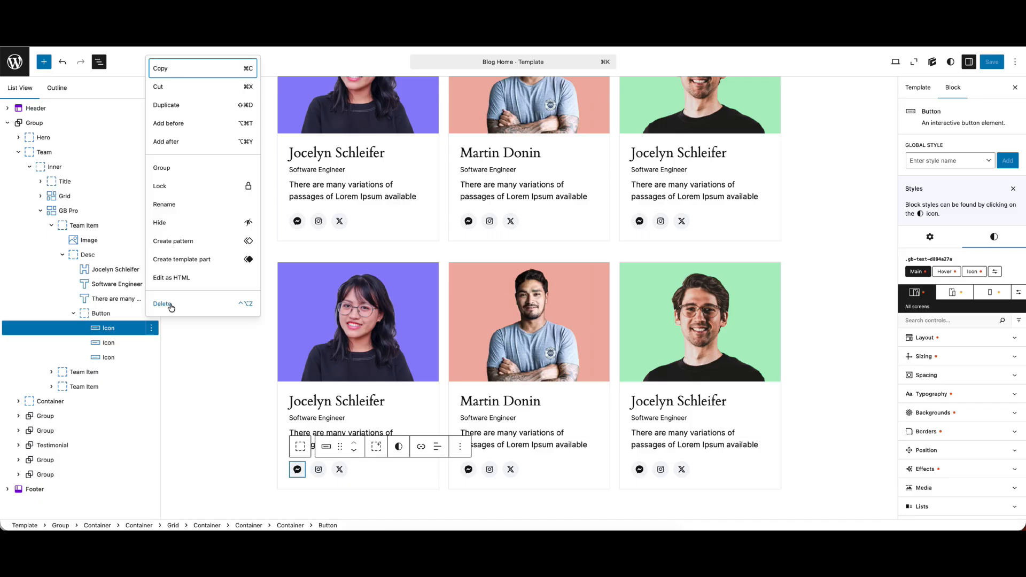
Add a global style named team to the GB Pro grid, starting from a blank style
click(51, 225)
click(73, 211)
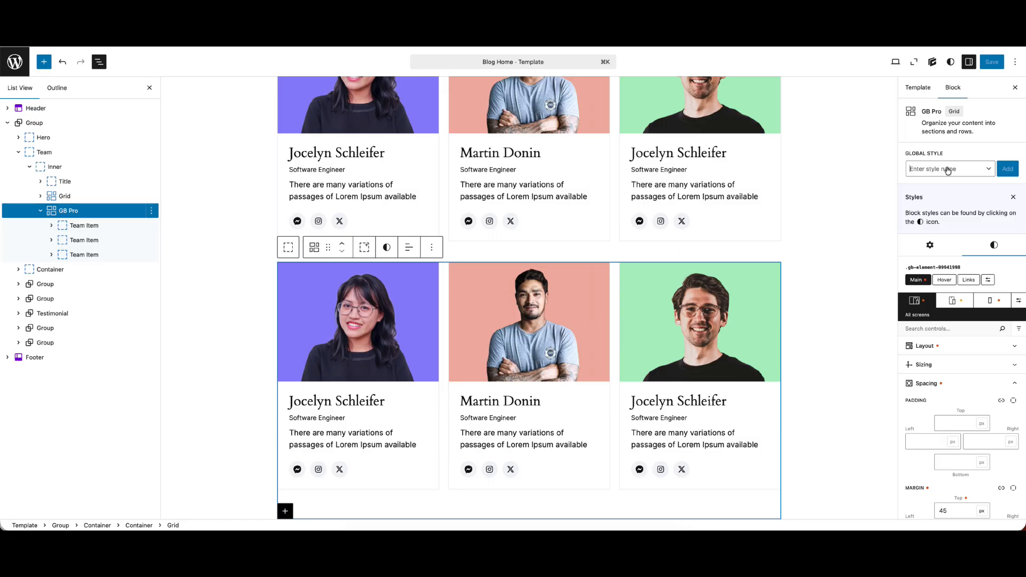
click(947, 170)
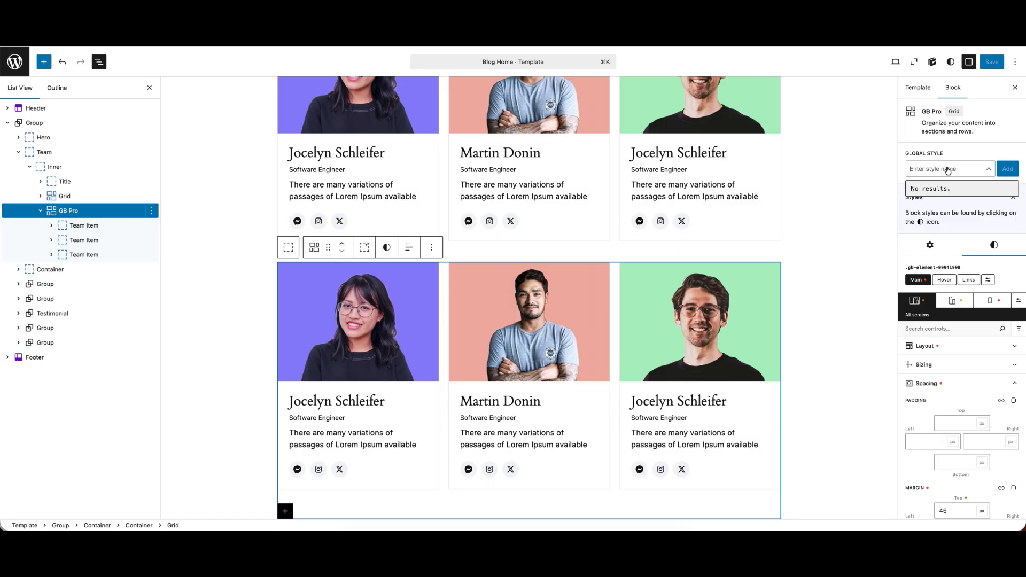
text(team)
click(1004, 169)
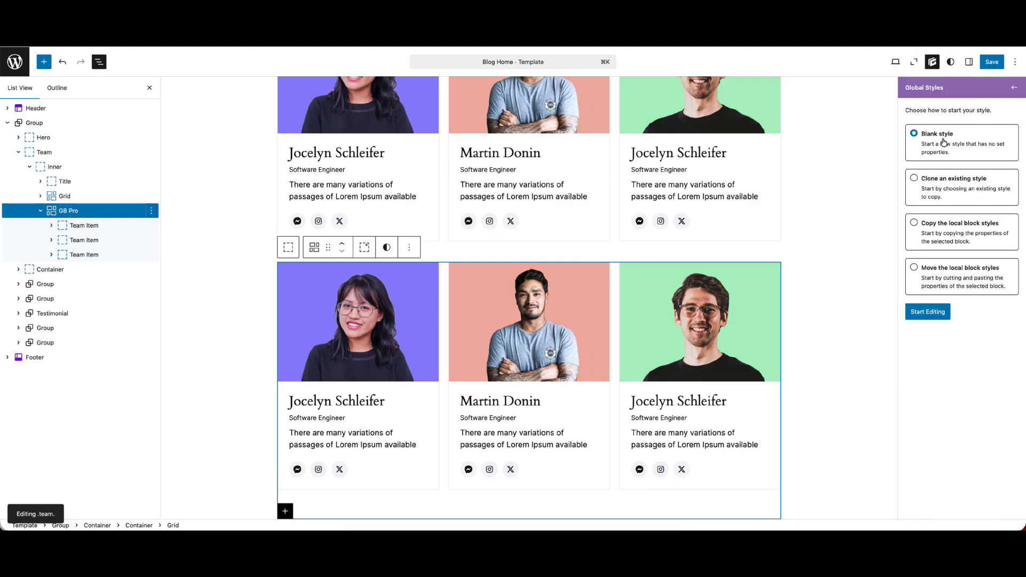
click(931, 312)
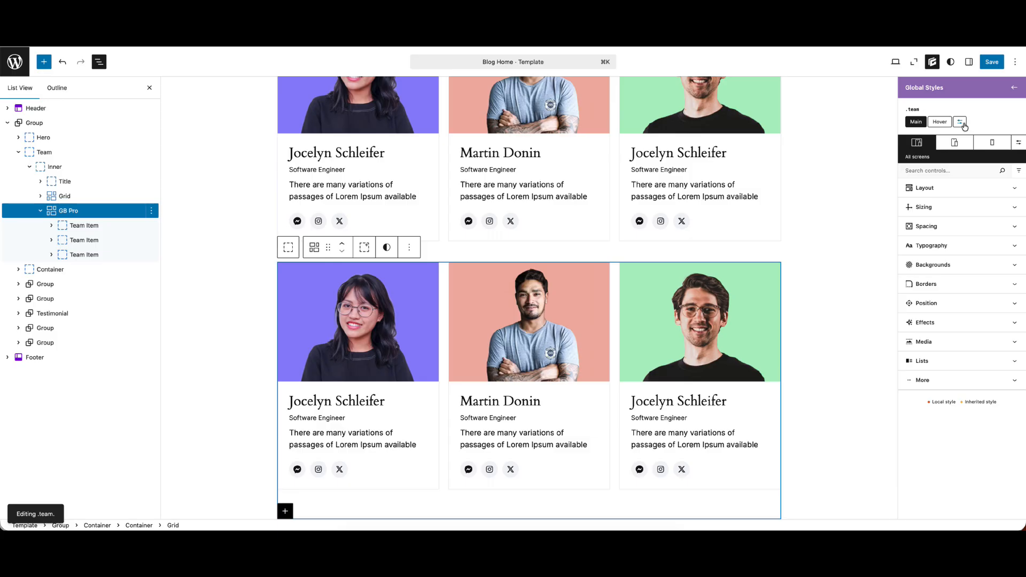
Create a custom img selector in the .team global style
click(959, 121)
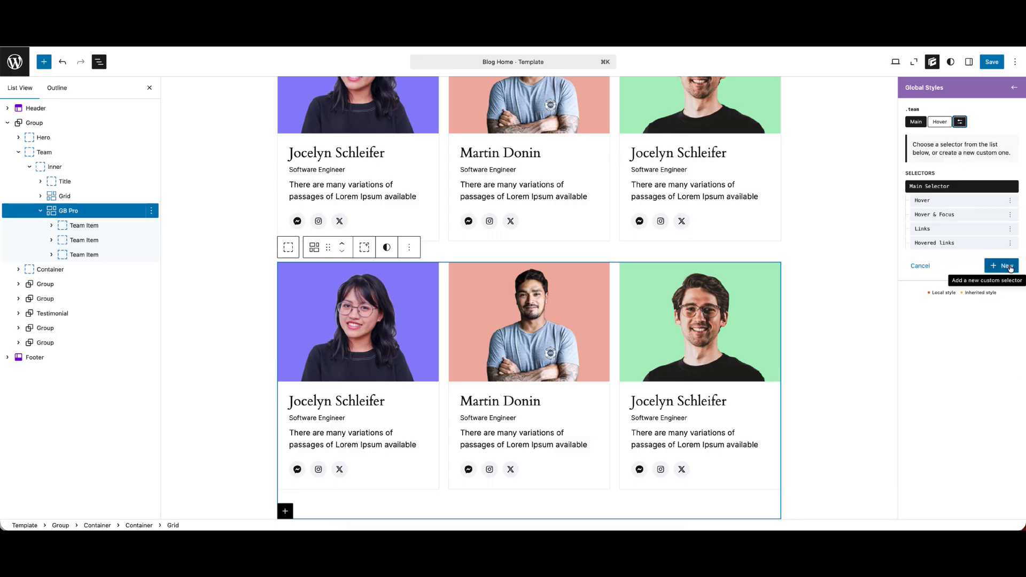
click(1010, 268)
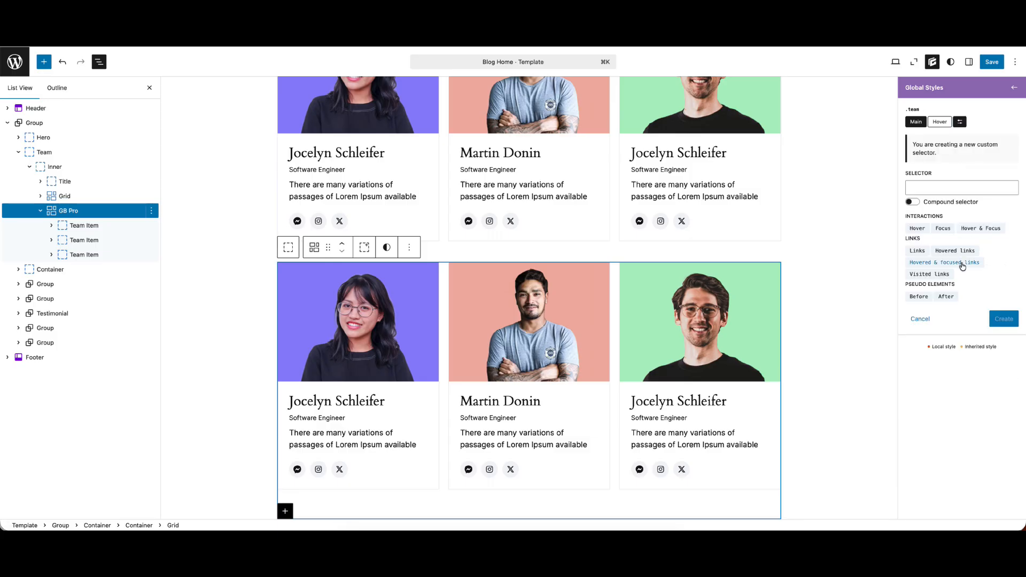
click(926, 185)
text(img)
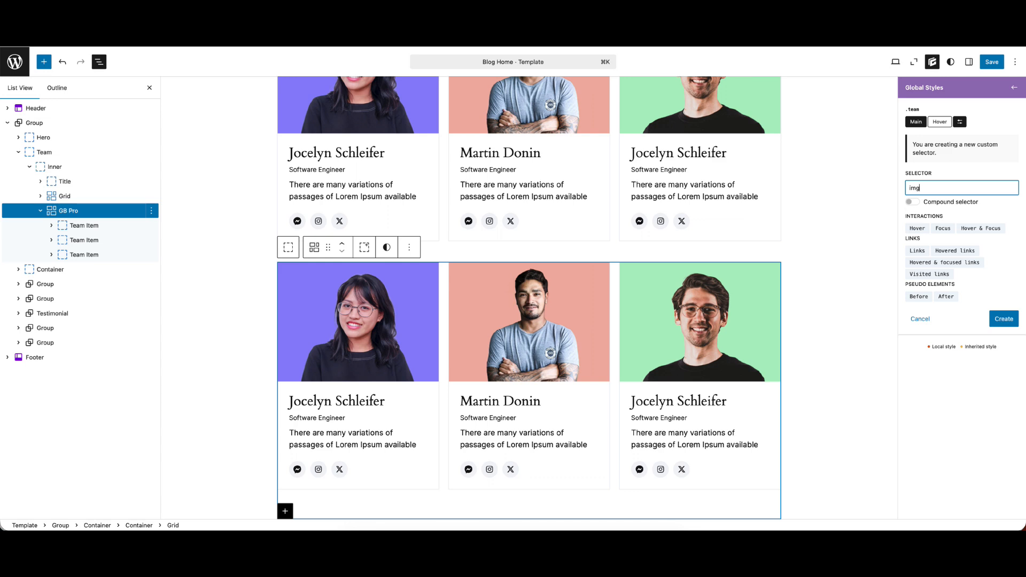
click(1002, 319)
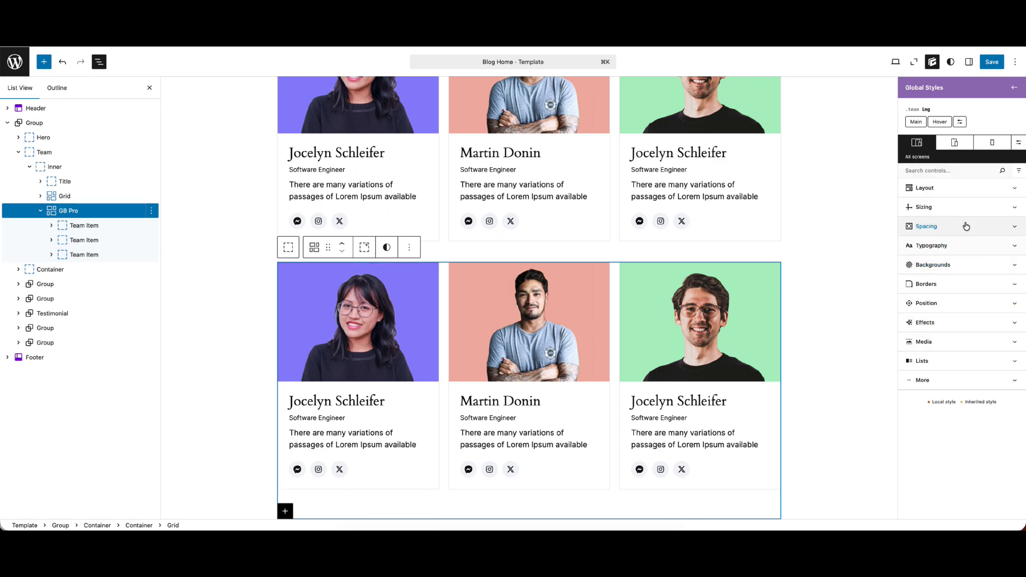
Set the height of the .team img selector to 400 px for all screens
click(933, 209)
click(982, 241)
text(400)
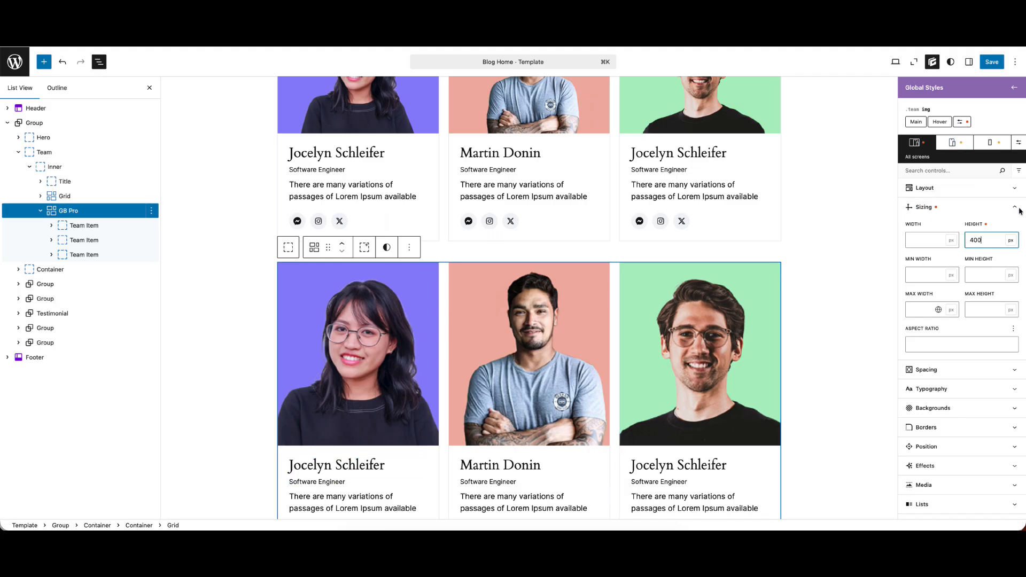
Create a custom h3 selector in the .team global style of the GB Pro grid
click(363, 467)
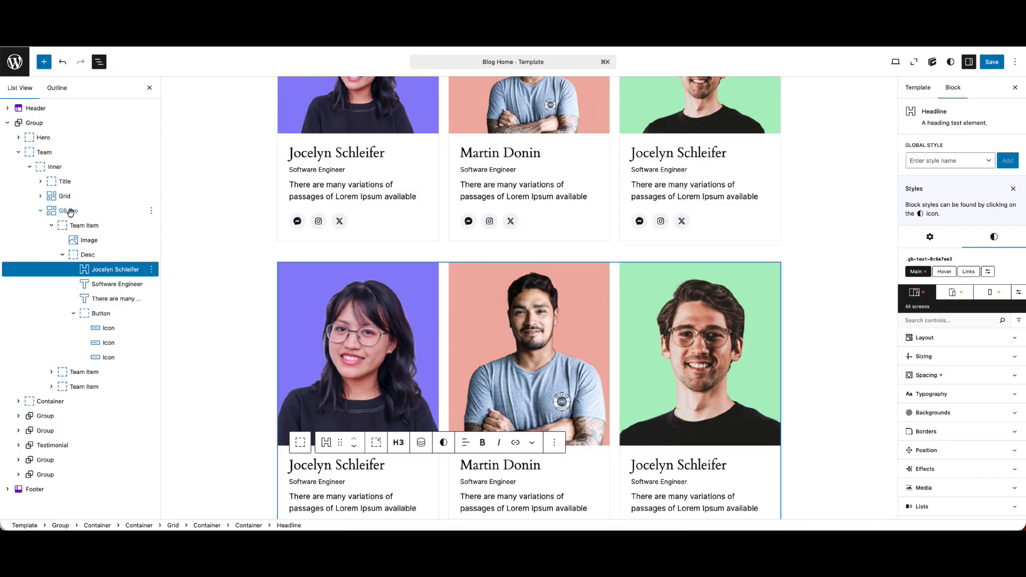
click(69, 211)
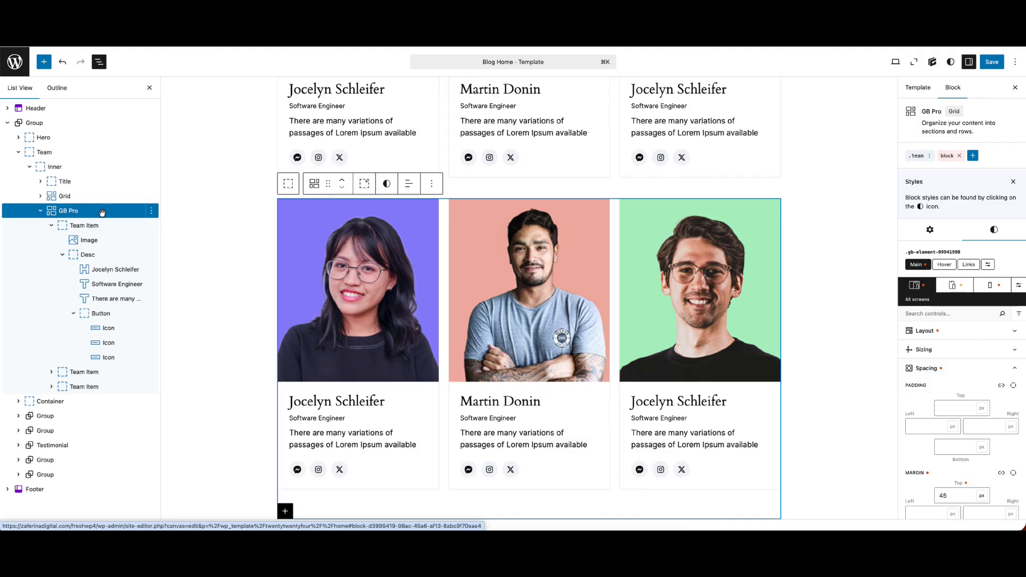
click(917, 157)
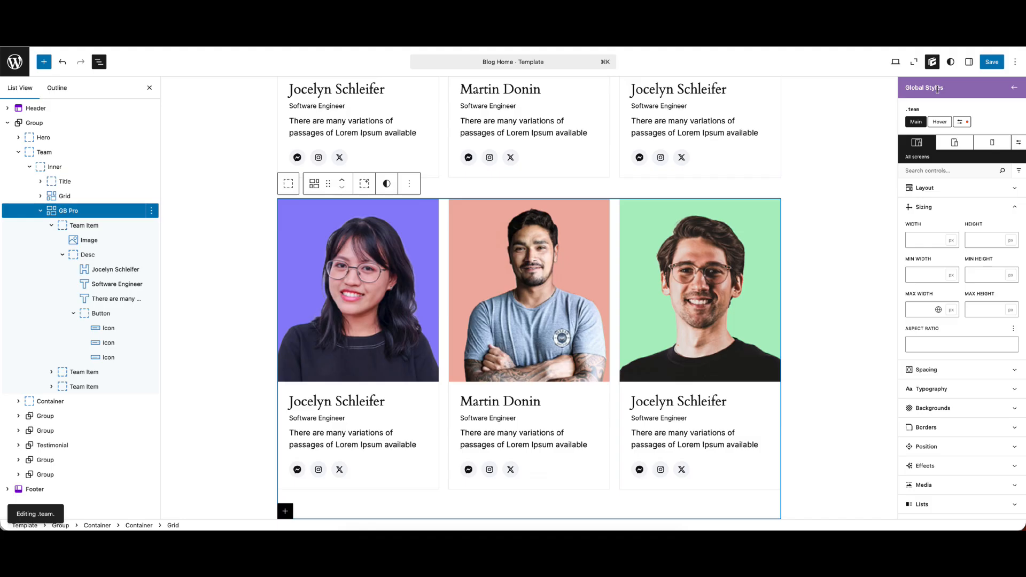
click(961, 122)
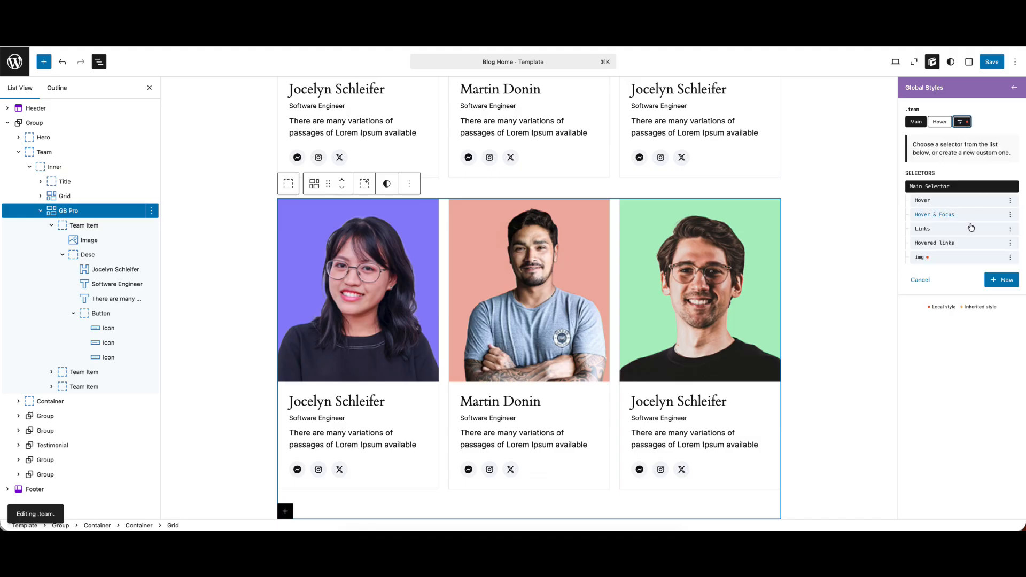
click(994, 279)
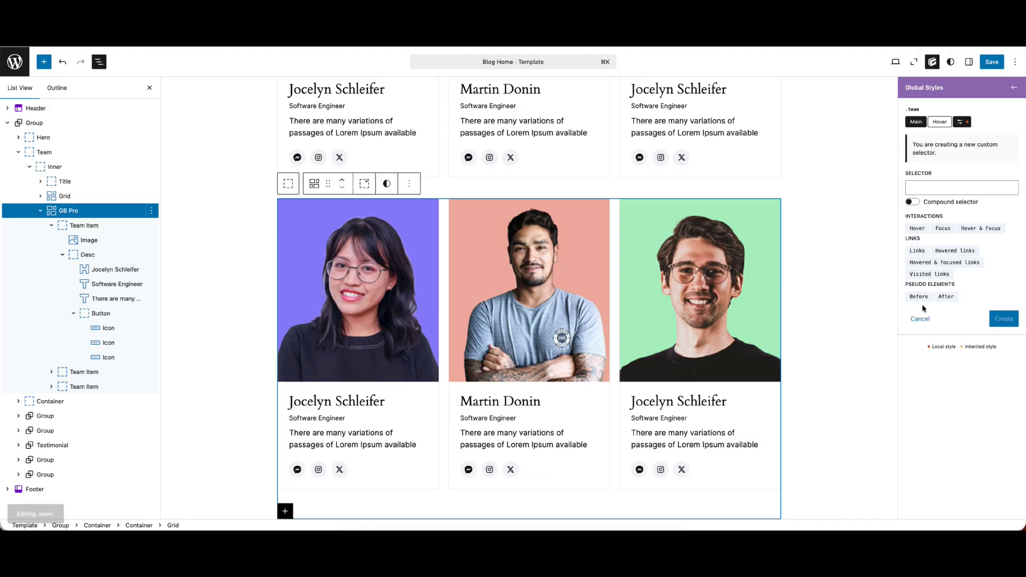
click(916, 184)
text(h3)
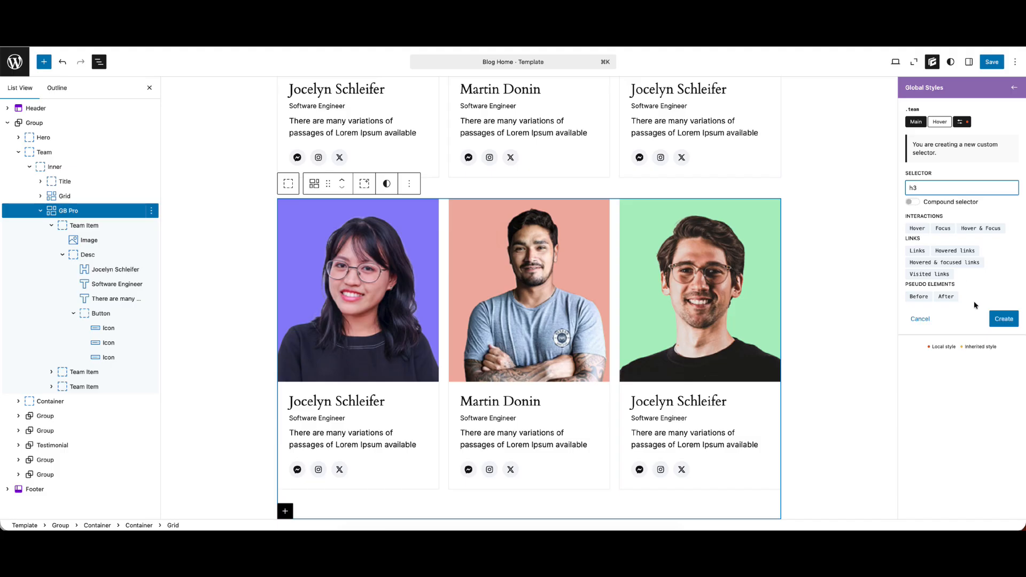
click(999, 320)
Set the font size of the .team h3 selector to 29 px for all screens and save the changes
click(951, 206)
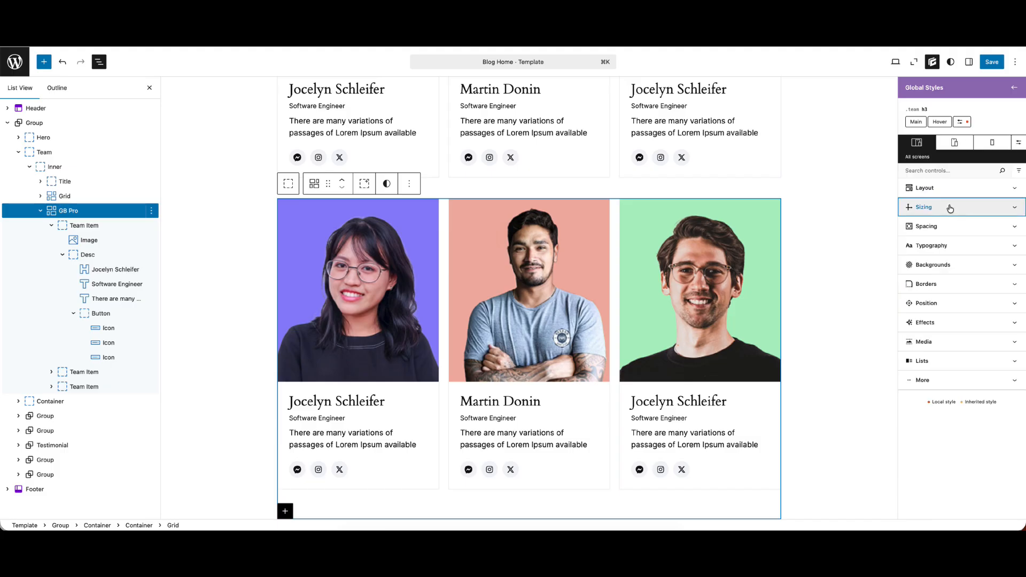
click(950, 246)
click(917, 309)
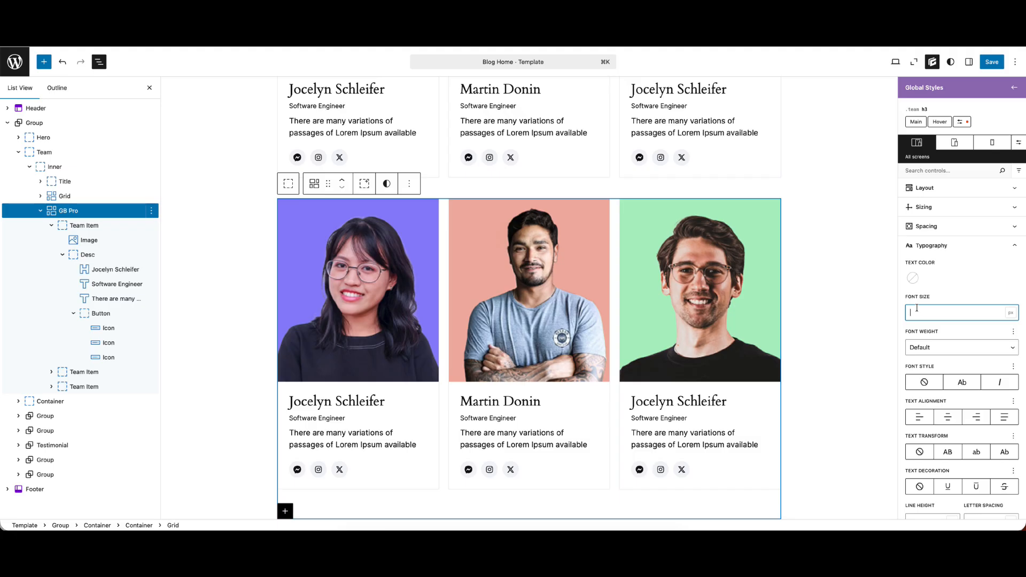
text(18)
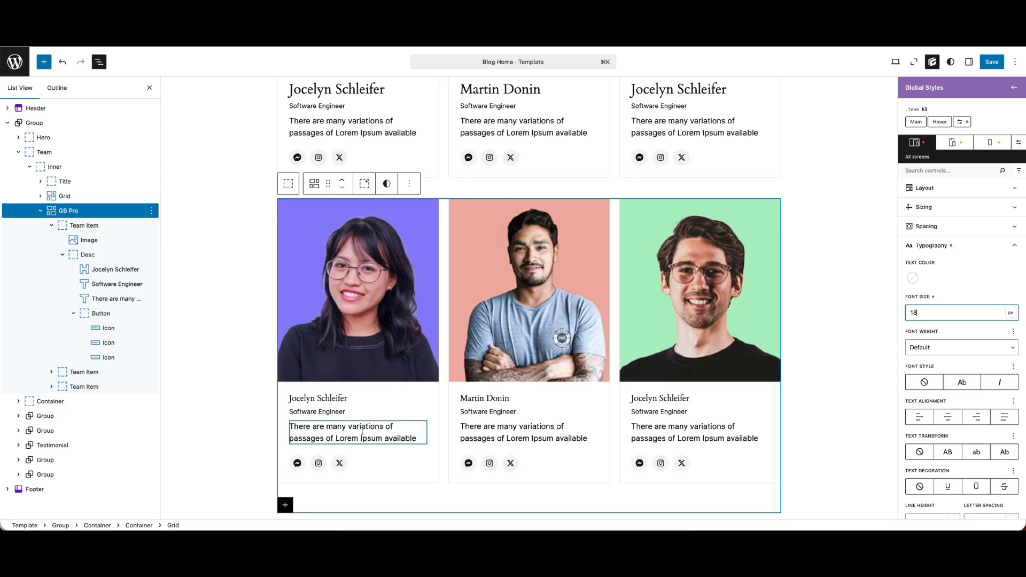
text(0)
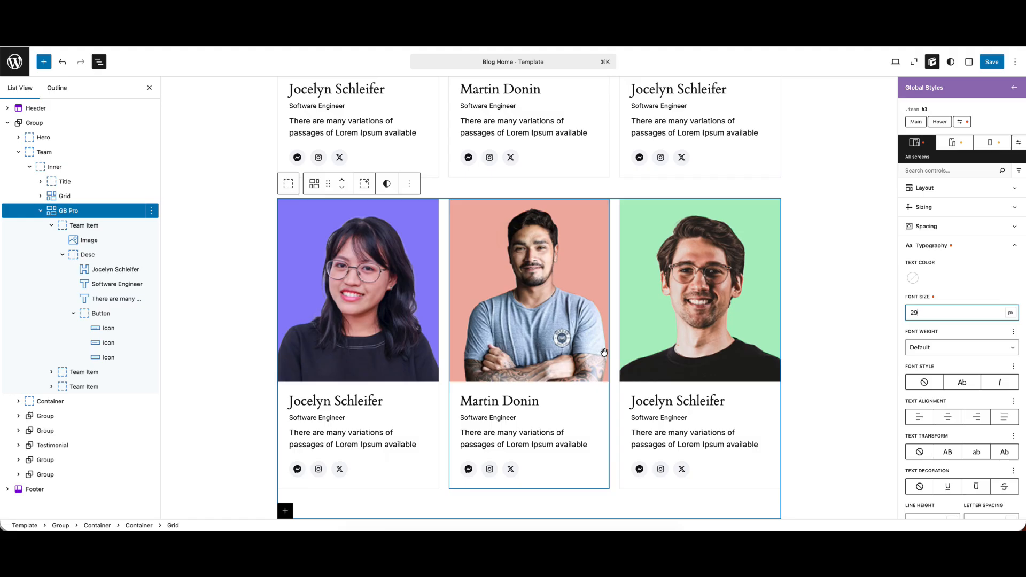
scroll(550, 363, down, 2)
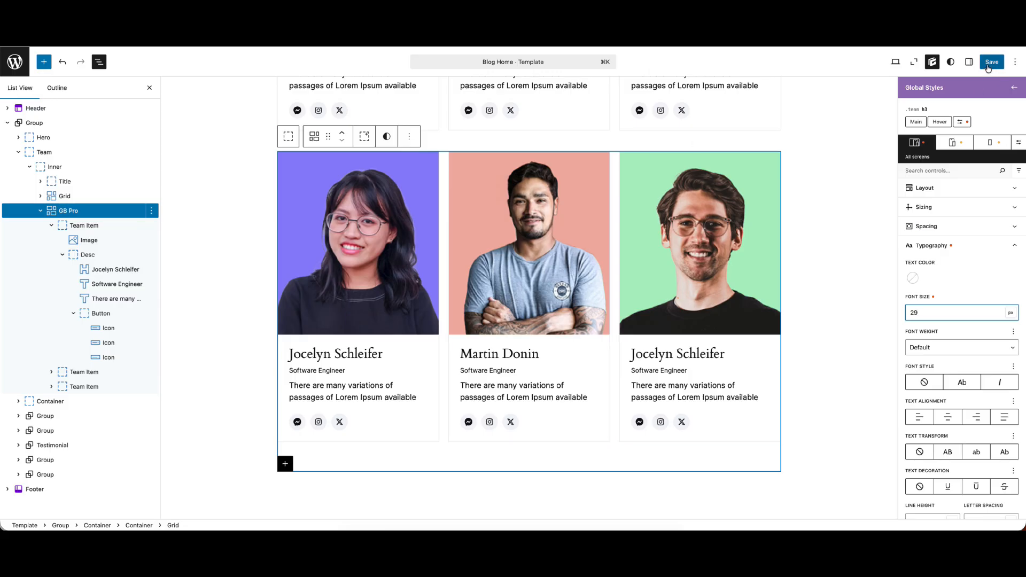
click(991, 62)
click(991, 63)
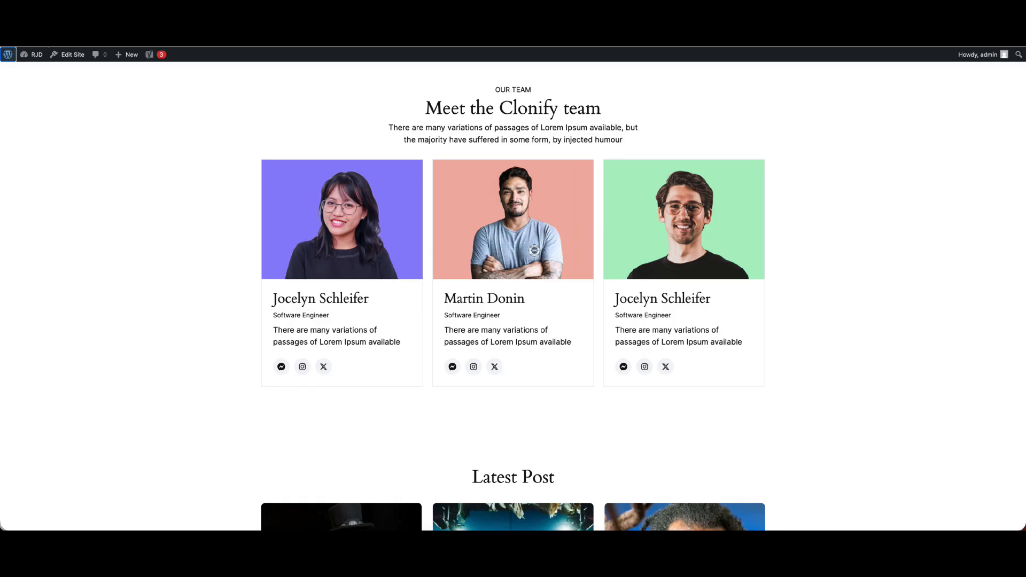
Inspect the markup of the first card's Messenger icon on the live page with the browser's developer tools
scroll(446, 230, down, 6)
right_click(398, 297)
click(415, 454)
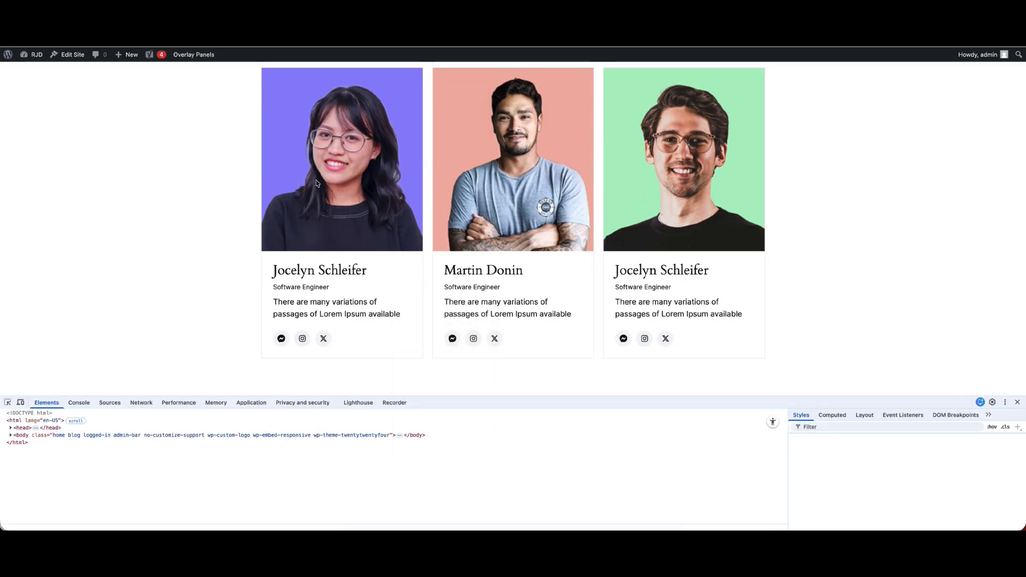
click(8, 402)
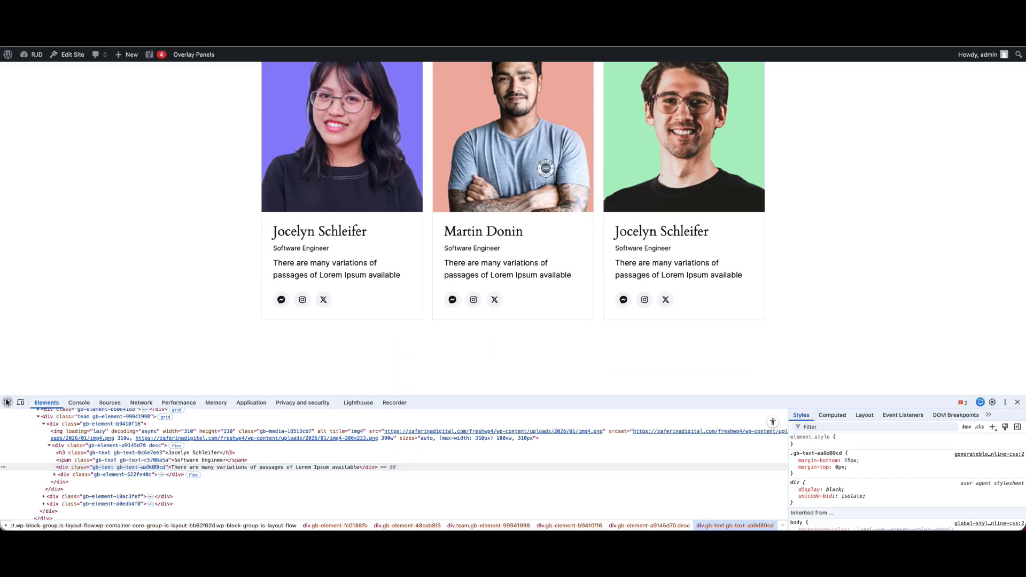
click(281, 300)
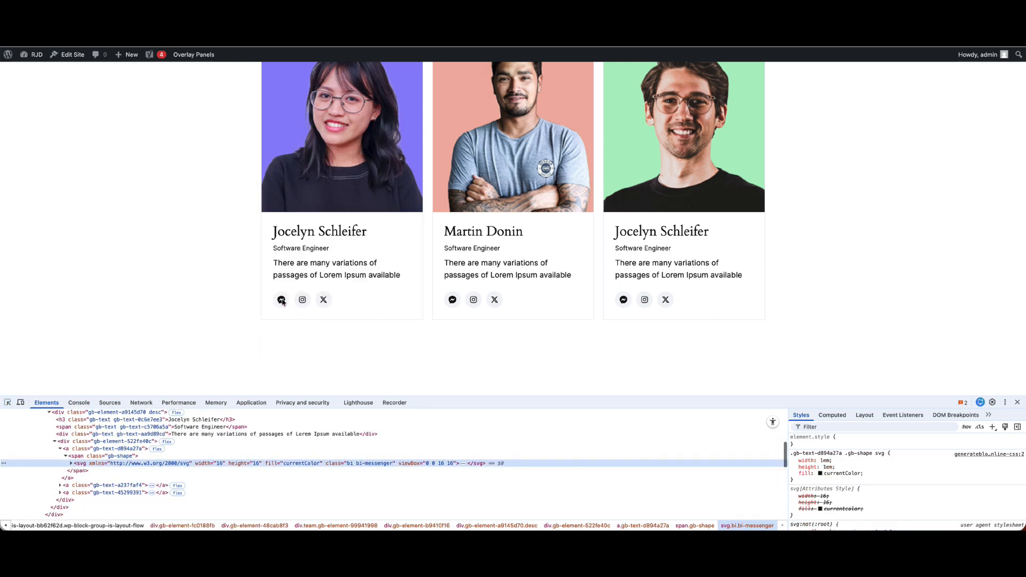
click(68, 452)
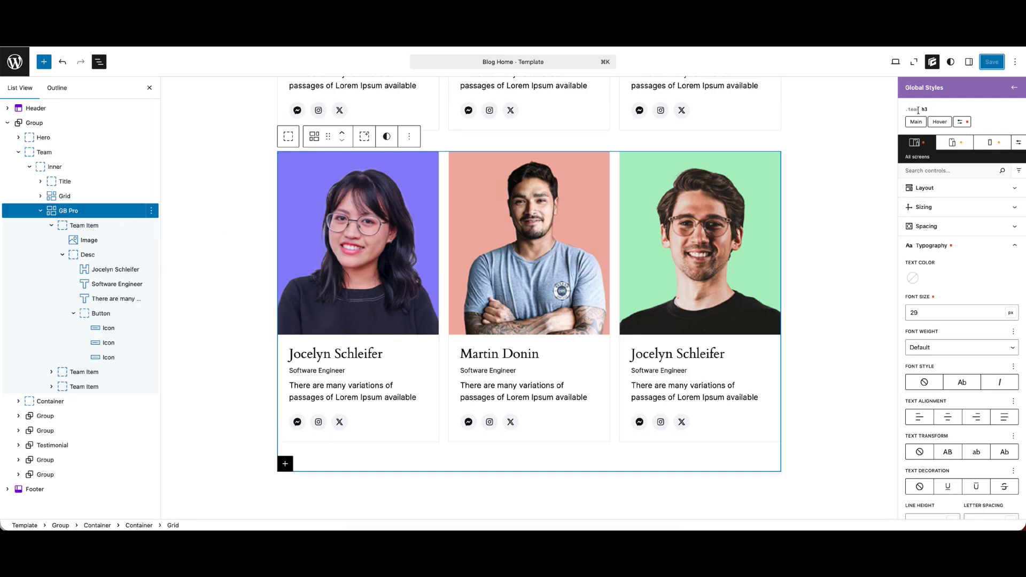
Back in the site editor, create a custom selector for a elements in the .team global style
click(960, 122)
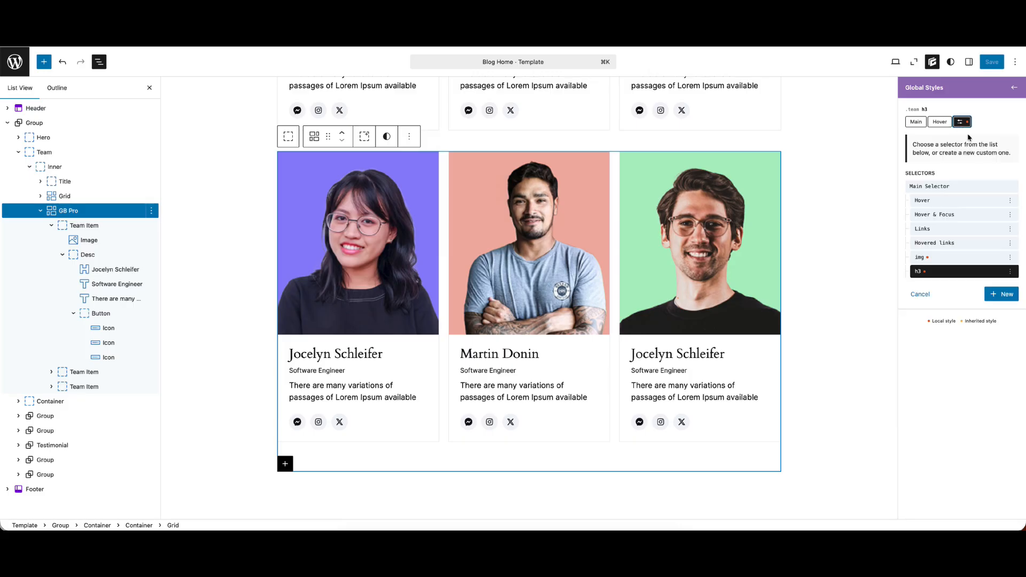
click(1001, 295)
click(916, 186)
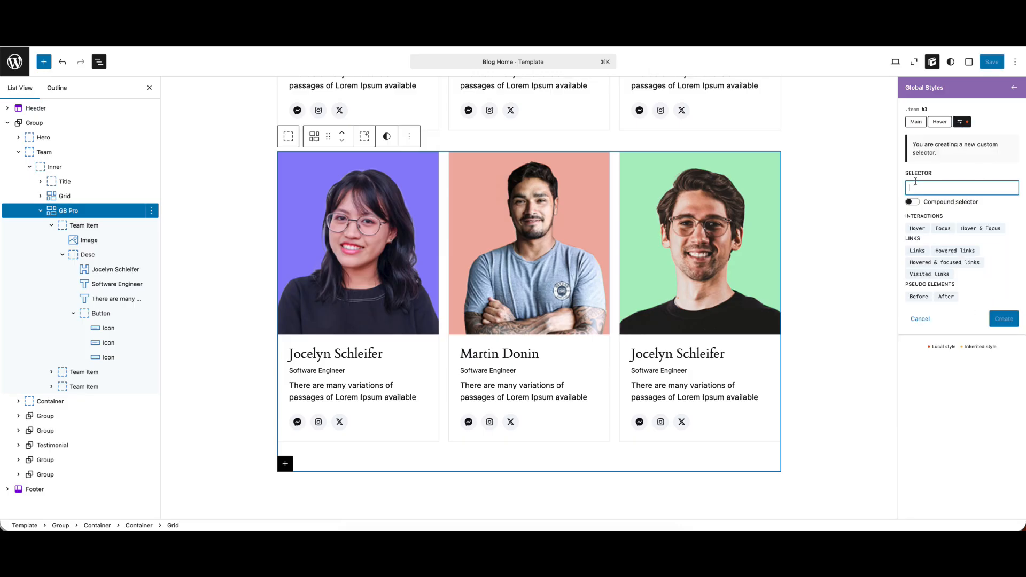
text(i)
key(BackSpace)
text(2)
key(BackSpace)
text(a)
click(1003, 318)
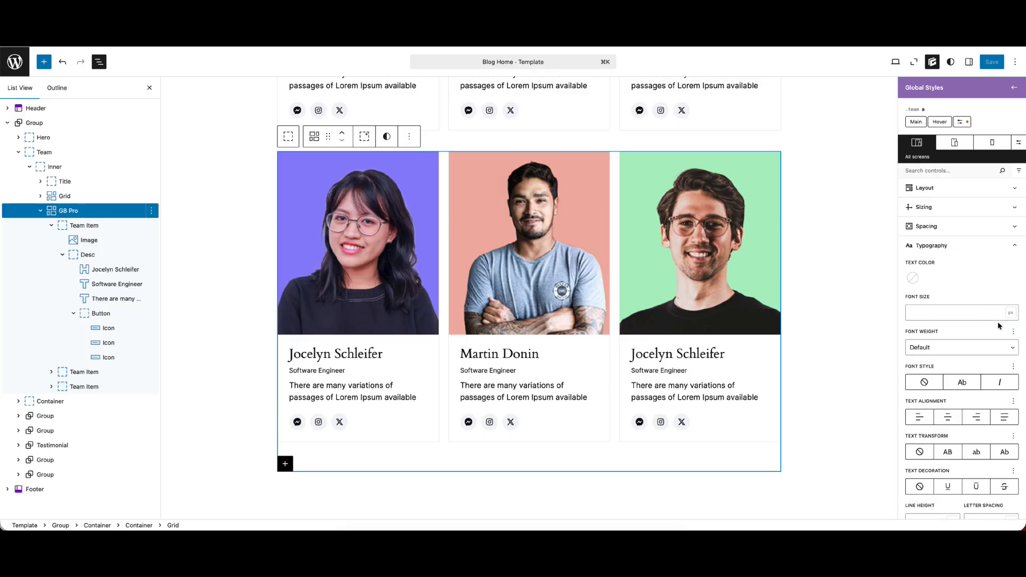
Give the .team a selector a red #ff0606 background color and a white #ffffff text color
click(954, 252)
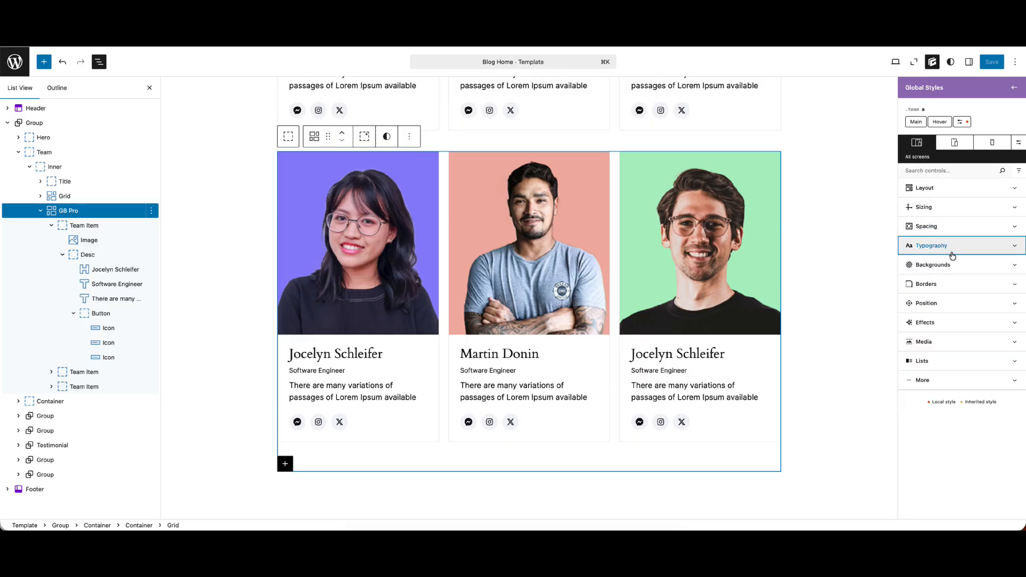
click(933, 265)
click(913, 314)
click(910, 334)
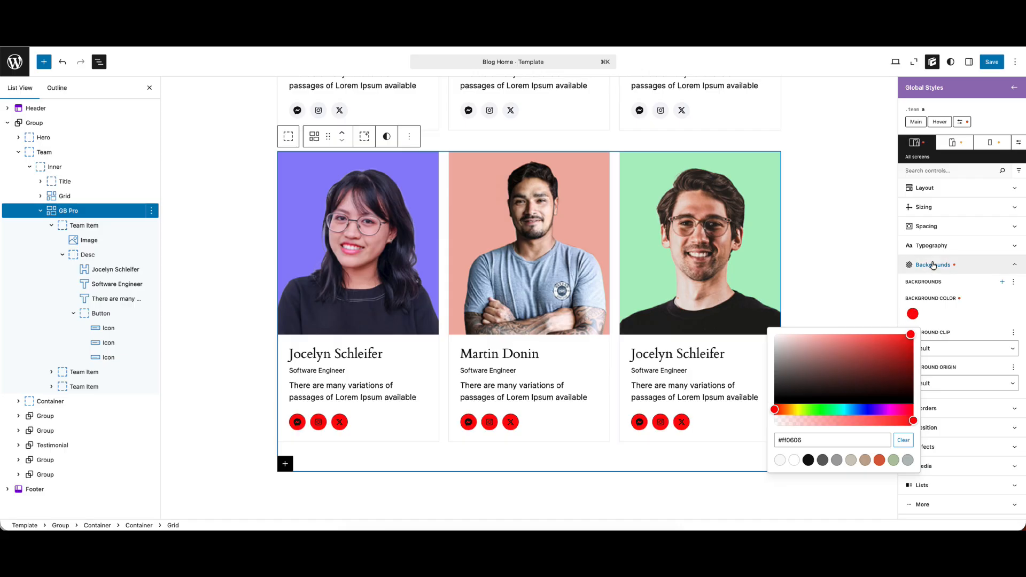
click(931, 245)
click(912, 278)
drag(781, 310, 773, 298)
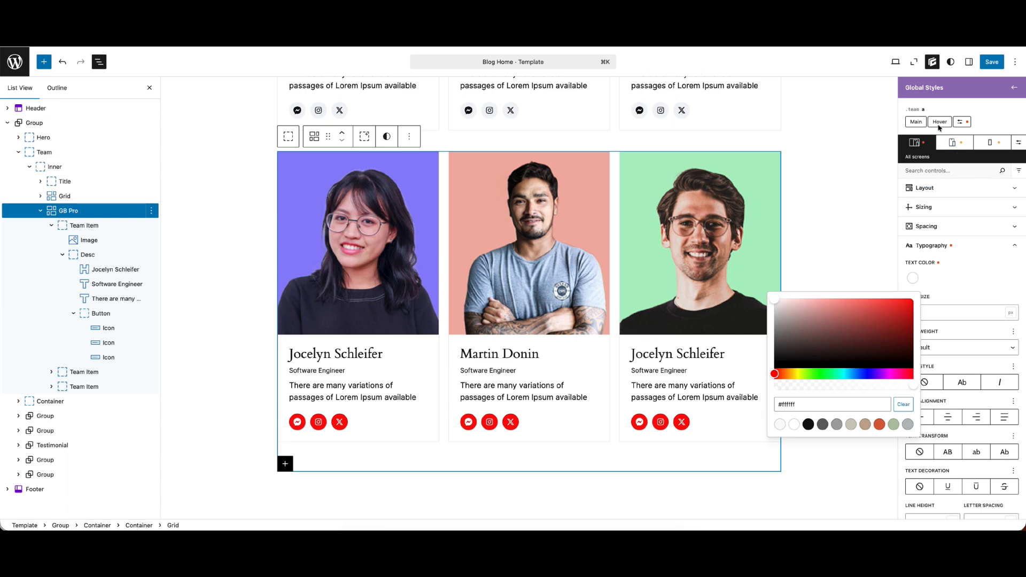
click(922, 109)
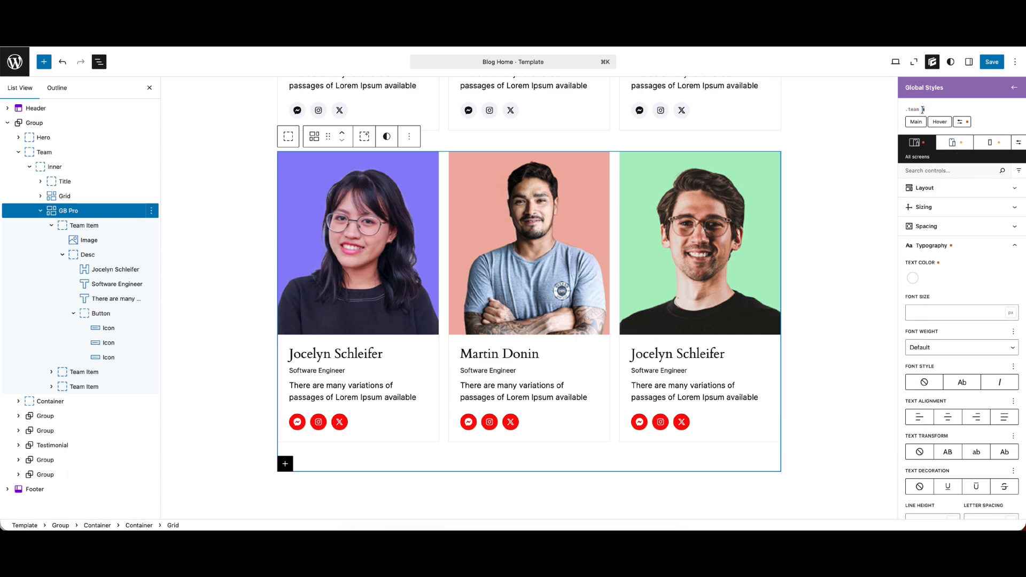
Create a custom a:hover selector in the .team global style
click(960, 122)
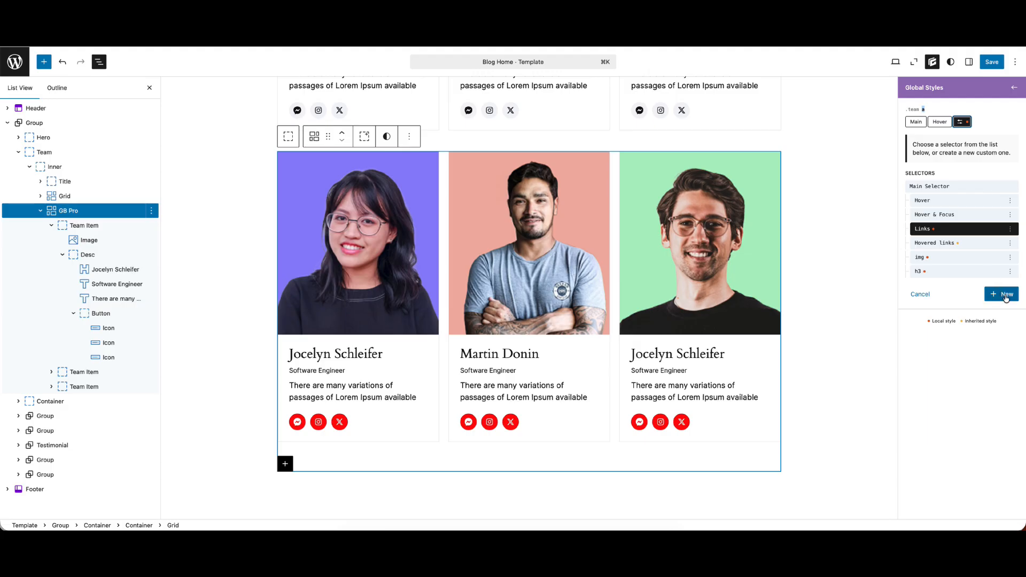
click(924, 188)
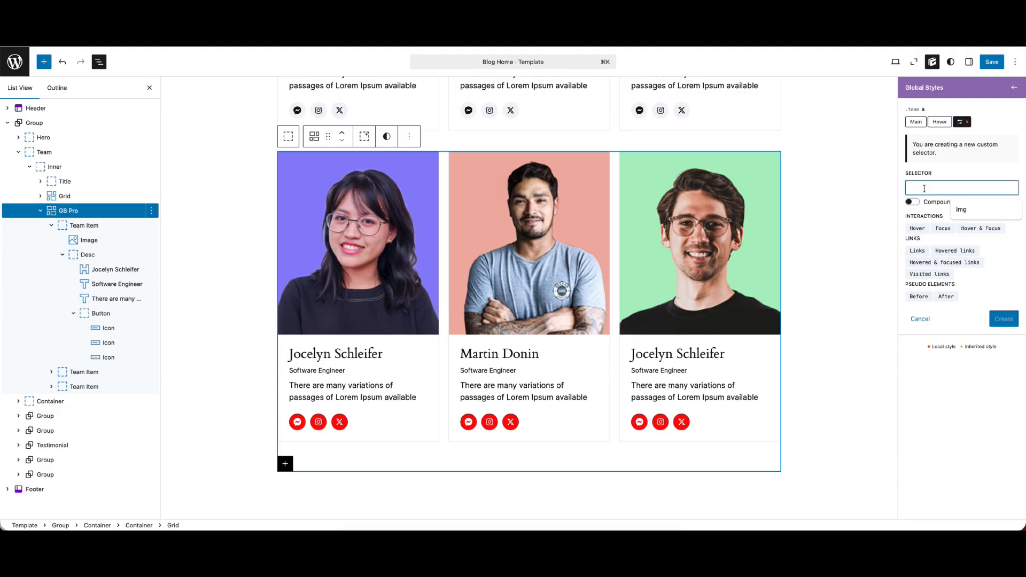
text(a:hover)
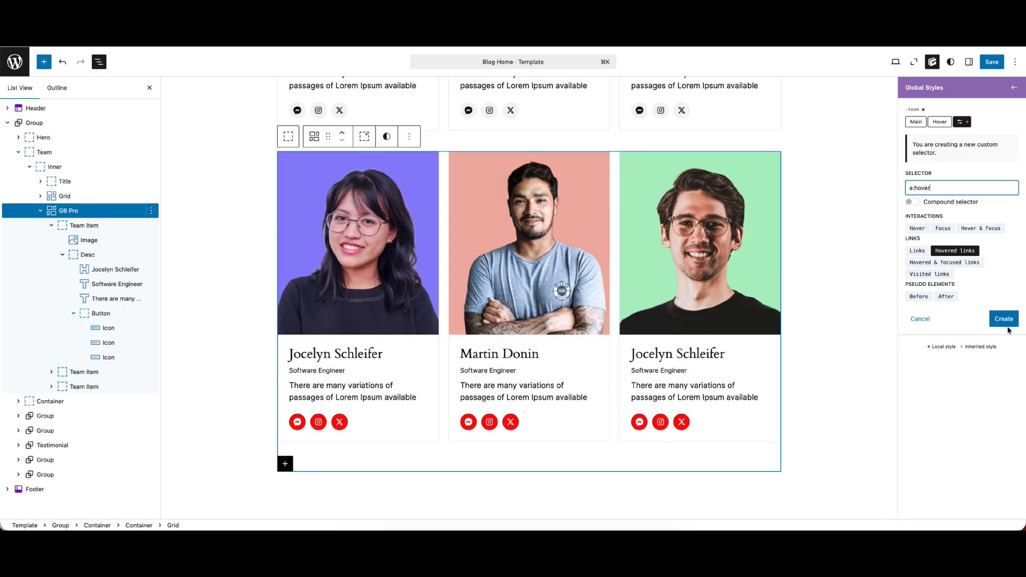
click(1003, 320)
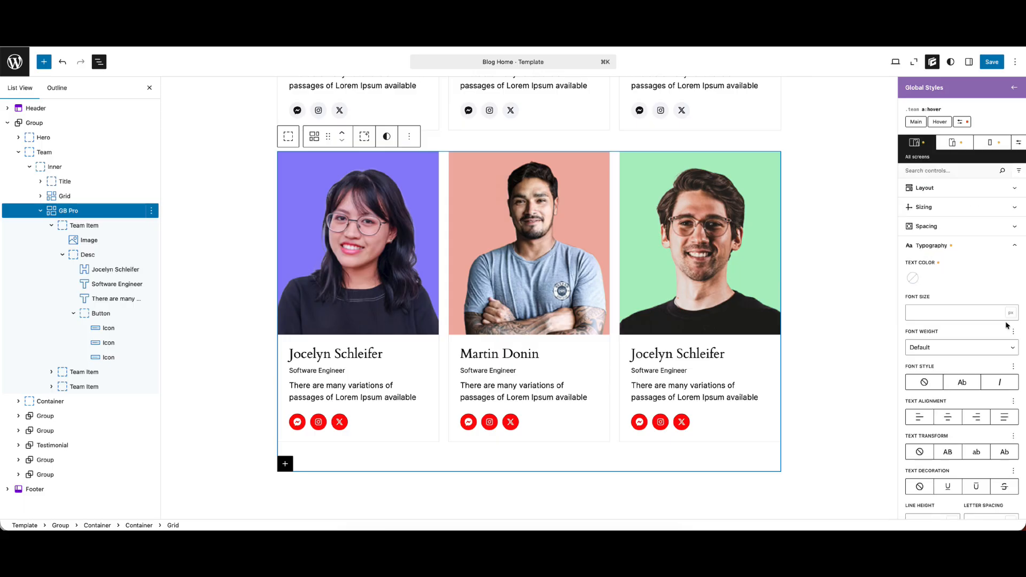
Set the background color of the .team a:hover selector to the green accent-4 preset
click(931, 244)
click(929, 265)
click(927, 267)
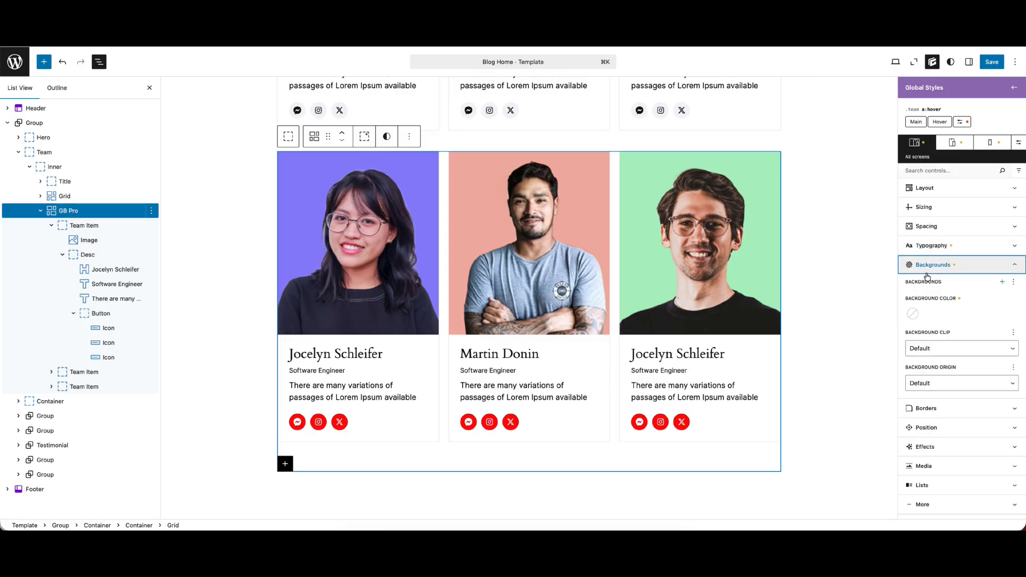
click(913, 314)
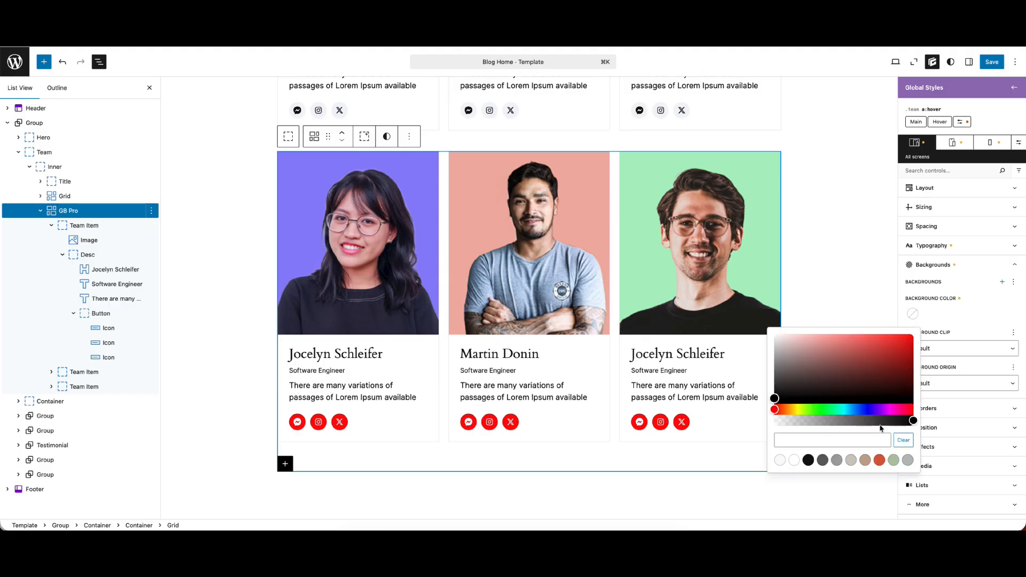
click(893, 460)
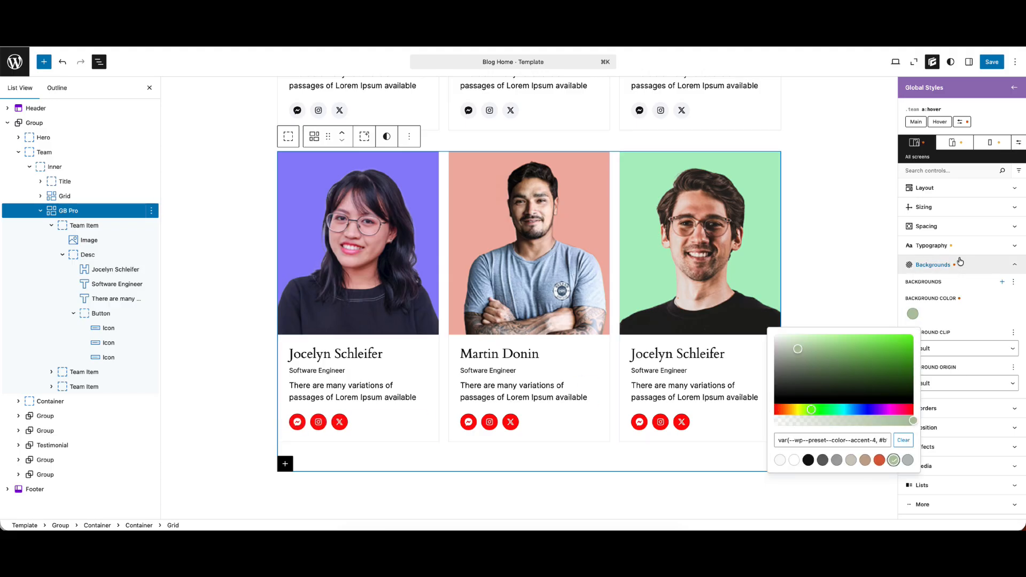
Set the text color of the .team a:hover selector to #000000 and save the changes
click(960, 245)
click(913, 278)
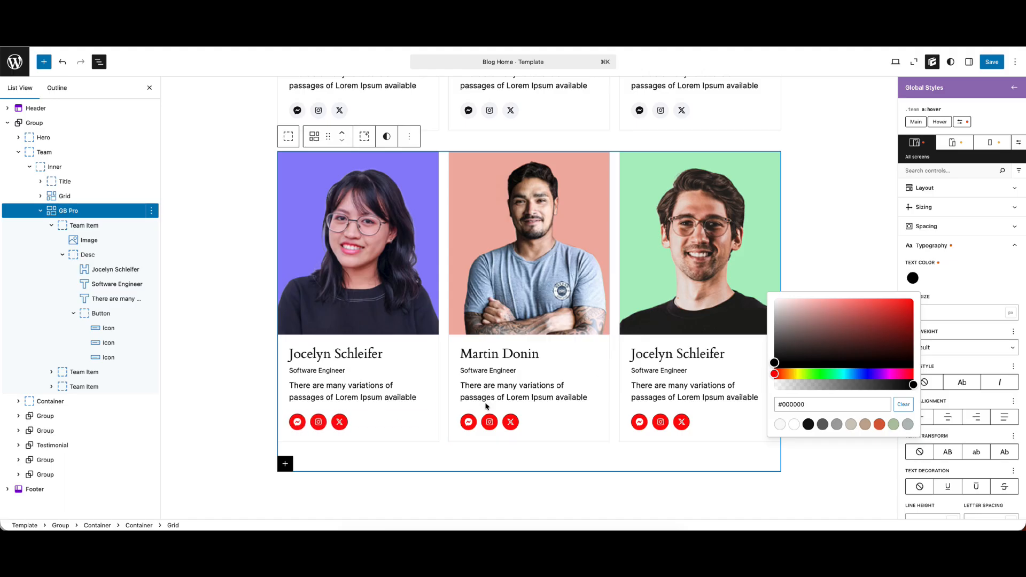
click(992, 62)
click(990, 62)
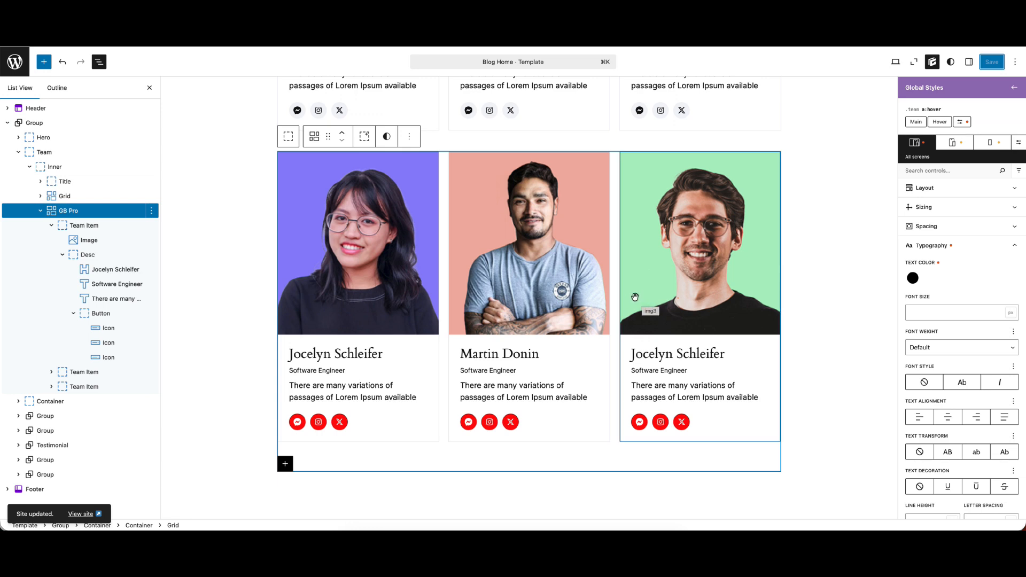
Reselect the GB Pro grid block and compare its cards with the original grid above it
scroll(631, 297, up, 1)
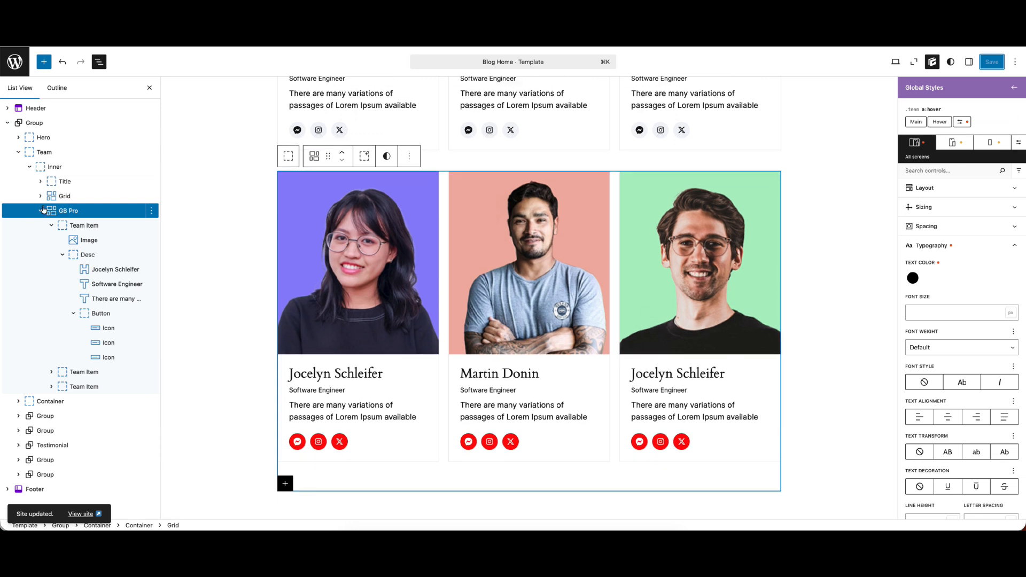
click(78, 228)
click(70, 212)
scroll(629, 289, up, 3)
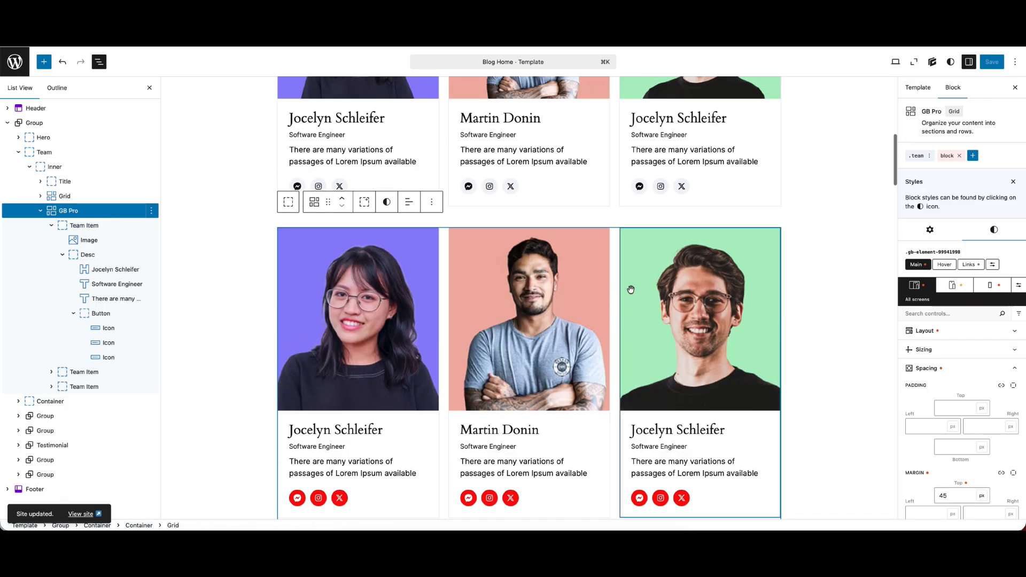
scroll(446, 284, up, 1)
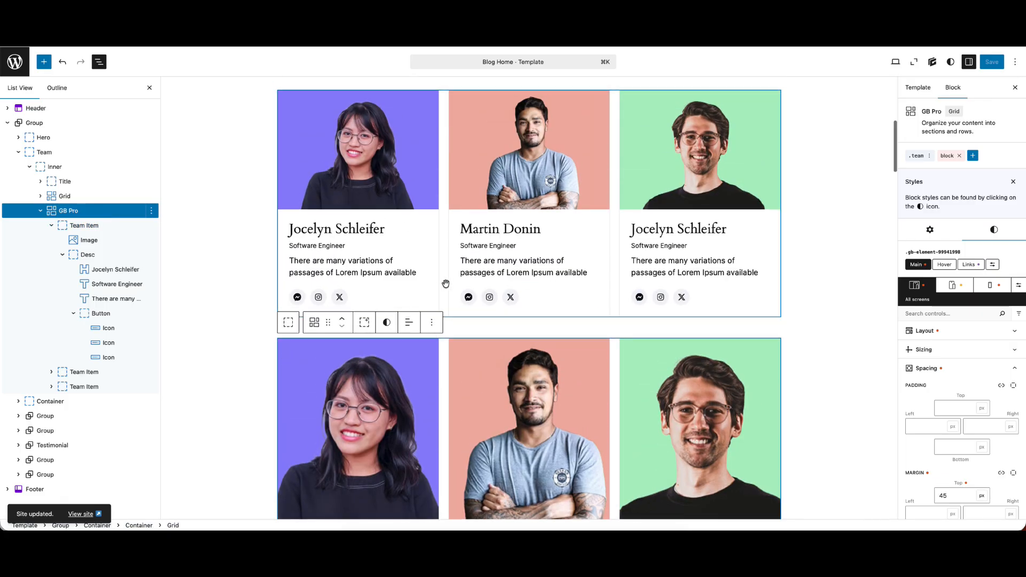
Apply the existing .team global style to the original Grid block above the GB Pro grid
click(81, 197)
click(946, 166)
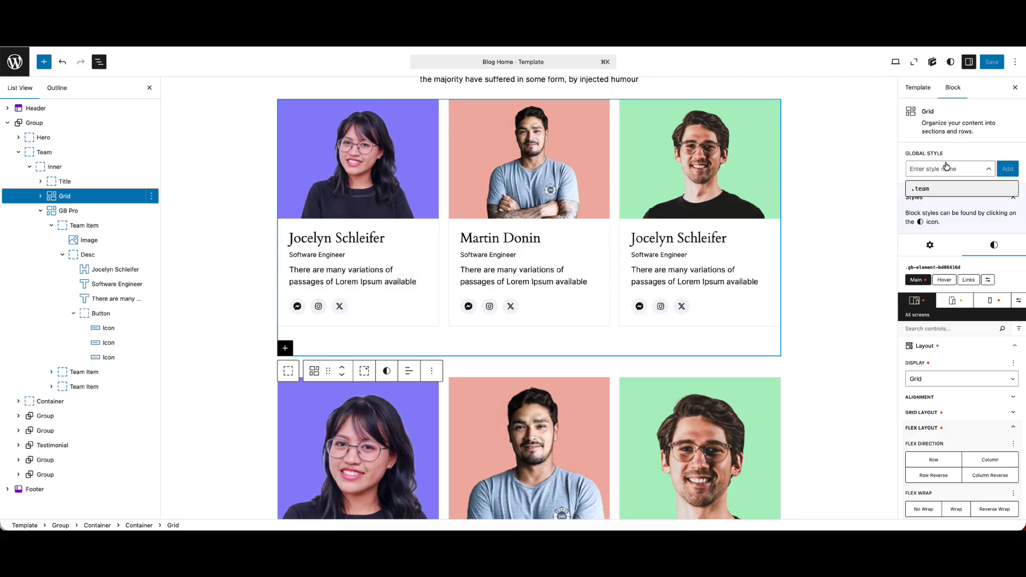
click(933, 188)
Compare the images, headings and social icons of the original grid with those of the GB Pro grid
scroll(529, 254, down, 2)
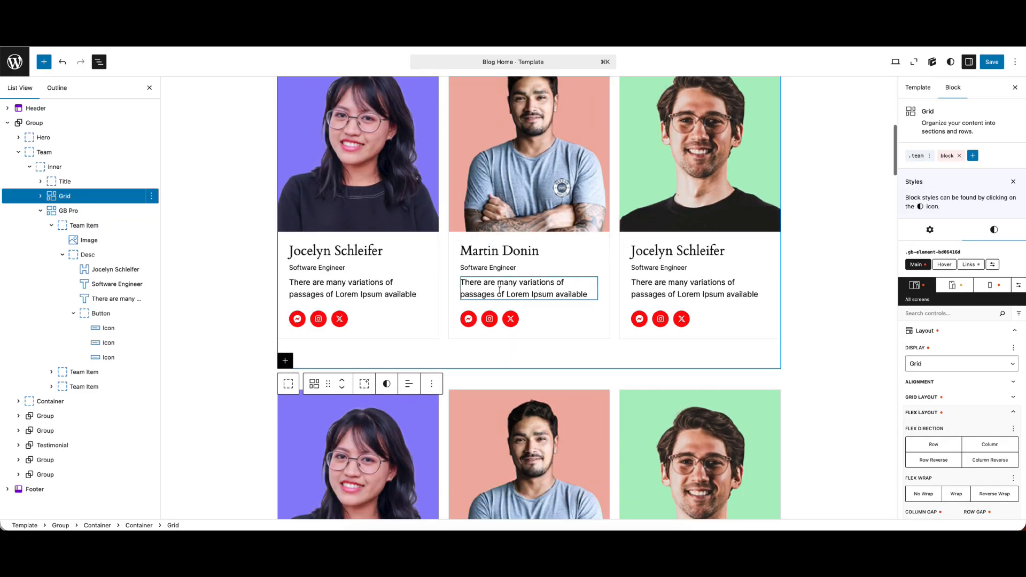
scroll(505, 285, down, 3)
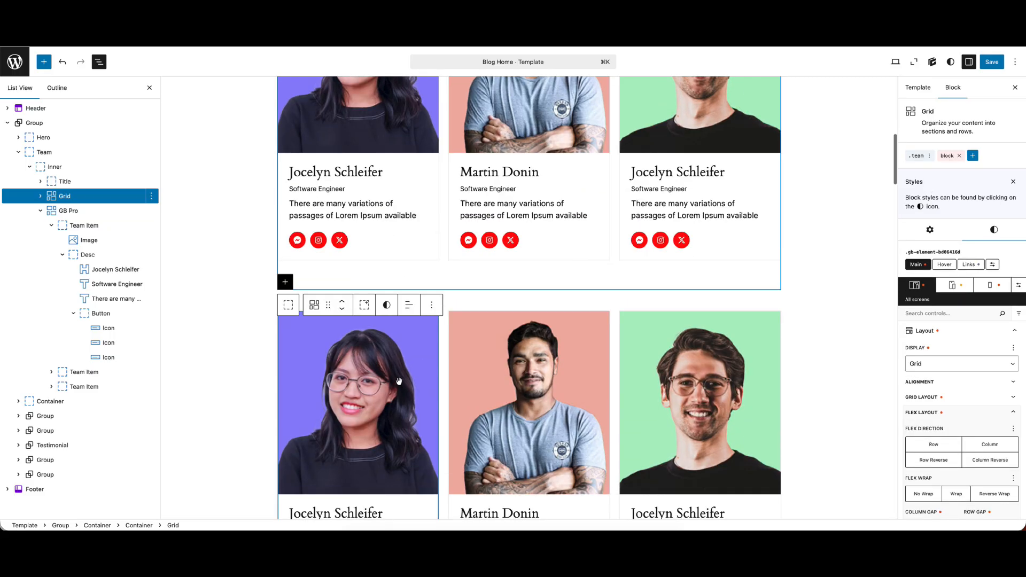
scroll(398, 379, down, 1)
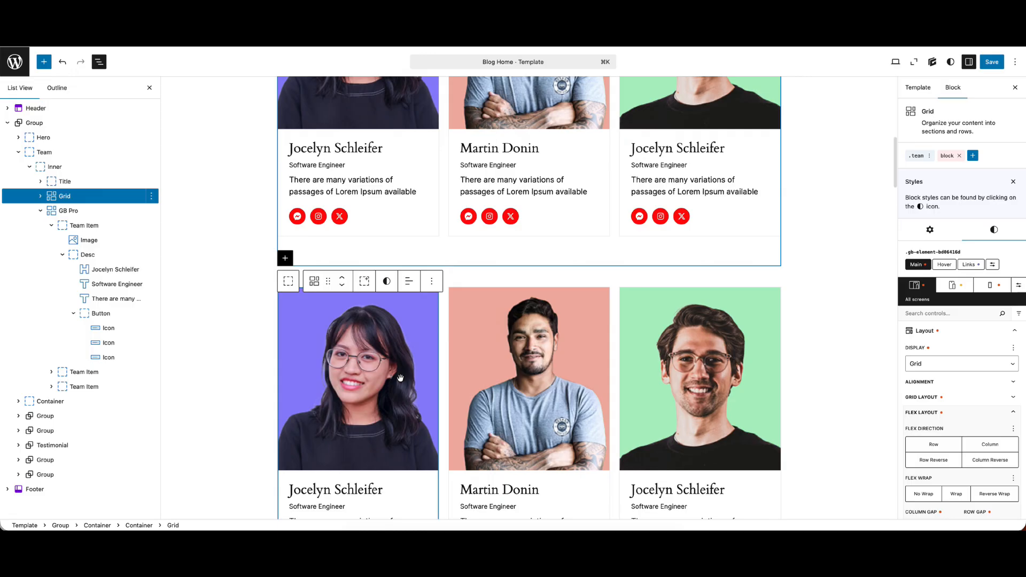
scroll(414, 369, down, 1)
scroll(414, 369, up, 2)
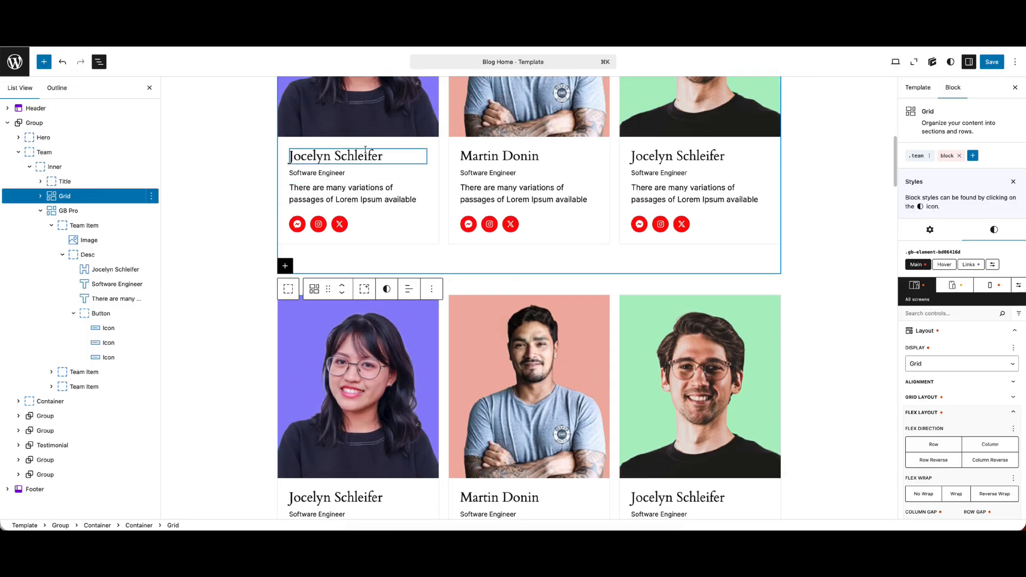
scroll(534, 277, up, 1)
scroll(534, 276, up, 5)
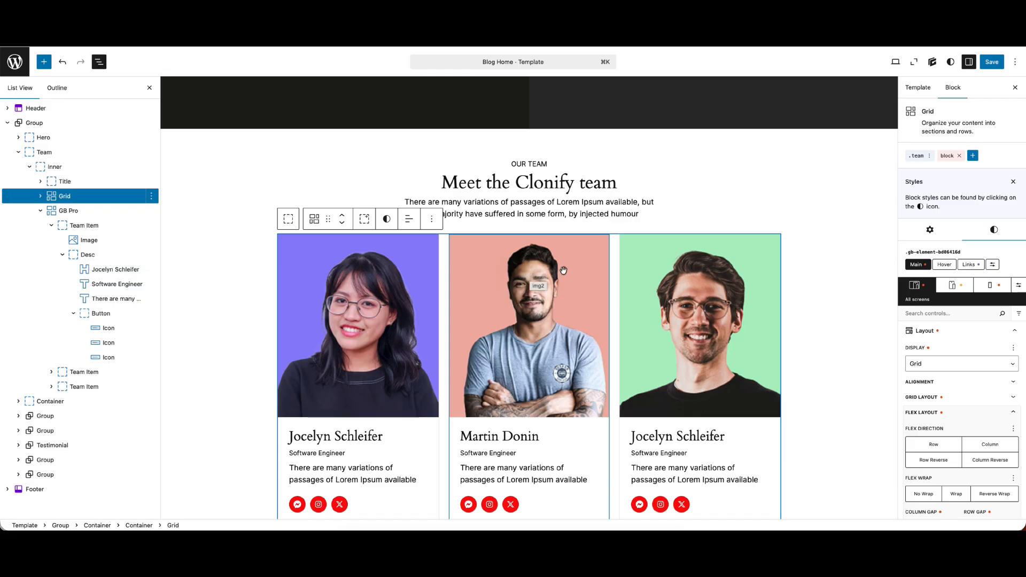
scroll(572, 267, down, 3)
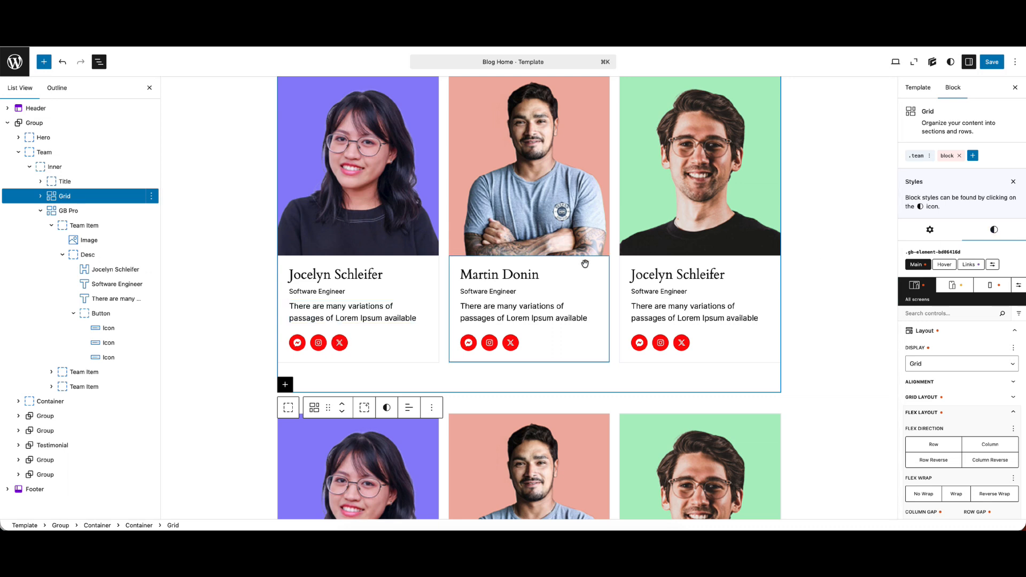
scroll(586, 263, down, 2)
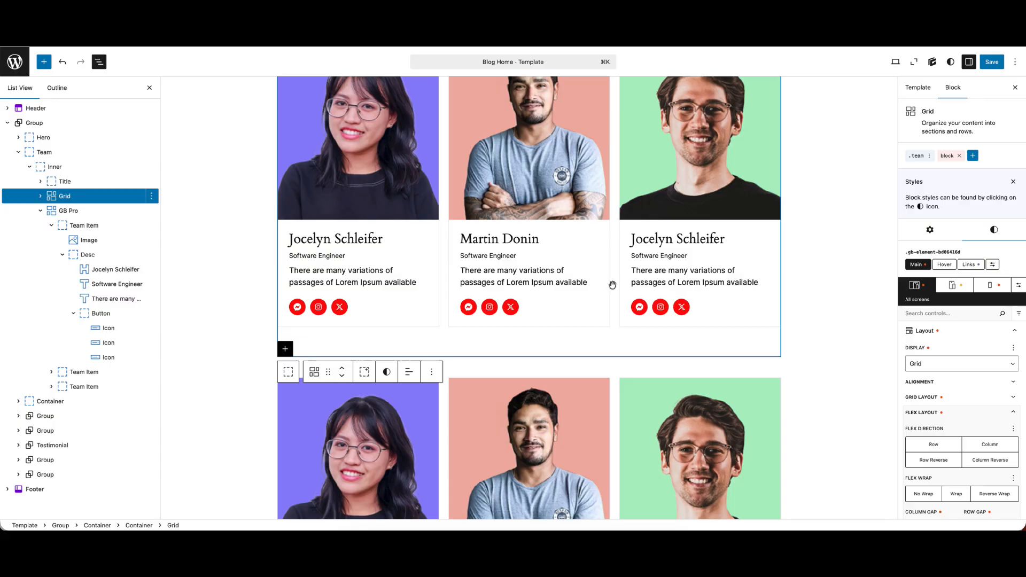
scroll(612, 285, down, 5)
scroll(612, 290, up, 4)
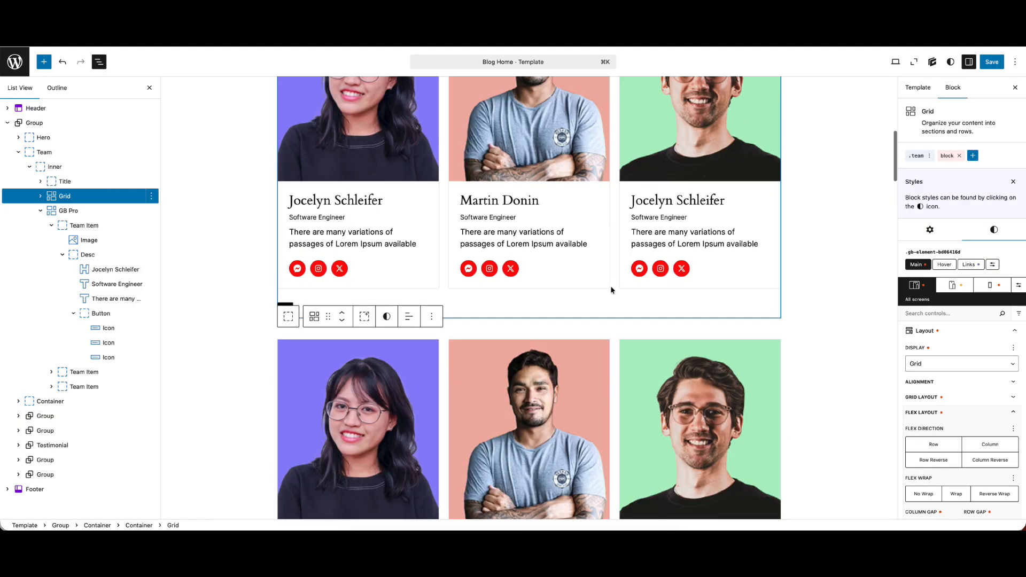
scroll(612, 290, up, 2)
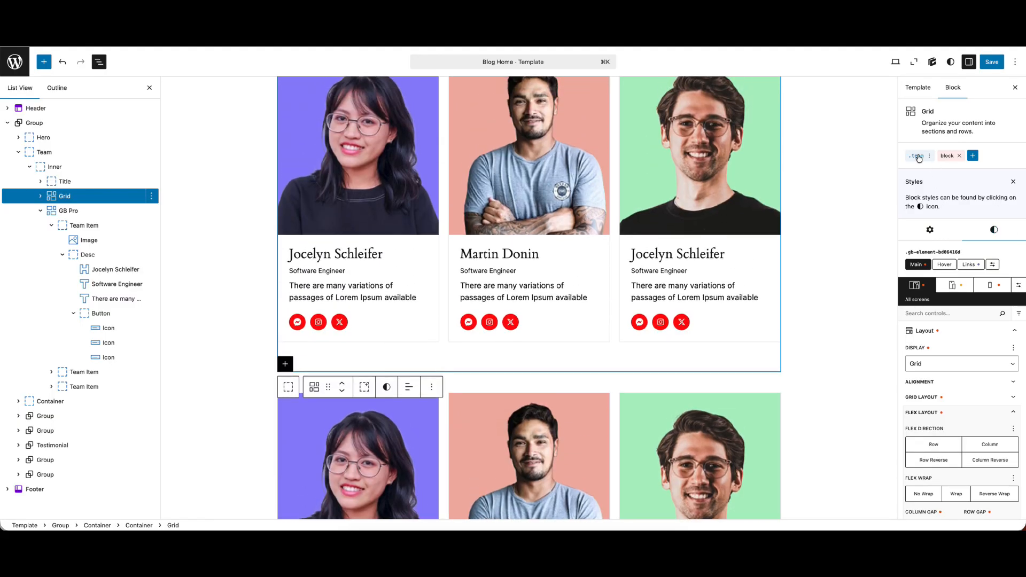
Set the background color of the .team a selector to blue #2600ff and check the icons in both grids
click(917, 156)
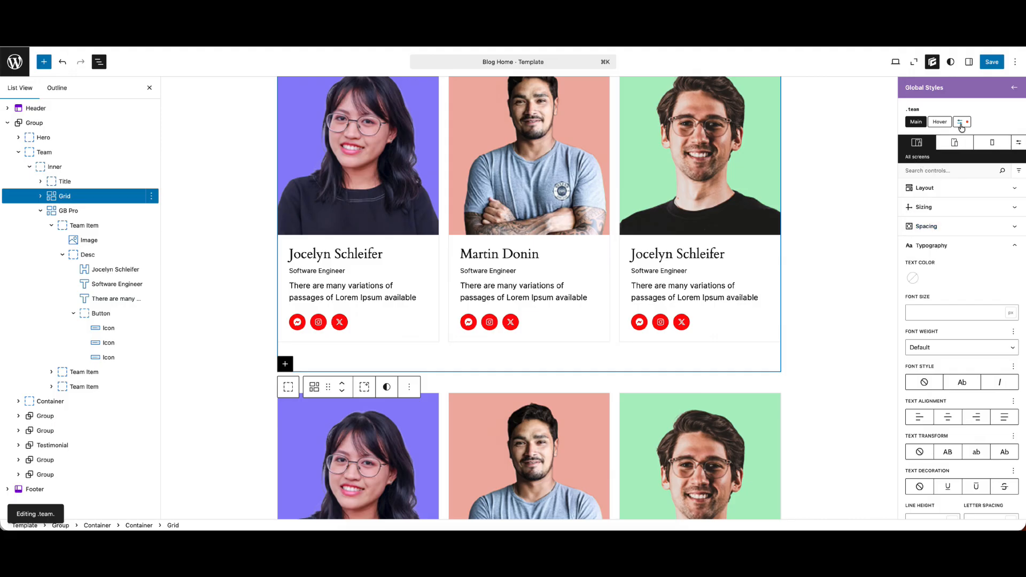
click(962, 123)
click(934, 229)
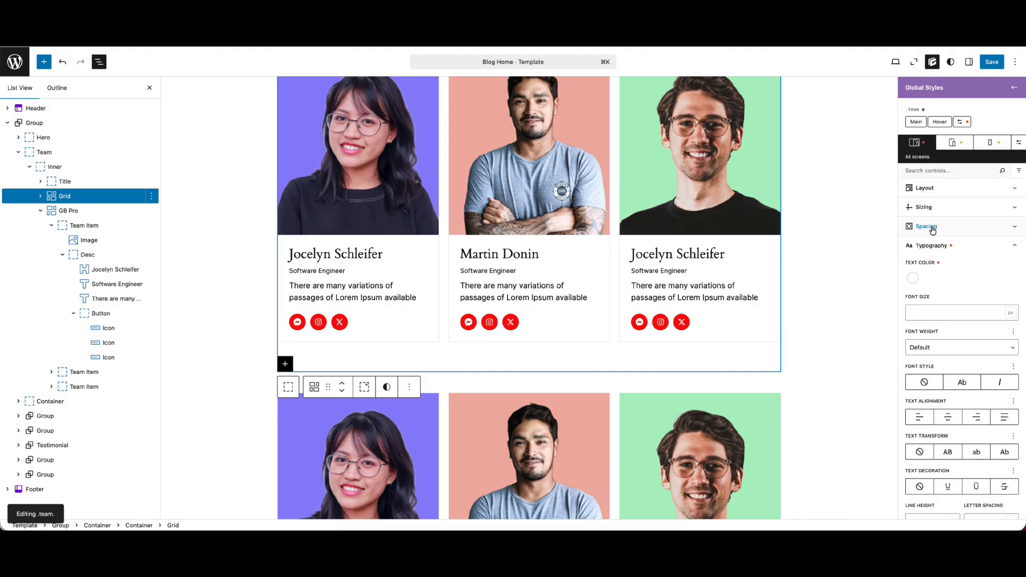
click(935, 265)
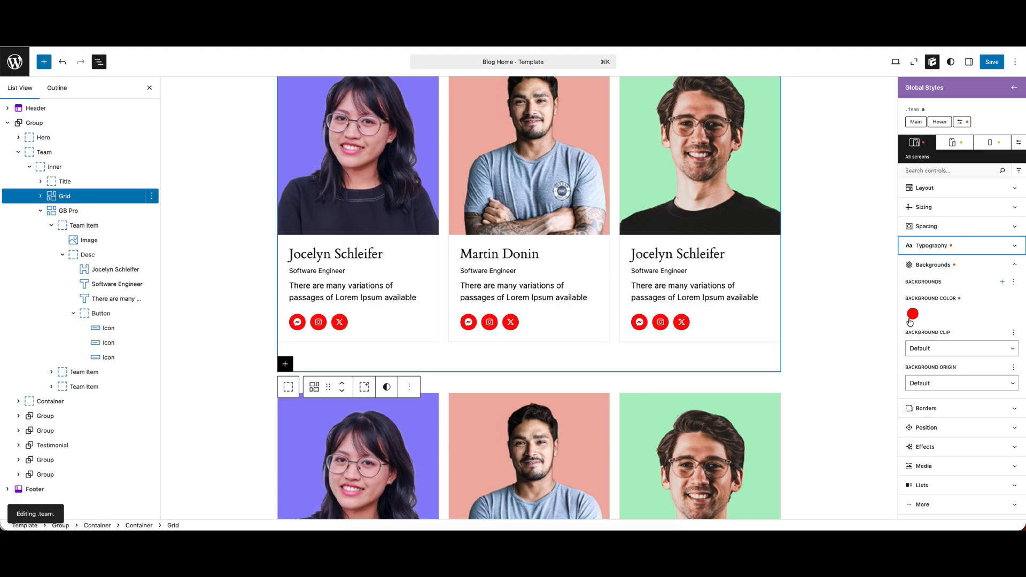
click(913, 313)
click(871, 411)
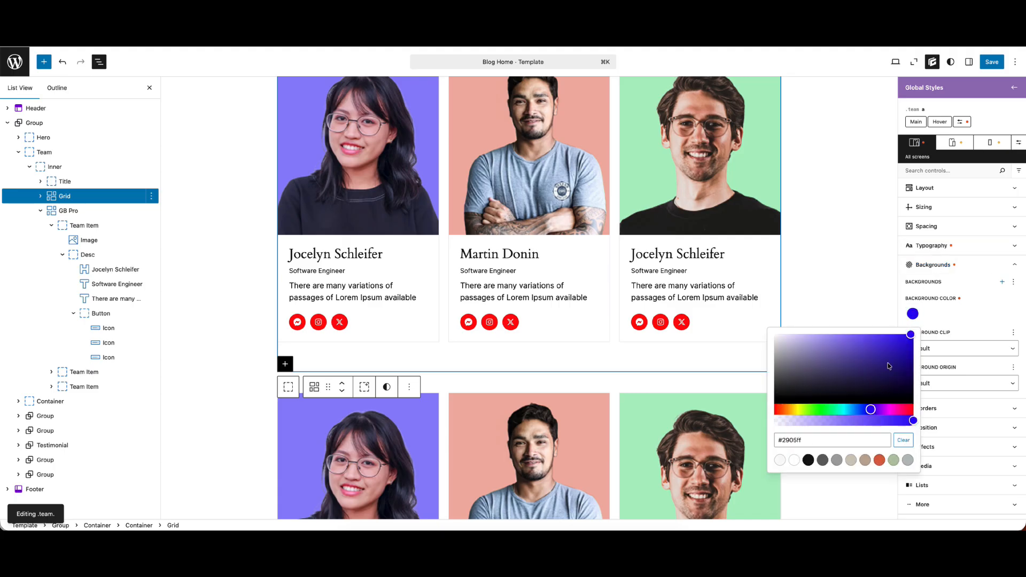
scroll(488, 331, down, 4)
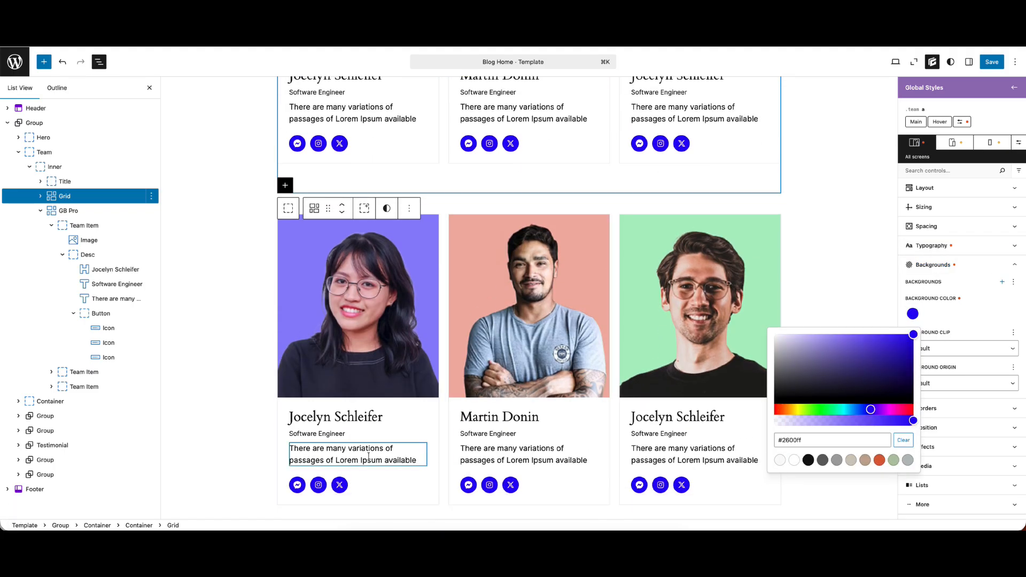
scroll(577, 315, up, 6)
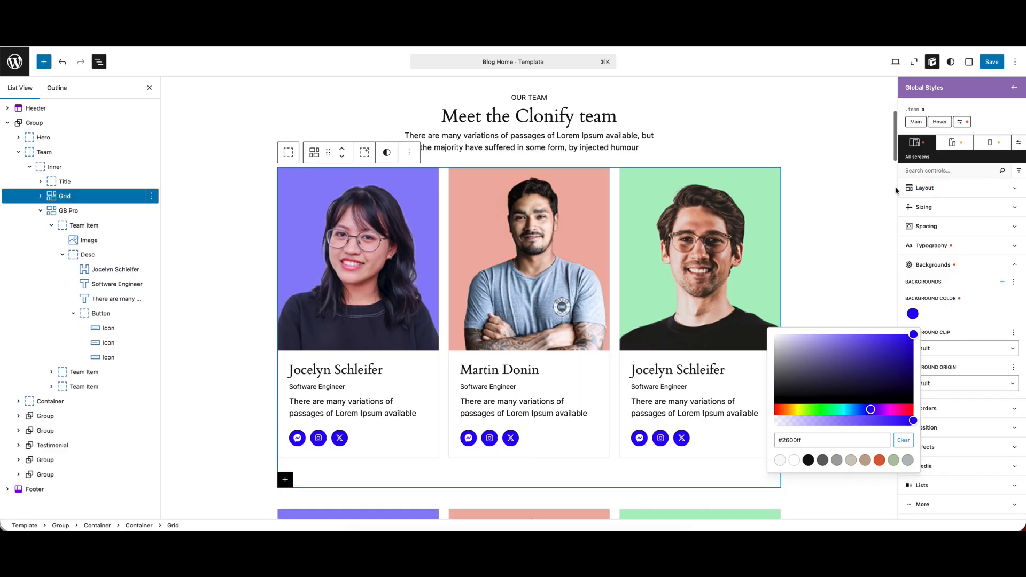
Save the template together with the global style changes and review the team section
click(994, 63)
click(992, 63)
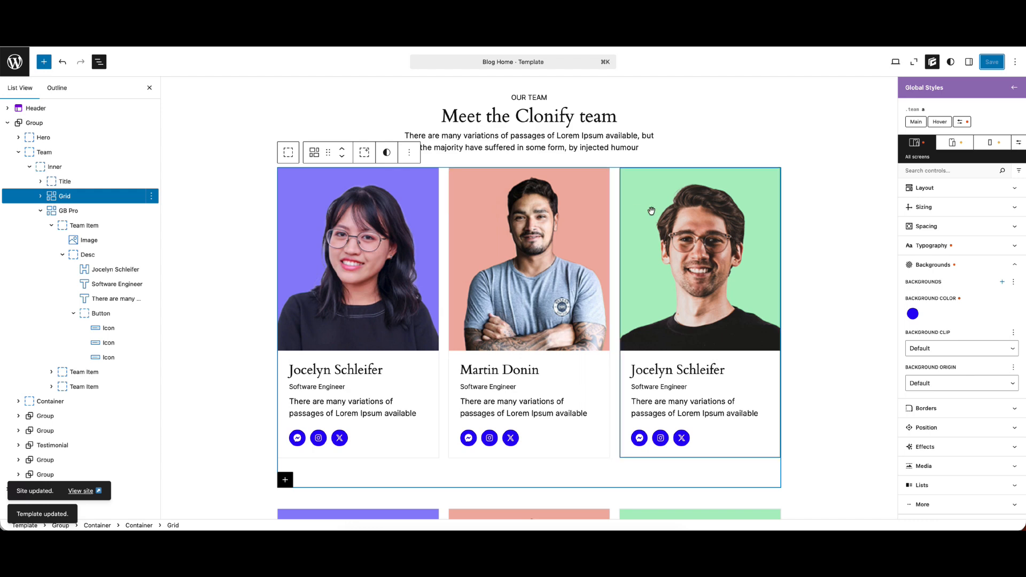
scroll(426, 222, up, 5)
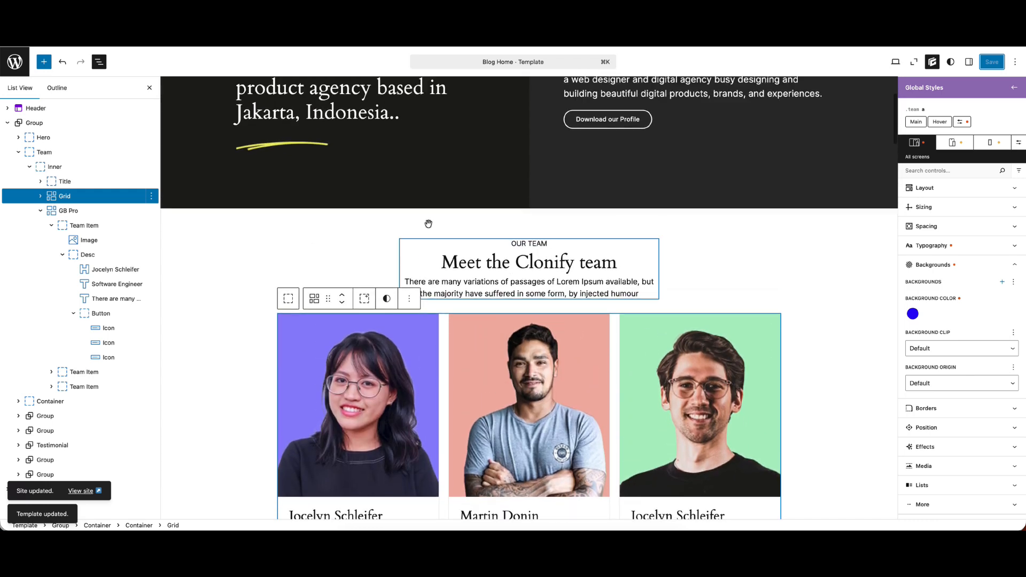
scroll(428, 223, down, 5)
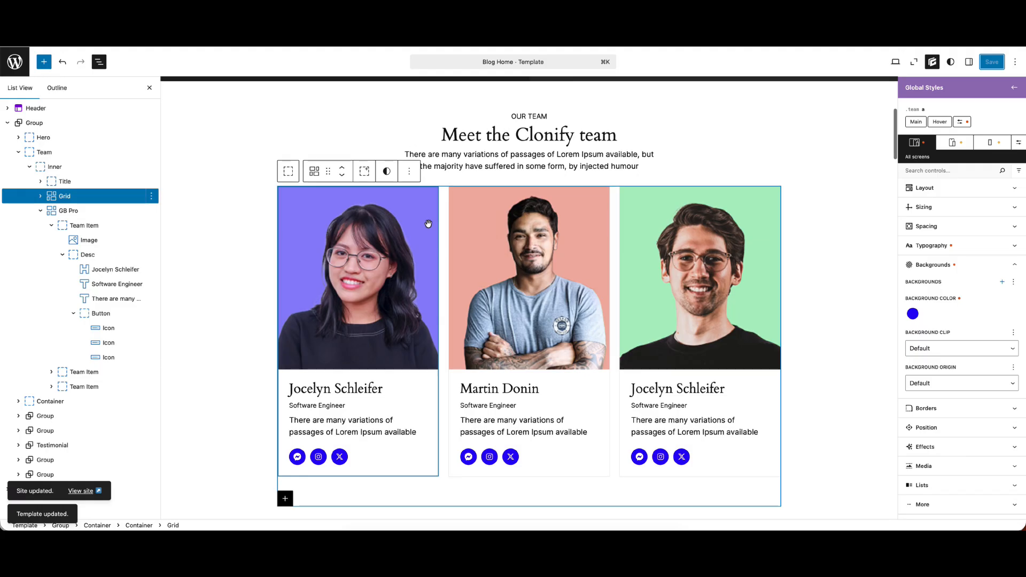